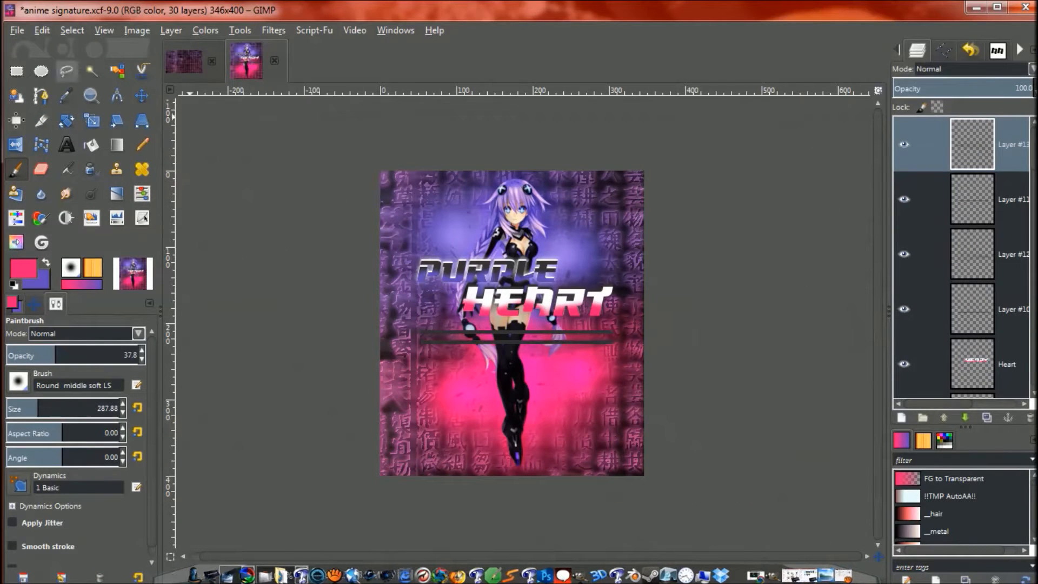
- Create a new image from the 640x480 template
left_click(17, 30)
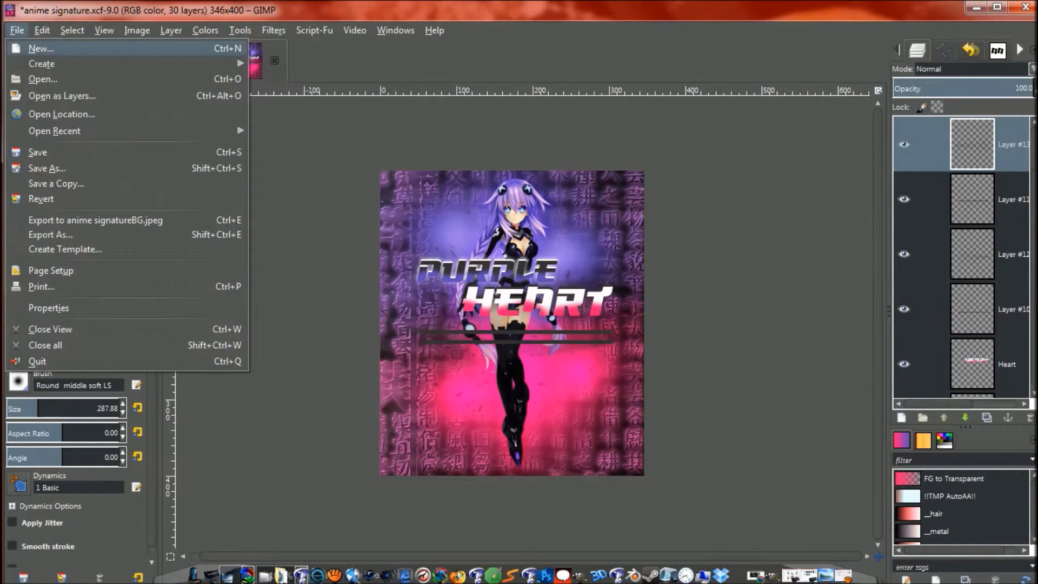
left_click(41, 48)
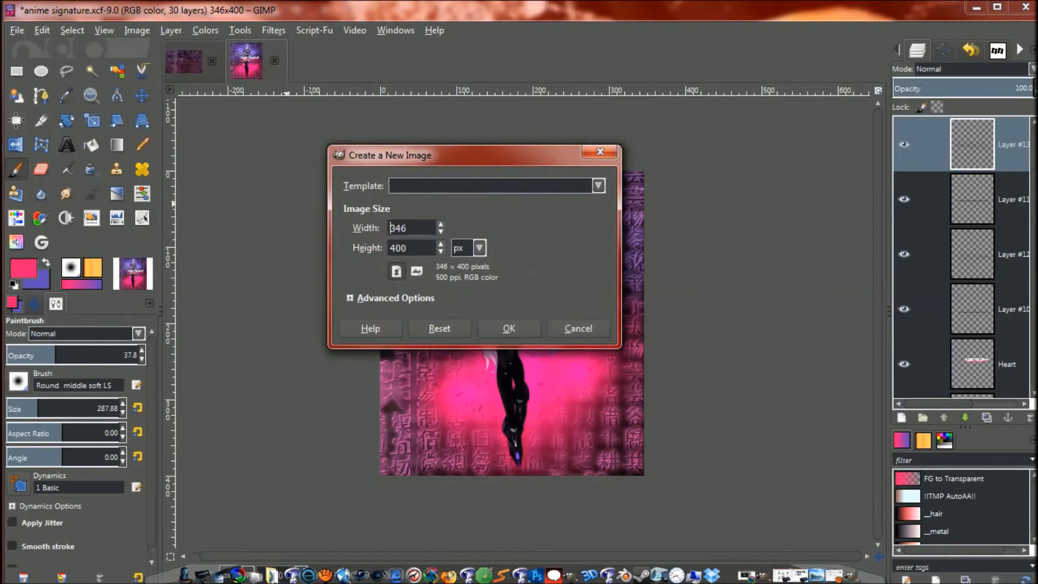
left_click(598, 185)
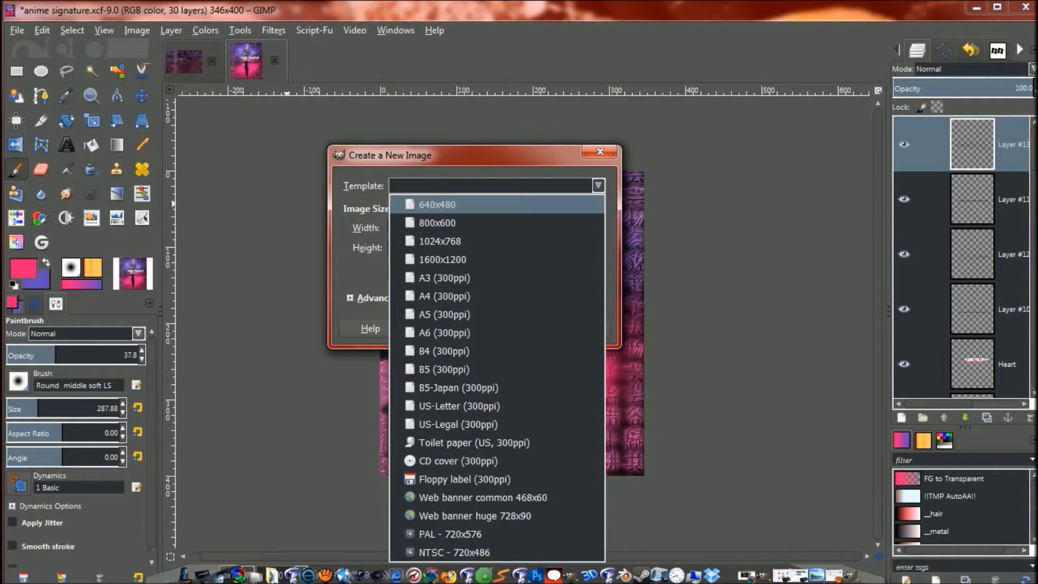
left_click(437, 204)
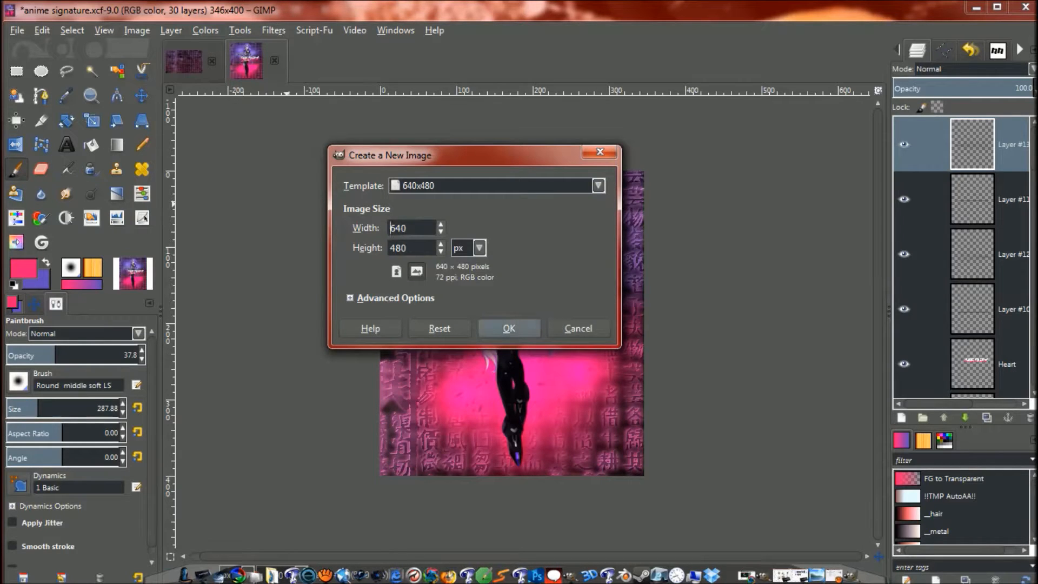
left_click(509, 328)
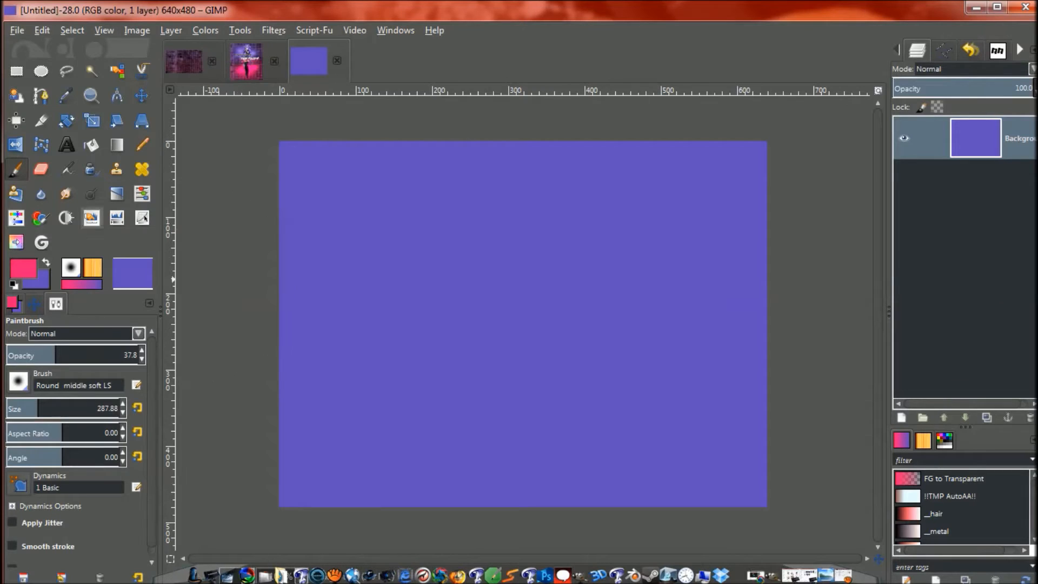
- Reset the foreground and background colours to black and white, and bucket-fill the canvas with black
key("d")
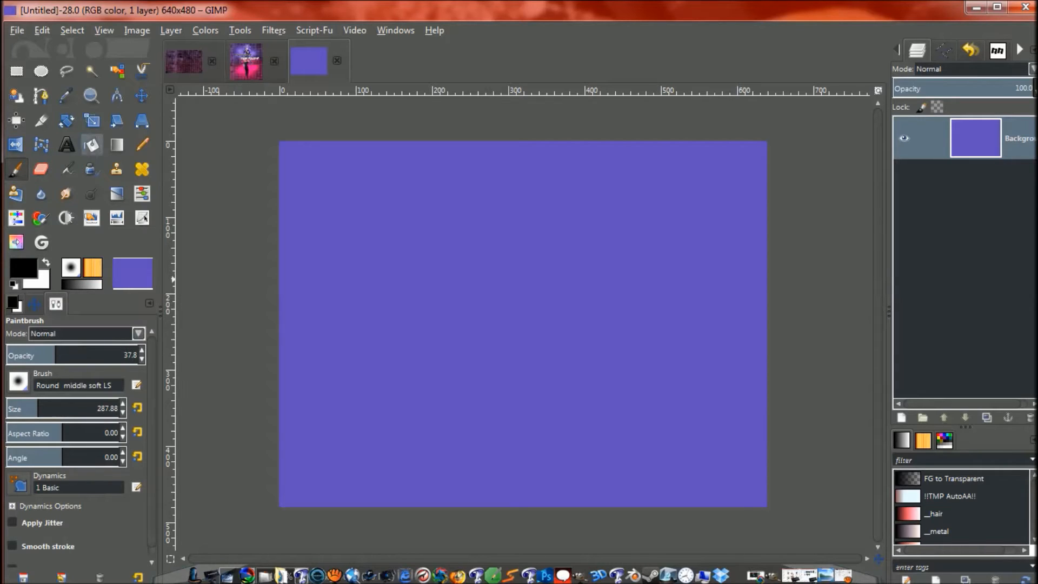
left_click(90, 145)
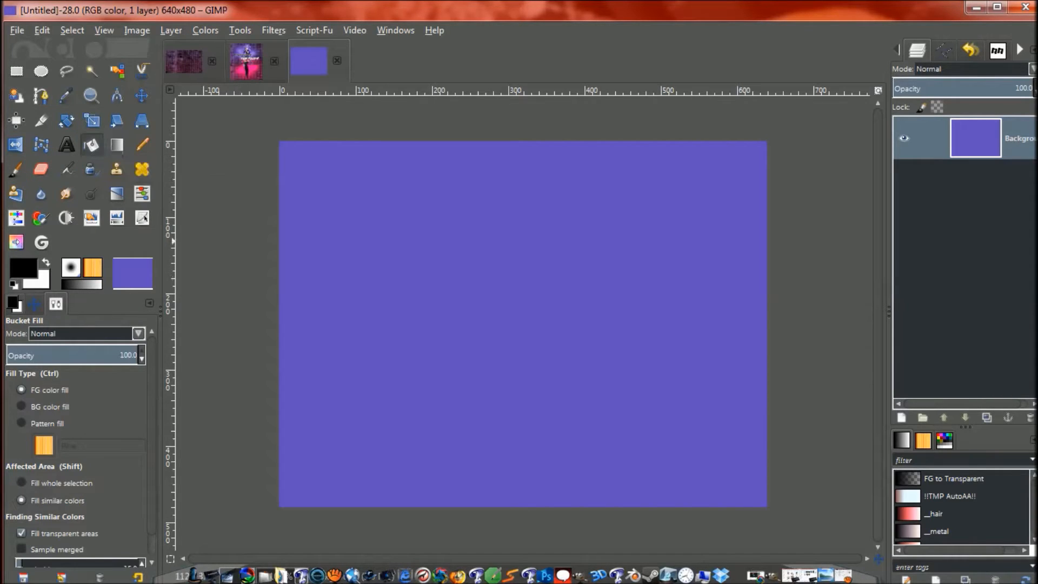
left_click(381, 244)
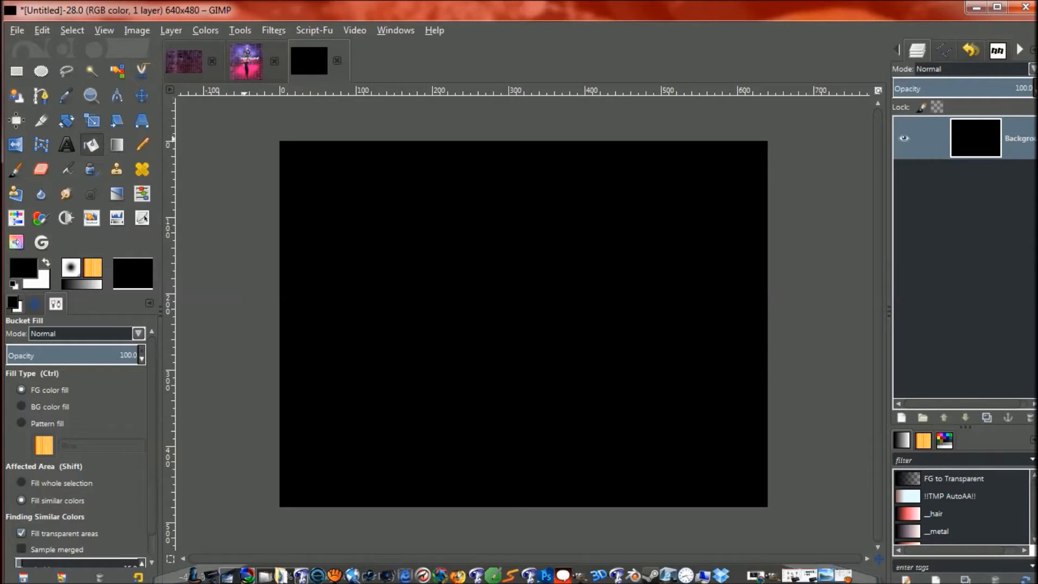
- Add BG.jpeg from the Desktop folder as a new layer in the black 640x480 image
left_click(190, 61)
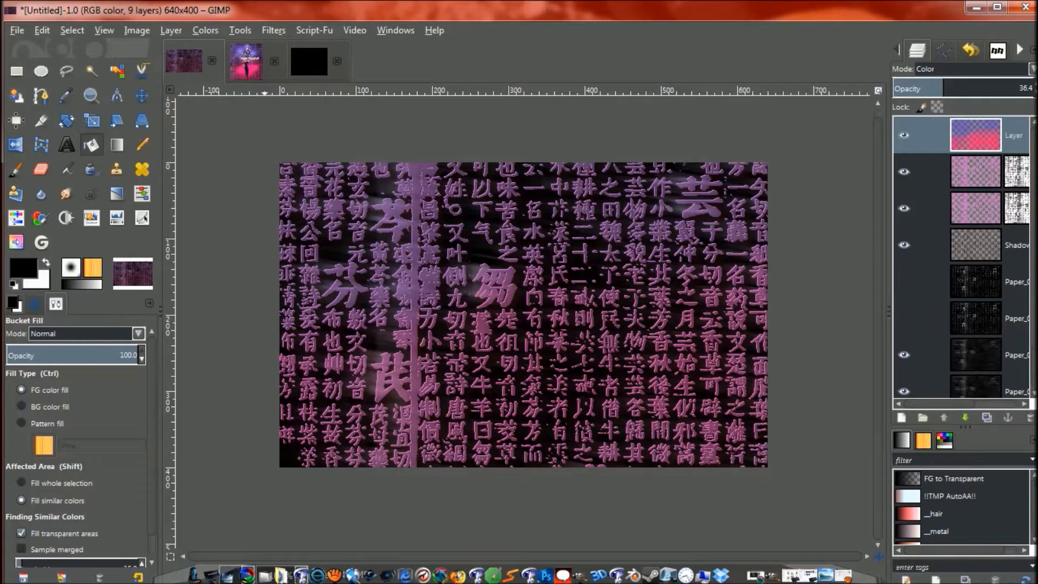
left_click(309, 62)
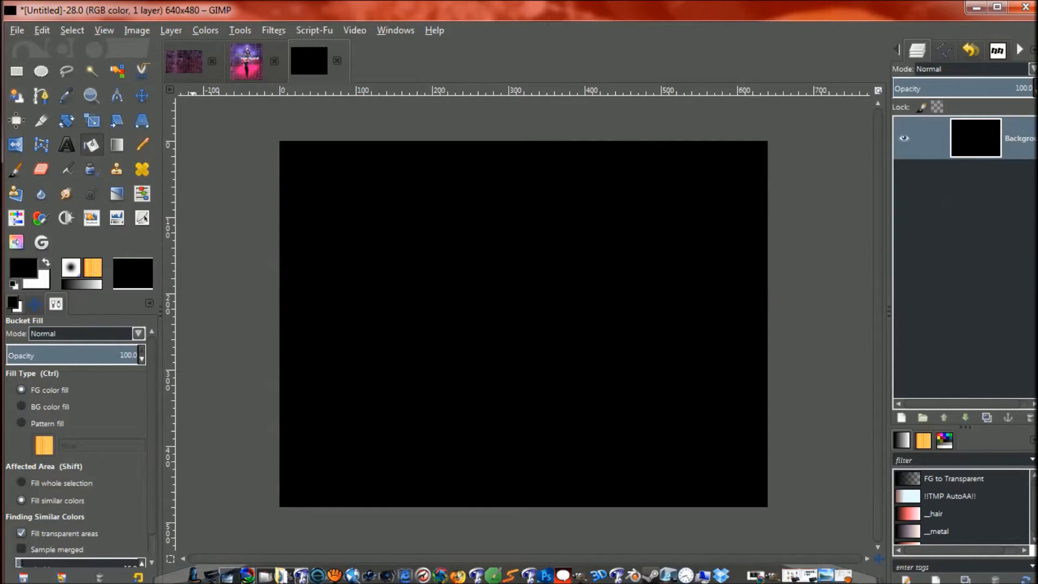
left_click(17, 29)
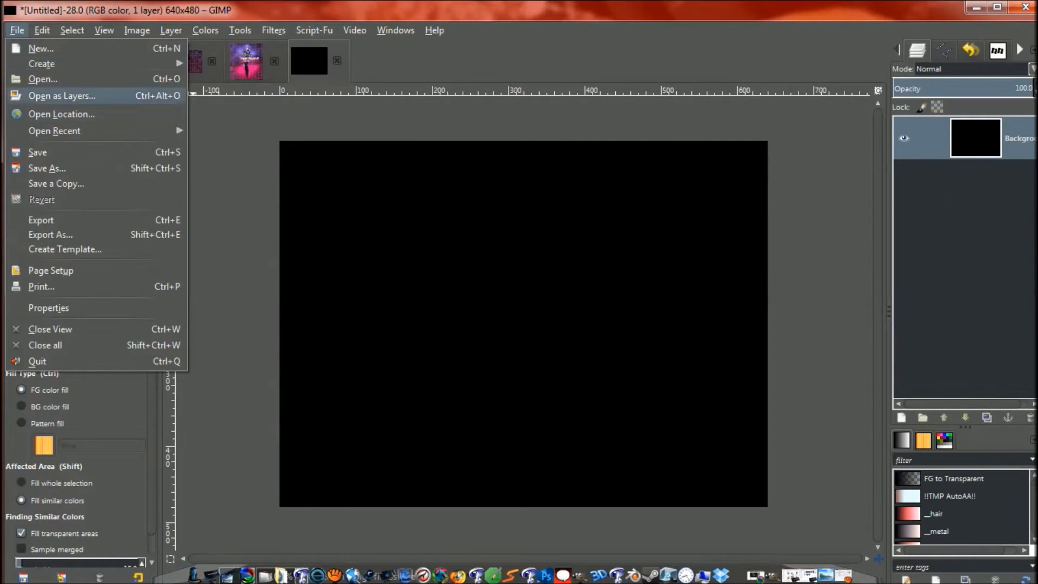
left_click(43, 79)
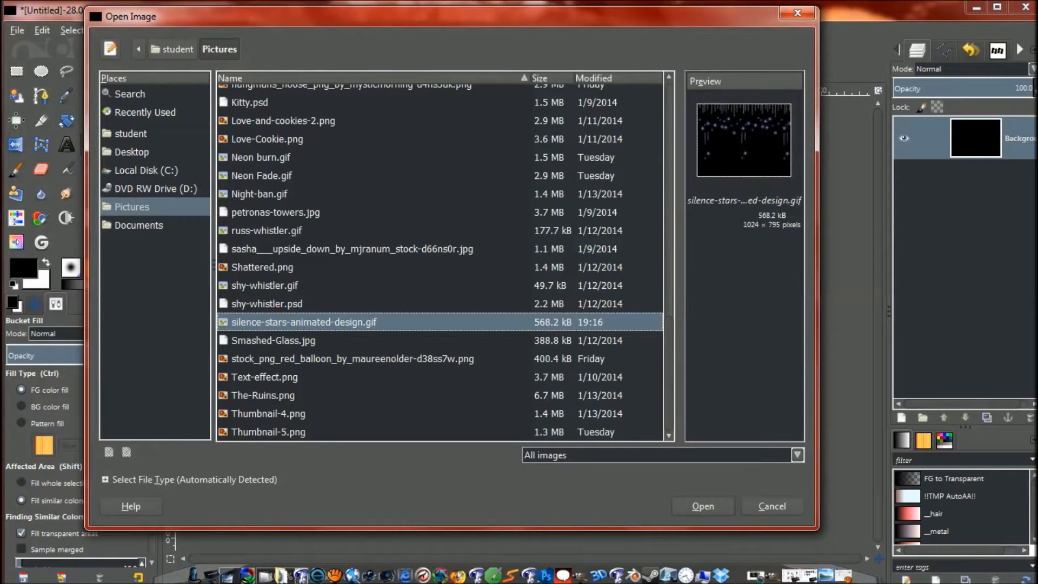
left_click(131, 152)
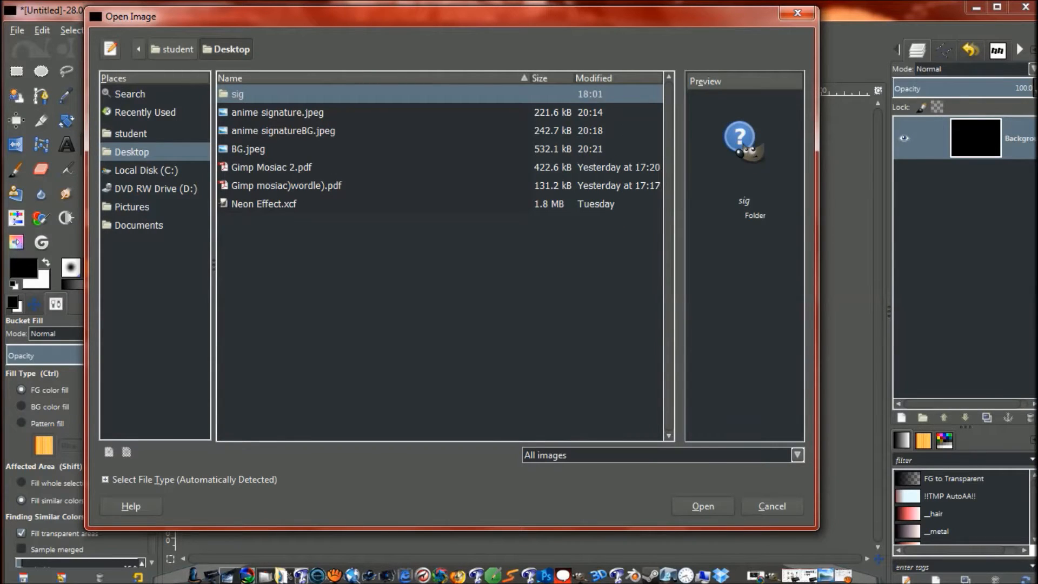
left_click(248, 149)
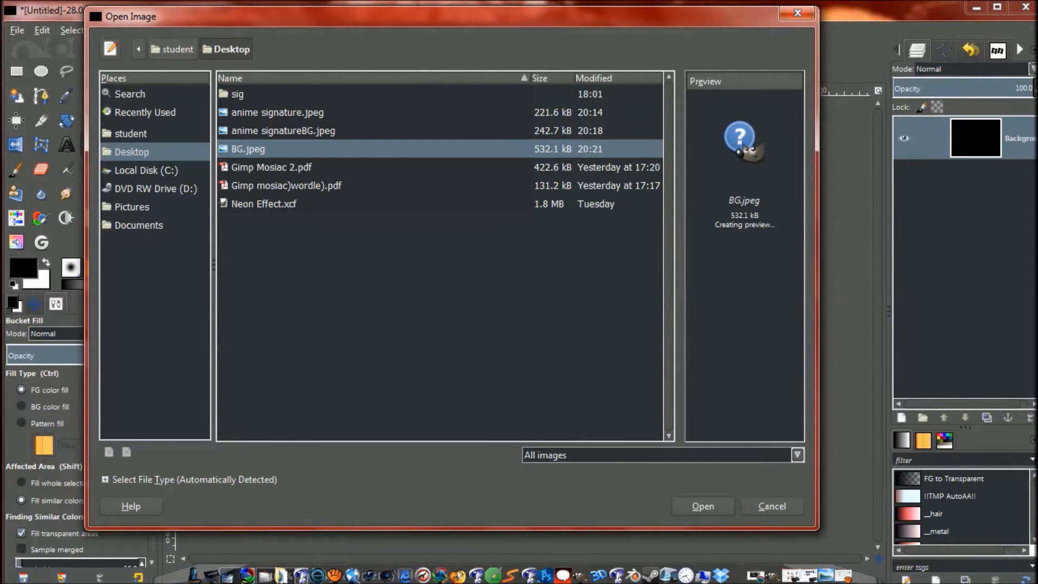
left_click(702, 506)
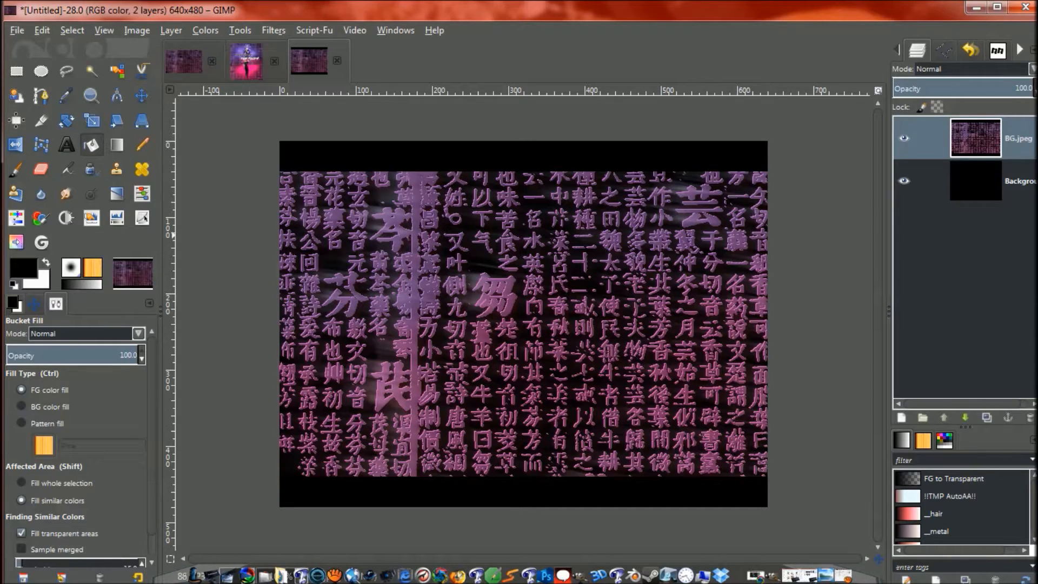
- Apply the Scale tool to the BG.jpeg layer with a size of 640 × 399 px
key("ctrl")
key("shift")
left_click(984, 138)
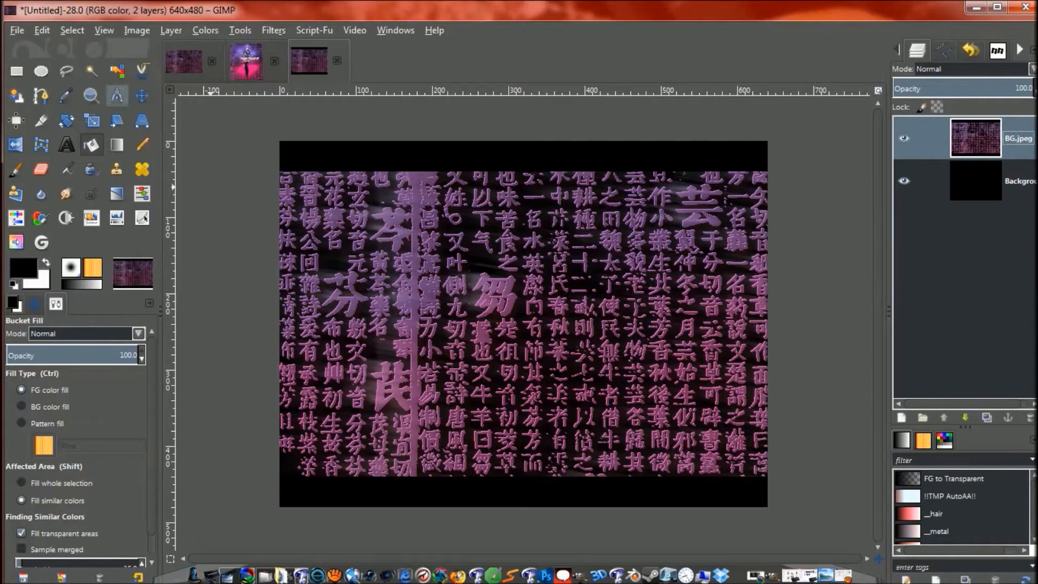
left_click(92, 120)
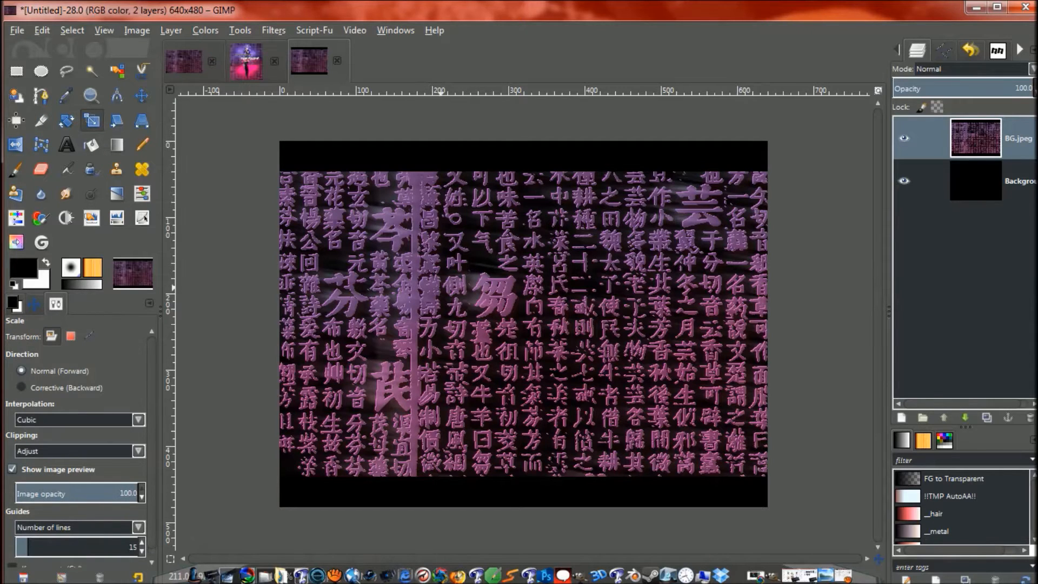
left_click(440, 288)
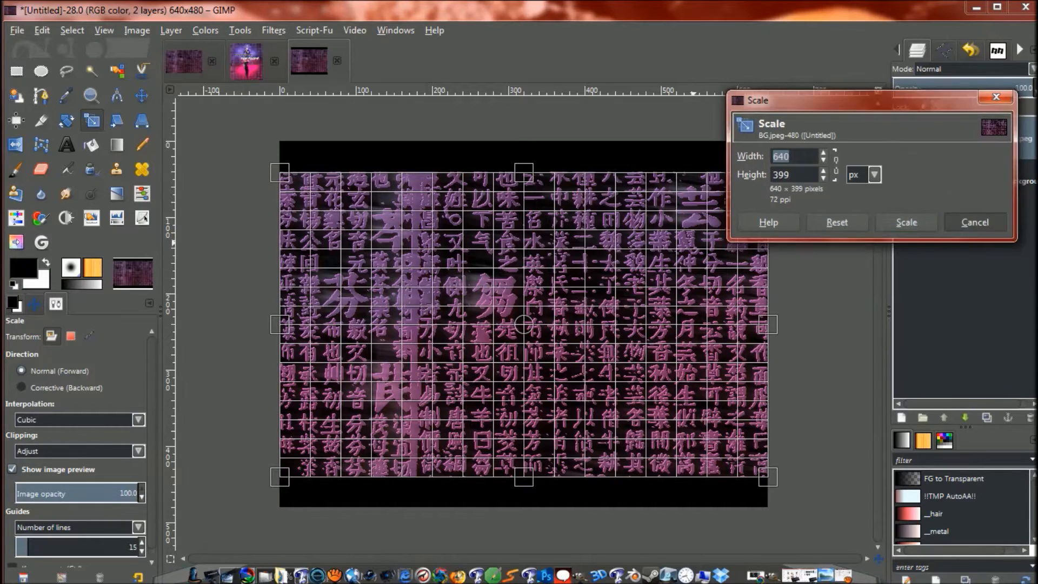
left_click(906, 222)
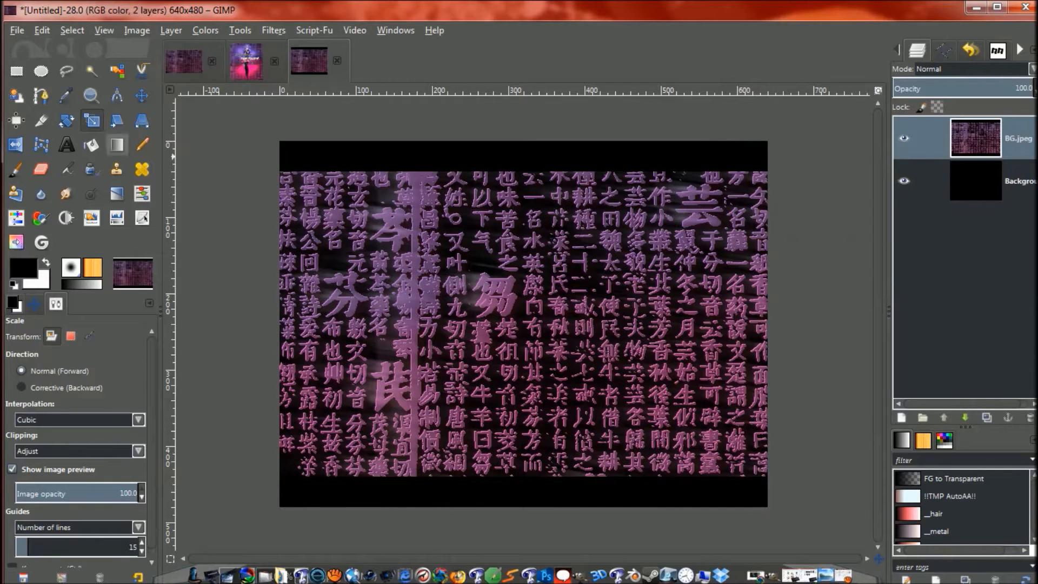
- Crop away the black bands above and below the BG.jpeg artwork in two passes, to 639 × 404 and 639 × 402 px
left_click(41, 120)
left_click_drag(279, 169, 765, 476)
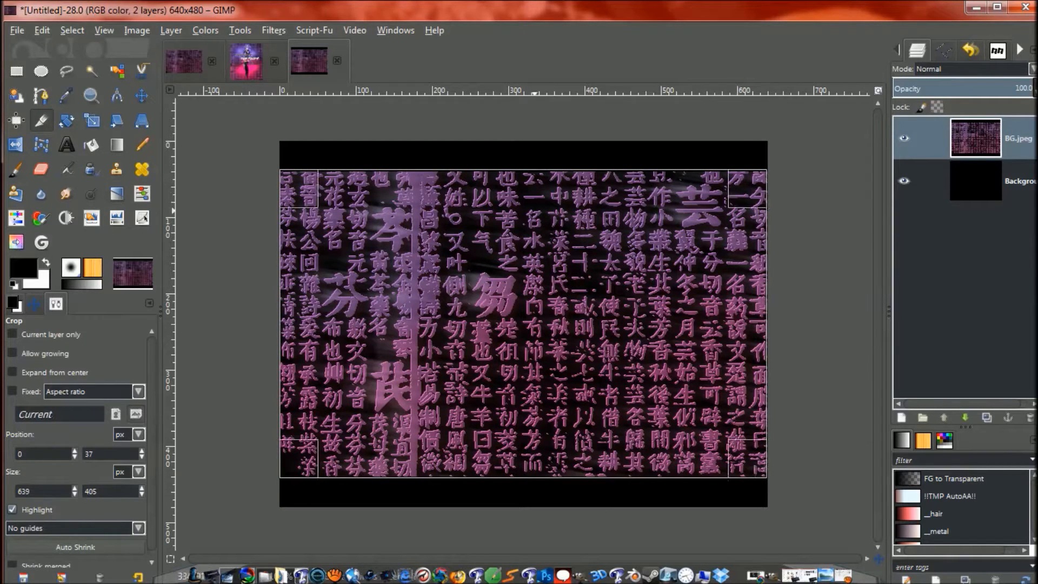
left_click_drag(528, 186, 528, 187)
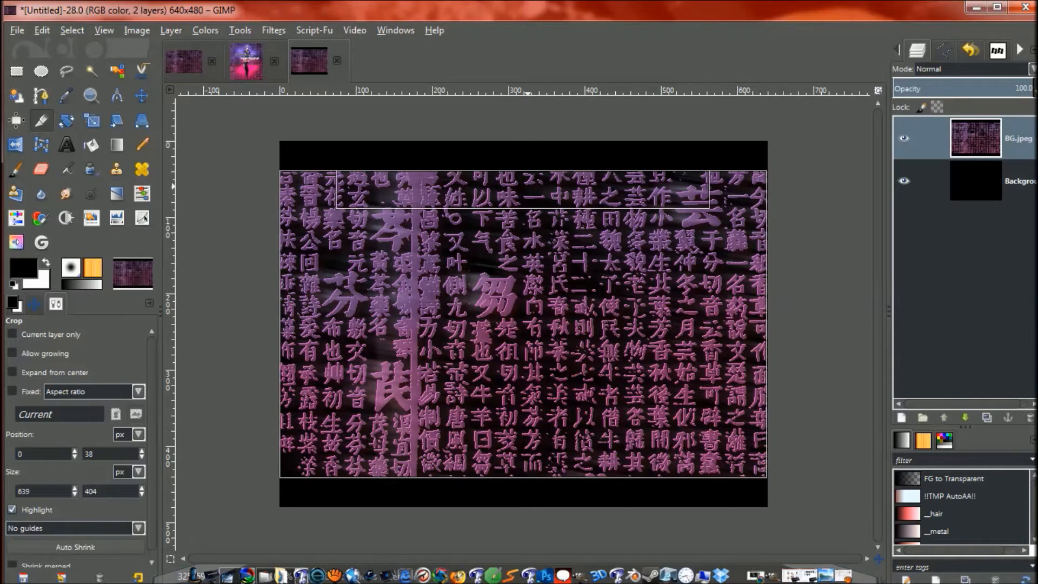
key("Return")
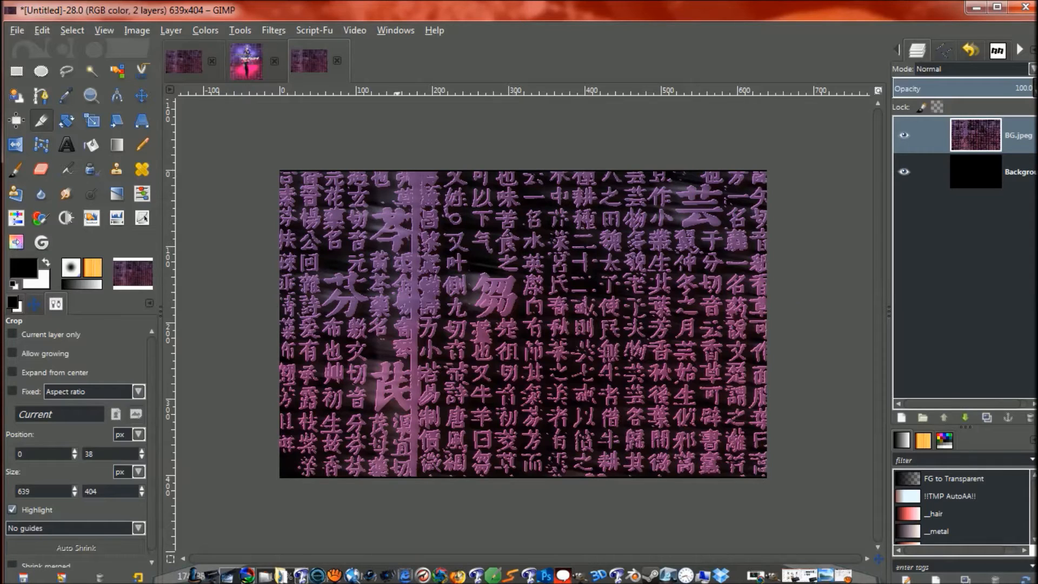
left_click_drag(279, 172, 792, 481)
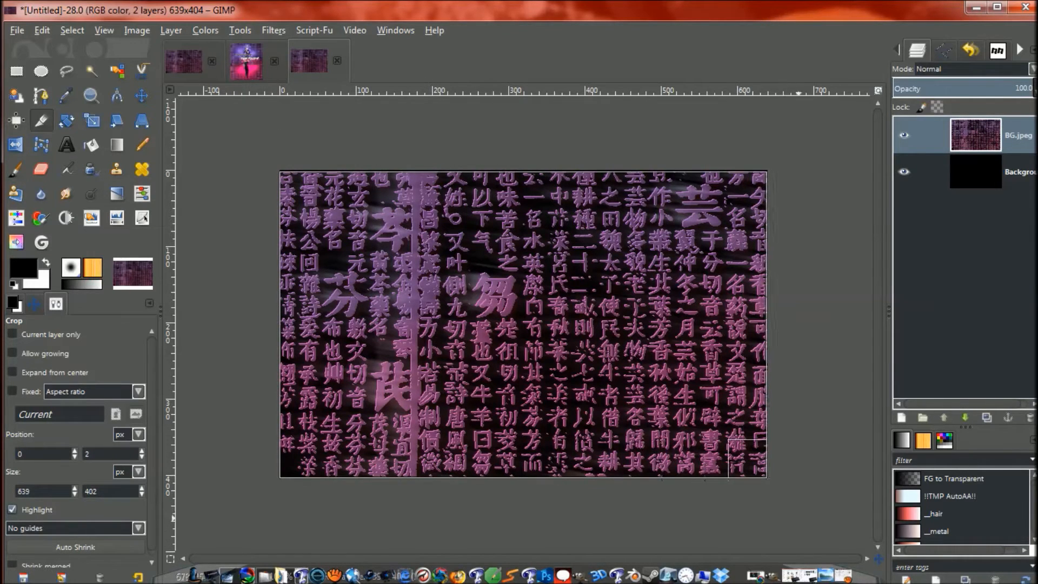
key("Return")
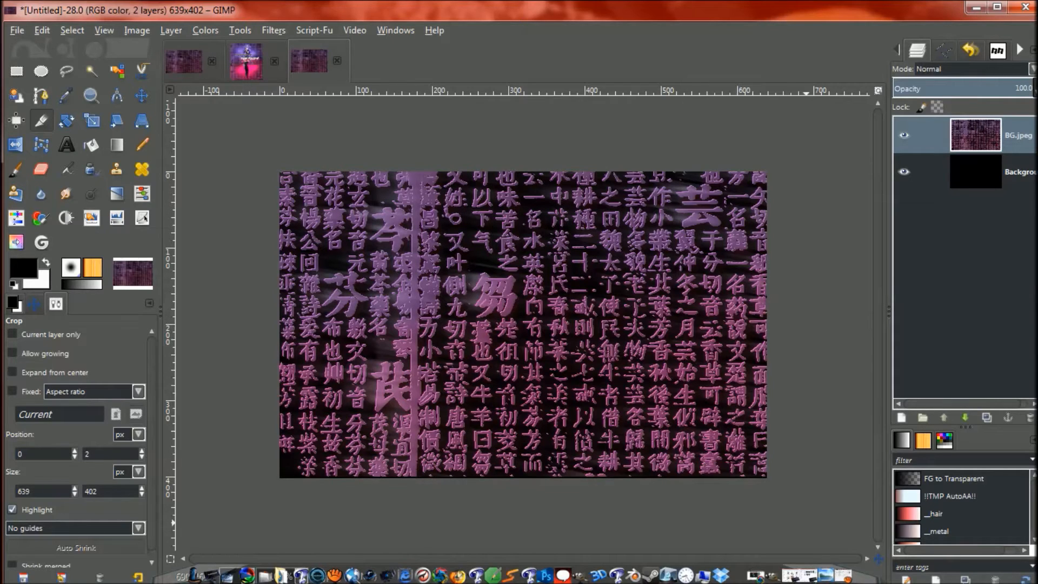
- Add hn-purple-heart-full.png from the Anime Renders folder inside Pictures > Transparent Images as a new layer
left_click(17, 30)
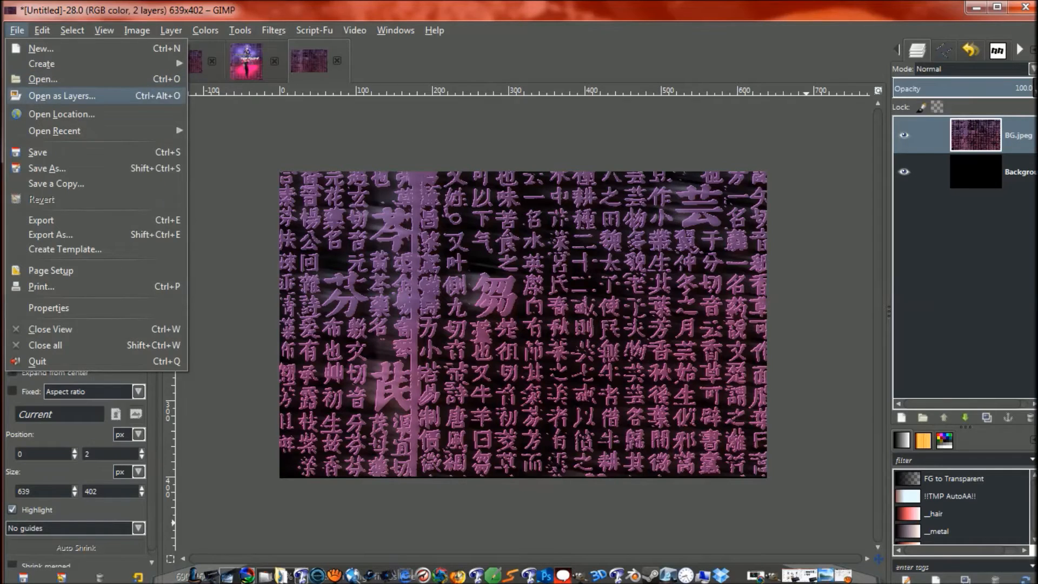
left_click(62, 95)
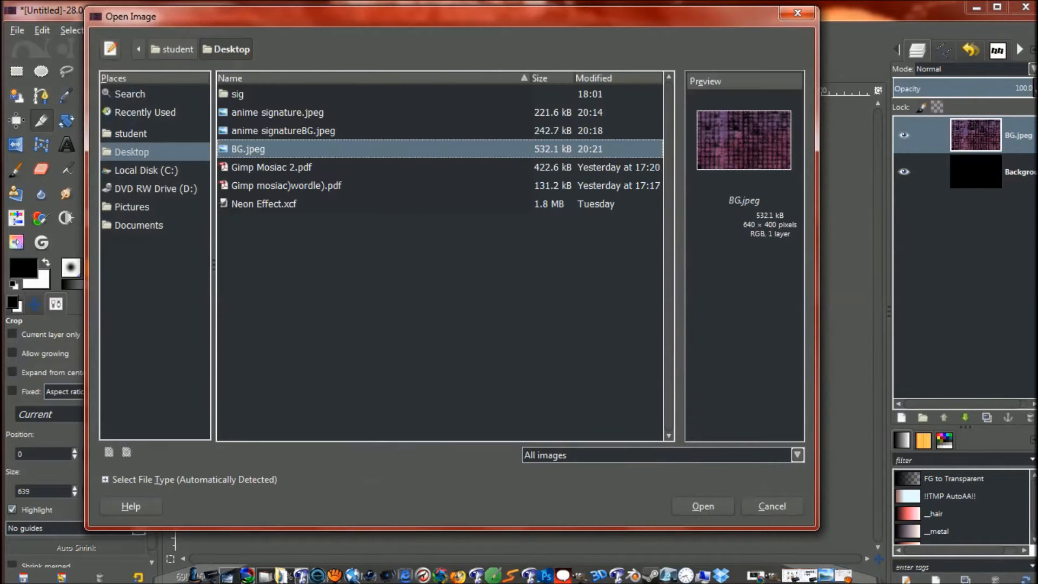
left_click(132, 207)
left_click_drag(669, 132, 669, 195)
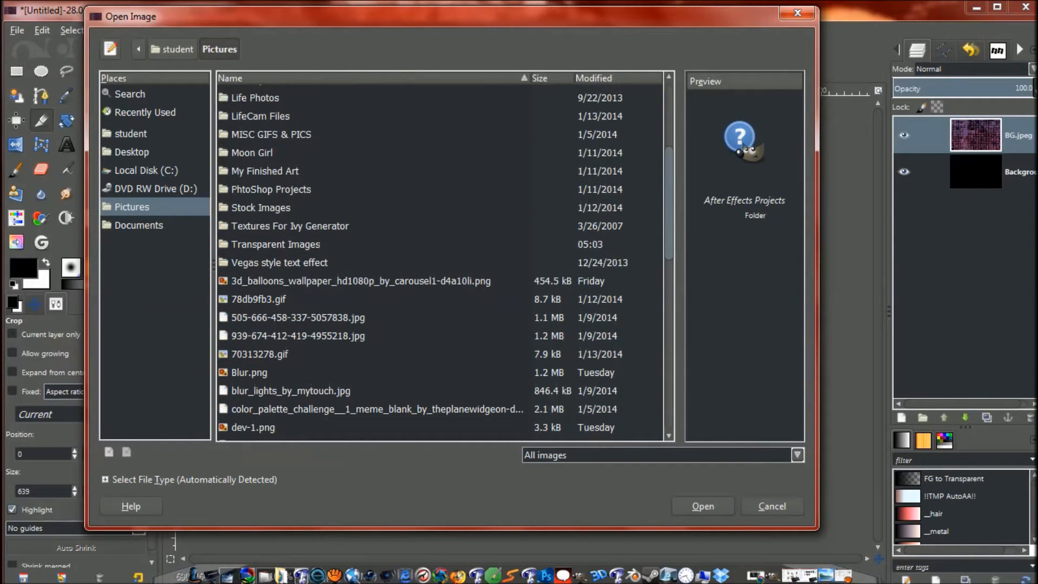
left_click(271, 190)
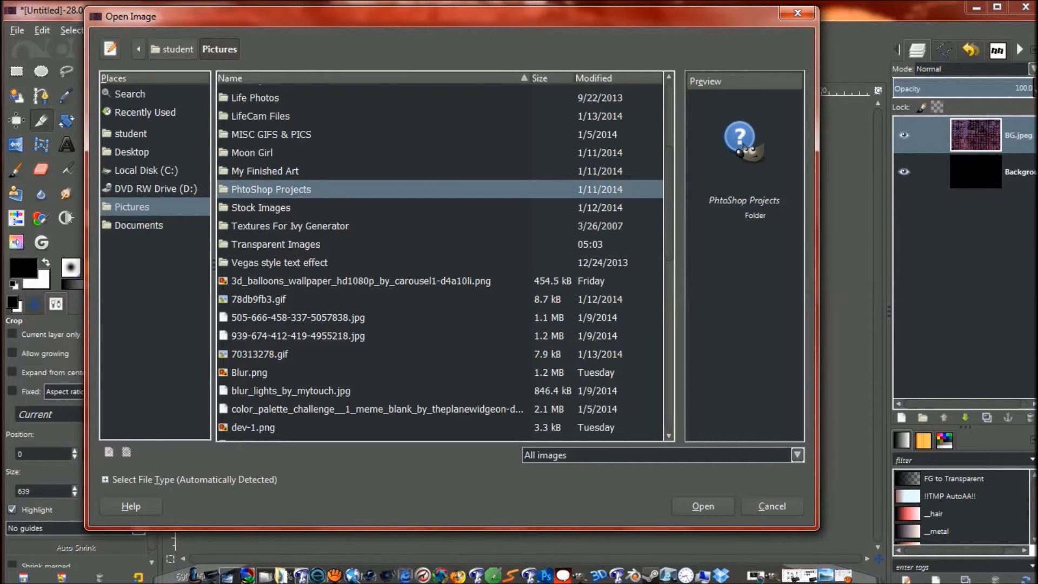
left_click(276, 244)
double_click(275, 245)
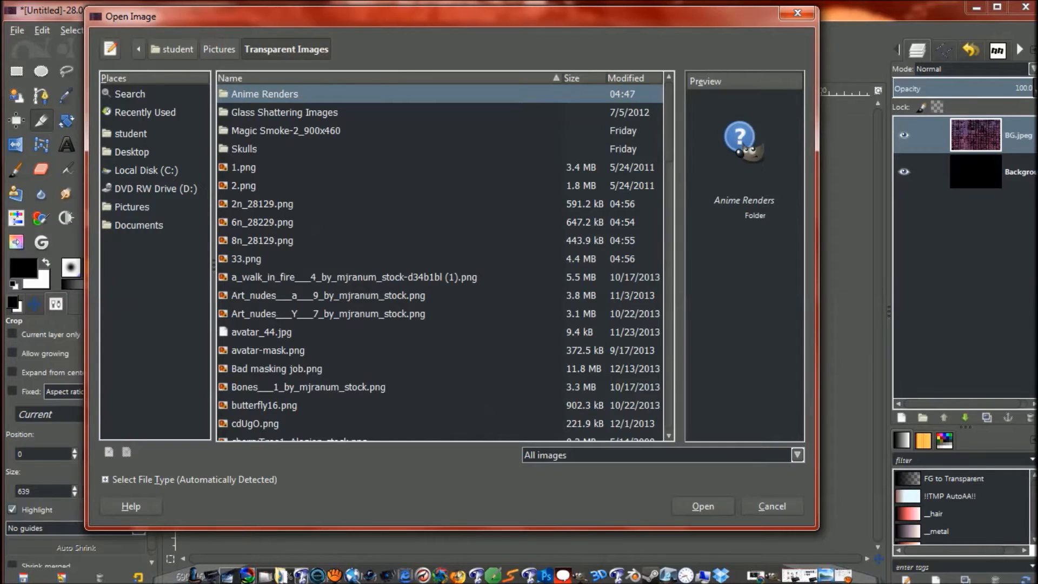
double_click(264, 94)
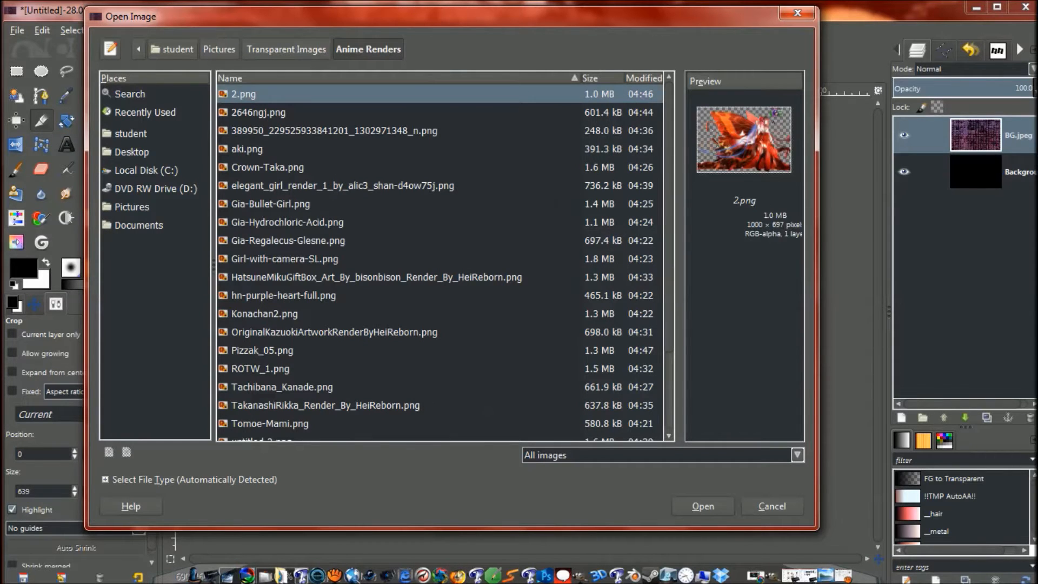
left_click(283, 296)
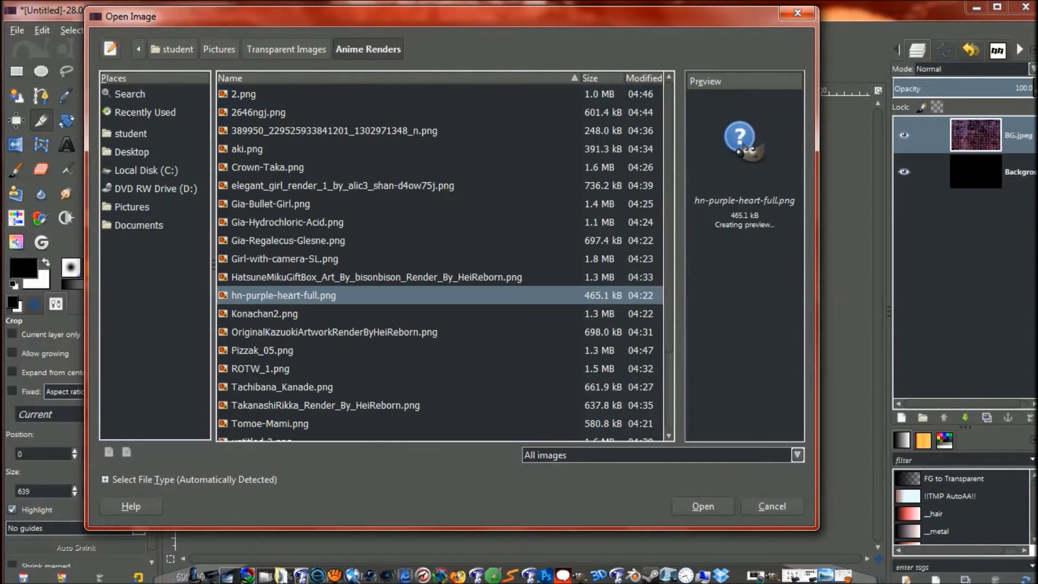
left_click(702, 506)
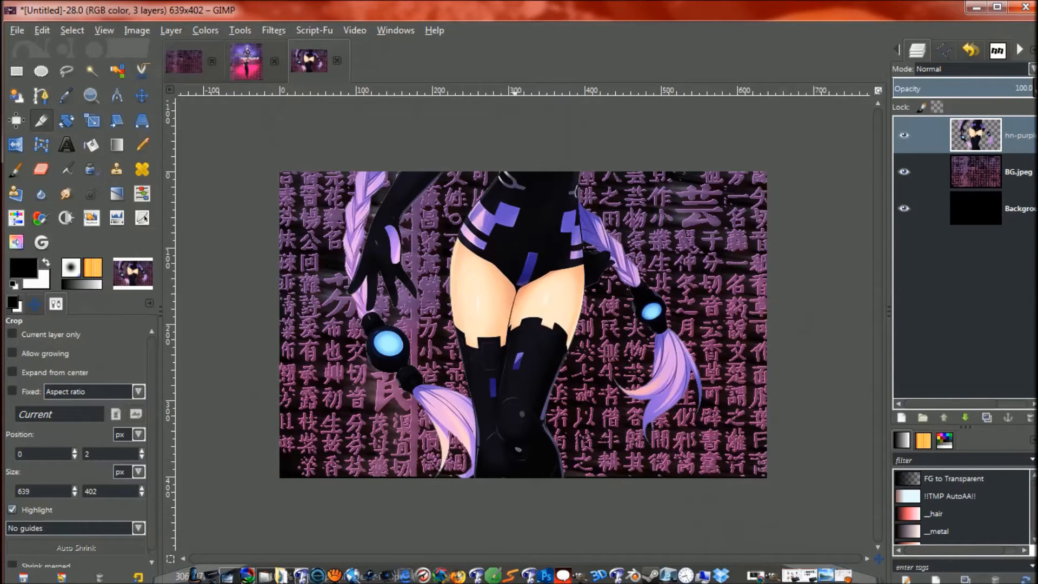
- Scale the hn-purple-heart-full.png render layer down to 288 × 484 px
scroll(518, 325, "down", 4)
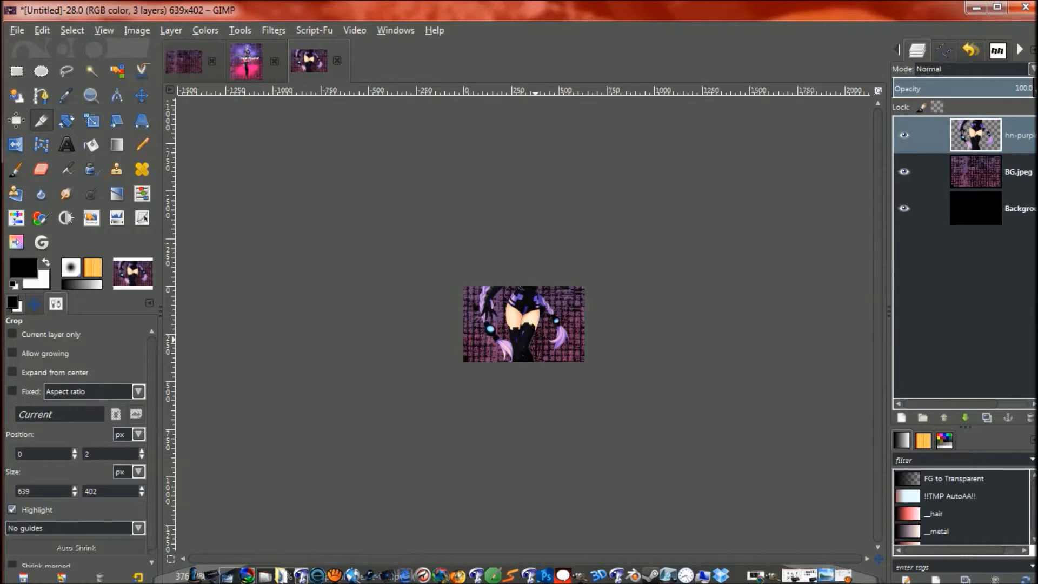
key("shift+t")
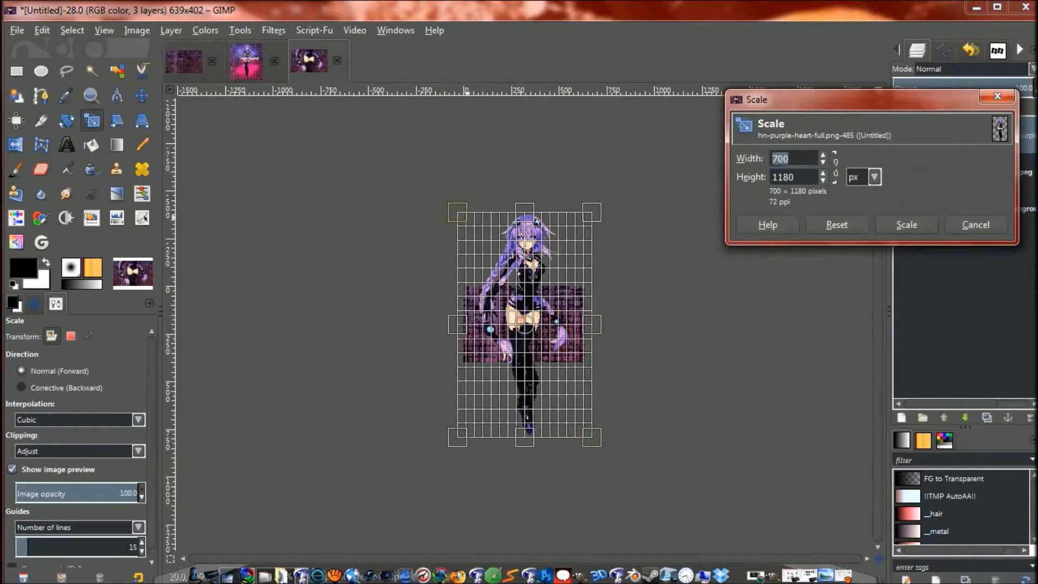
left_click_drag(457, 213, 537, 345)
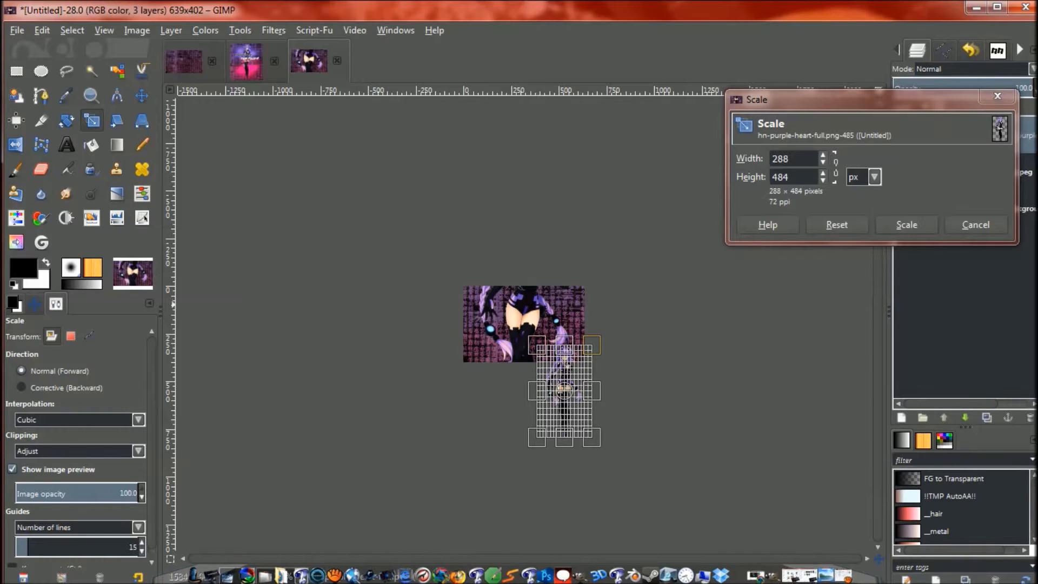
left_click(906, 224)
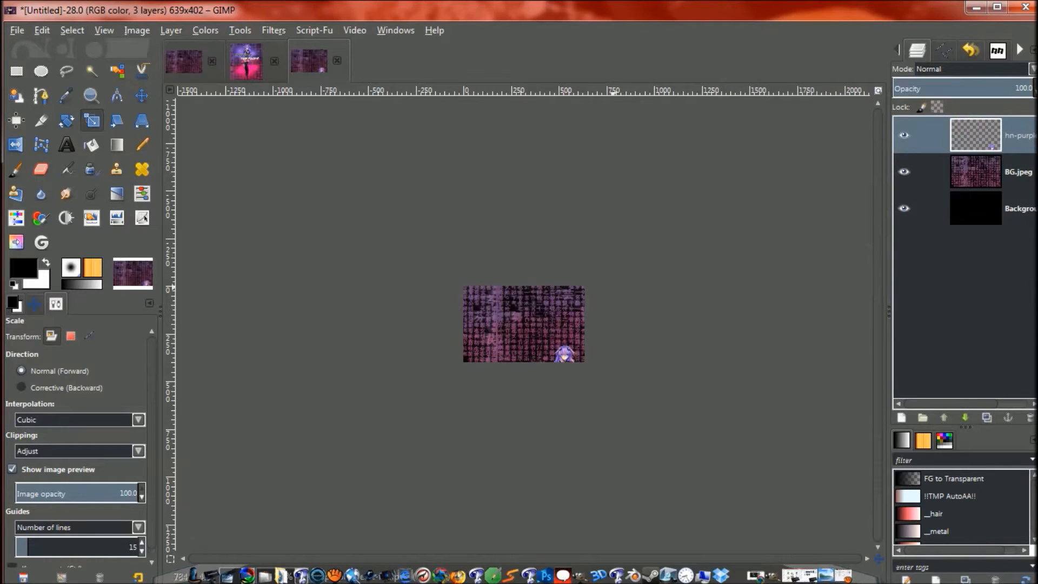
- Move the scaled render layer to the horizontal middle of the canvas, with its head at the upper edge
key("m")
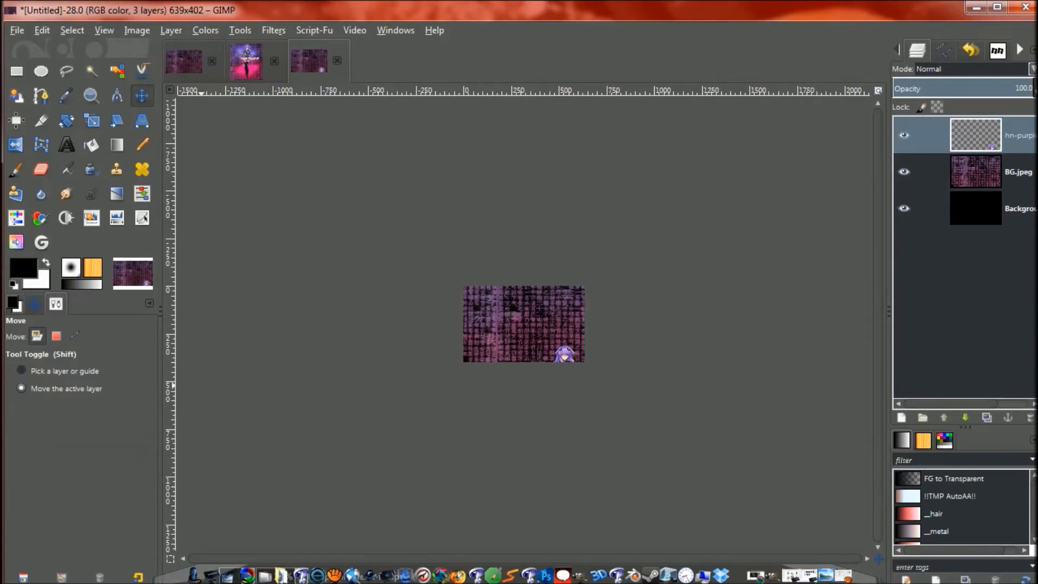
left_click_drag(588, 420, 529, 360)
key("shift")
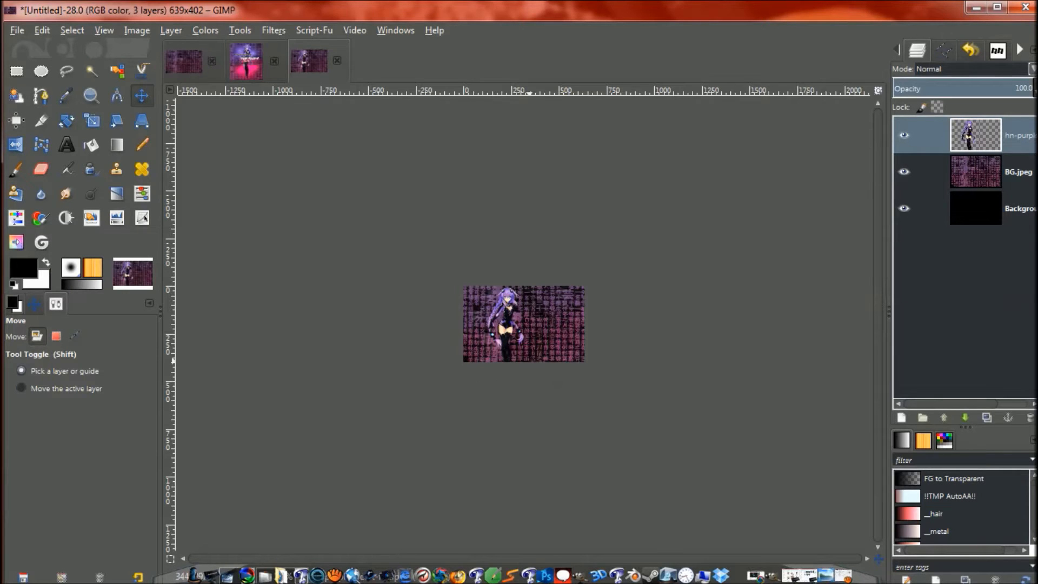
key("plus")
key("plus")
key("plus")
key("plus")
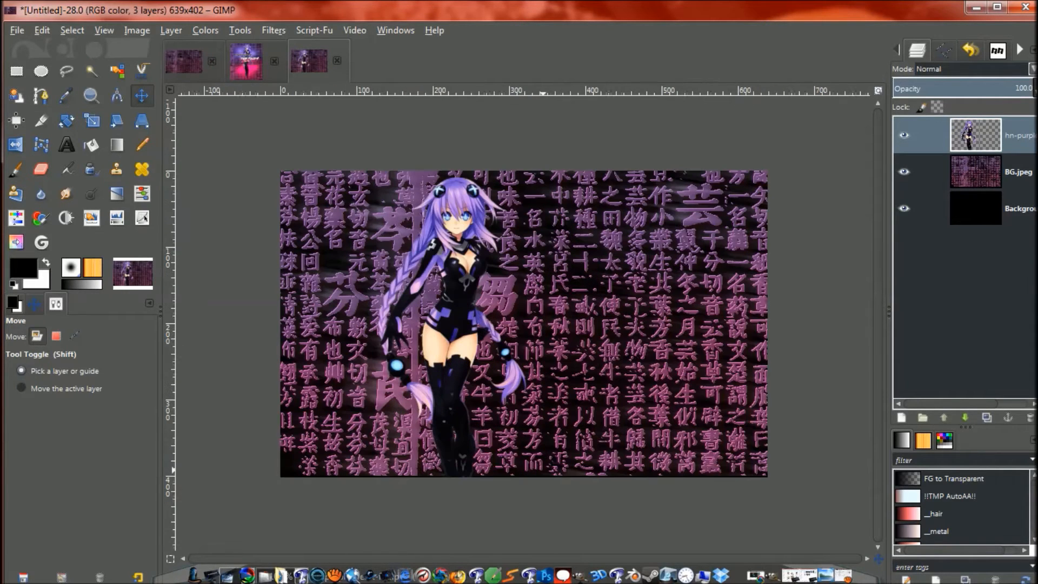
key("shift")
left_click_drag(453, 359, 507, 346)
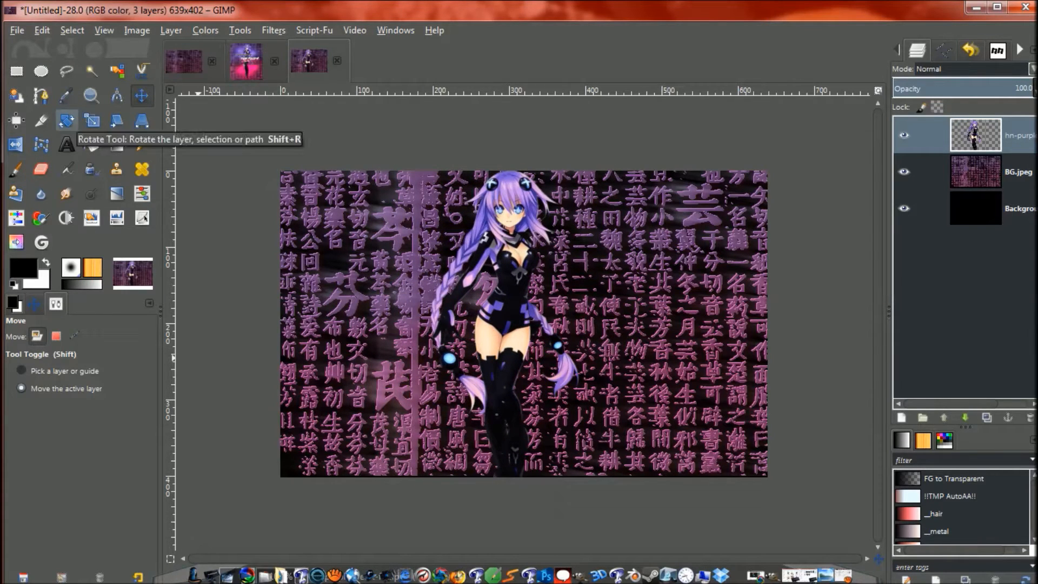
- Scale the render layer to 248 × 419 px and move it up so its head meets the canvas's upper edge
key("shift+t")
left_click(304, 159)
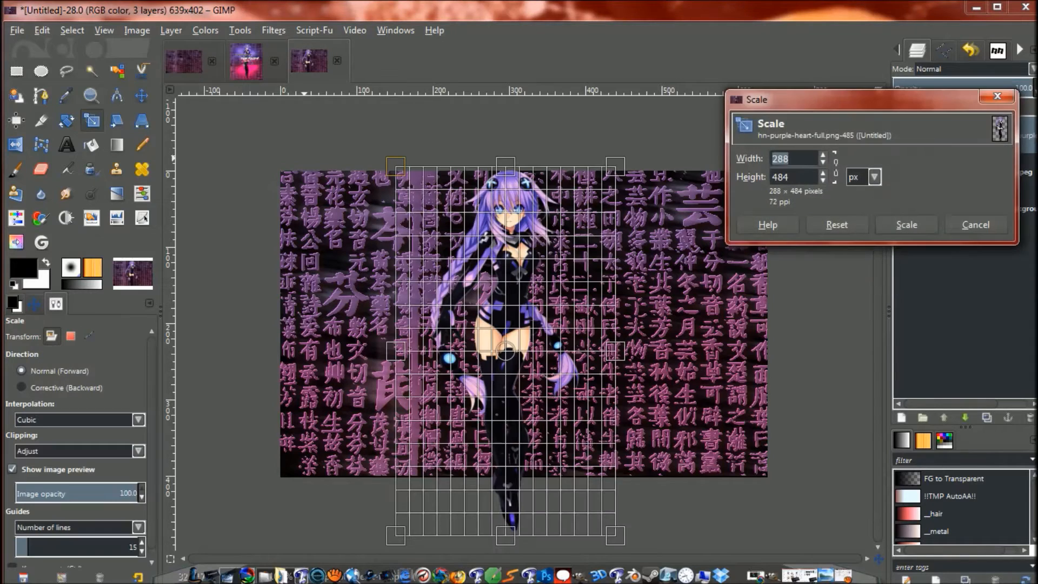
left_click_drag(395, 166, 426, 216)
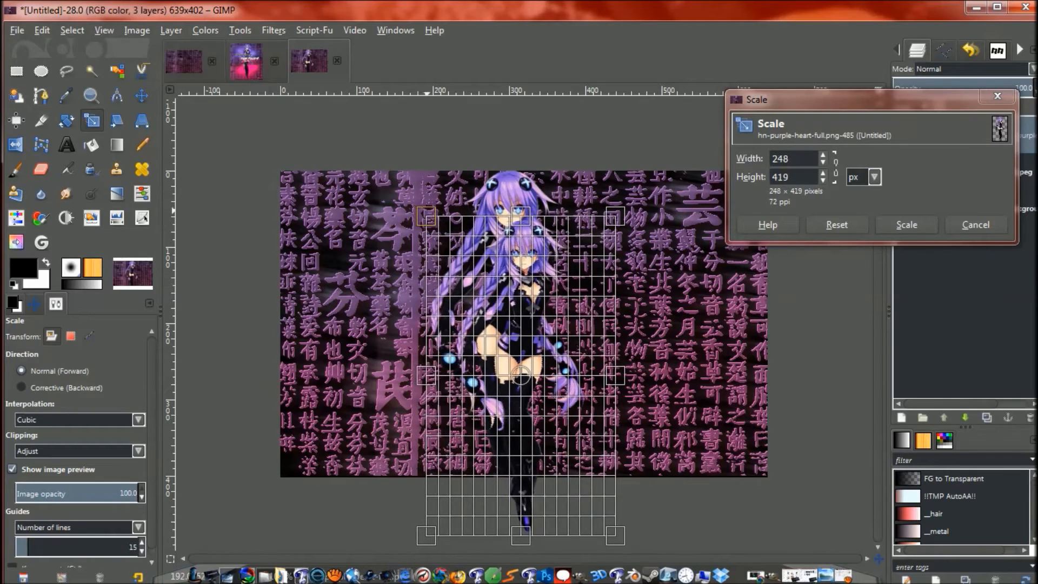
key("Return")
key("m")
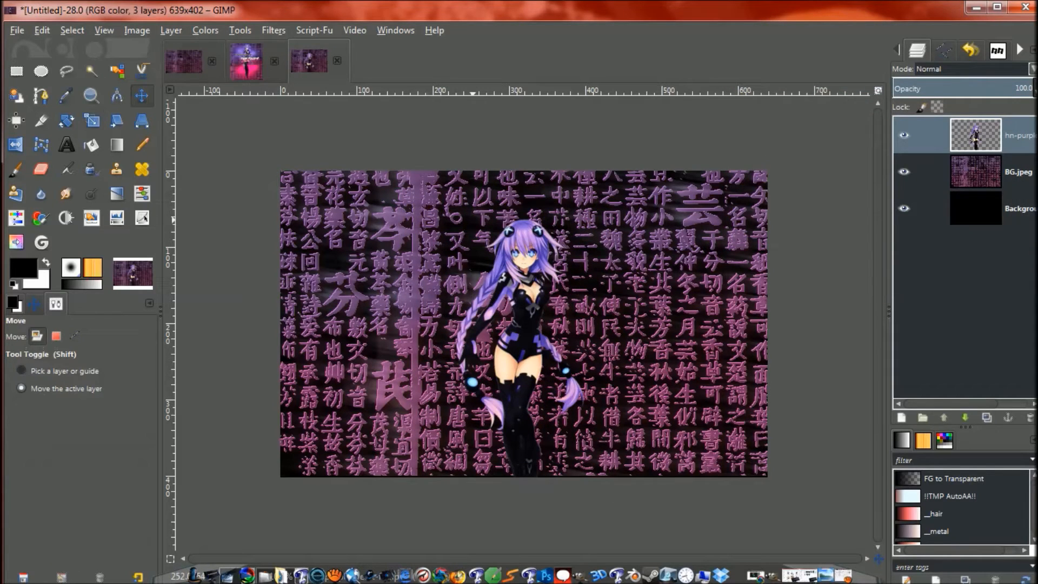
left_click_drag(522, 377, 519, 325)
- Try scaling the render layer to 191 × 366 px, and undo that scaling
key("shift+s")
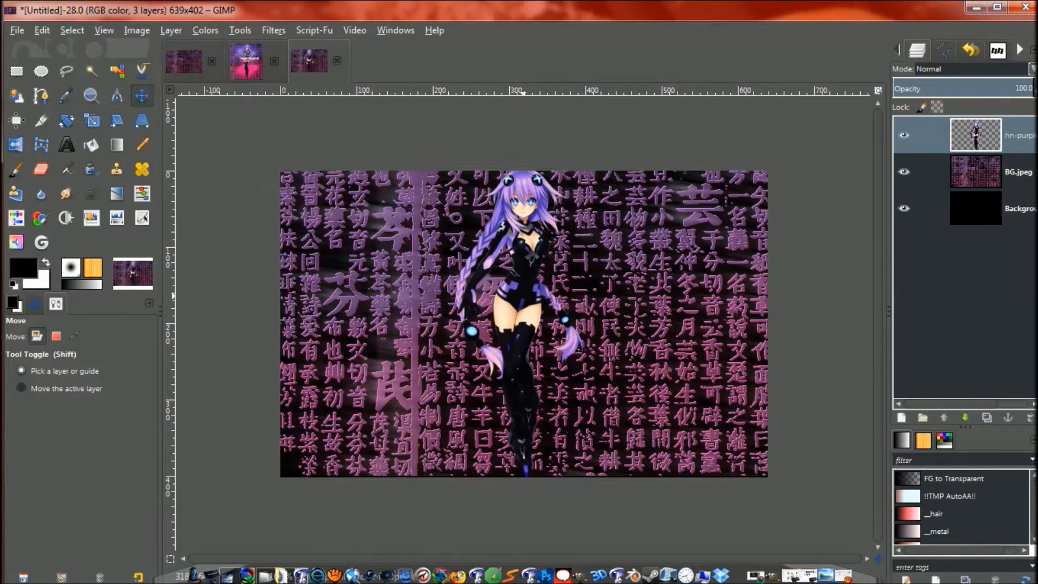
left_click(520, 326)
left_click_drag(425, 165, 469, 205)
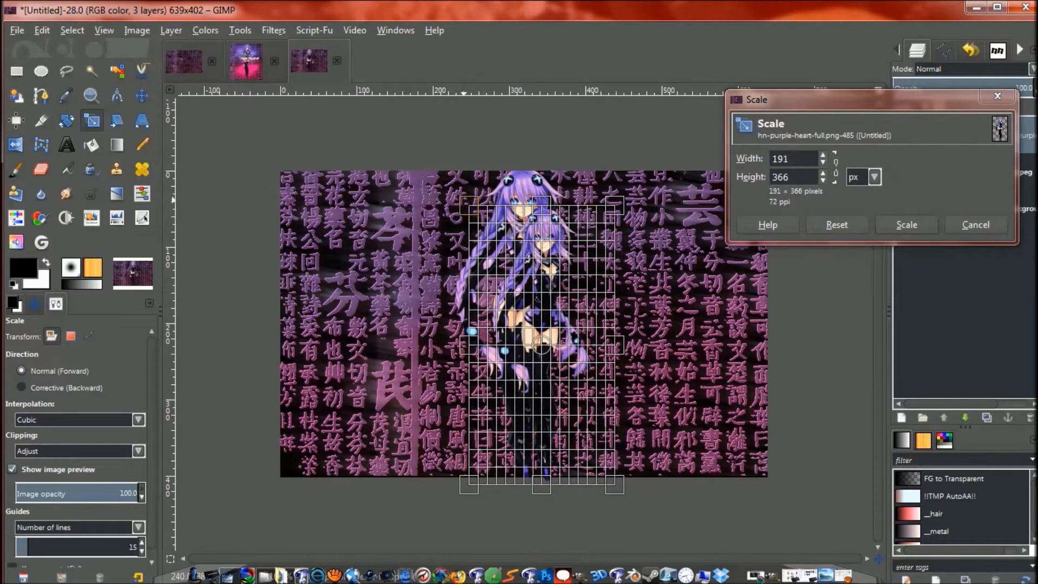
key("Return")
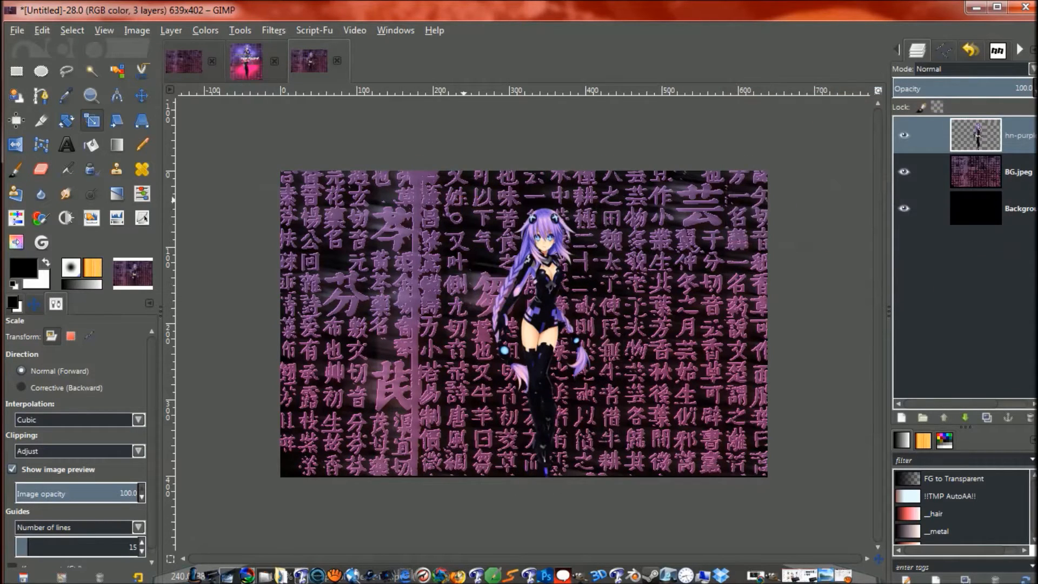
key("ctrl+z")
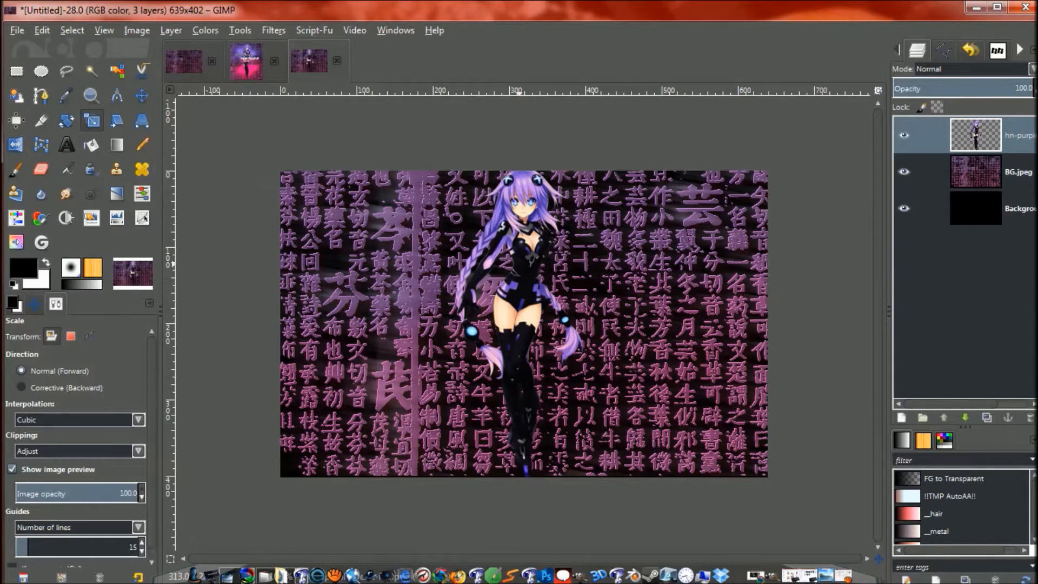
- Scale the render layer down slightly and center the full figure within the canvas
left_click(517, 265)
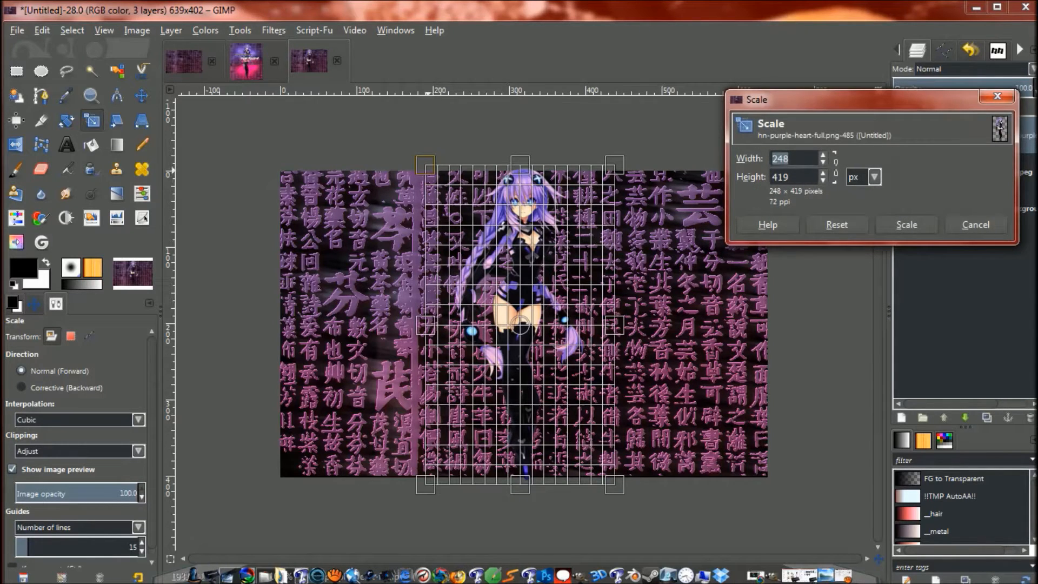
left_click_drag(424, 165, 441, 186)
key("Return")
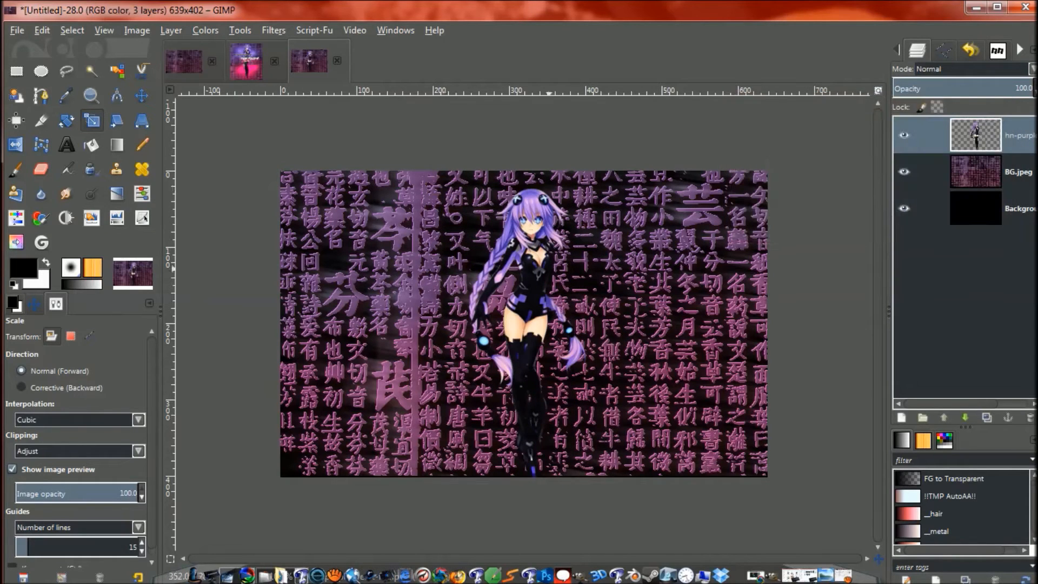
key("m")
left_click_drag(525, 339, 516, 322)
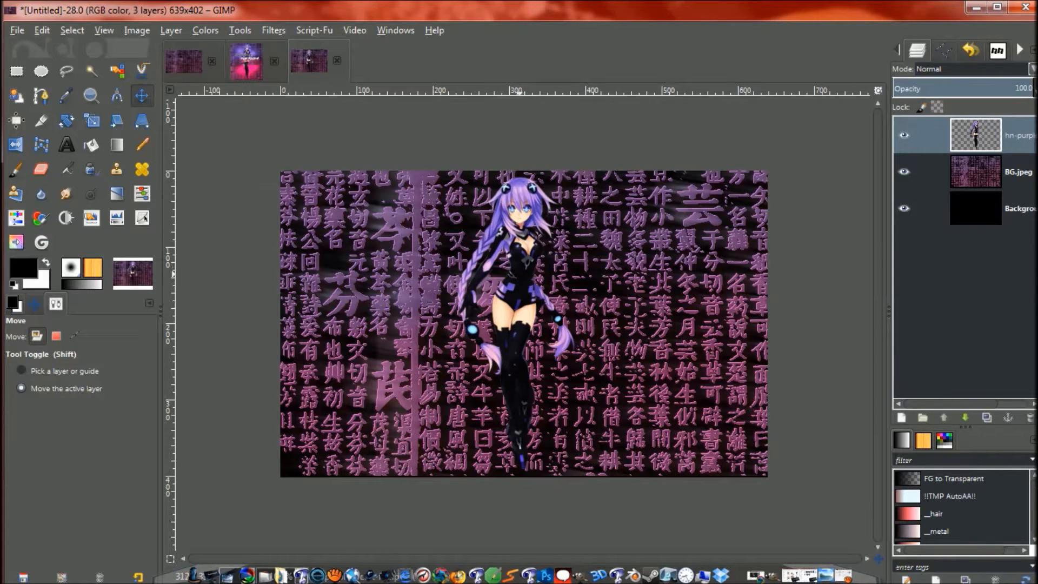
left_click_drag(517, 323, 517, 323)
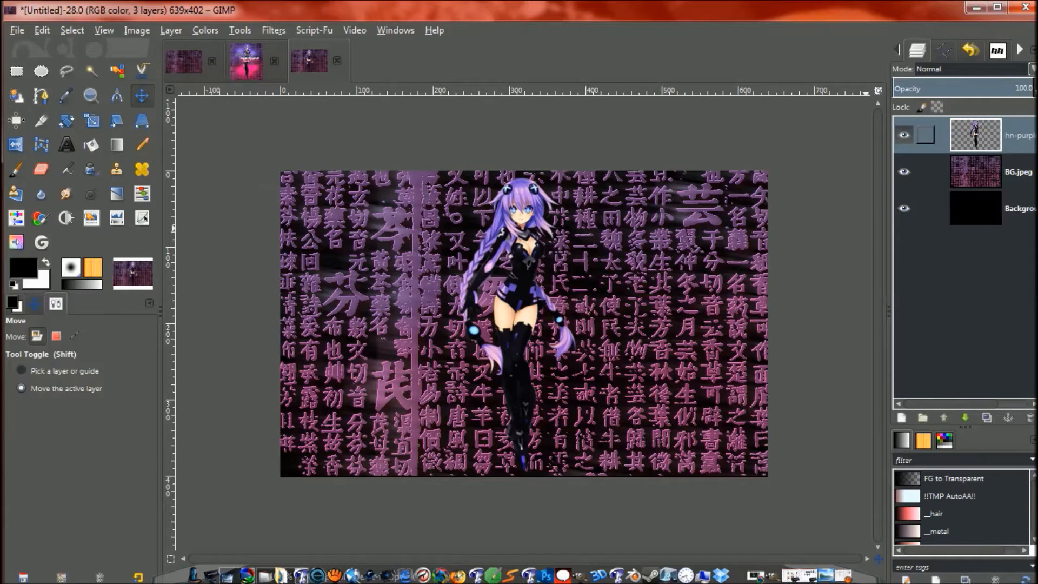
- Add a transparent 639 × 402 px layer between the BG.jpeg layer and the render
left_click(1018, 172)
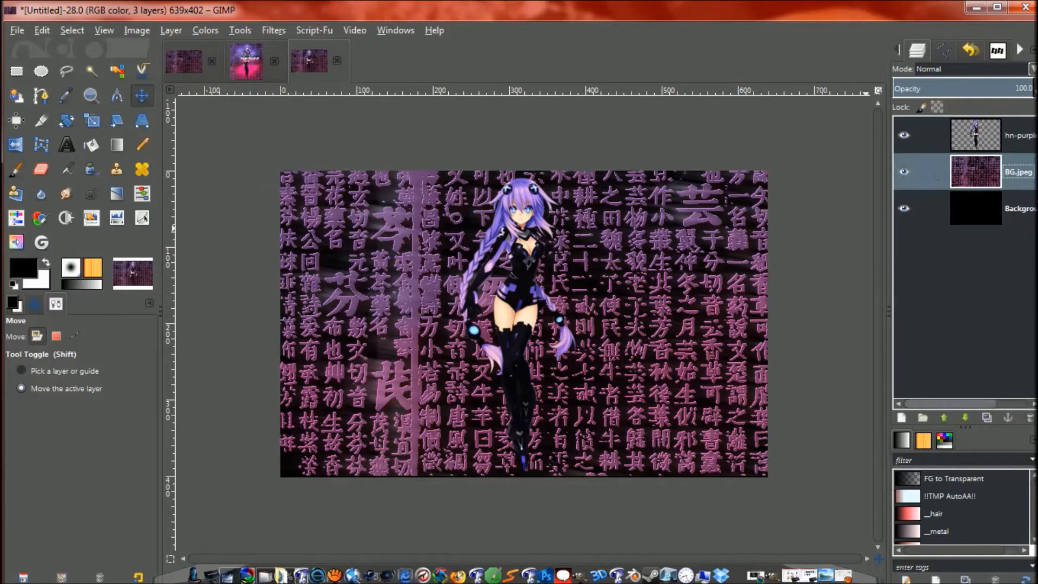
left_click(901, 417)
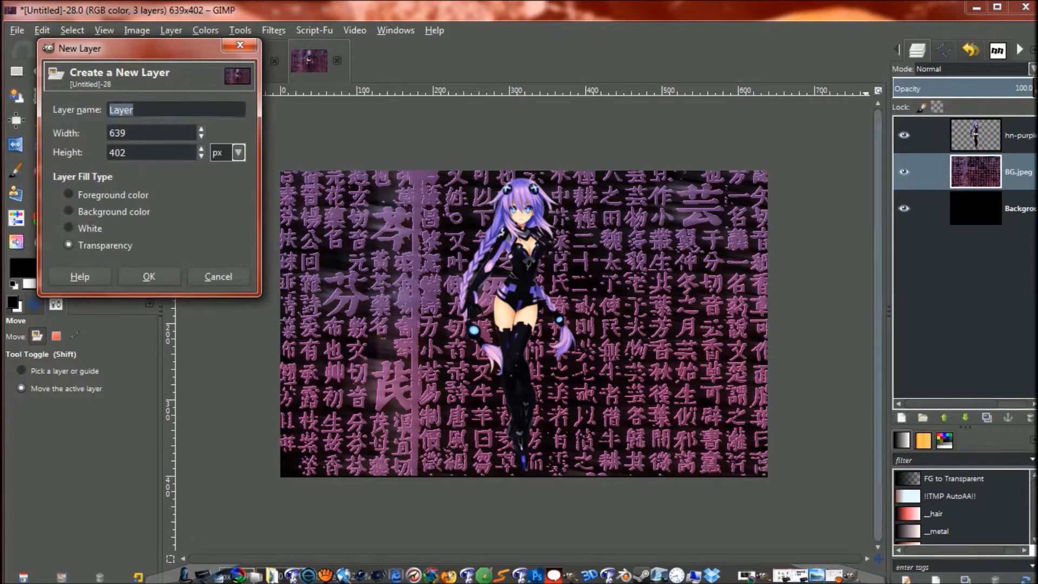
left_click(149, 276)
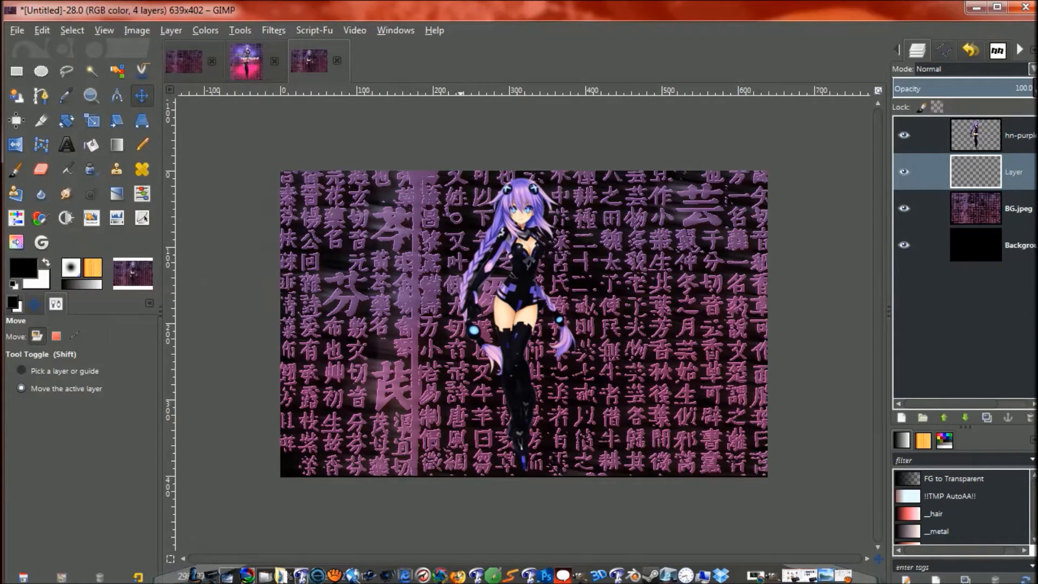
- Activate the Paintbrush and set the foreground color to pink ff0075
left_click(17, 170)
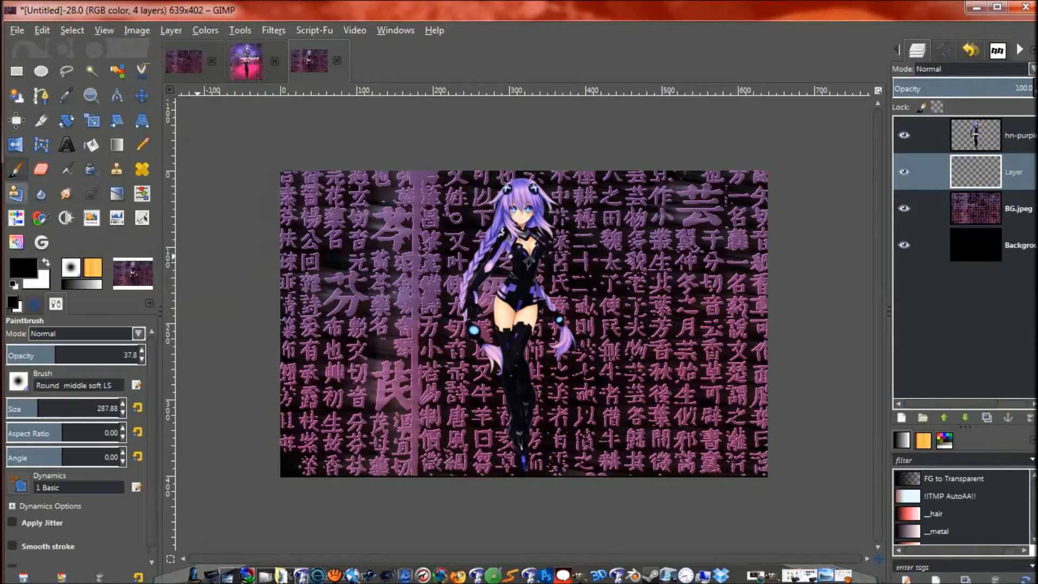
left_click(23, 267)
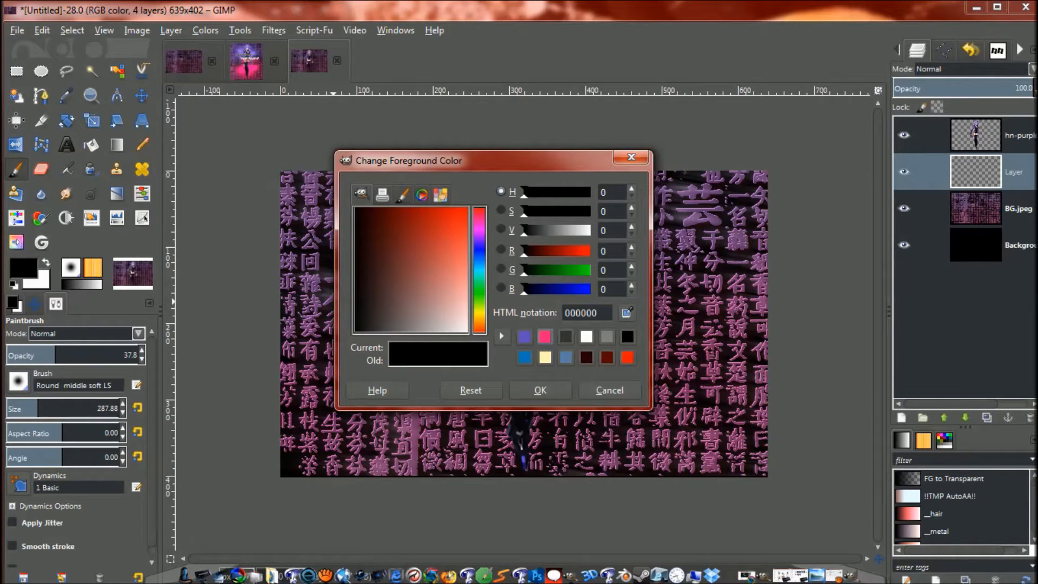
left_click(545, 336)
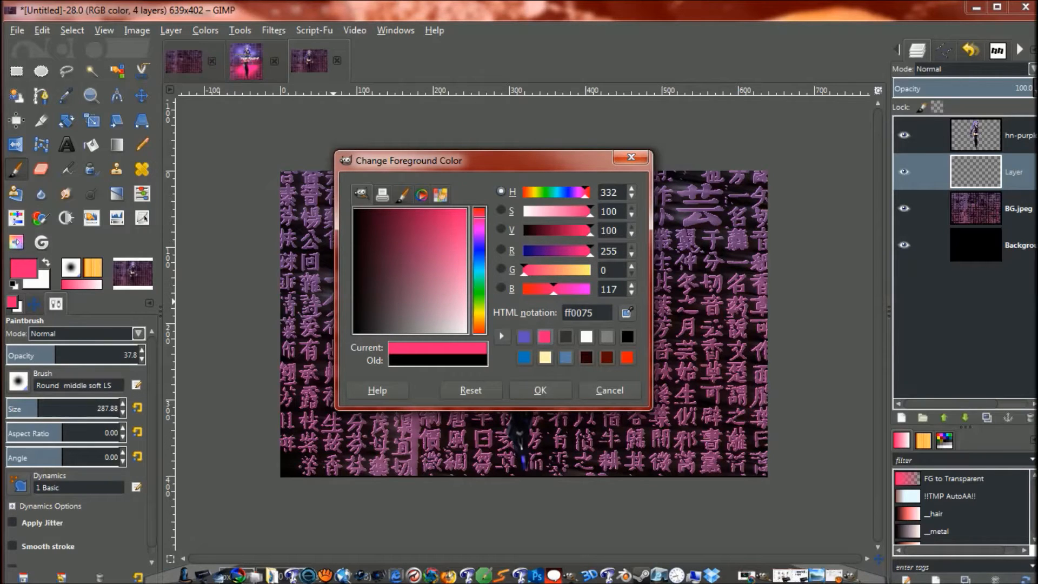
left_click(540, 390)
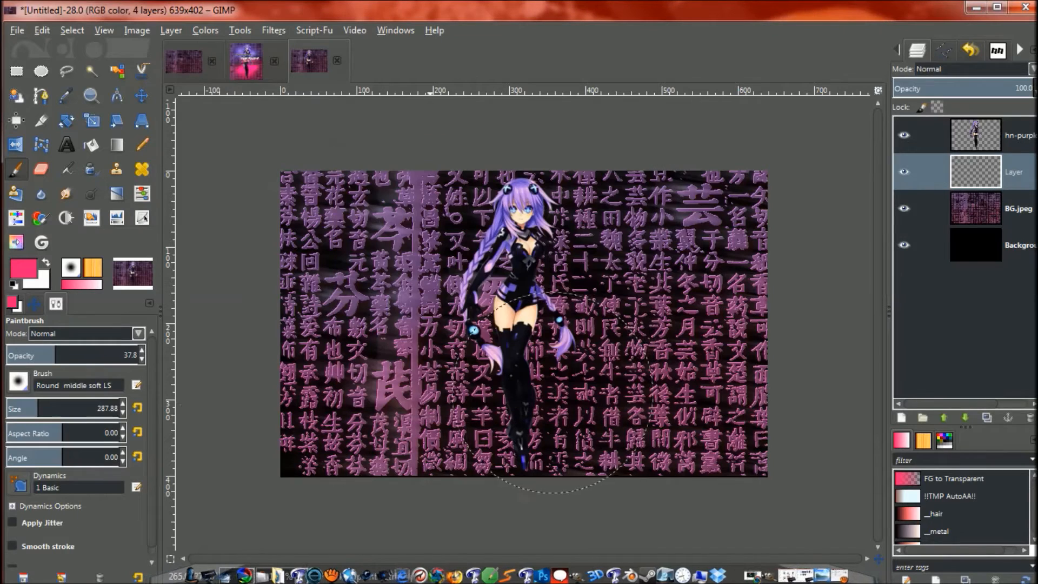
- Swap pink into the background color and set the foreground color to purple 6047bc
key("x")
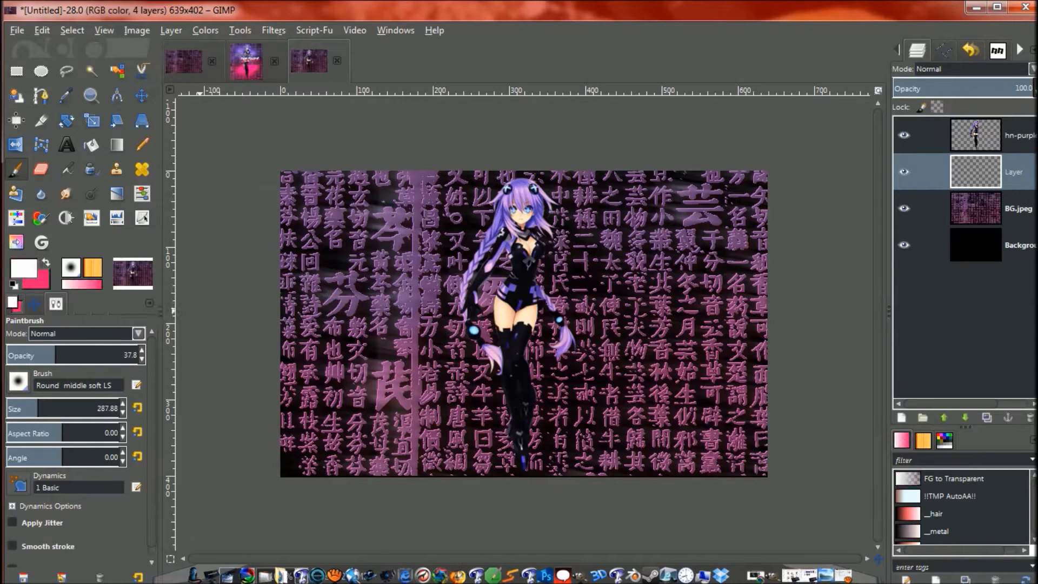
key("x")
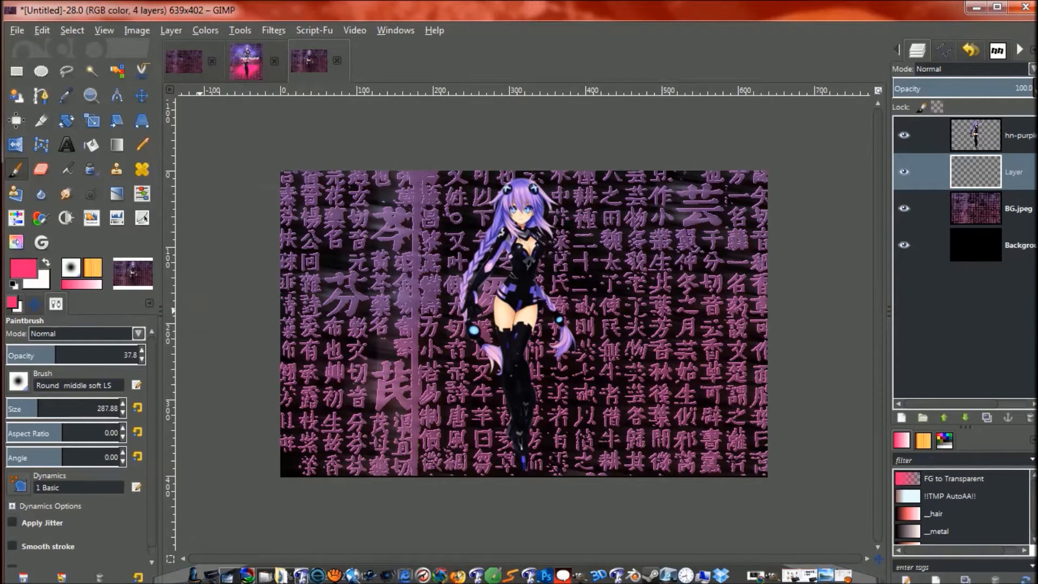
key("x")
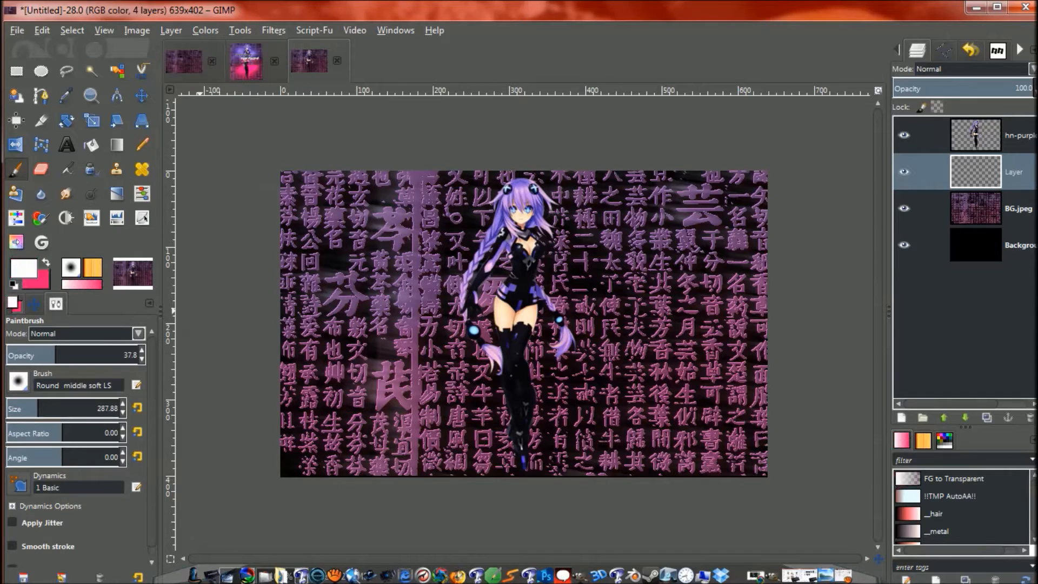
left_click(24, 268)
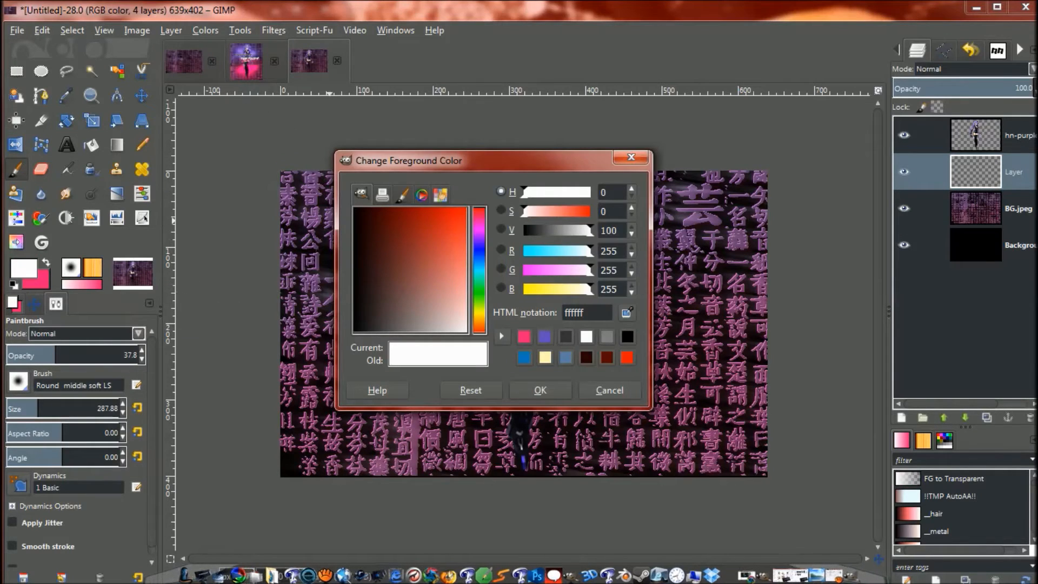
left_click(544, 337)
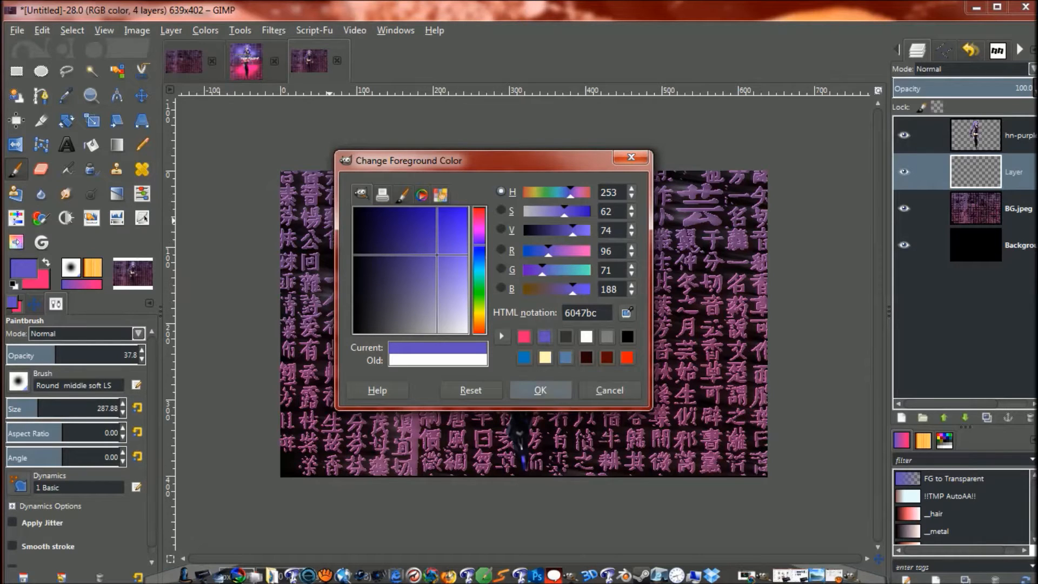
left_click(540, 389)
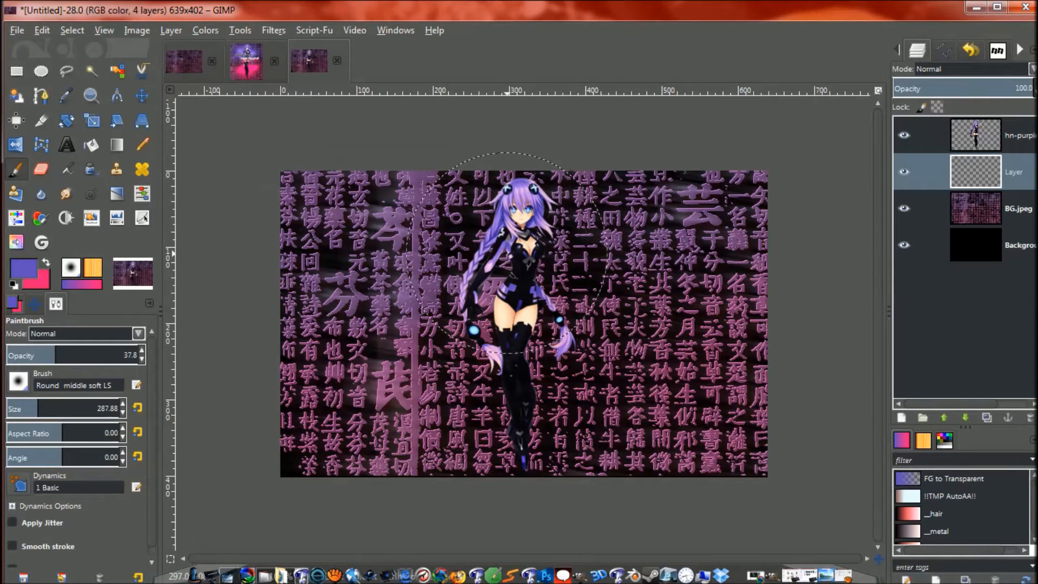
- Enlarge the paintbrush to size 408.76, keeping the Round middle soft LS brush
left_click_drag(97, 409, 99, 409)
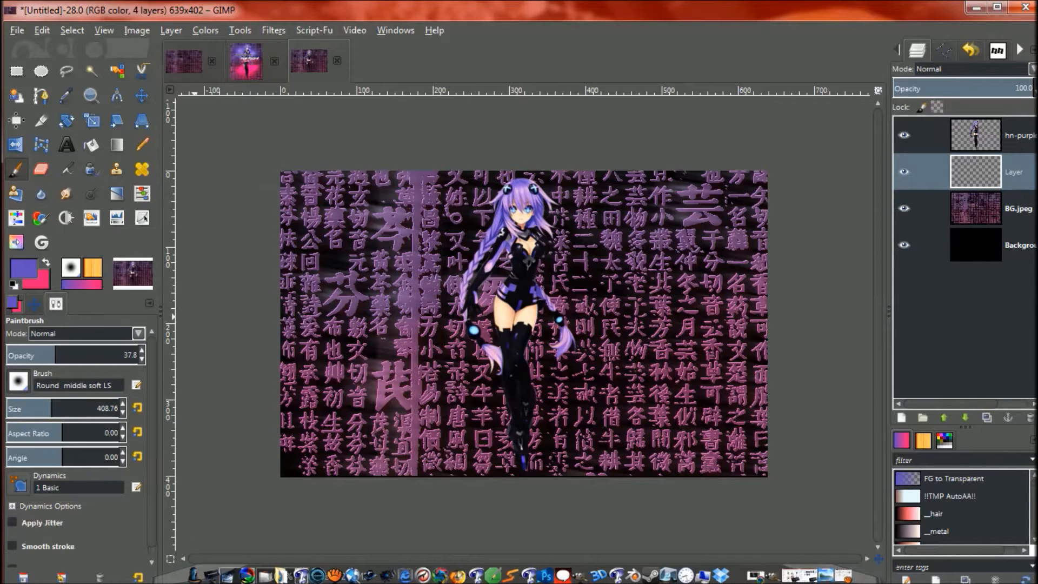
left_click(18, 381)
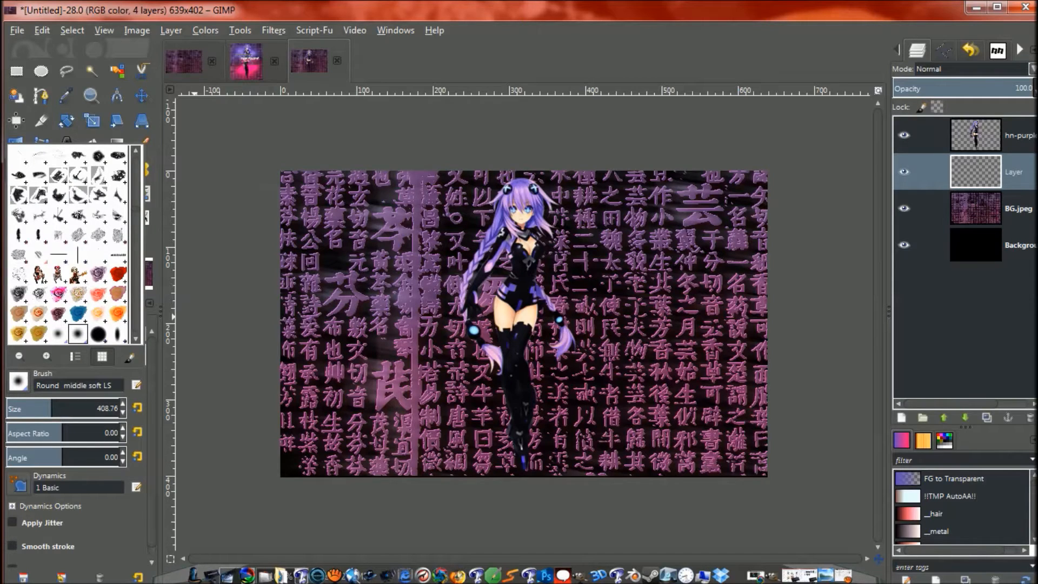
left_click(195, 316)
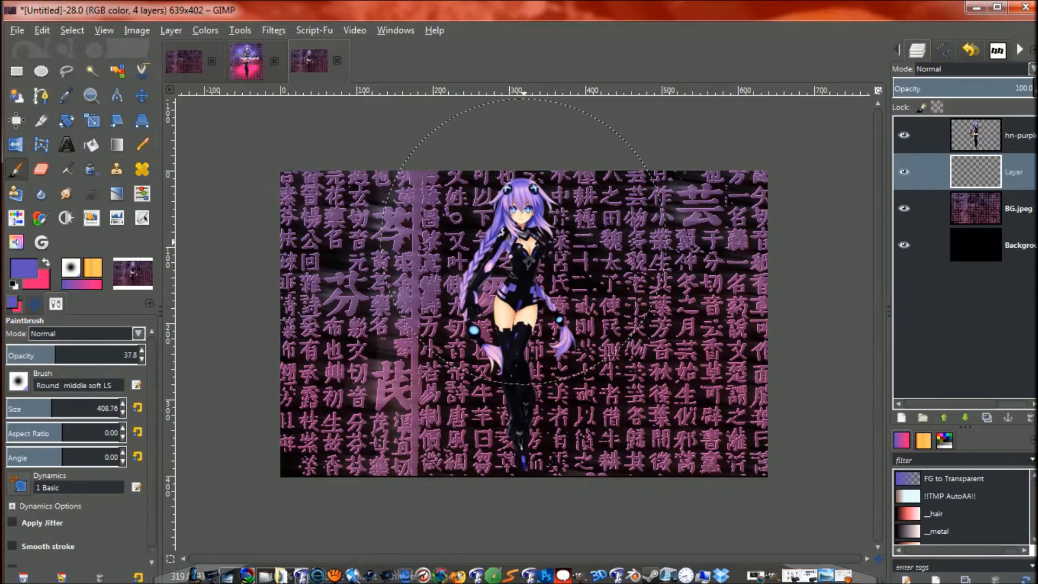
left_click(521, 242)
left_click(516, 242)
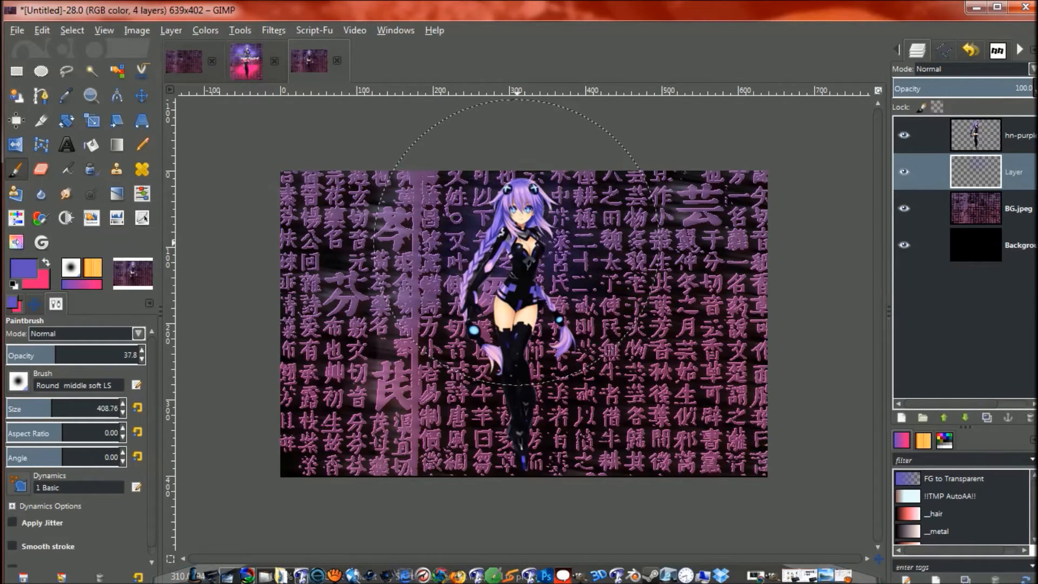
left_click(516, 243)
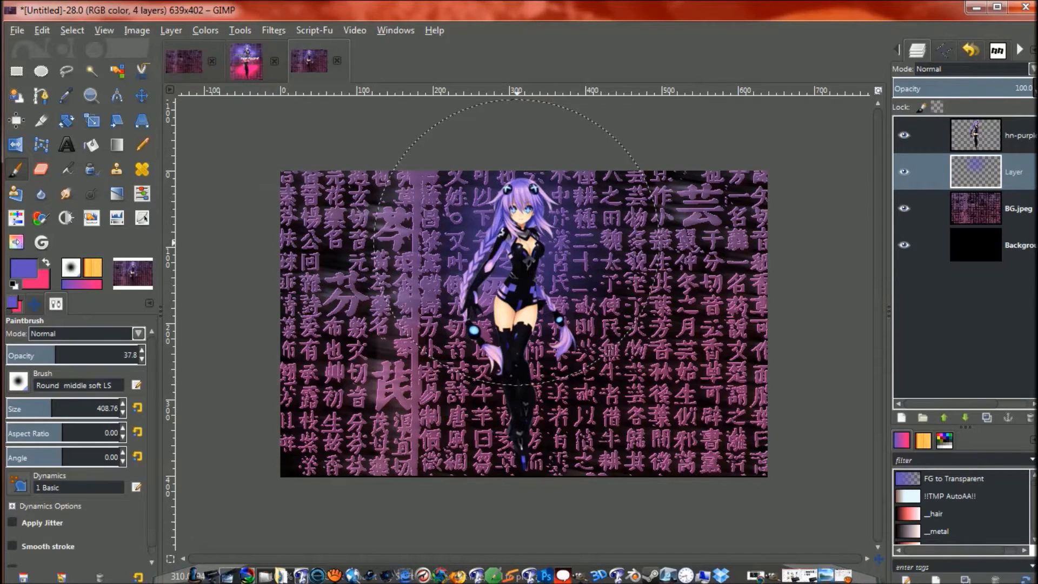
key("x")
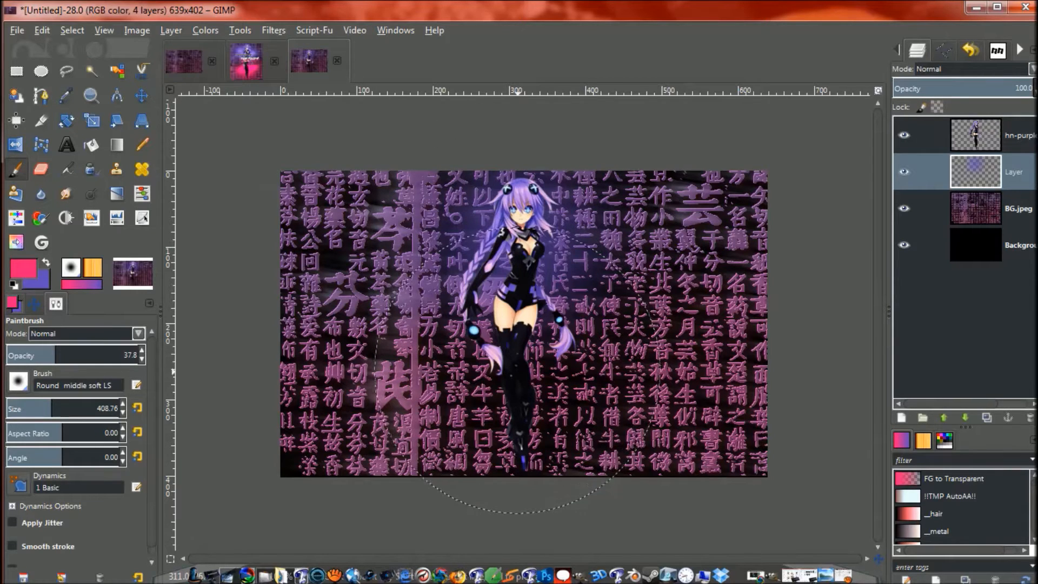
left_click(516, 374)
left_click(516, 376)
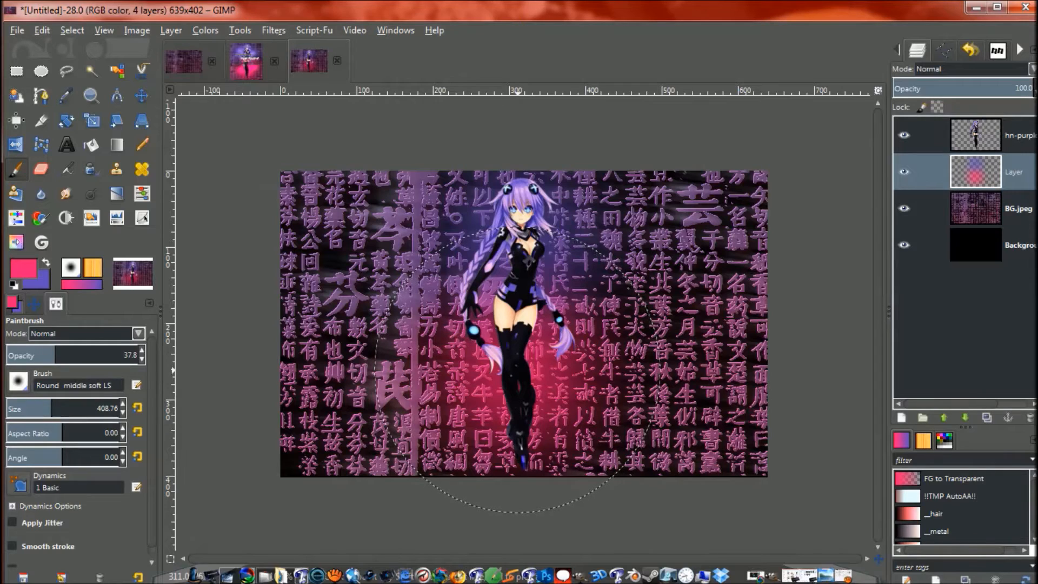
key("x")
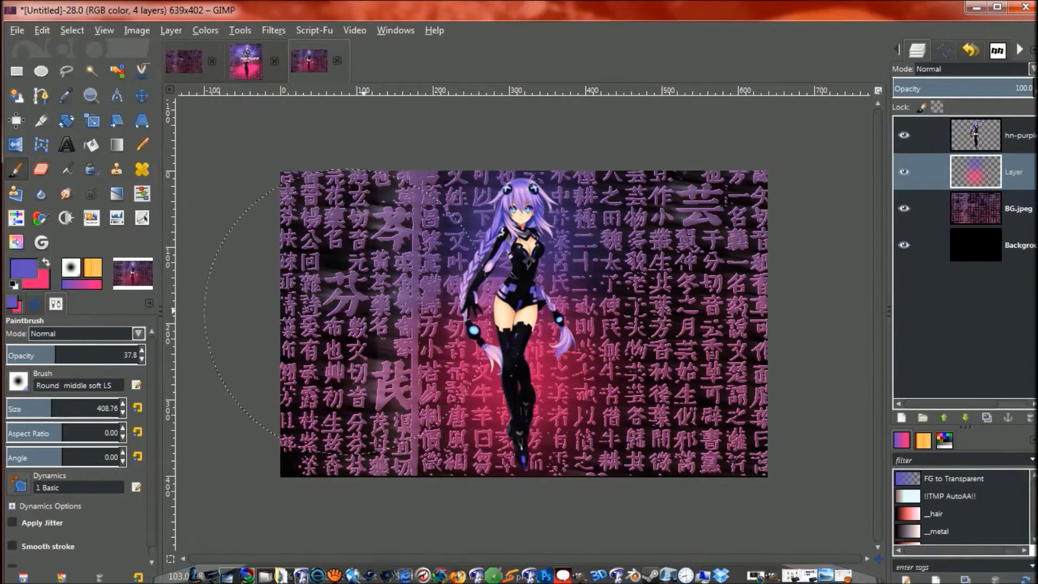
key("ctrl+z")
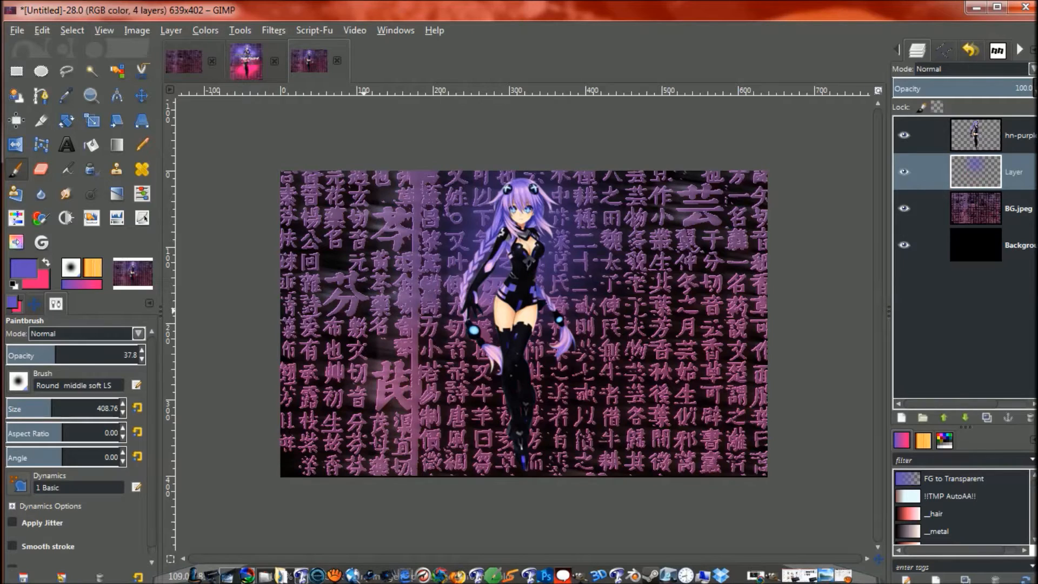
key("ctrl+z")
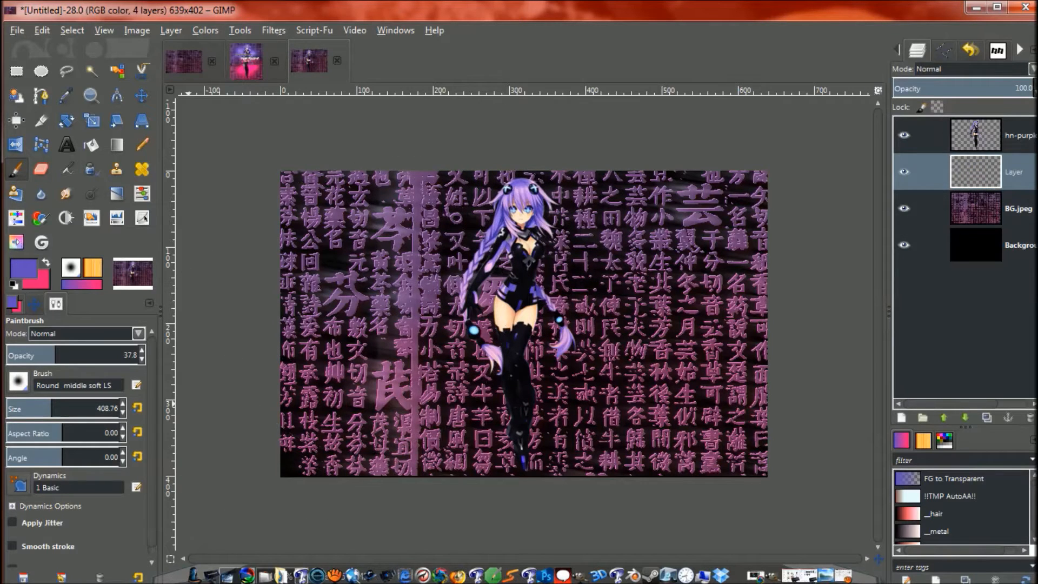
- Set the paintbrush opacity to 100, then dab purple twice behind the character's upper body and pink twice behind the legs
left_click_drag(56, 354, 142, 354)
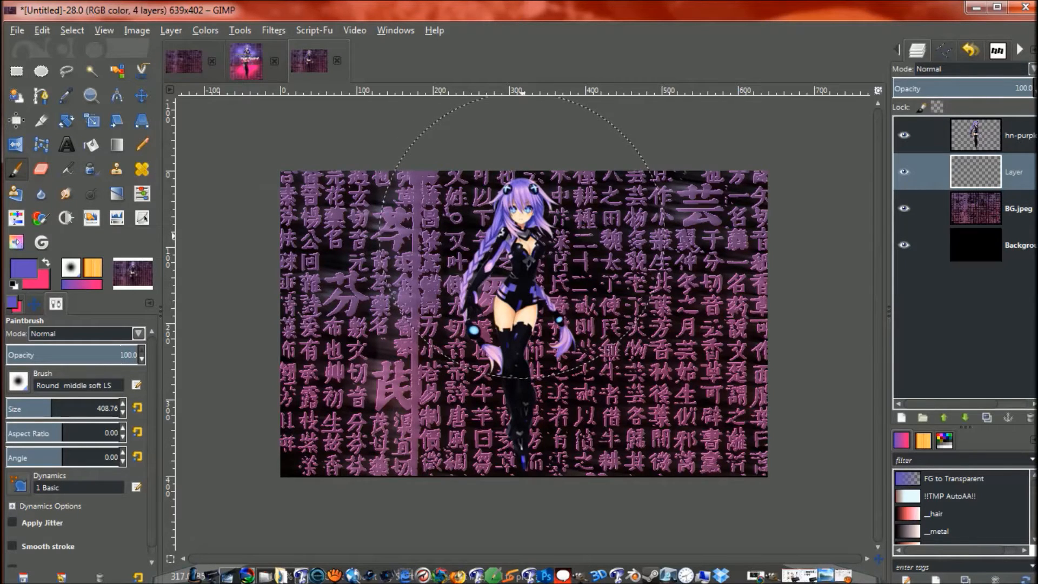
left_click(517, 236)
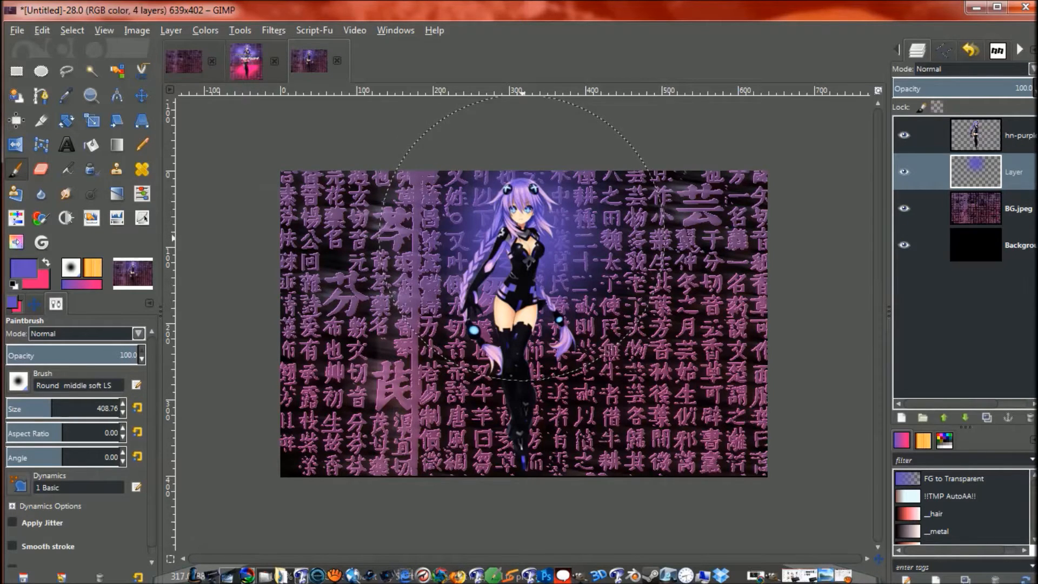
left_click(518, 237)
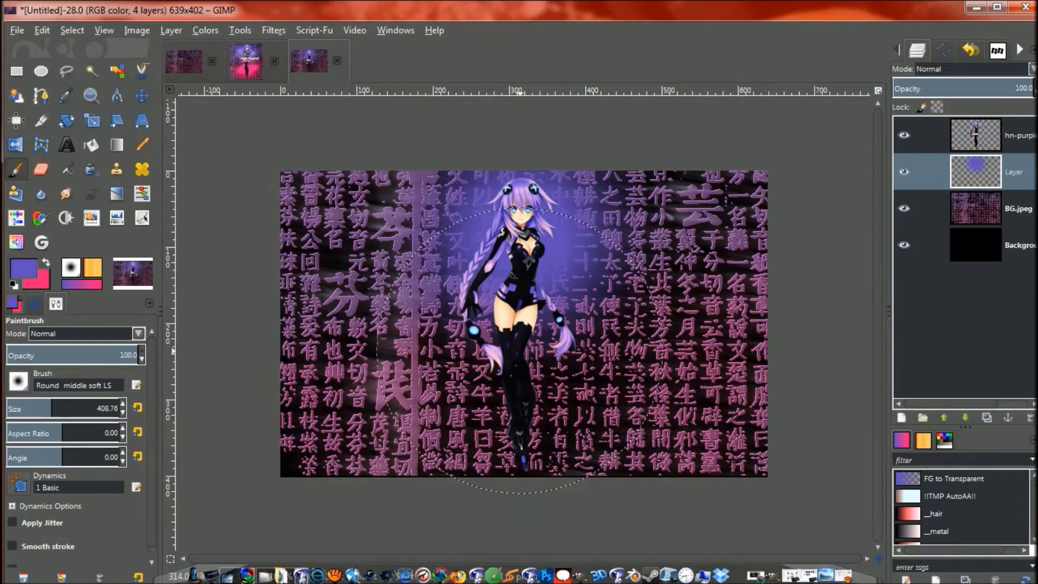
key("x")
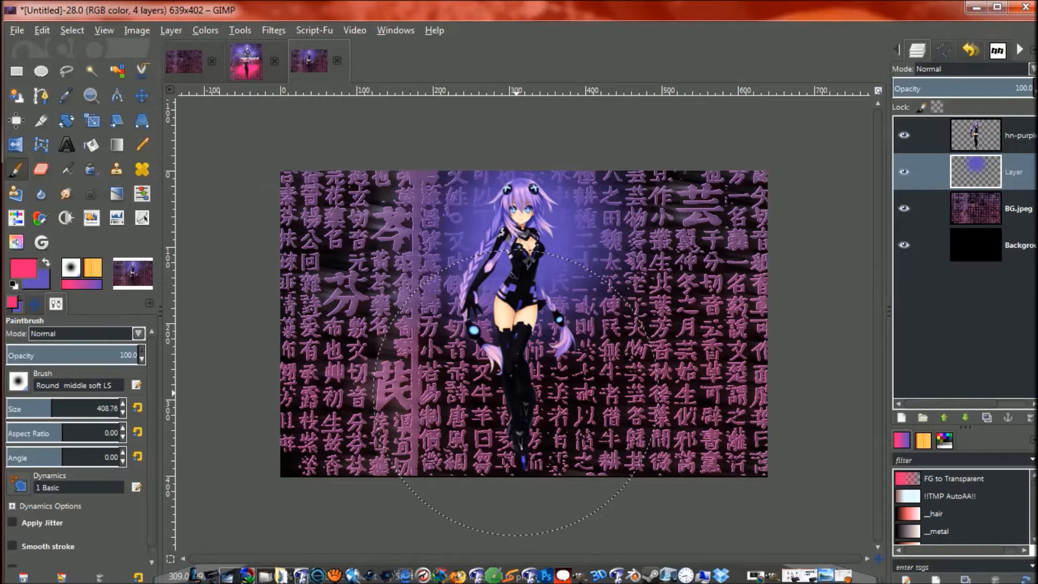
left_click(513, 394)
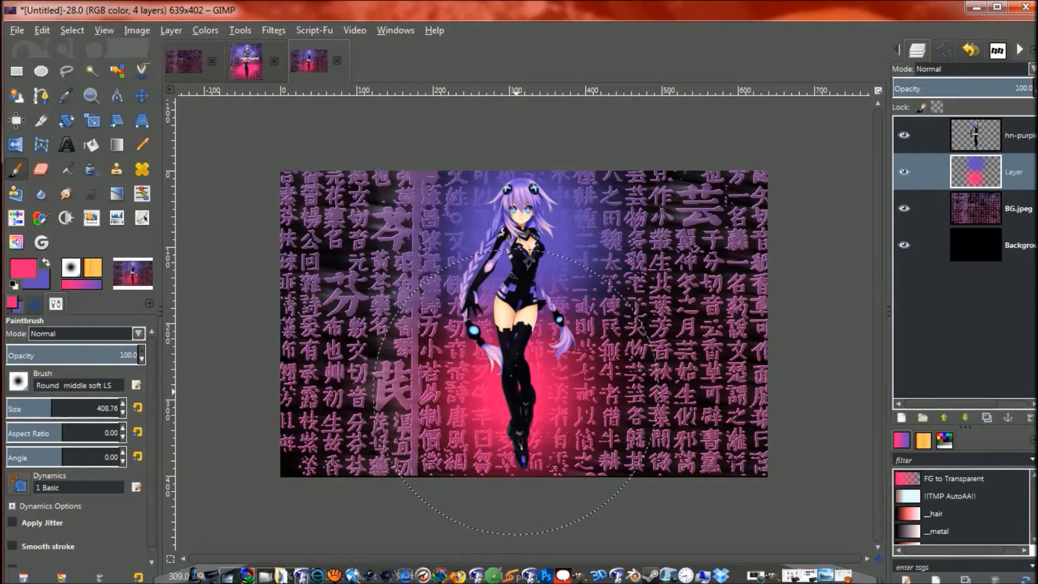
left_click(512, 385)
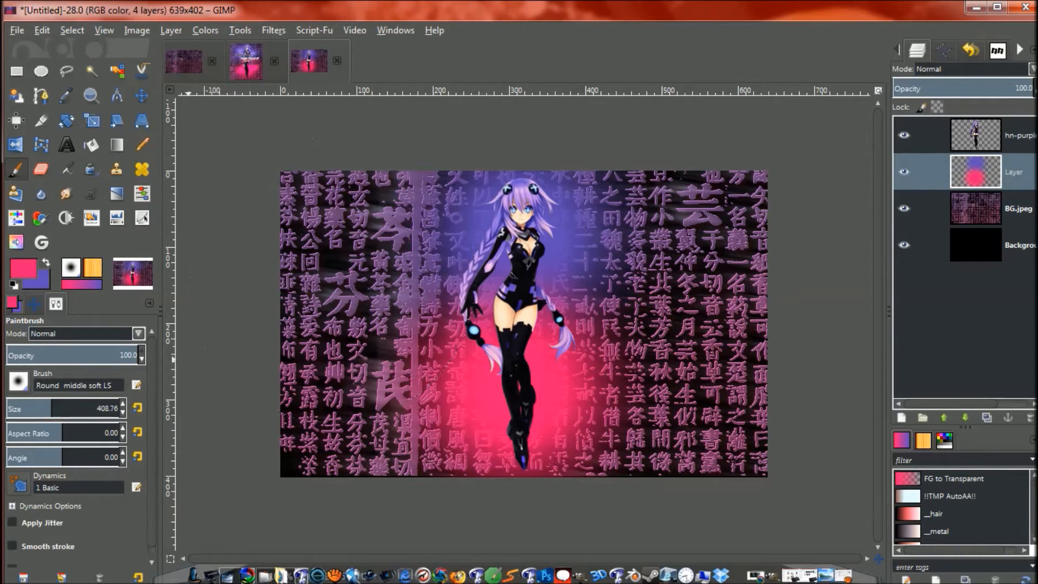
- Reduce the paintbrush size to 198.08 and widen the purple glow with one dab on each side of the character's upper body
left_click(38, 402)
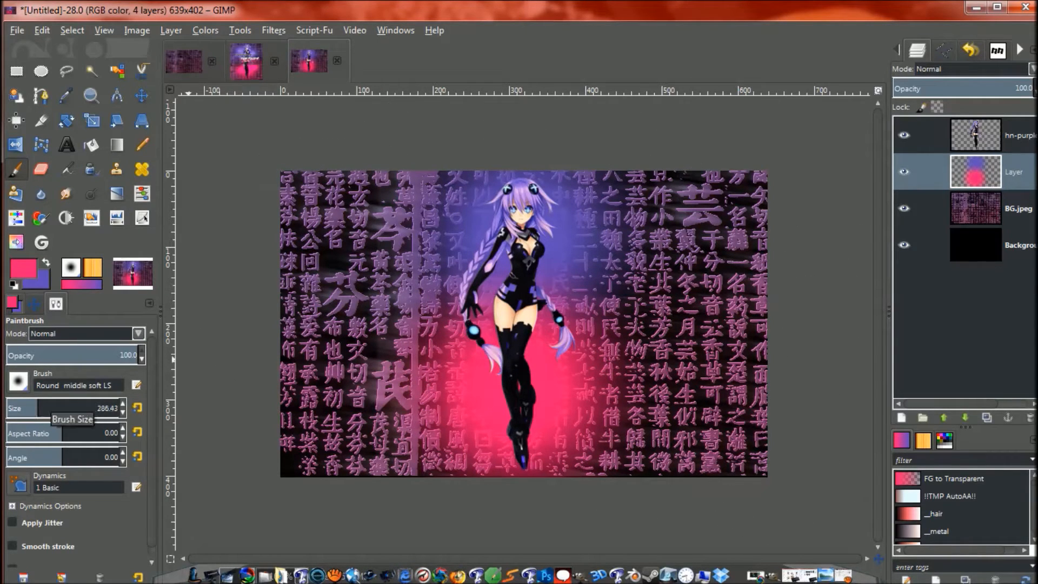
left_click_drag(36, 403, 27, 404)
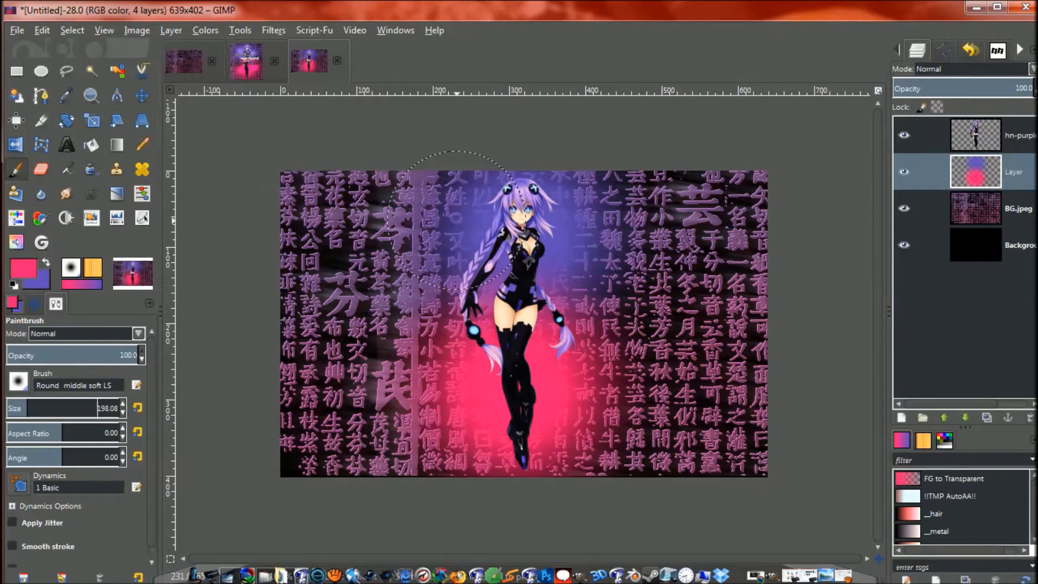
left_click(454, 217)
key("ctrl+z")
key("x")
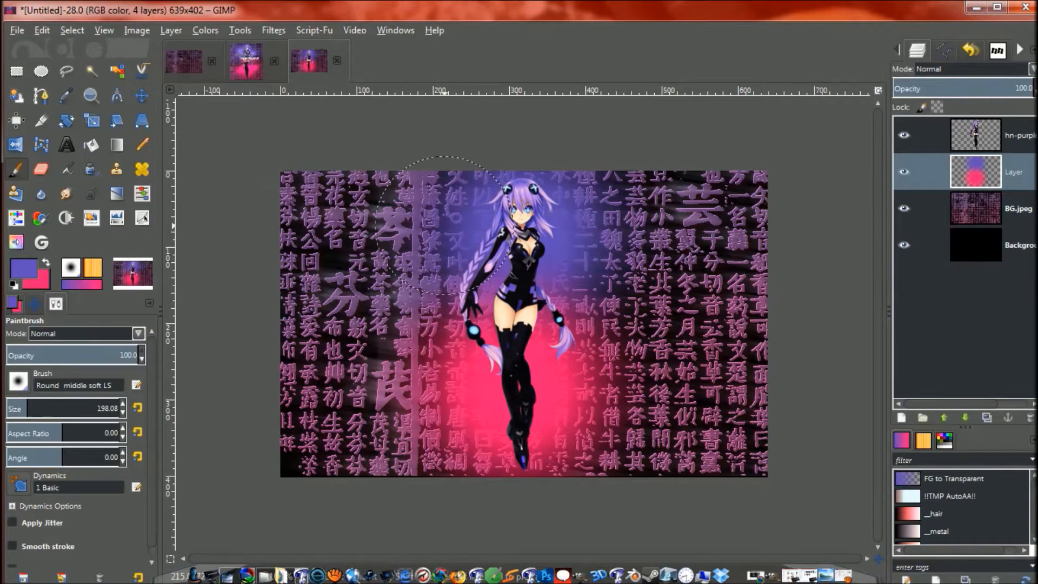
left_click(454, 217)
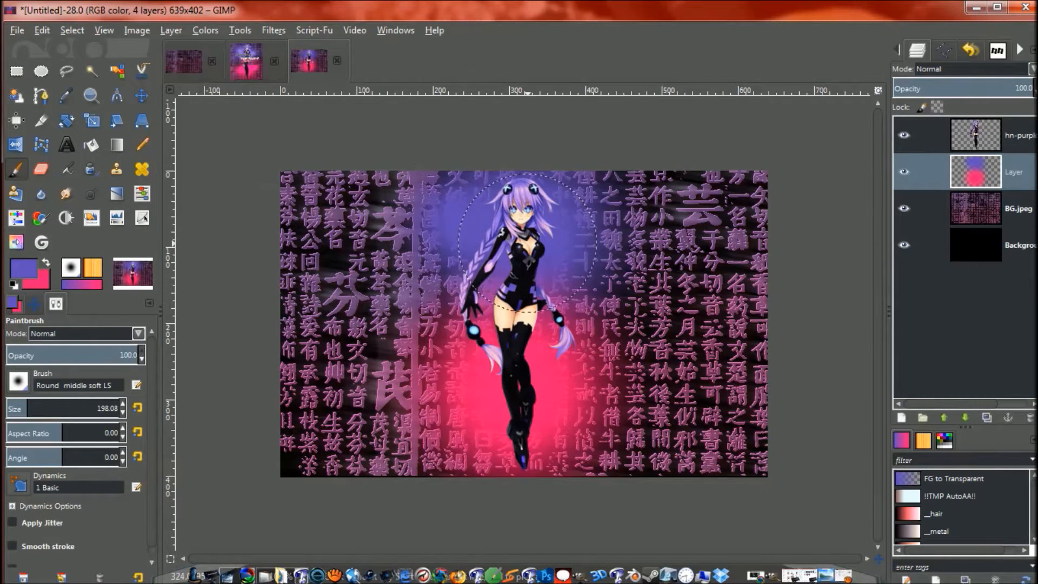
left_click(594, 248)
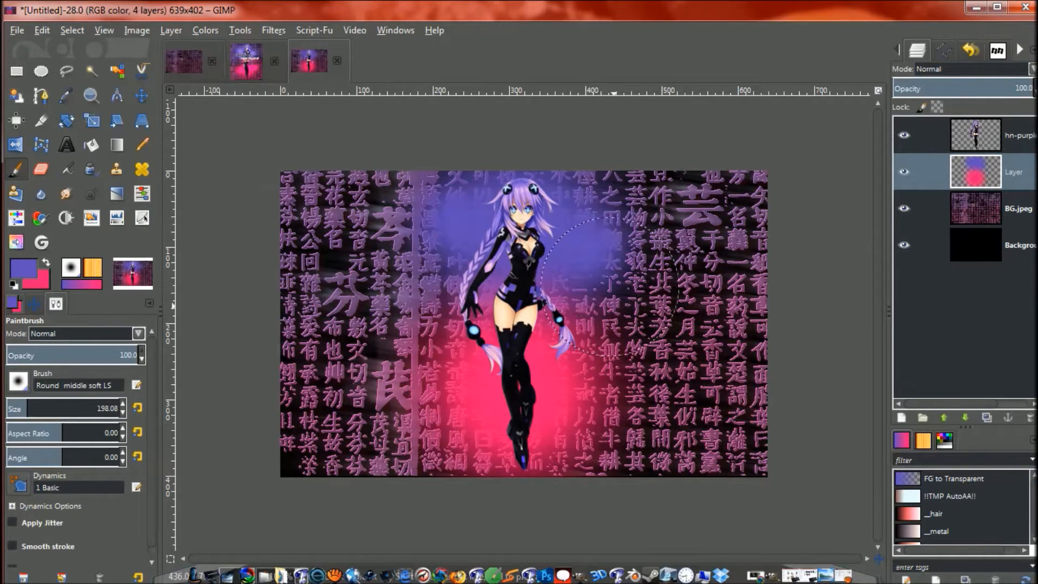
- Switch to pink and widen the pink glow with one dab on each side of the character's legs
key("x")
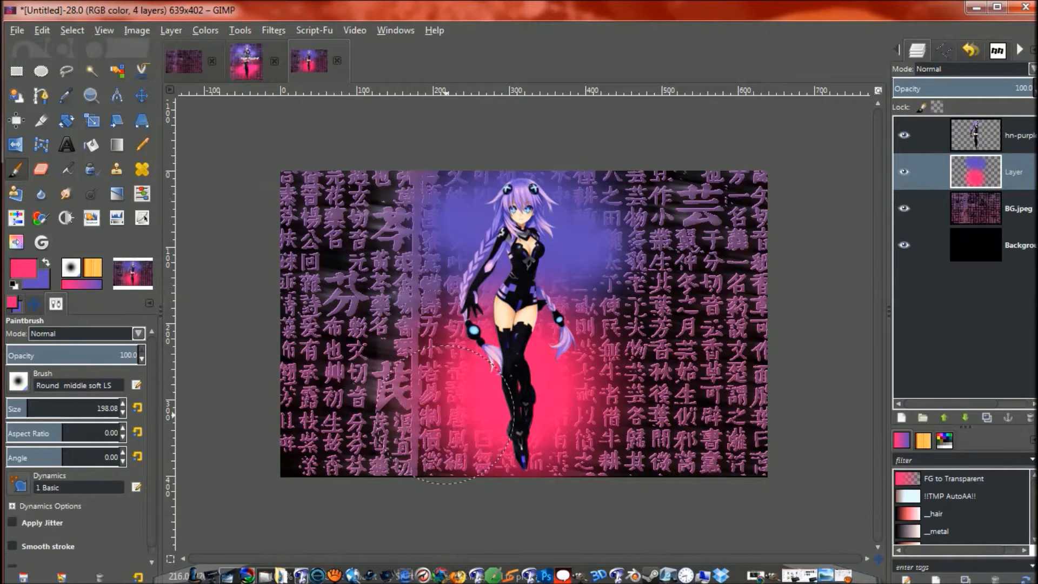
left_click(462, 410)
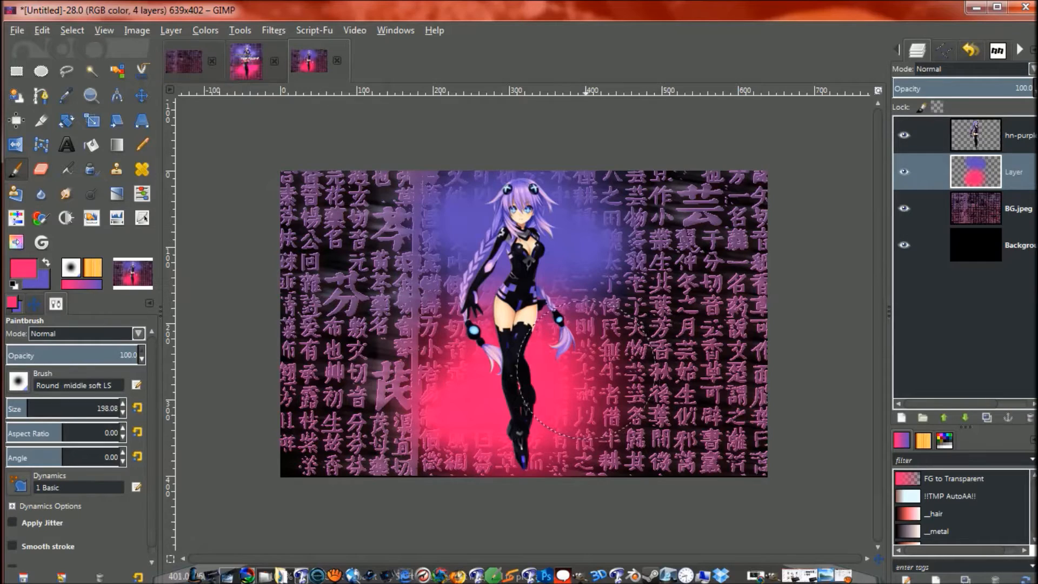
left_click(565, 368)
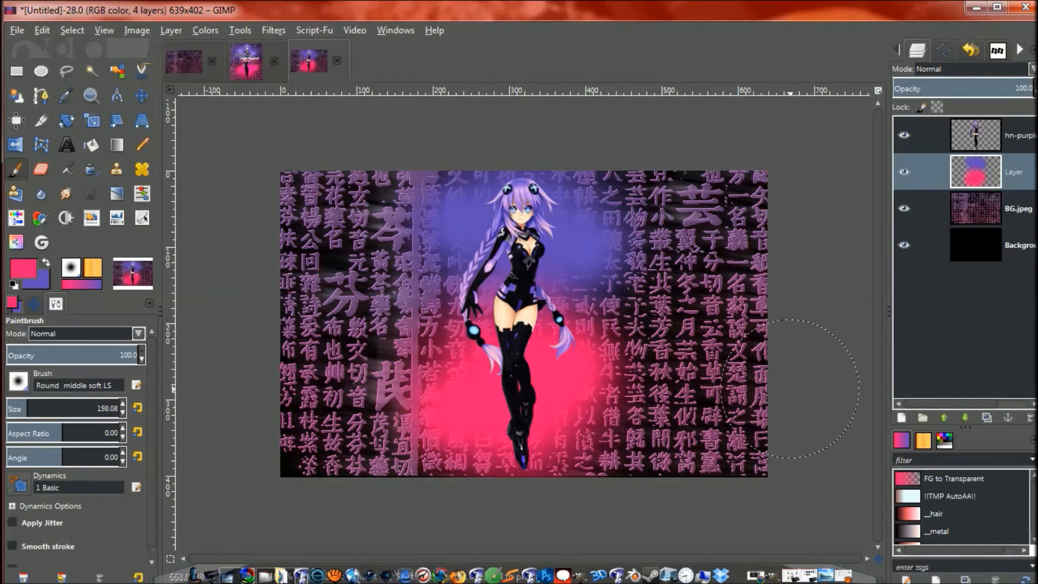
- Preview the painted color layer by hiding and showing it and trying Overlay blend mode, then restore Normal mode
left_click(903, 171)
left_click(903, 171)
left_click(951, 69)
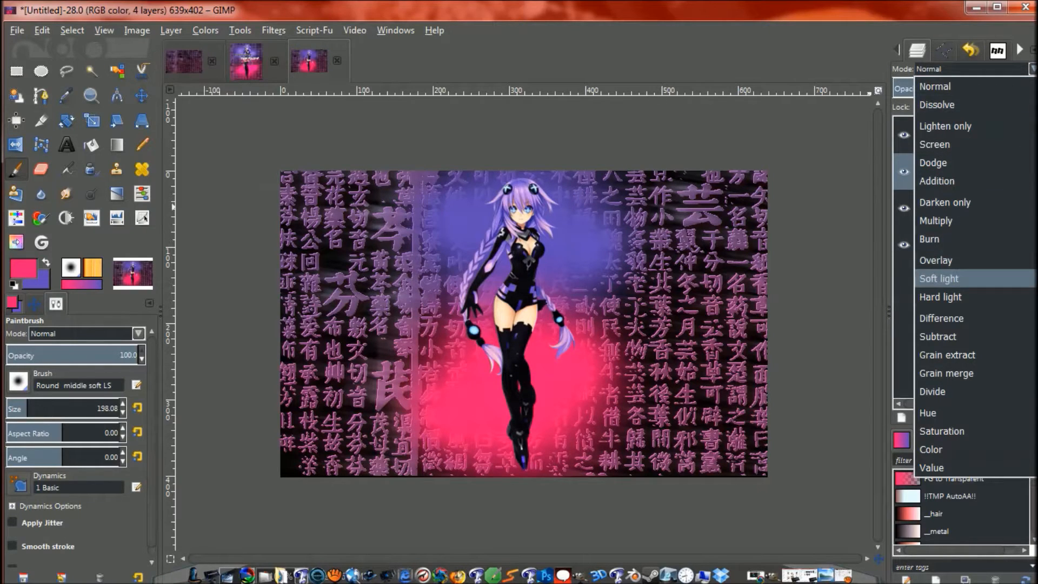
left_click(935, 260)
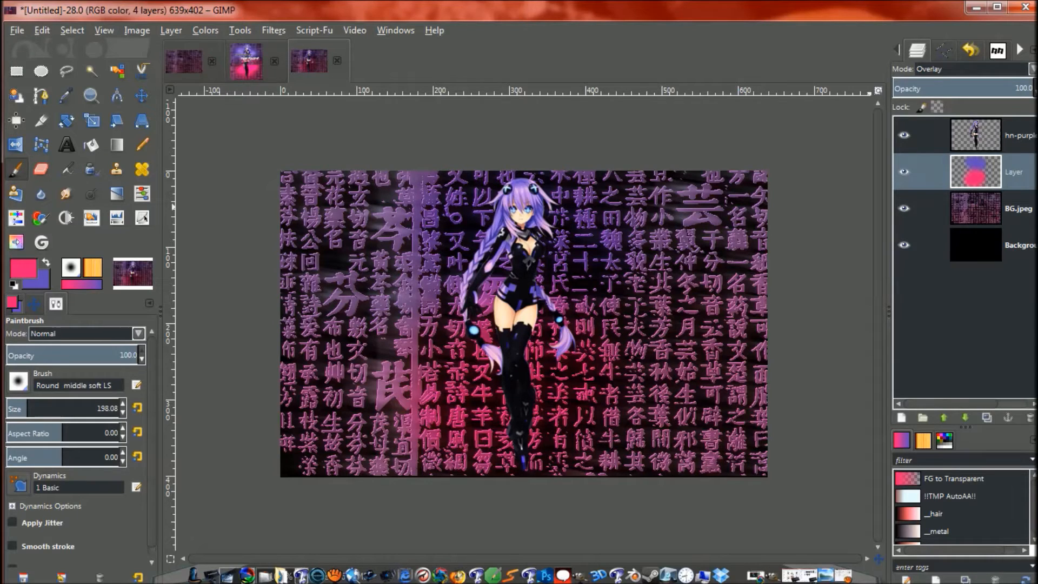
left_click(970, 68)
left_click(928, 85)
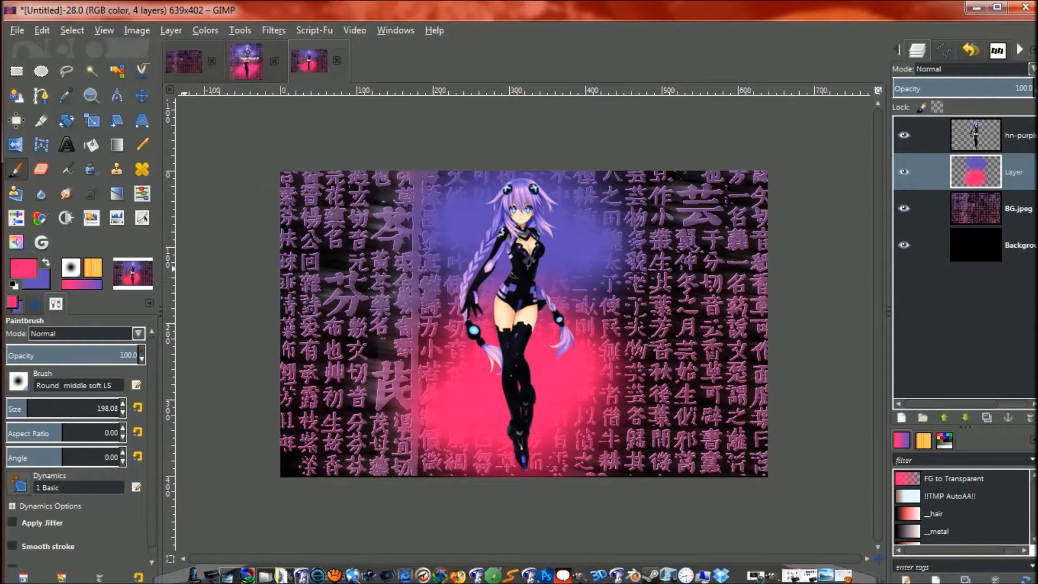
- Reduce the paintbrush size to 80.08 and paint a pink stroke behind the character from the thighs down to the knees
key("x")
key("bracketleft")
key("bracketleft")
key("bracketleft")
key("bracketleft")
key("bracketleft")
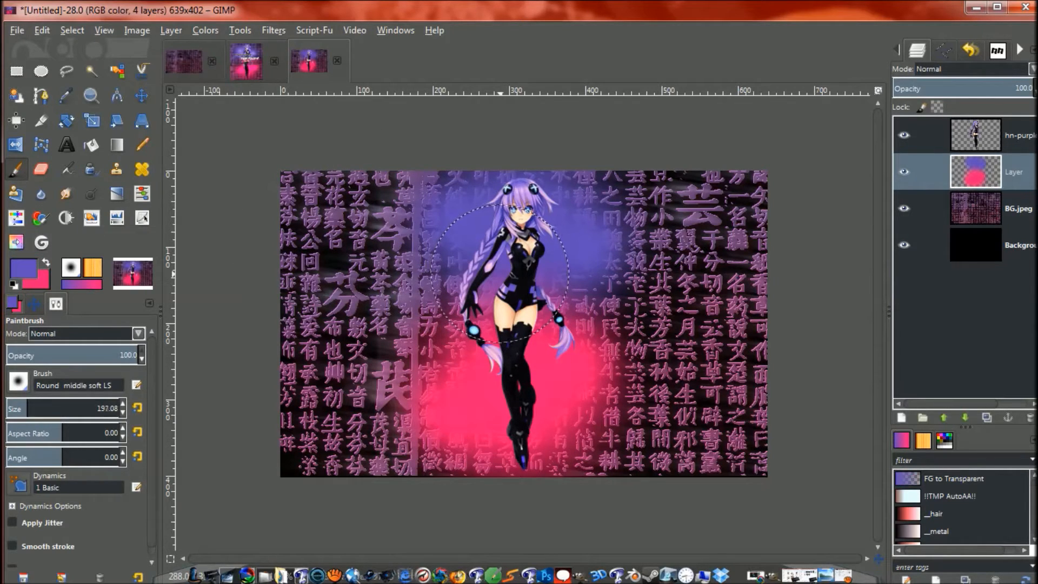
key("bracketleft")
key("bracketleft")
key("bracketleft")
key("bracketleft")
key("bracketleft")
key("bracketleft")
key("bracketleft")
key("bracketleft")
key("bracketleft")
key("bracketleft")
key("bracketleft")
key("bracketleft")
key("bracketleft")
key("bracketleft")
key("bracketleft")
key("bracketleft")
key("bracketleft")
key("bracketleft")
key("bracketleft")
key("bracketleft")
key("bracketleft")
key("bracketleft")
key("bracketleft")
key("bracketleft")
key("bracketleft")
key("bracketleft")
key("bracketleft")
key("bracketleft")
key("bracketleft")
key("bracketleft")
key("bracketleft")
key("bracketleft")
key("bracketleft")
key("bracketleft")
key("bracketleft")
key("bracketleft")
key("bracketleft")
key("bracketleft")
key("bracketleft")
key("bracketleft")
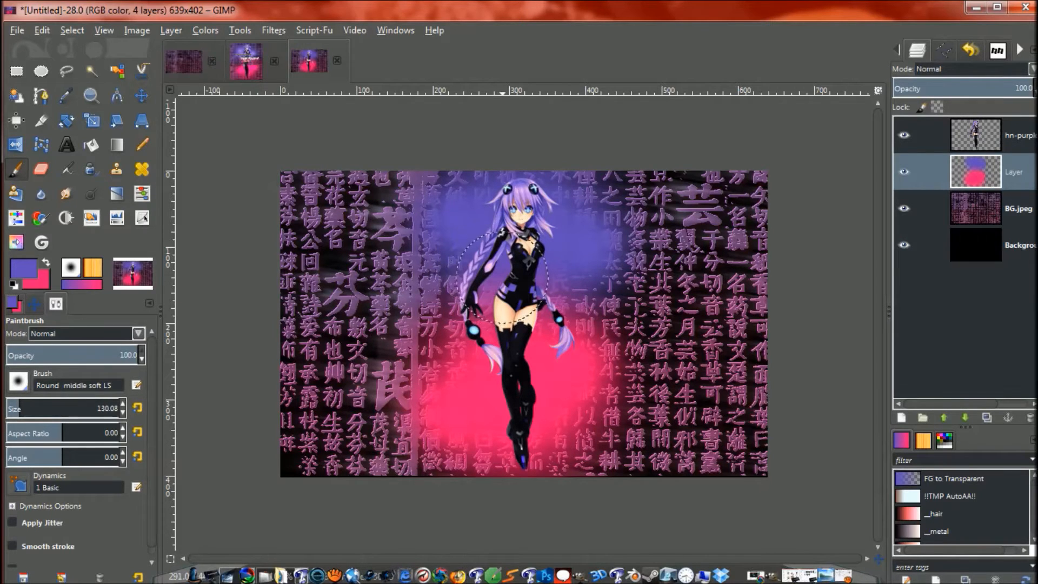
key("bracketleft")
key("bracketleft")
key("bracketleft")
key("bracketleft")
key("bracketleft")
key("bracketleft")
key("bracketleft")
key("bracketleft")
key("bracketleft")
key("bracketleft")
key("bracketleft")
key("bracketleft")
key("bracketleft")
key("bracketleft")
key("bracketleft")
key("bracketleft")
key("bracketleft")
key("bracketleft")
key("bracketleft")
key("bracketleft")
key("bracketleft")
key("bracketleft")
key("bracketleft")
key("bracketleft")
key("bracketleft")
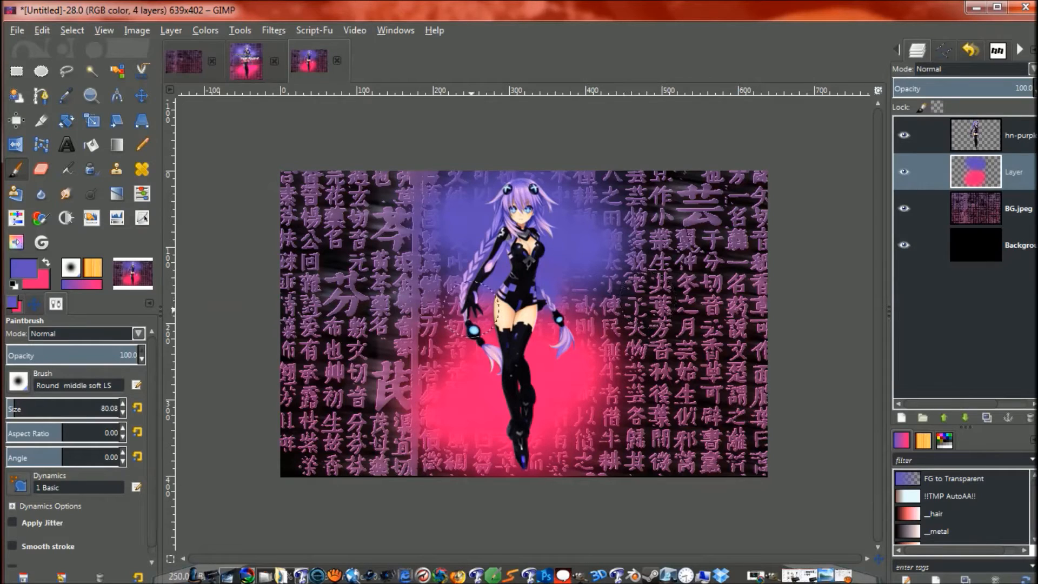
key("x")
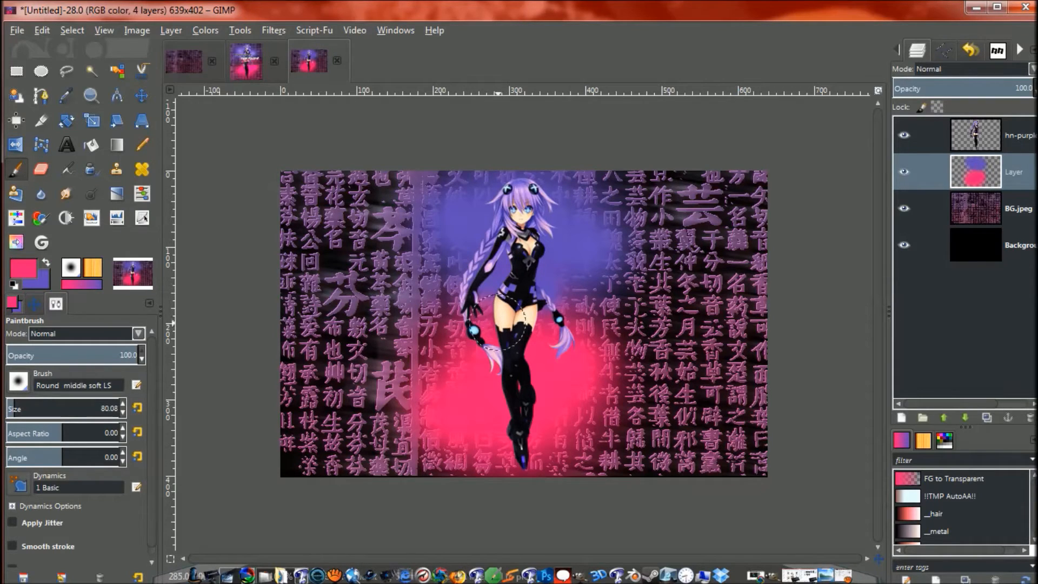
mouse_move(516, 319)
left_mouse_down()
mouse_move(532, 316)
mouse_move(519, 319)
mouse_move(541, 332)
mouse_move(551, 387)
left_mouse_up()
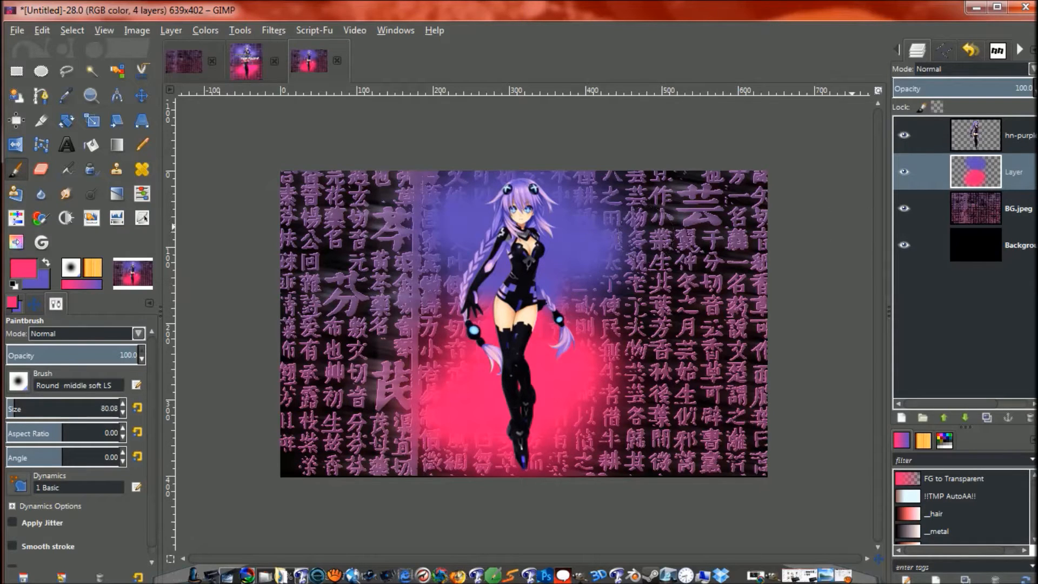
- Add a transparent 639 × 402 px layer above the painted color layer and set its blend mode to Overlay
key("shift+ctrl+n")
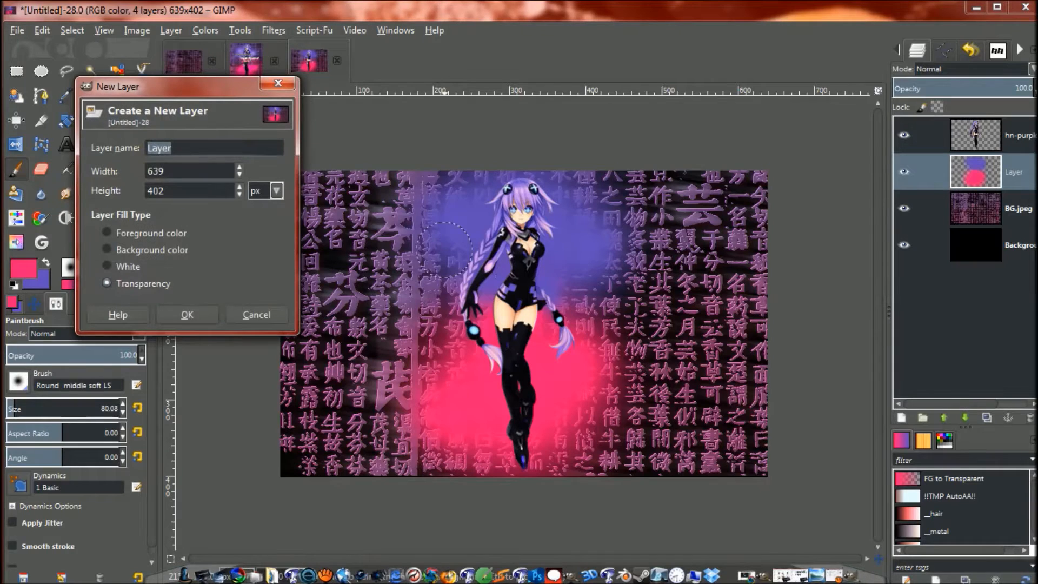
left_click(186, 314)
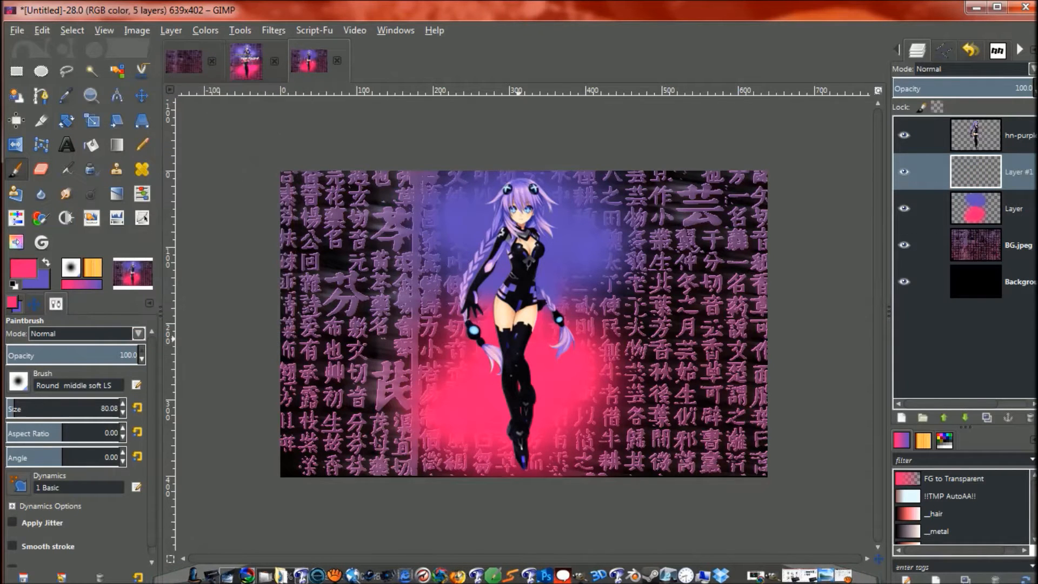
left_click(970, 68)
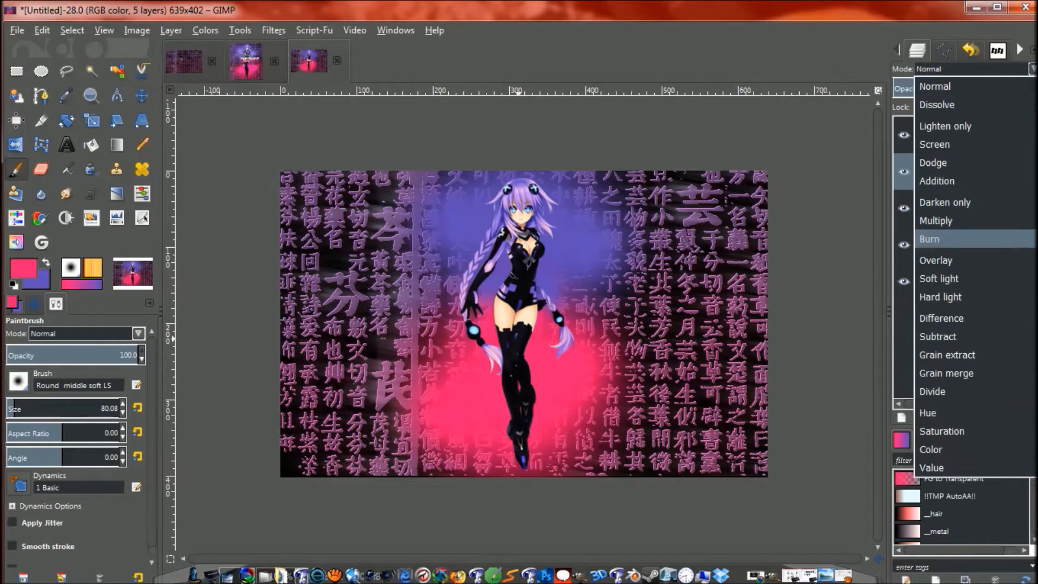
left_click(936, 260)
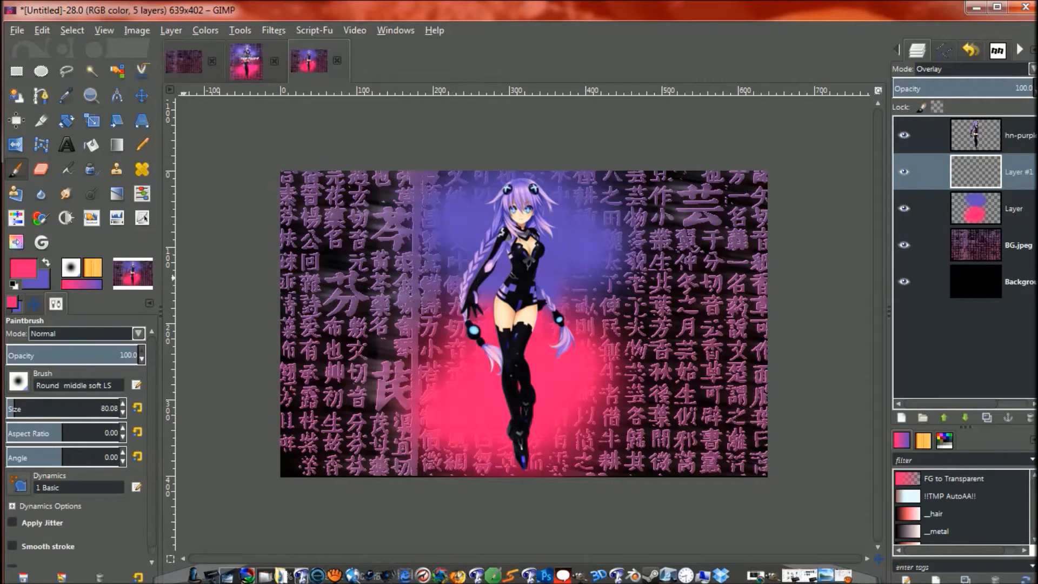
- Set the foreground color to white ffffff
left_click(24, 267)
left_click(586, 337)
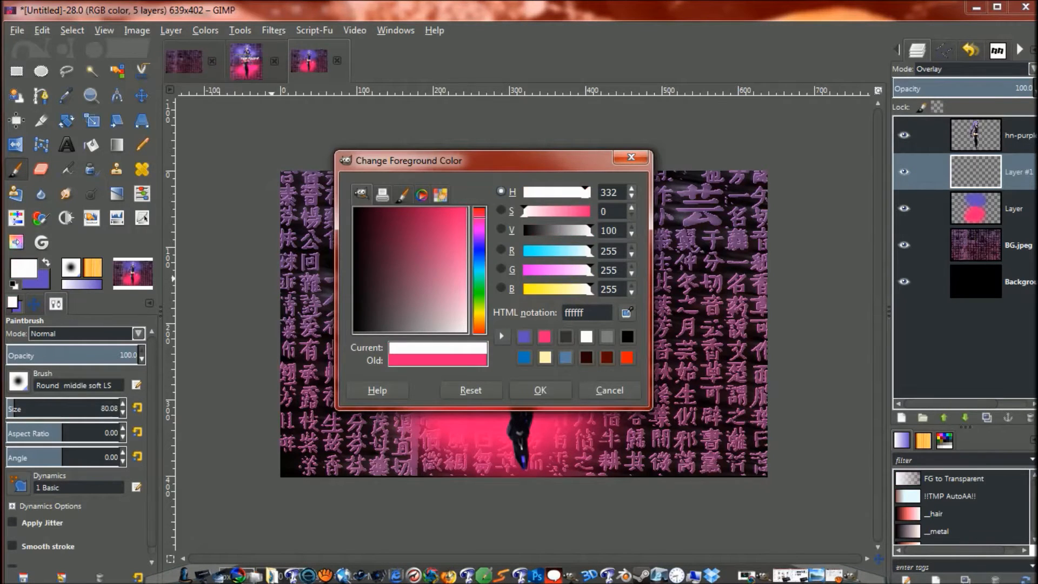
left_click(540, 390)
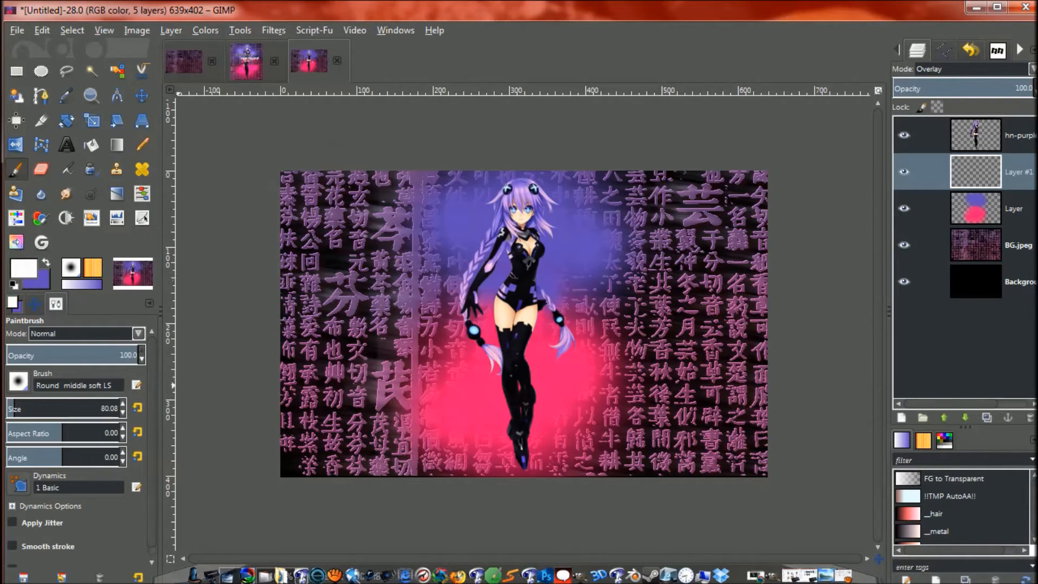
- Paint soft white highlights behind the character's legs and upper body at brush size 361.18, adding another beside the chest at 130.12
left_click_drag(11, 409, 47, 409)
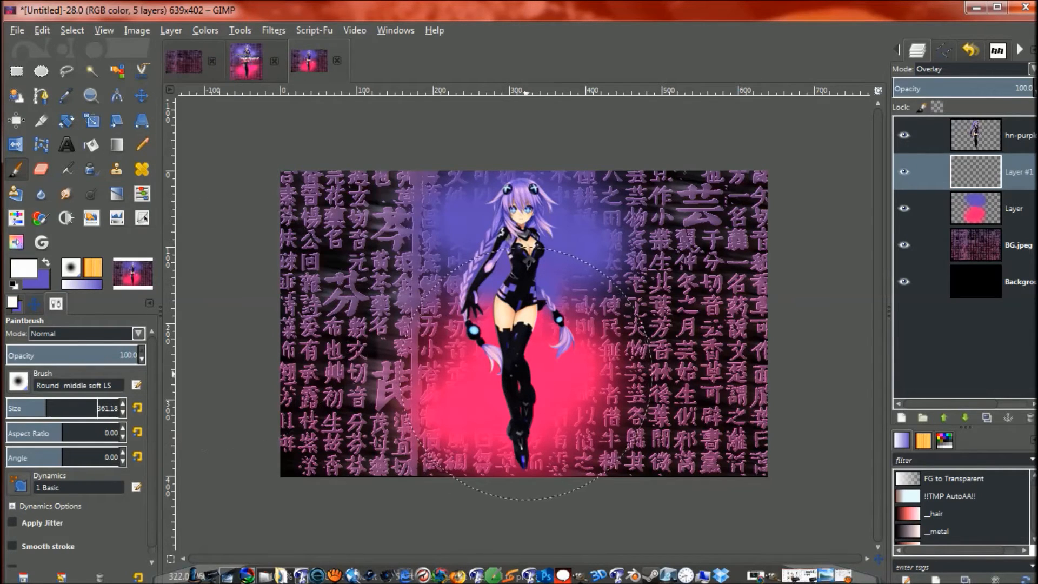
left_click(518, 376)
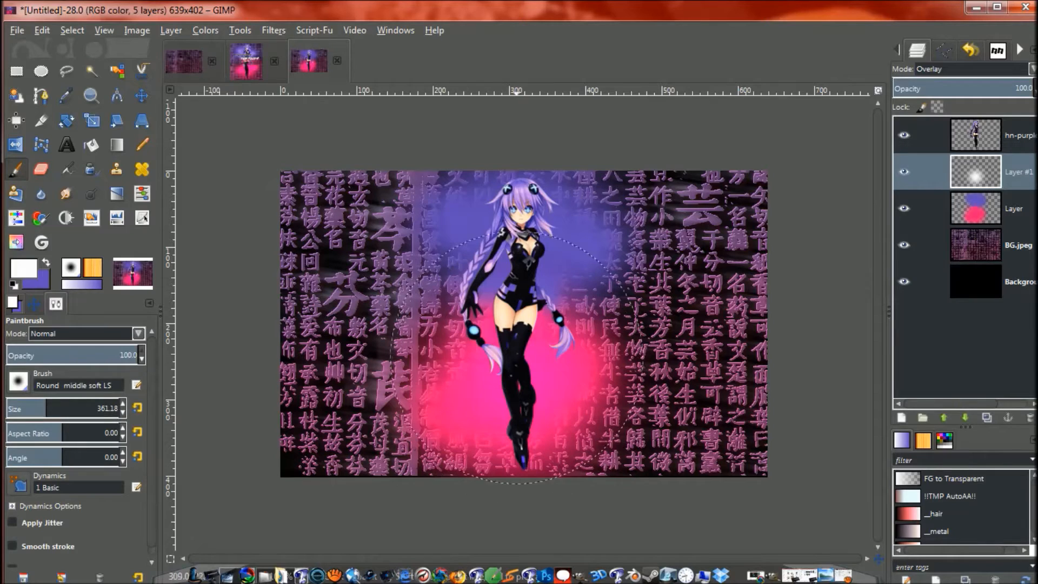
left_click(519, 241)
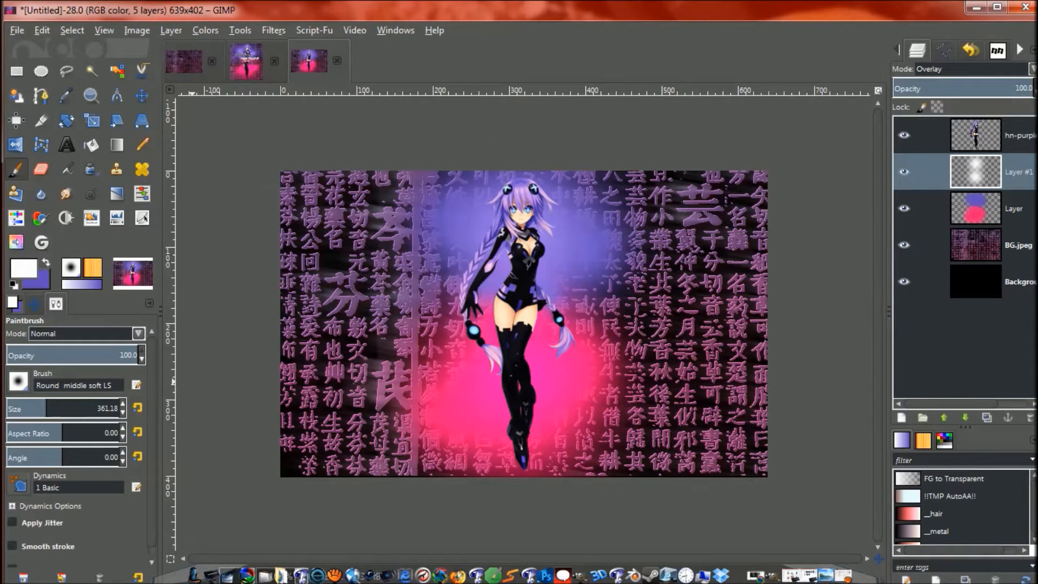
scroll(98, 408, "down", 15)
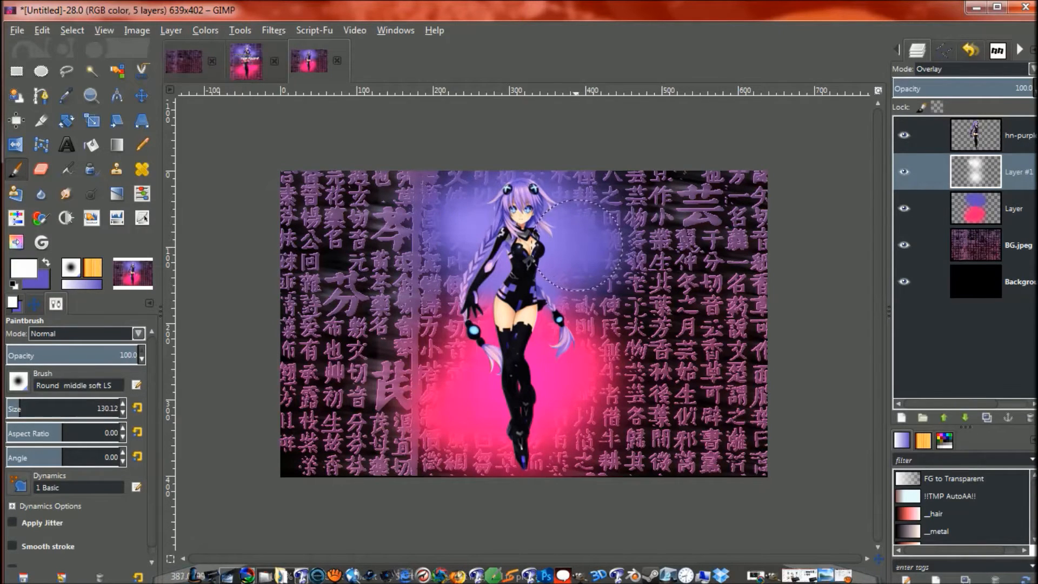
left_click(576, 247)
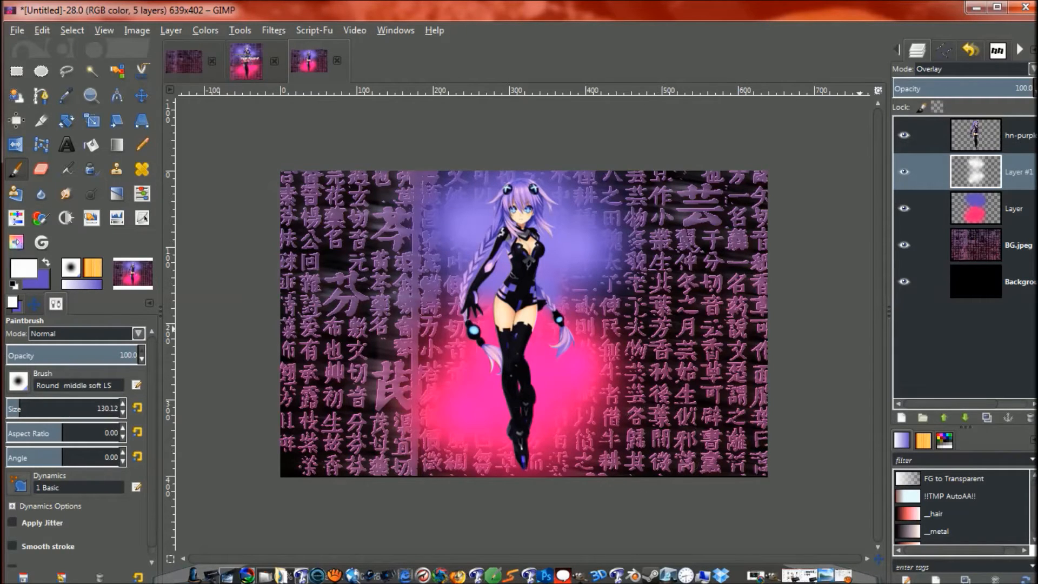
- Preview the white highlights by hiding and showing the Overlay layer and the painted color layer
left_click(904, 172)
left_click(904, 172)
left_click(904, 172)
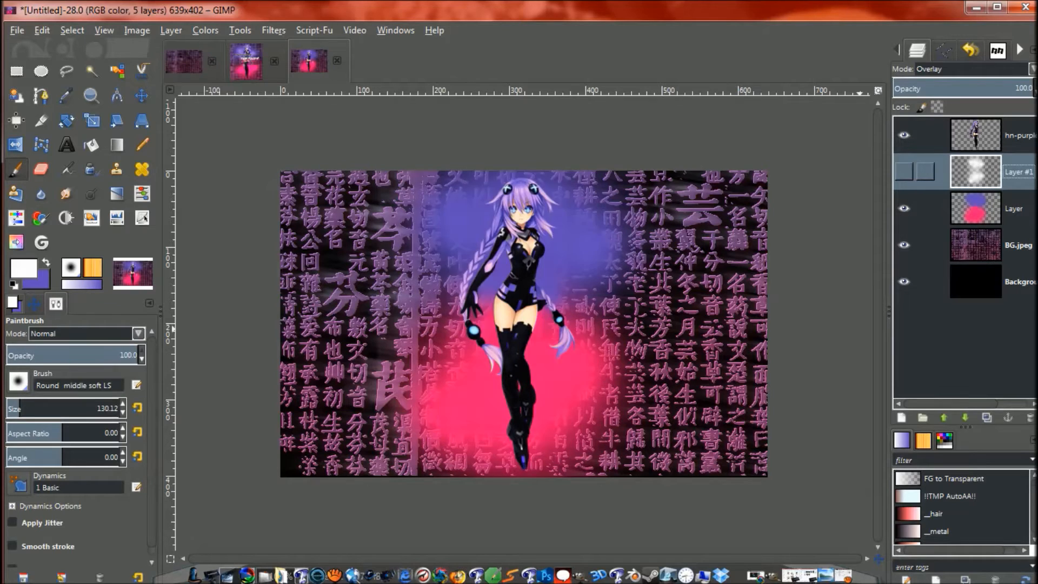
left_click(904, 172)
left_click(904, 172)
left_click(904, 171)
left_click(903, 172)
left_click(904, 172)
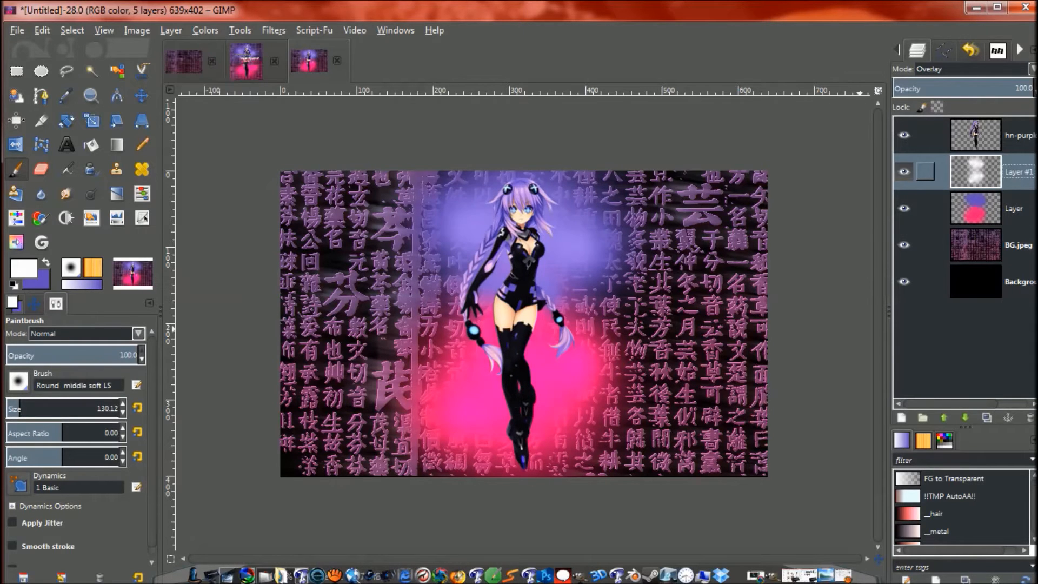
left_click(904, 208)
left_click(903, 208)
- Apply the Blur filter to the white highlight layer
left_click(273, 30)
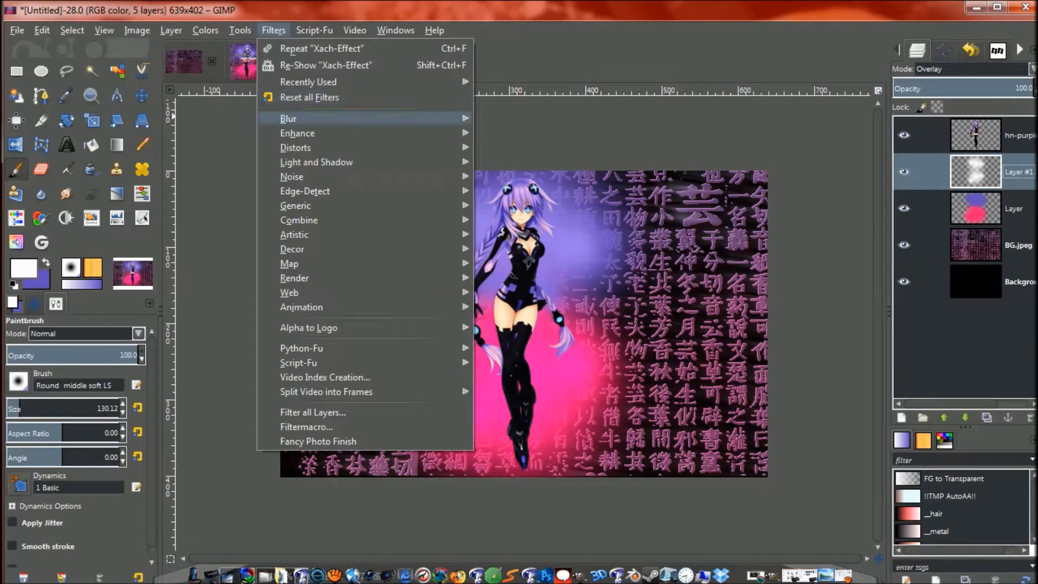
mouse_move(303, 119)
left_click(502, 119)
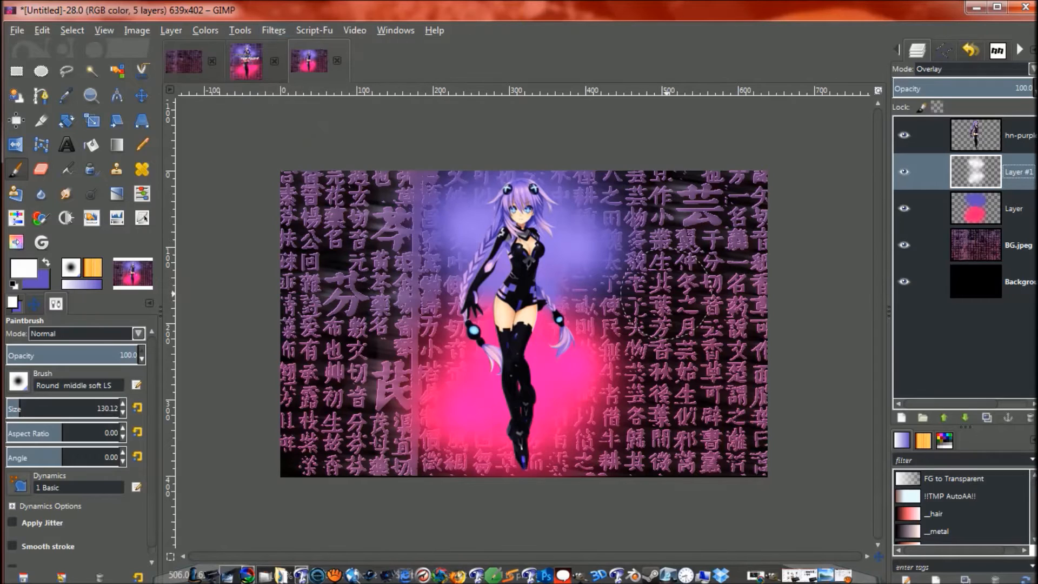
left_click(586, 11)
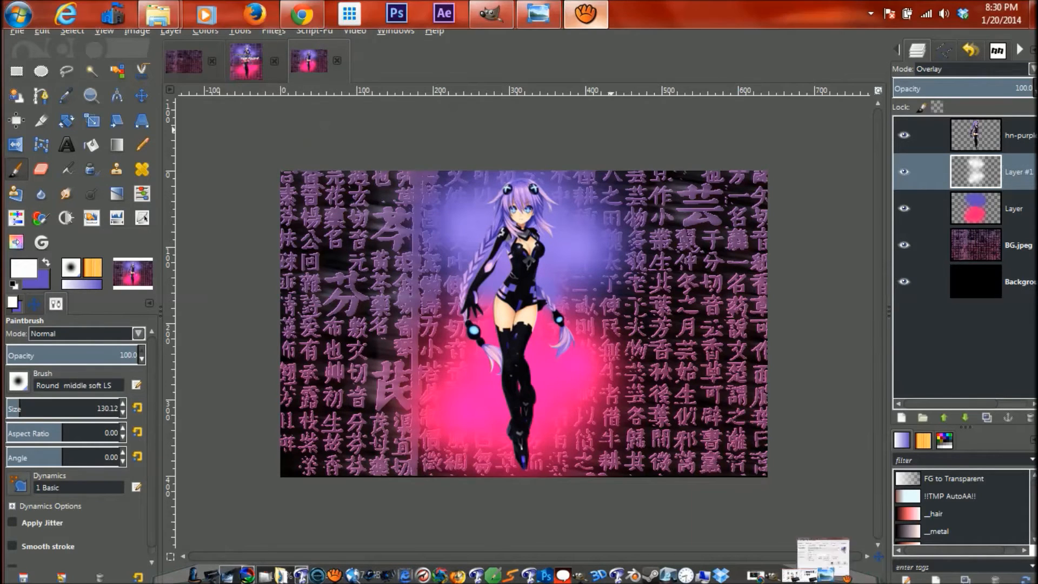
mouse_move(583, 14)
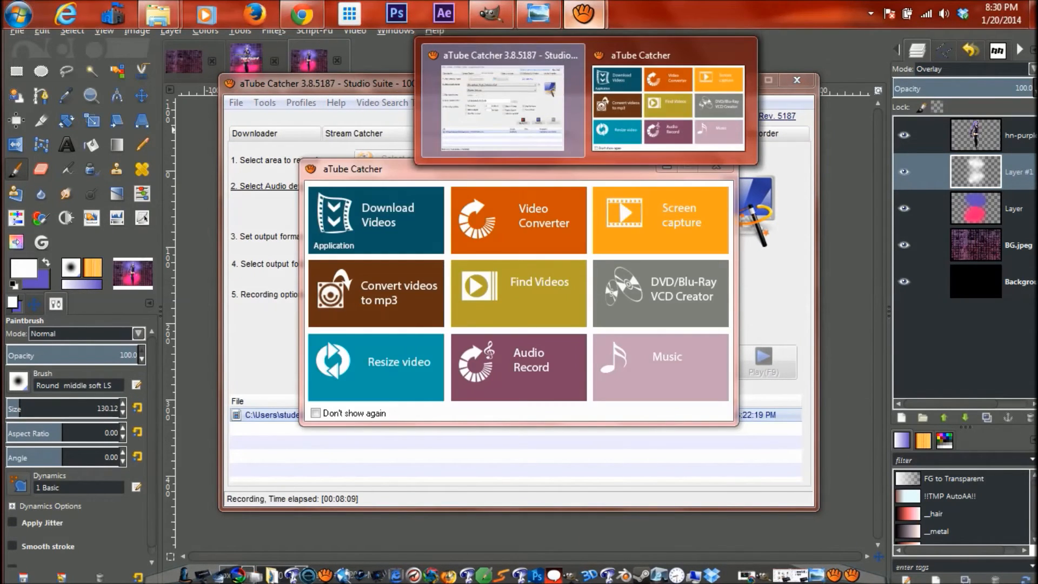
left_click(738, 56)
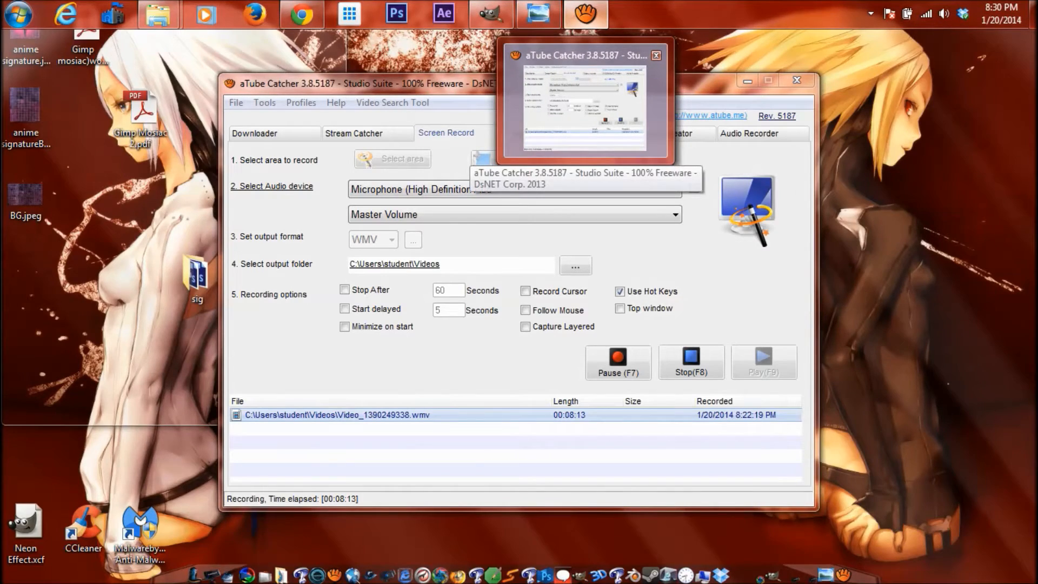
left_click(586, 109)
left_click(747, 81)
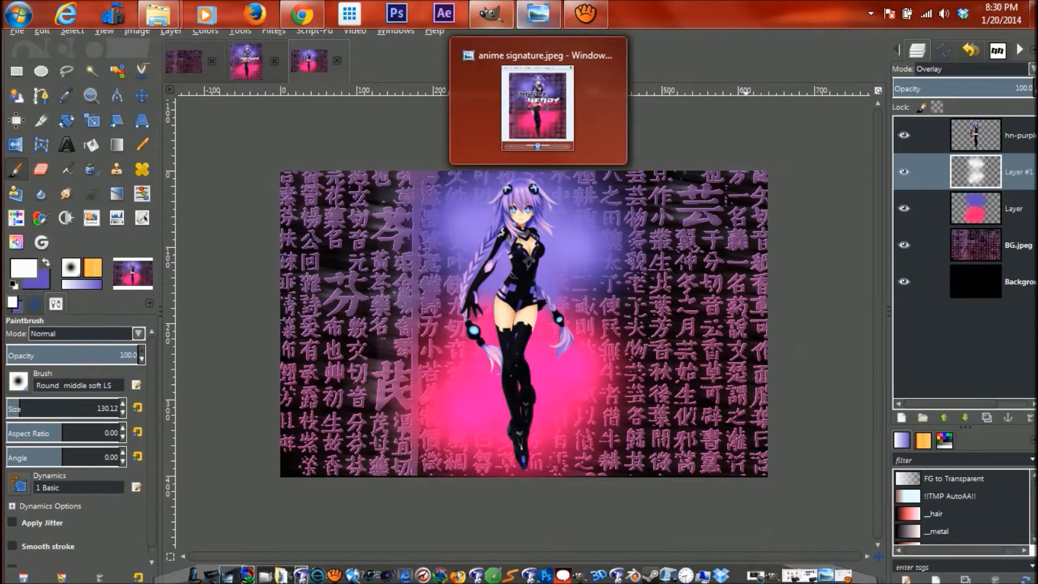
left_click(490, 15)
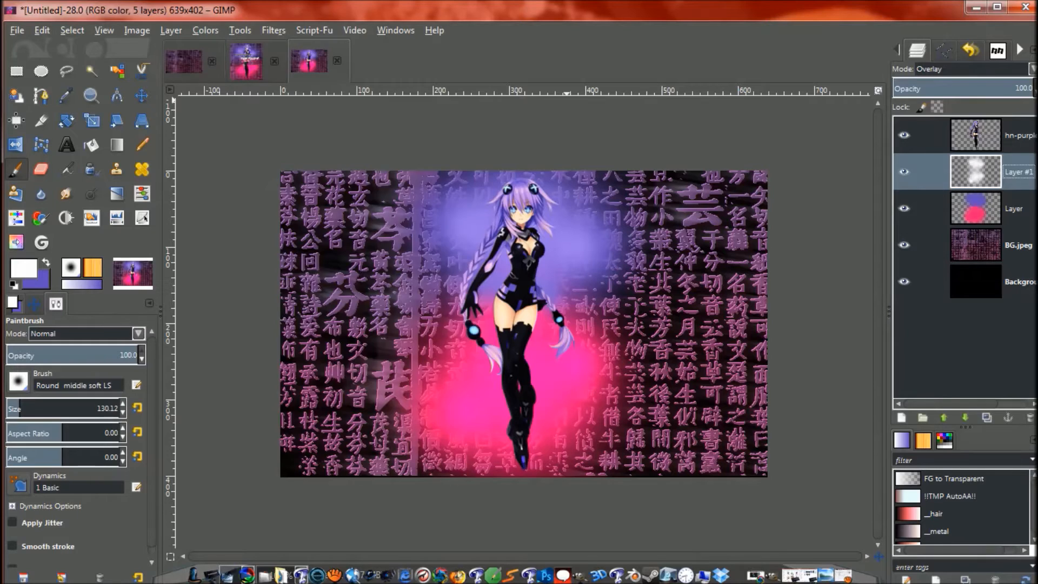
- Apply the Blur filter to the white highlight layer two more times
left_click(273, 31)
left_click(311, 65)
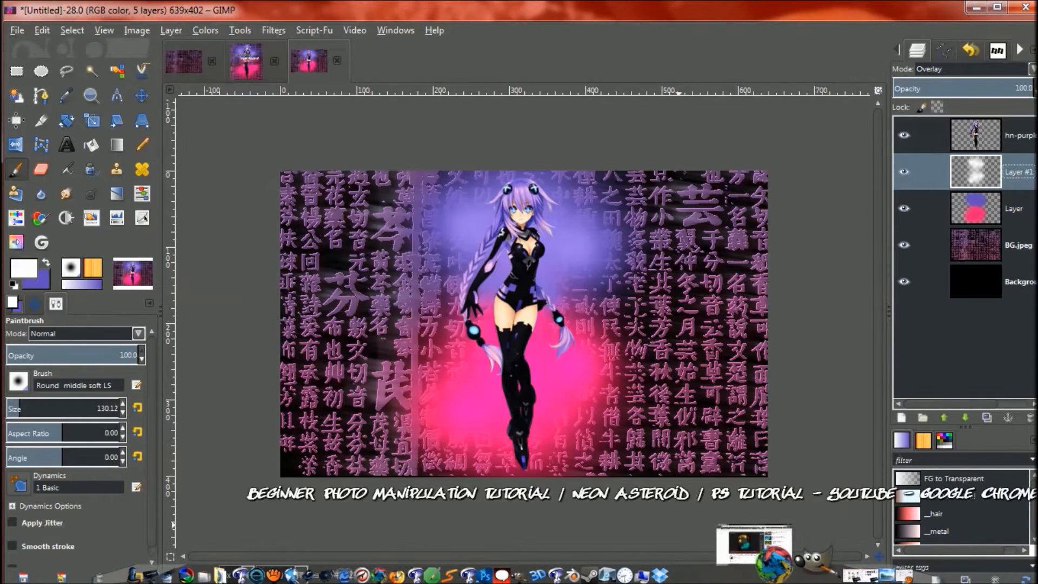
left_click(772, 548)
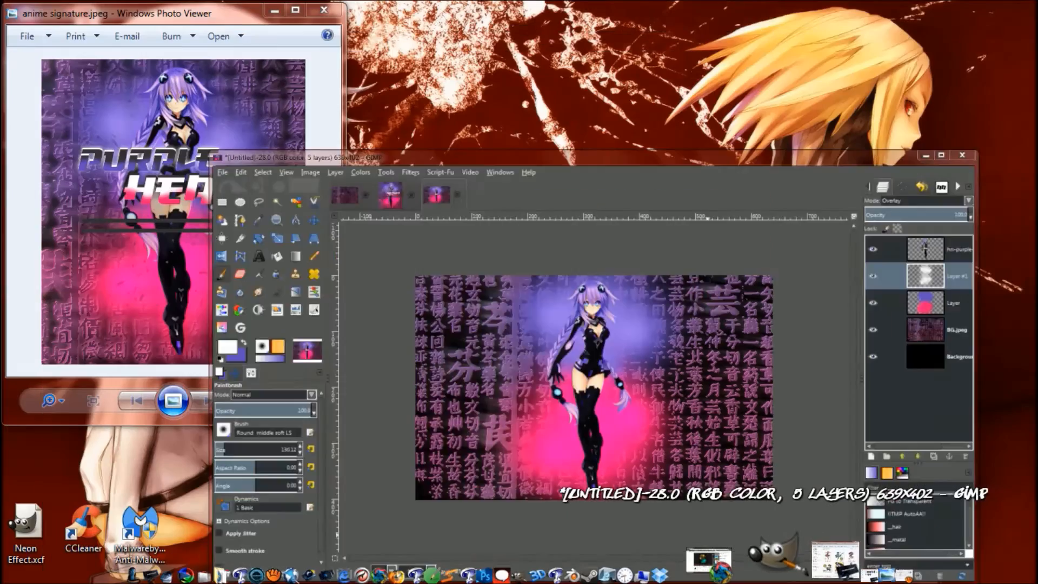
left_click(771, 548)
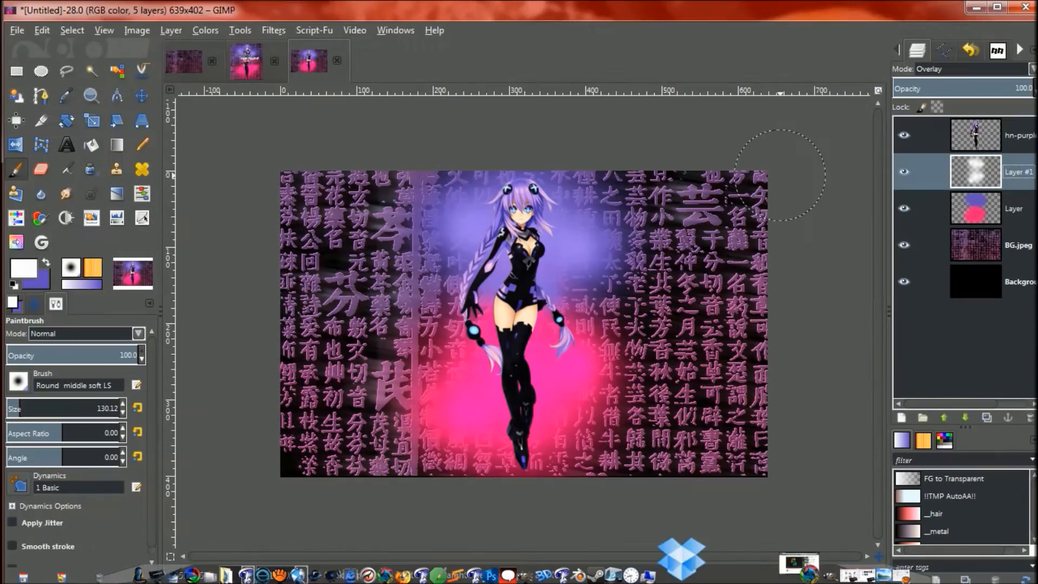
left_click(274, 30)
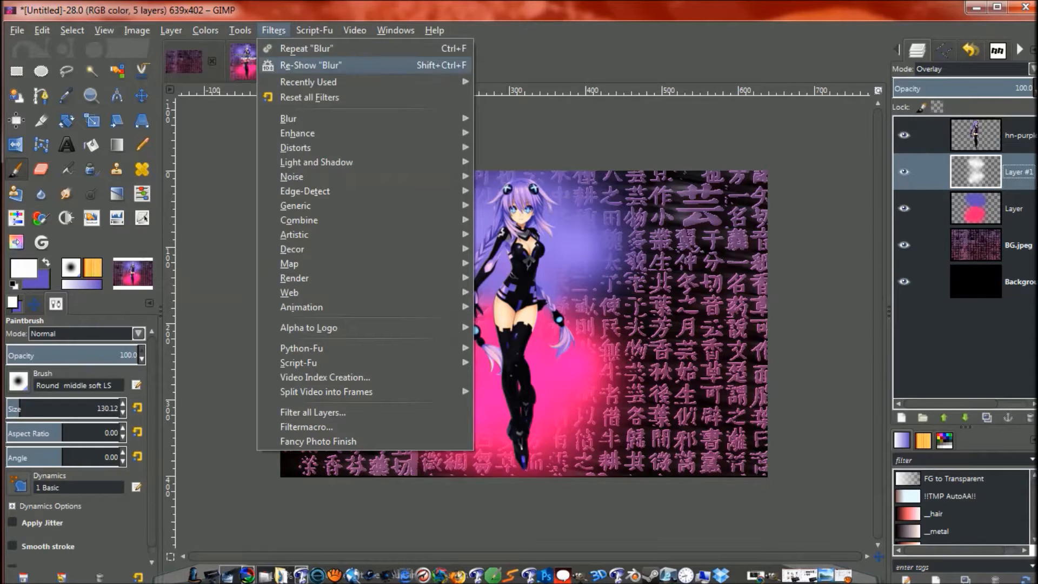
left_click(325, 66)
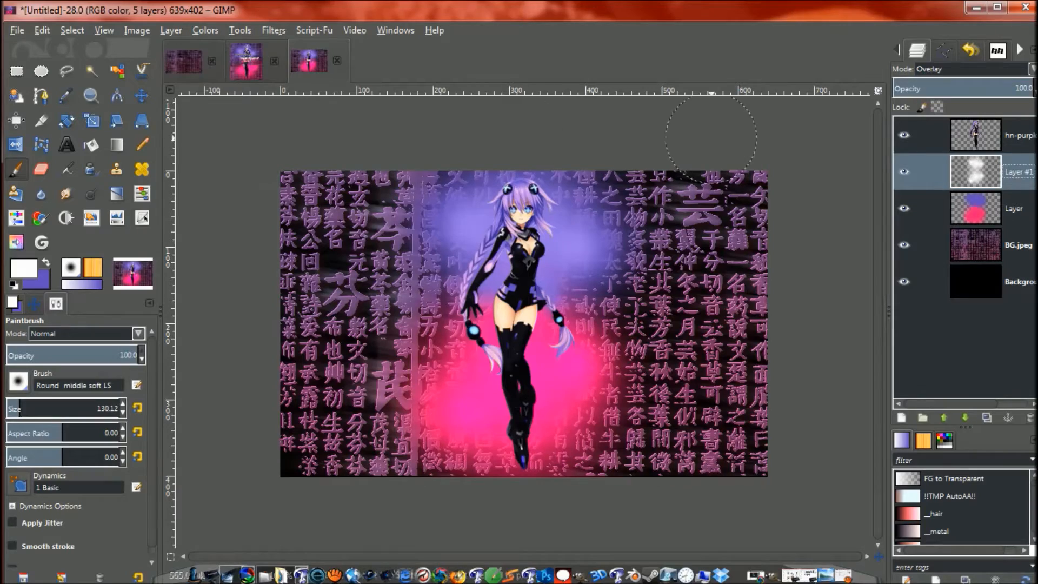
mouse_move(816, 1)
left_click(491, 14)
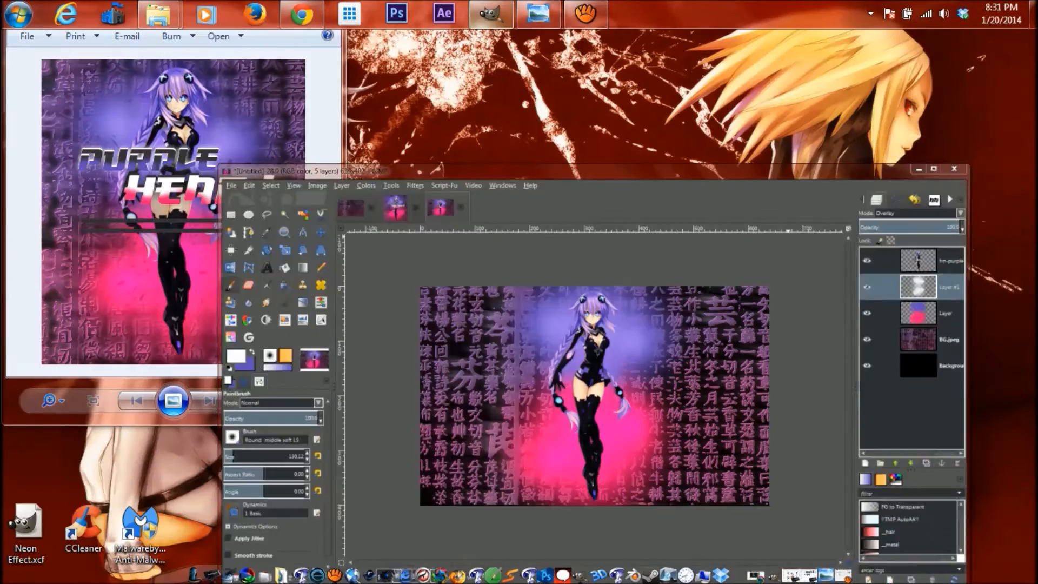
left_click(491, 14)
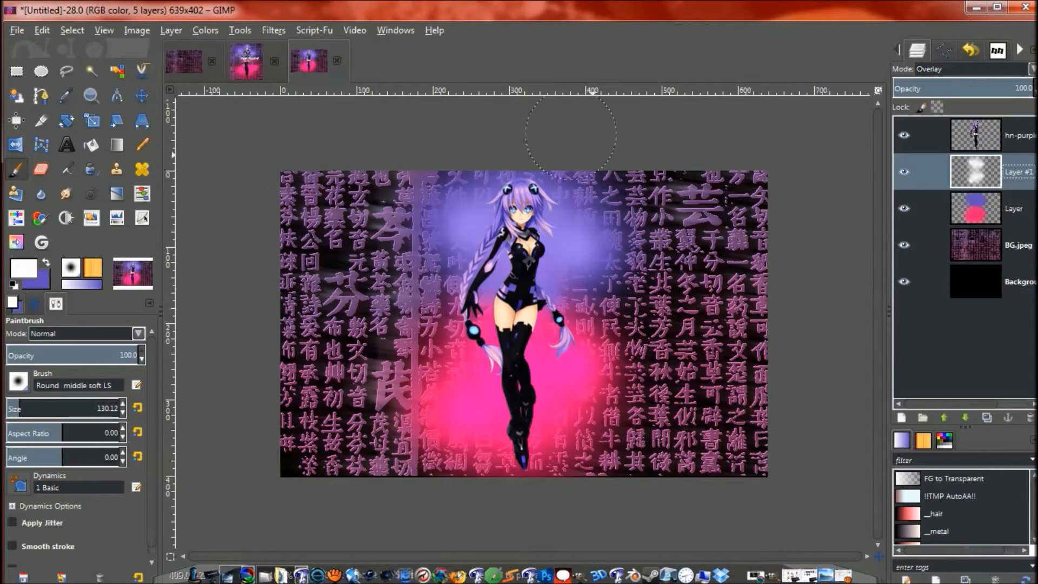
- Select the character layer and examine the layer stack of the finished anime signature.xcf for reference
left_click(925, 135)
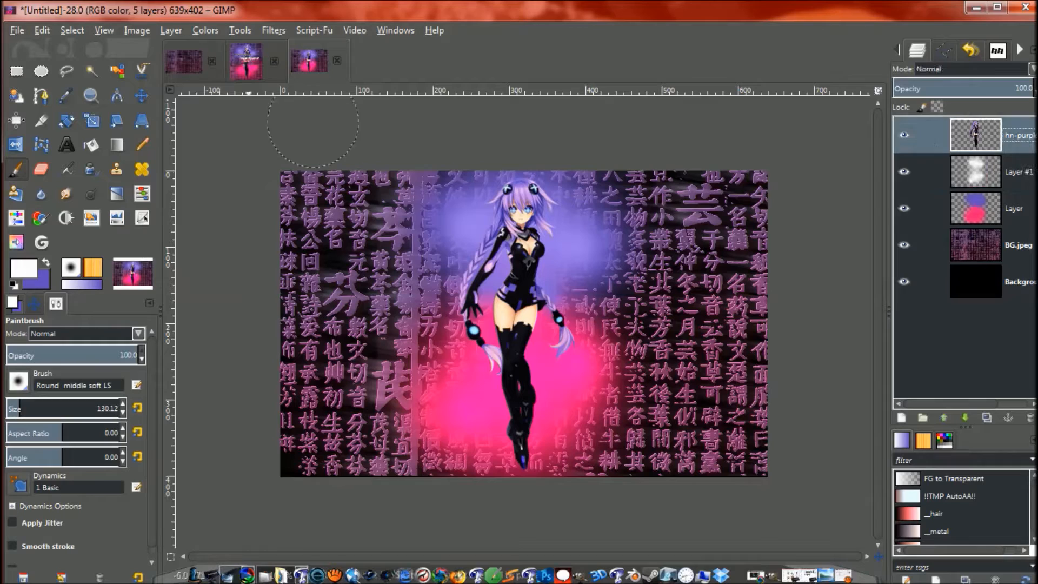
left_click(246, 61)
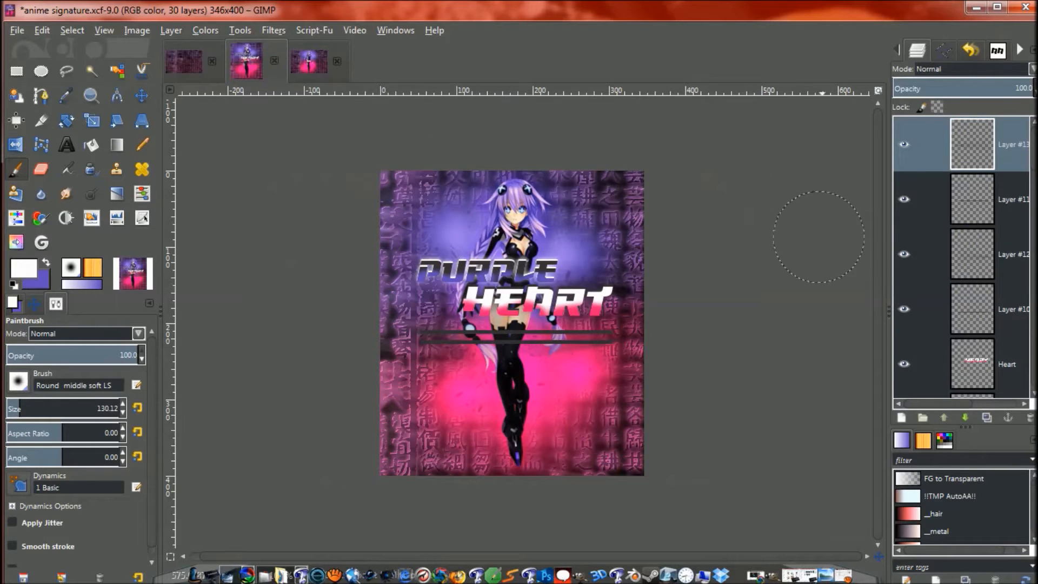
scroll(962, 257, "down", 10)
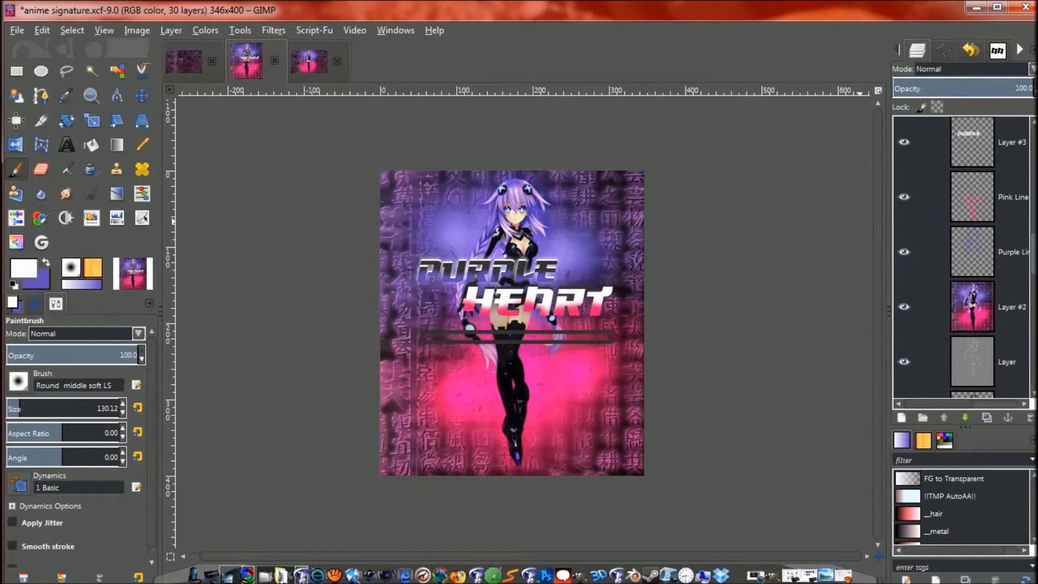
scroll(962, 256, "down", 4)
scroll(962, 257, "down", 2)
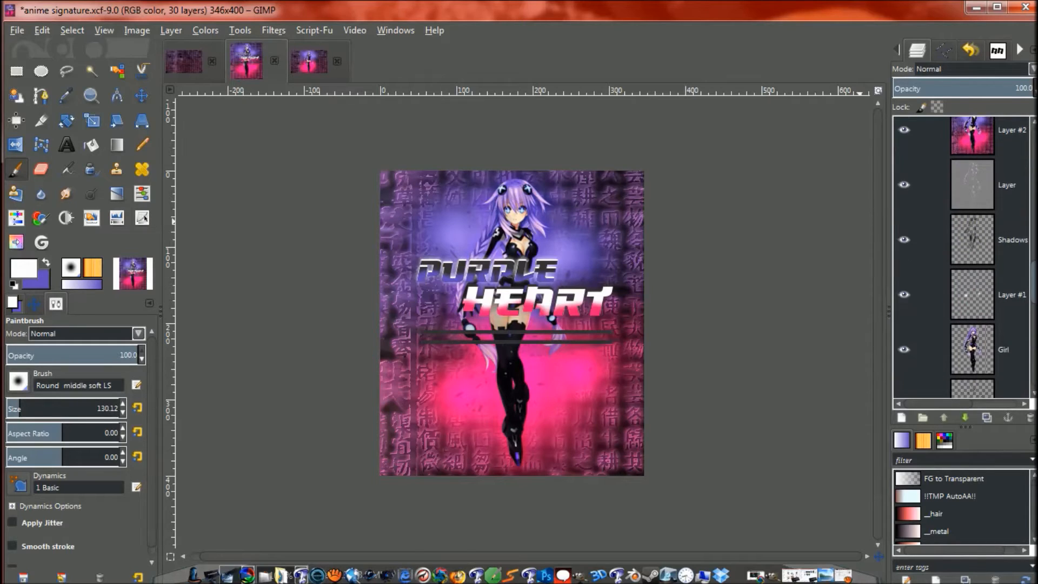
scroll(962, 257, "down", 1)
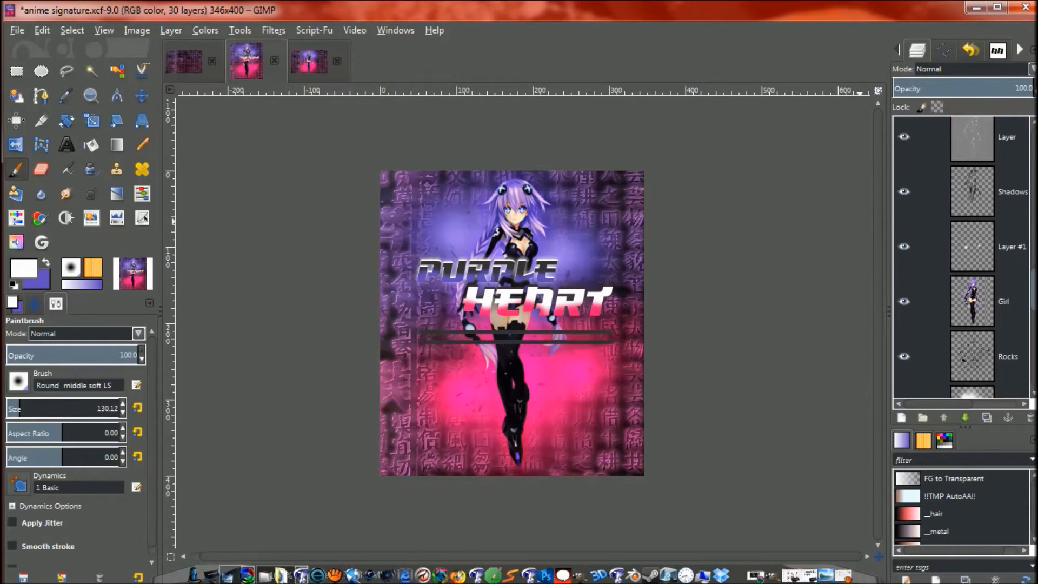
left_click_drag(1033, 290, 1033, 185)
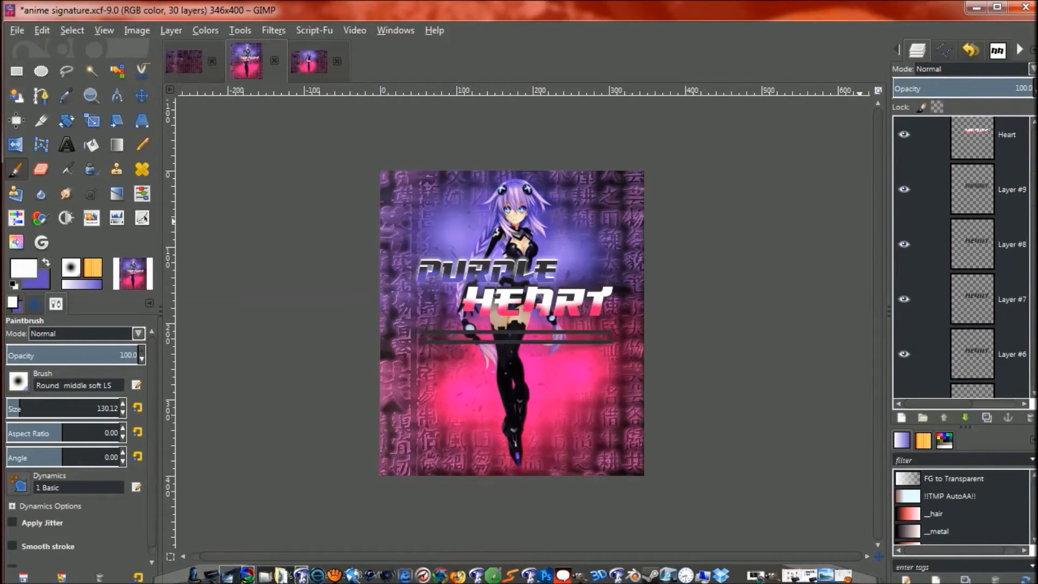
left_click(310, 62)
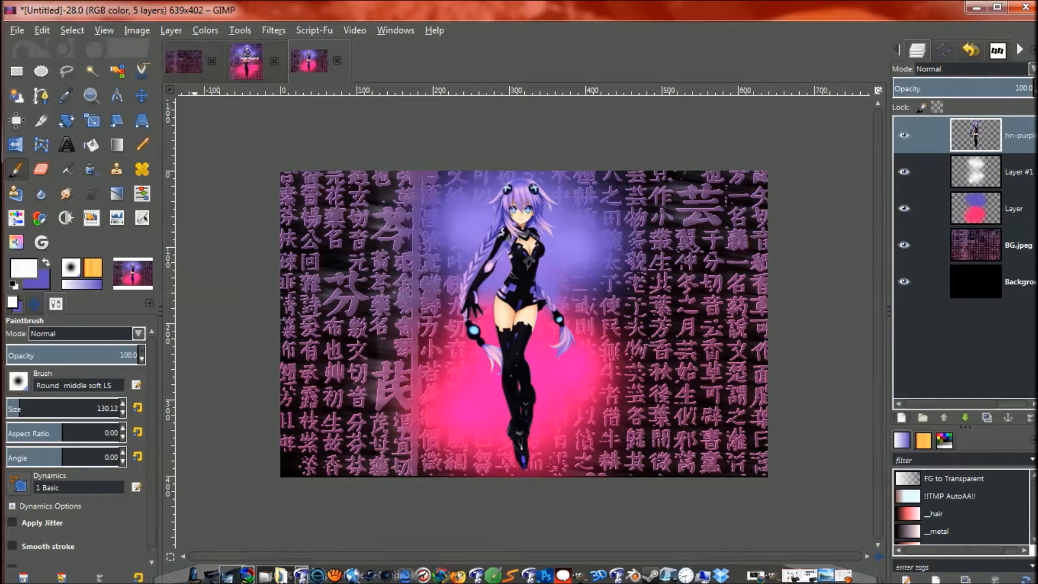
- Add a transparent layer above the character layer and reduce the paintbrush size to 48.57
key("ctrl+shift+n")
left_click(206, 334)
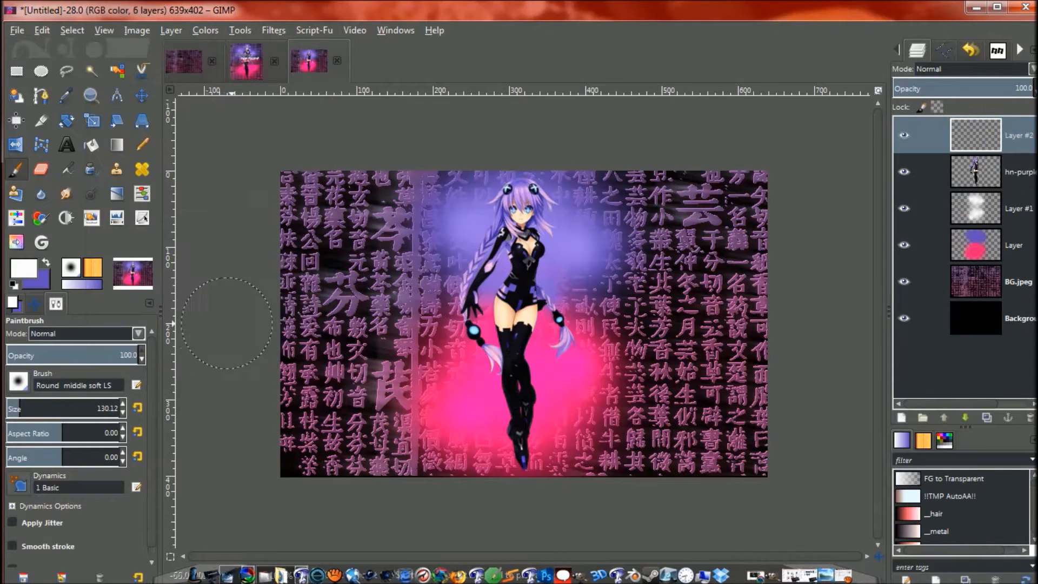
left_click_drag(16, 405, 13, 405)
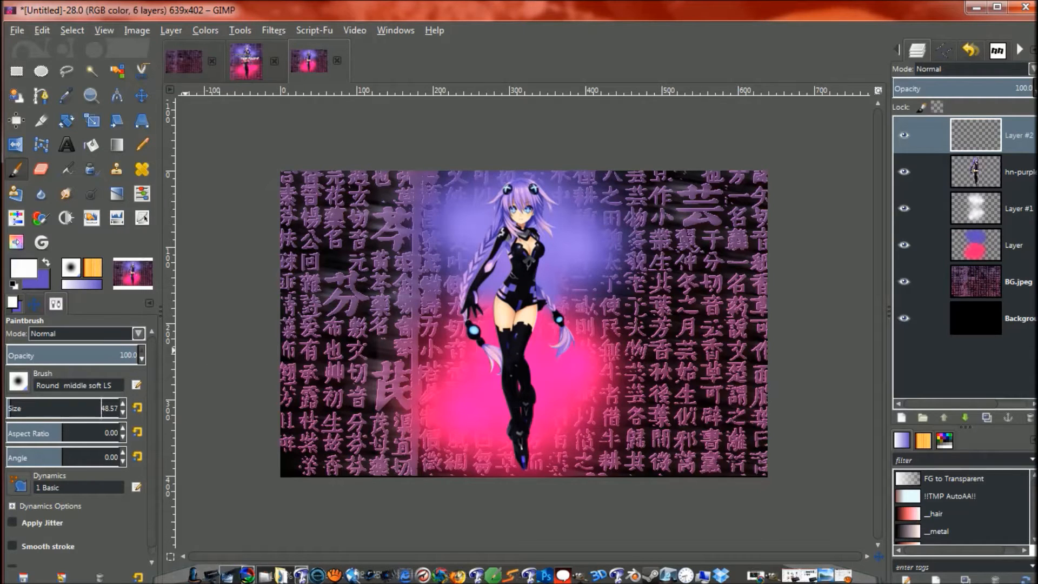
- Set the foreground color to gray 666666 by entering a brightness value of 40
left_click(23, 268)
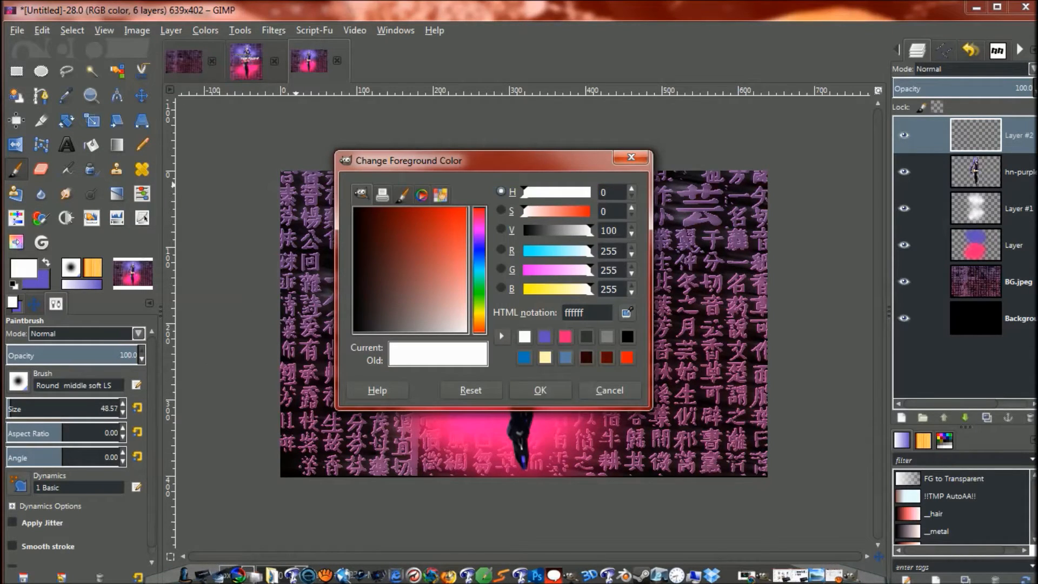
double_click(609, 231)
key("BackSpace")
key("Return")
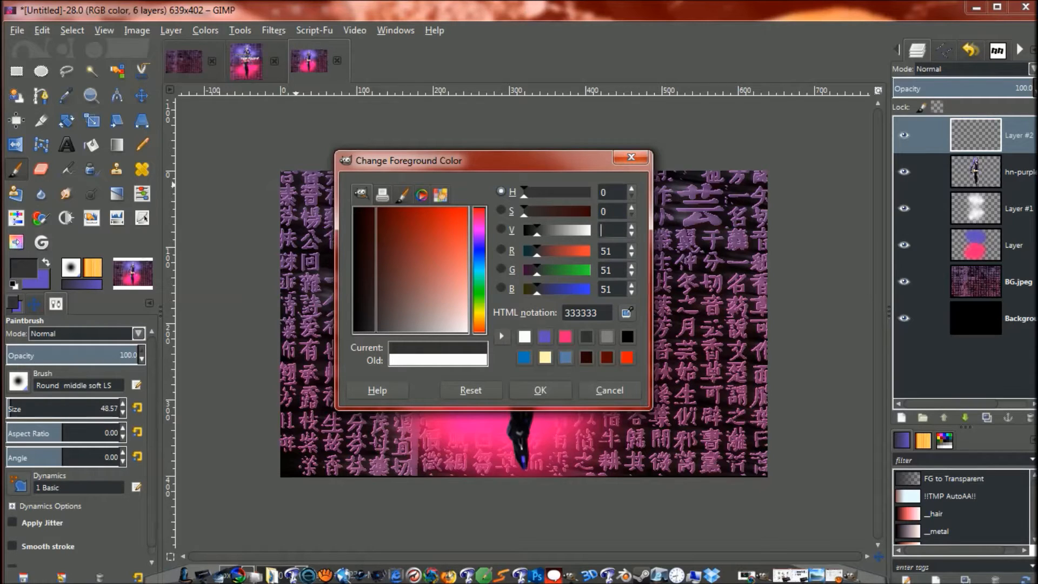
key("Return")
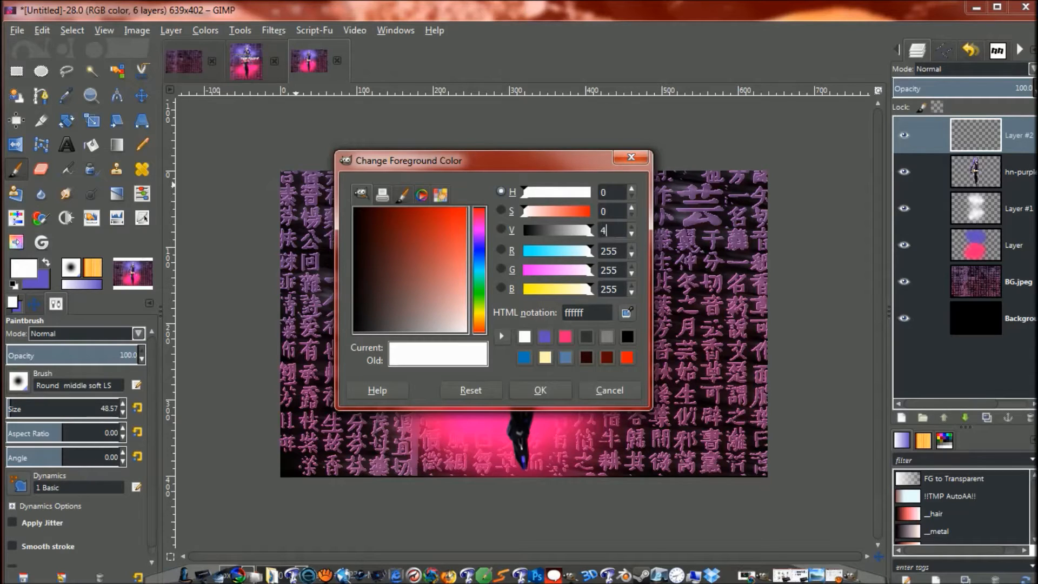
key("Return")
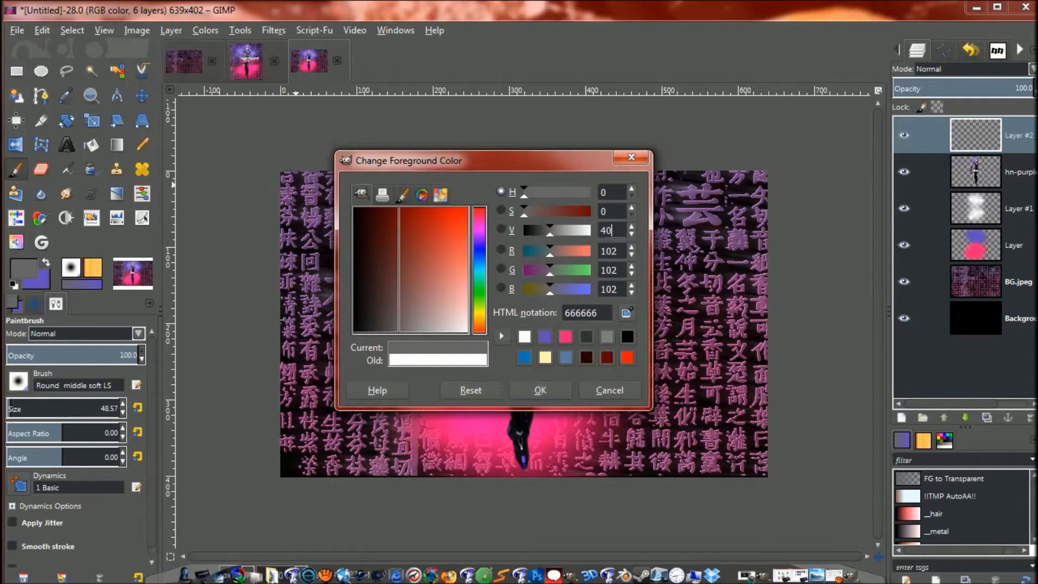
left_click(540, 390)
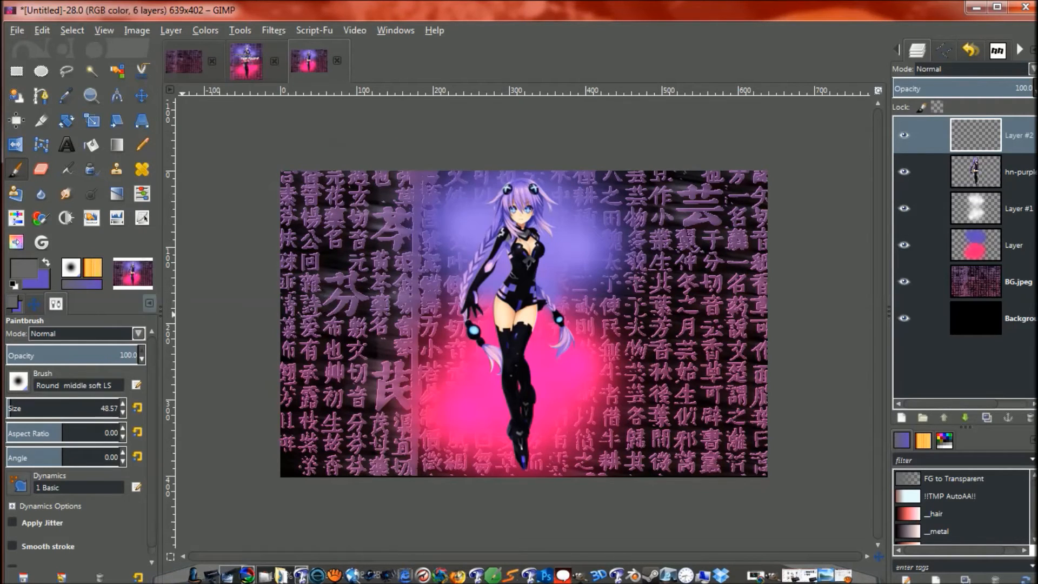
- Set the paintbrush opacity to 12.8 and select the character's outline from its layer's alpha, keeping the empty layer above active
left_click(32, 355)
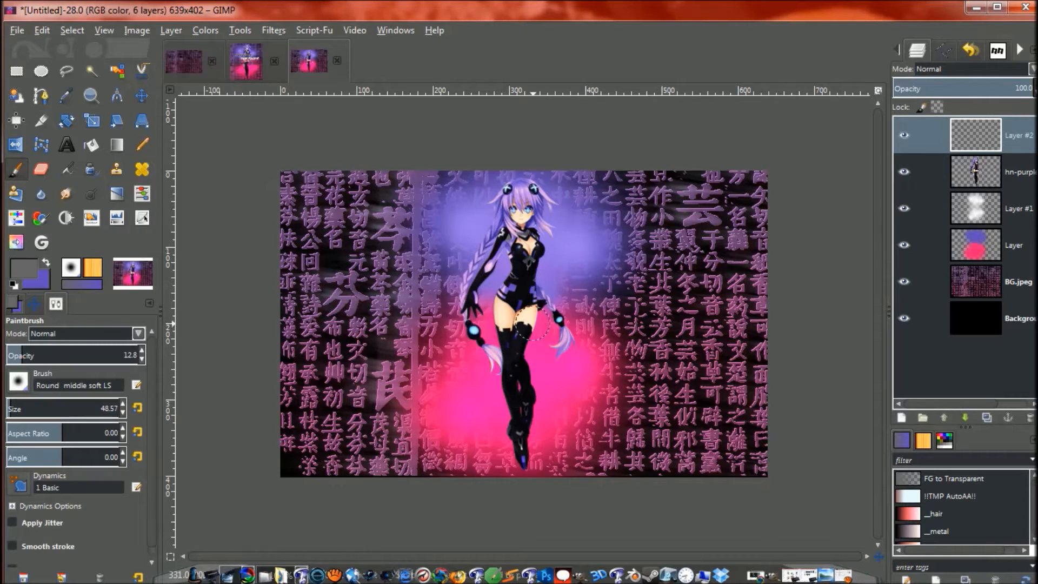
left_click(926, 172)
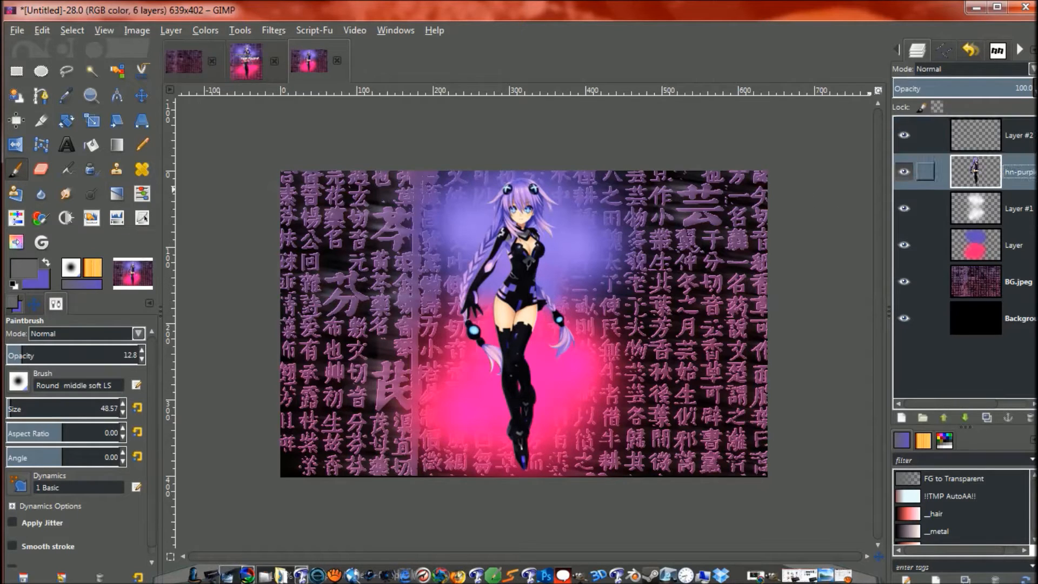
left_click(976, 172, "alt")
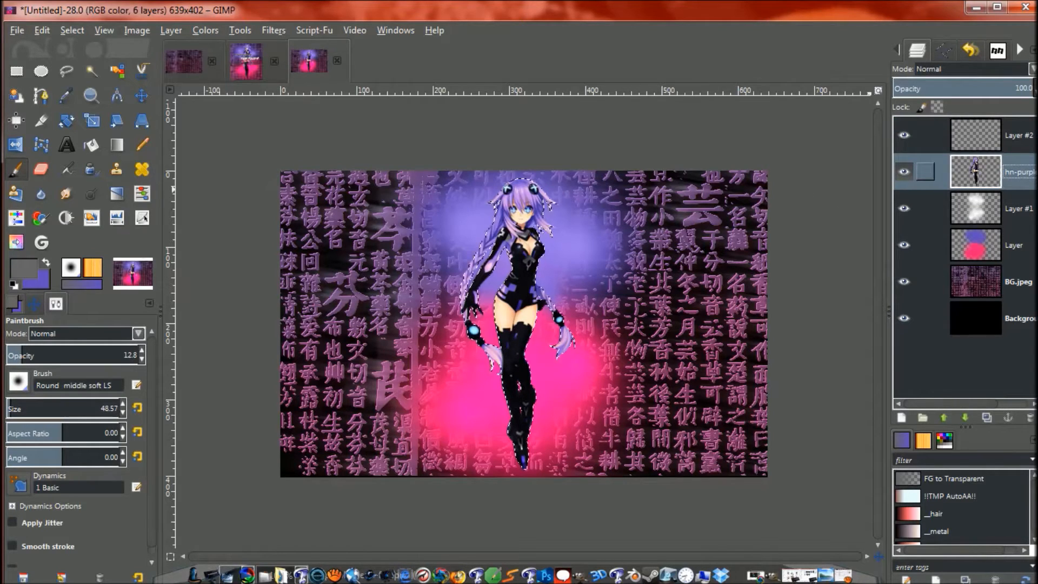
left_click(975, 136)
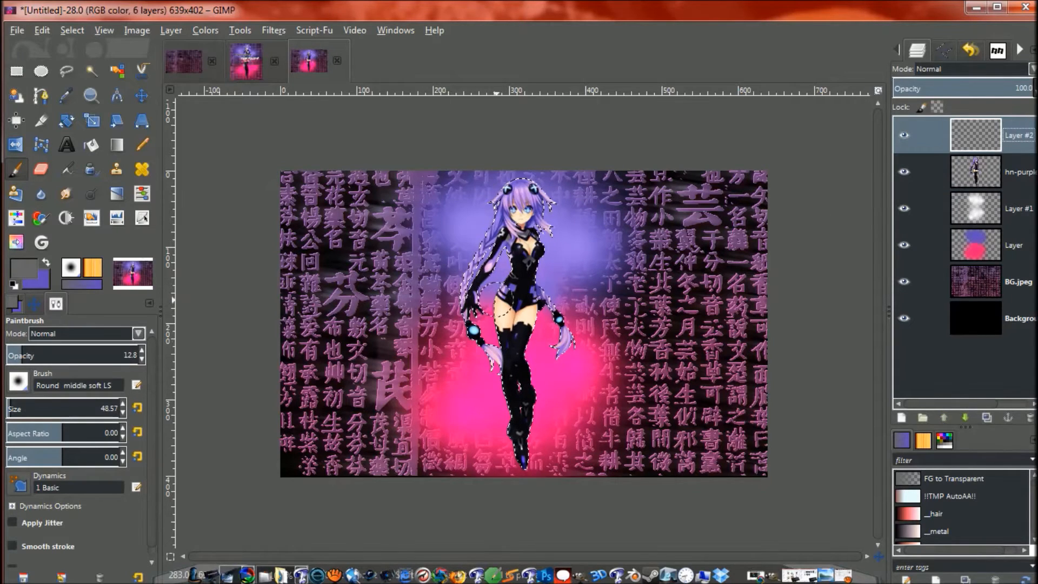
- Brush faint gray shading around the character's arm and hips inside the selected outline, reducing the brush size to 35.57
mouse_move(494, 300)
left_mouse_down()
mouse_move(496, 325)
mouse_move(489, 286)
left_mouse_up()
left_click_drag(549, 306, 534, 327)
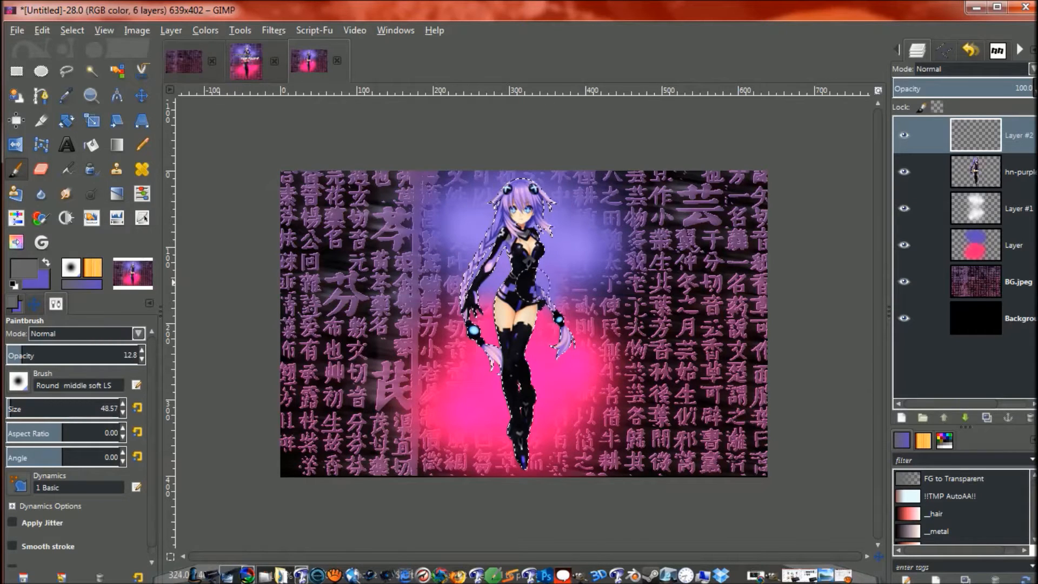
key("bracketleft")
key("bracketleft")
key("bracketleft")
key("bracketleft")
key("bracketleft")
key("bracketleft")
key("bracketleft")
key("bracketleft")
key("bracketleft")
key("bracketleft")
key("bracketleft")
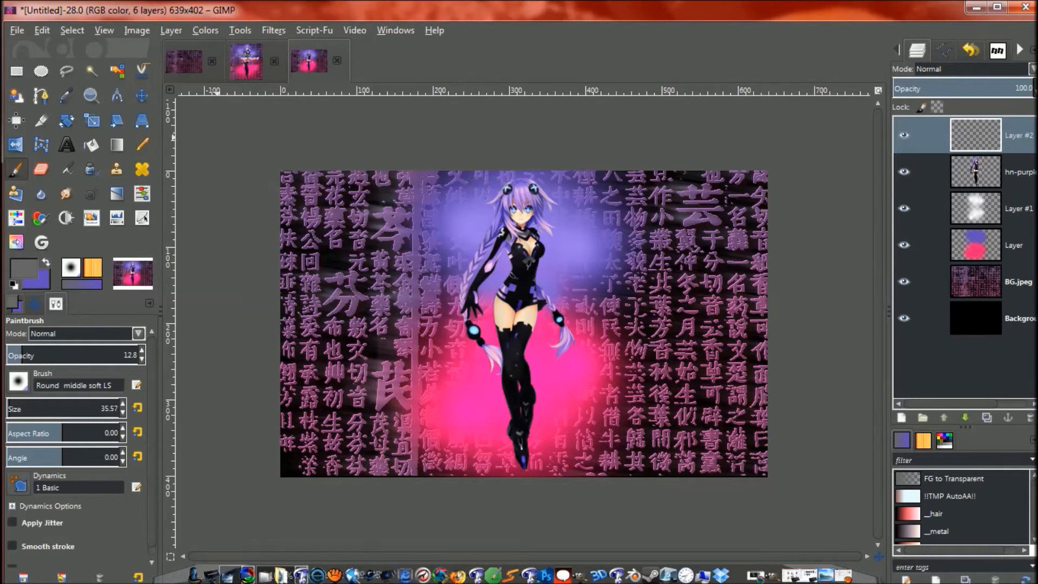
left_click(72, 30)
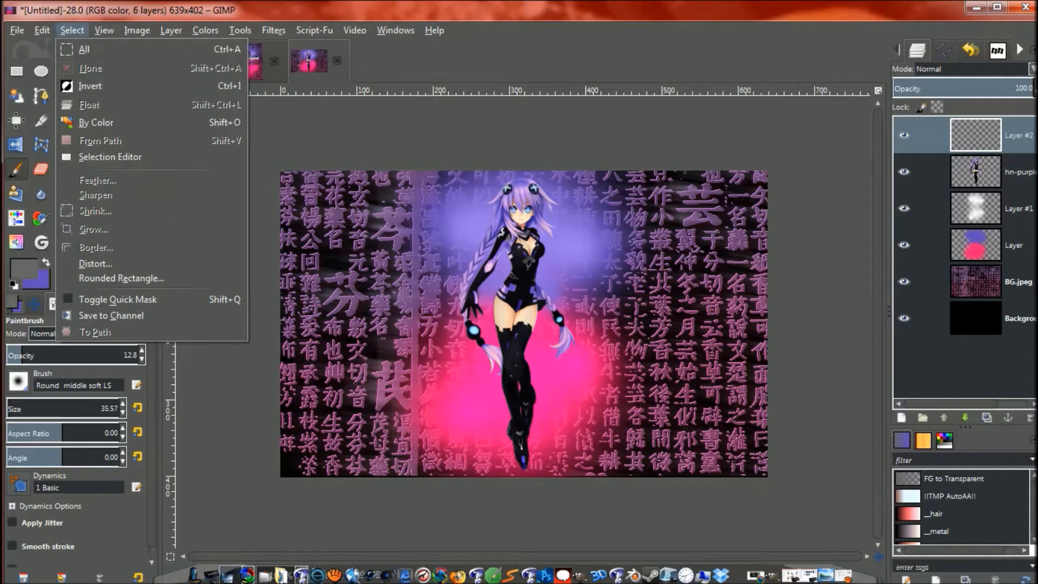
key("Escape")
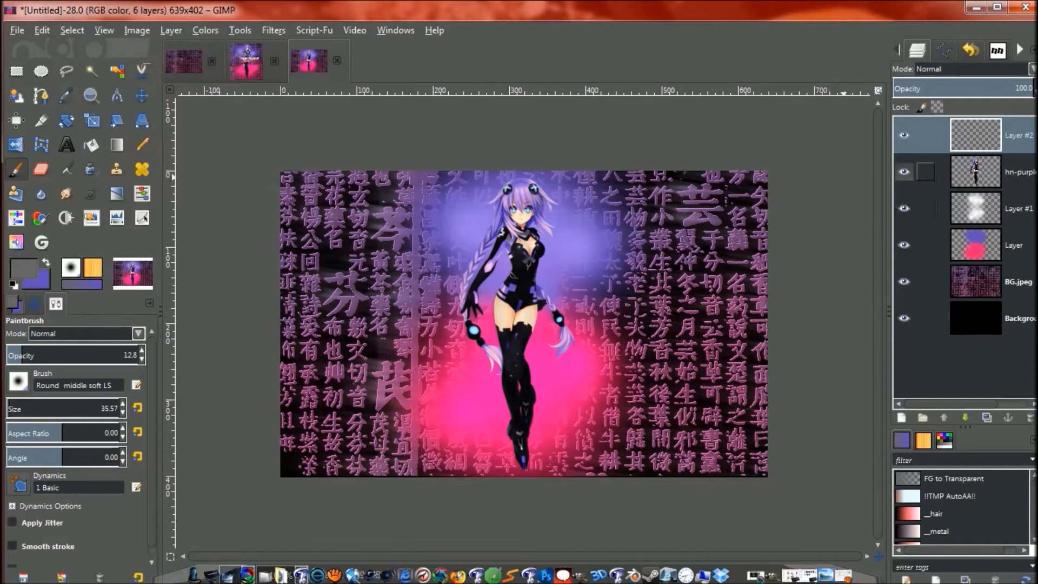
- Rename the gray-brushed top layer and the white highlight layer with names beginning "Body sha" and "Color sha"
double_click(1017, 135)
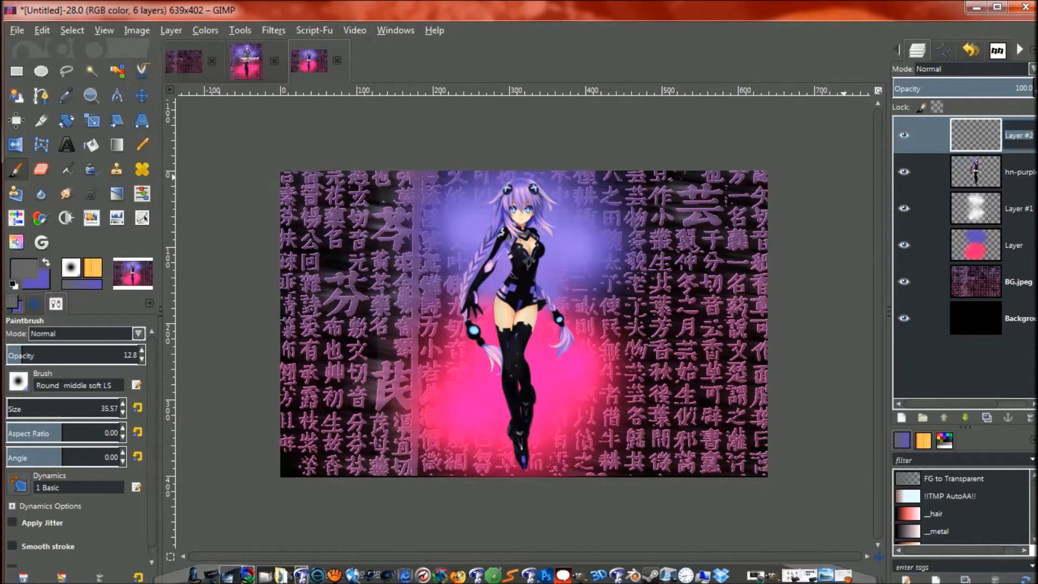
key("BackSpace")
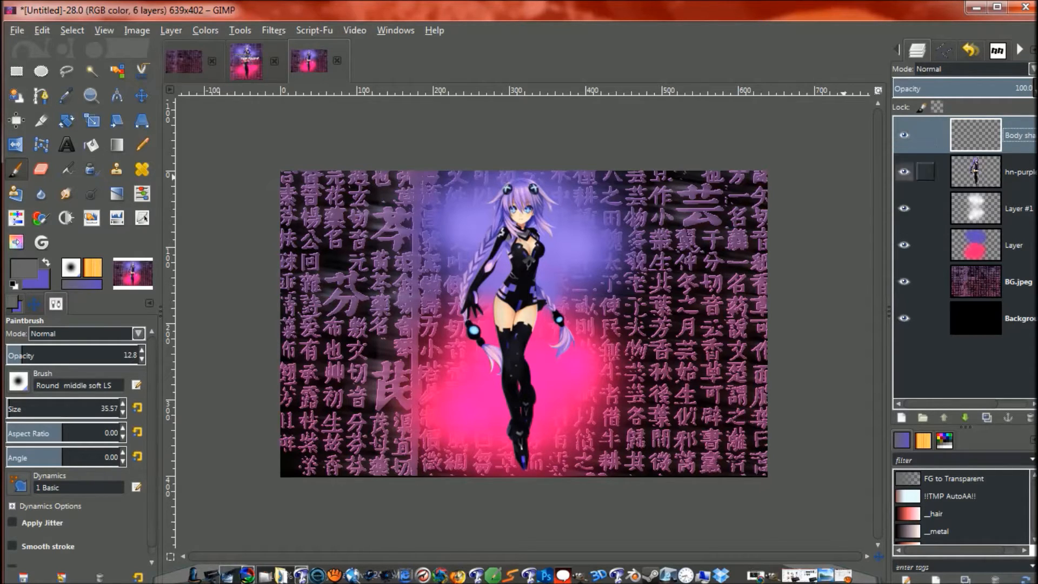
double_click(1018, 209)
key("BackSpace")
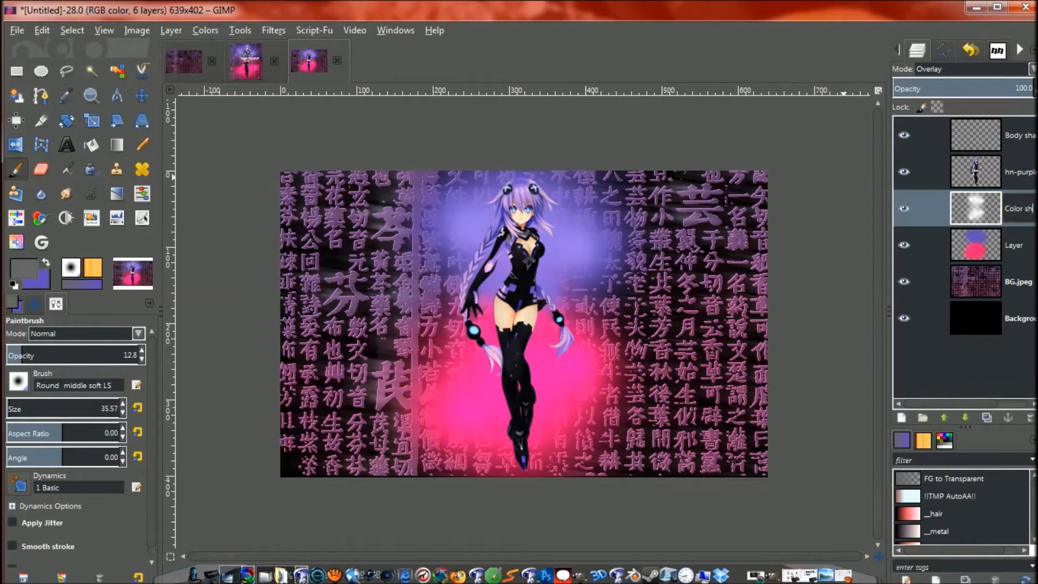
key("Return")
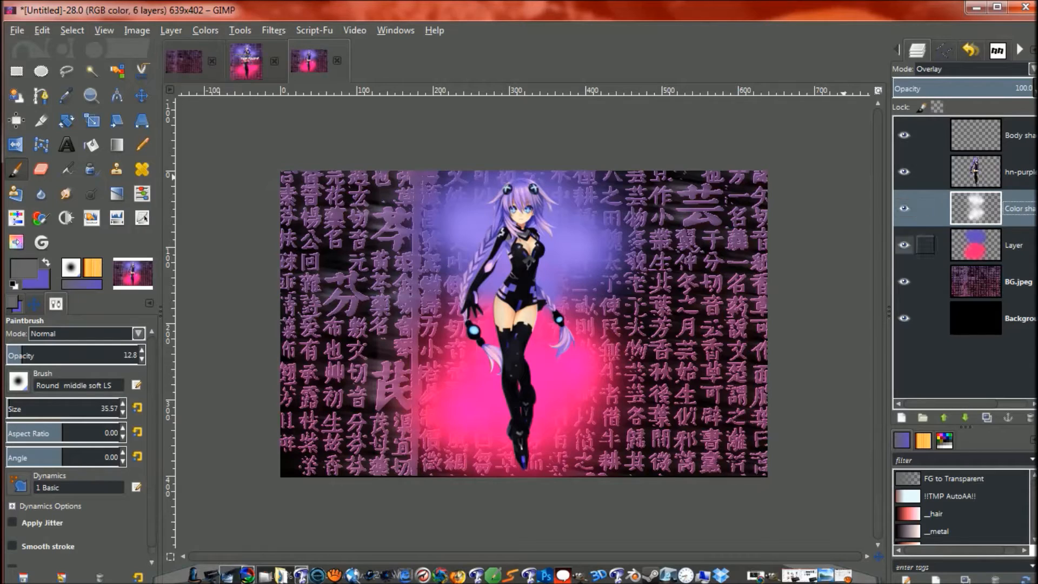
- Rename the purple and pink layer as Color and the BG.jpeg pattern layer as BG
double_click(1014, 245)
key("BackSpace")
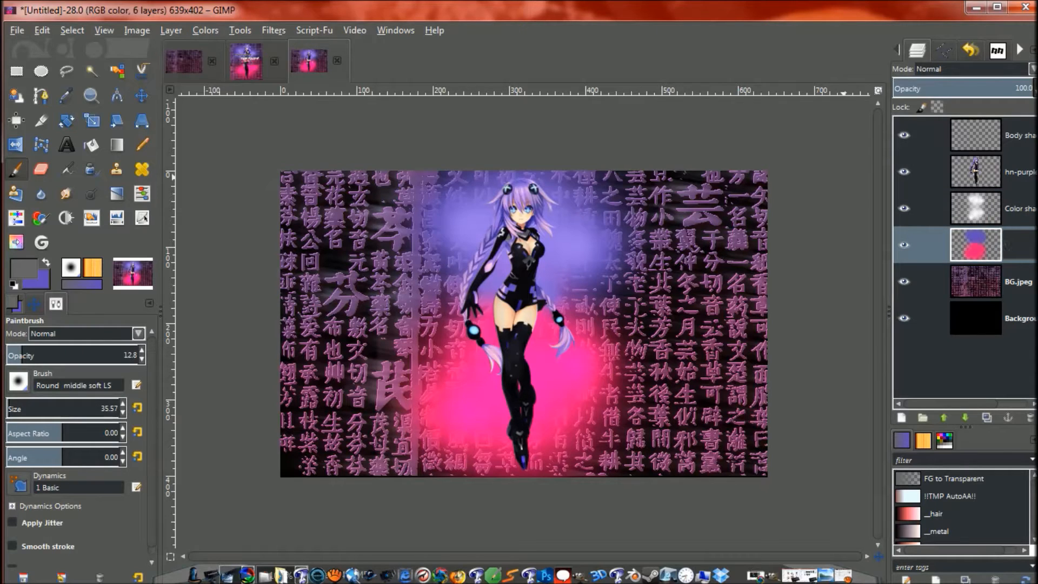
type("Color")
key("Return")
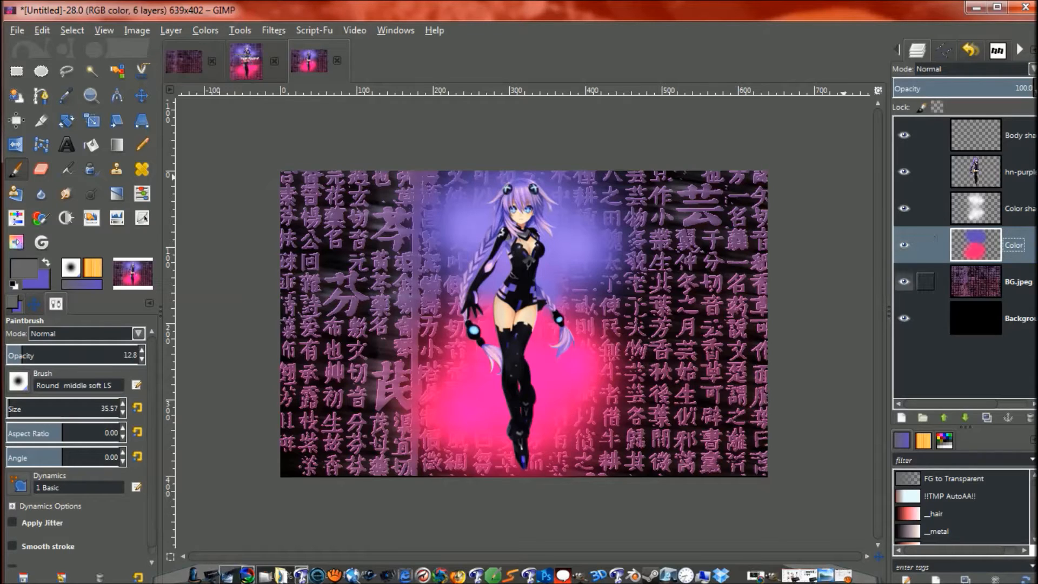
double_click(1018, 281)
key("BackSpace")
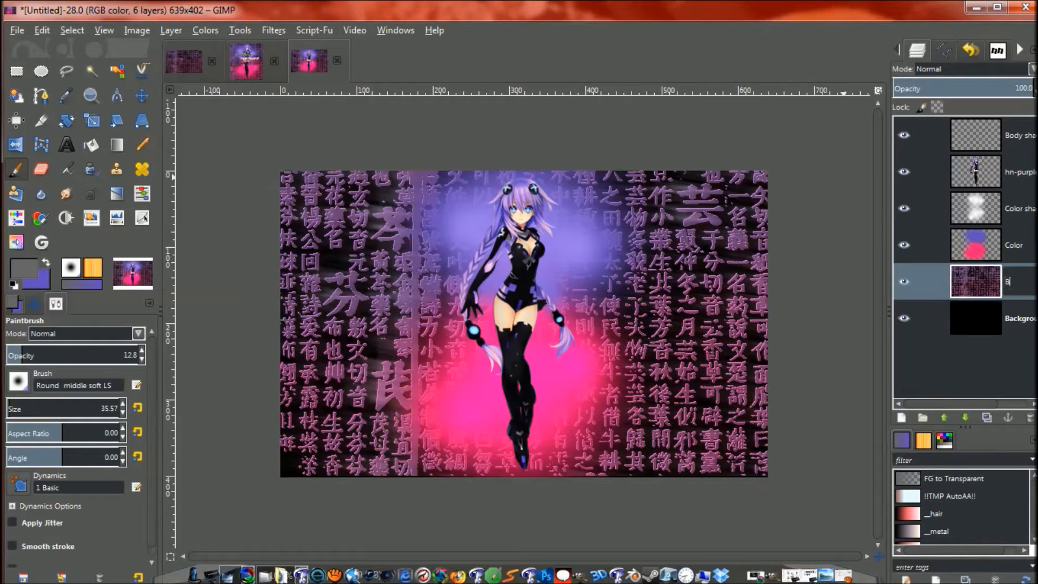
type("BG")
key("Return")
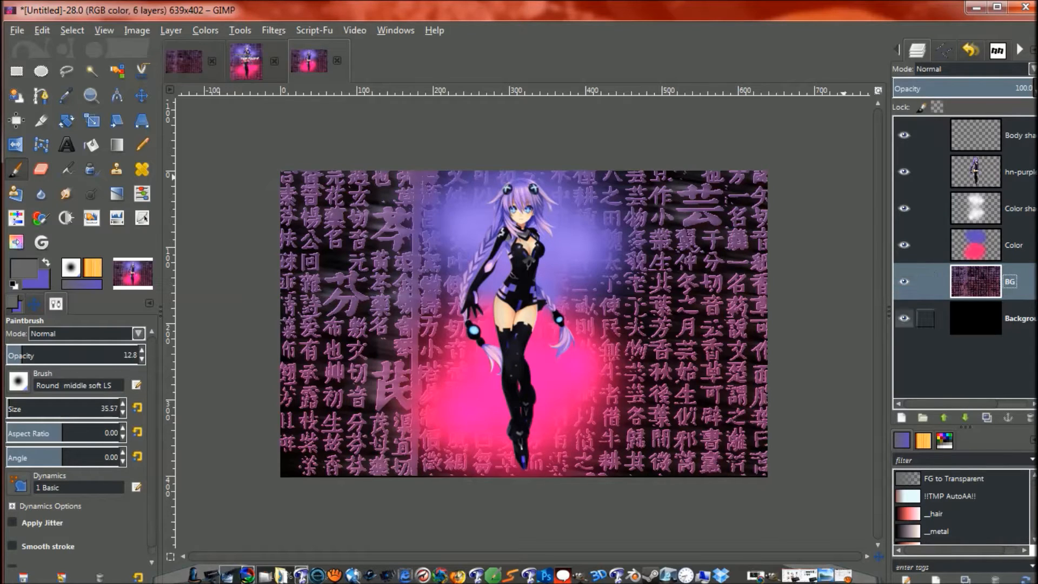
- Toggle the visibility of the black Background layer to check what it contributes to the image
left_click(904, 318)
left_click(904, 319)
left_click(904, 318)
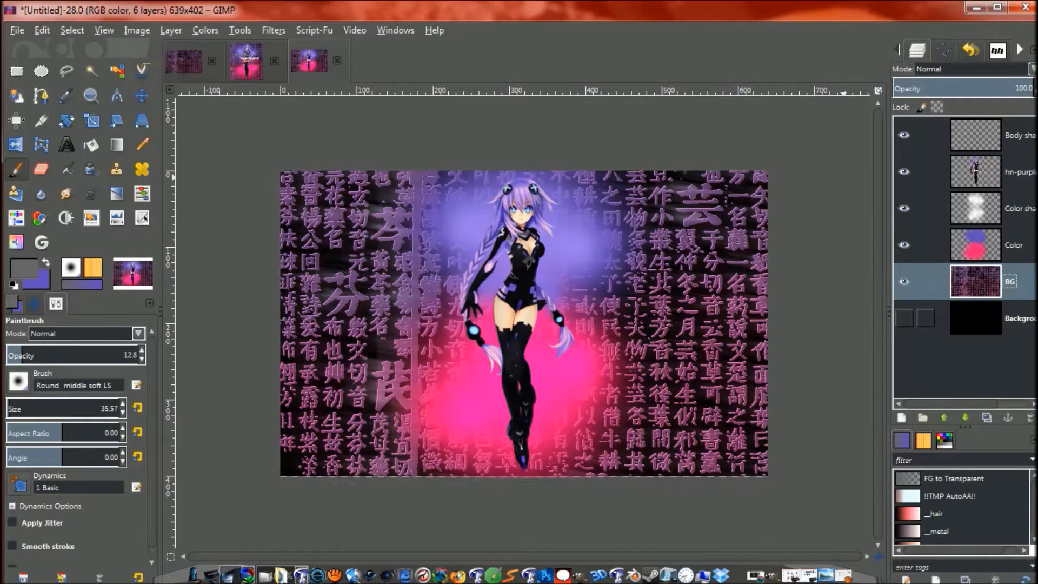
left_click(903, 318)
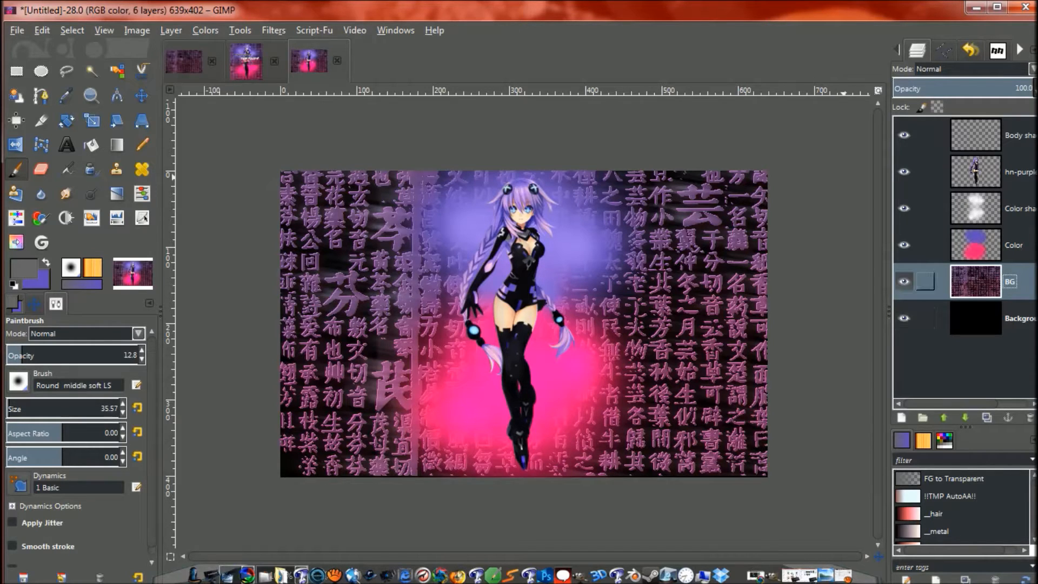
- Rename the character layer as Girl
left_click(1017, 135)
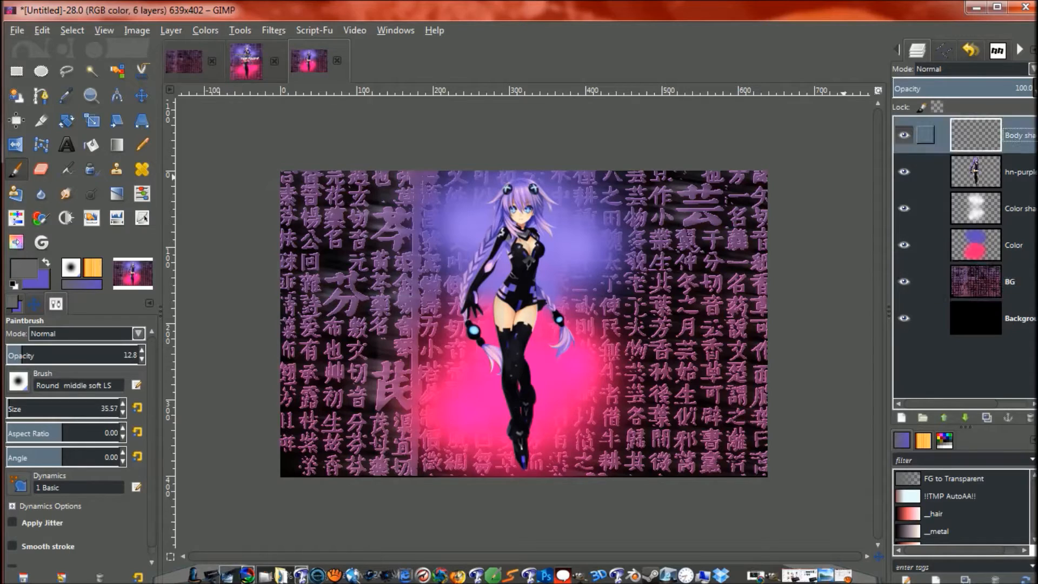
double_click(1018, 172)
key("BackSpace")
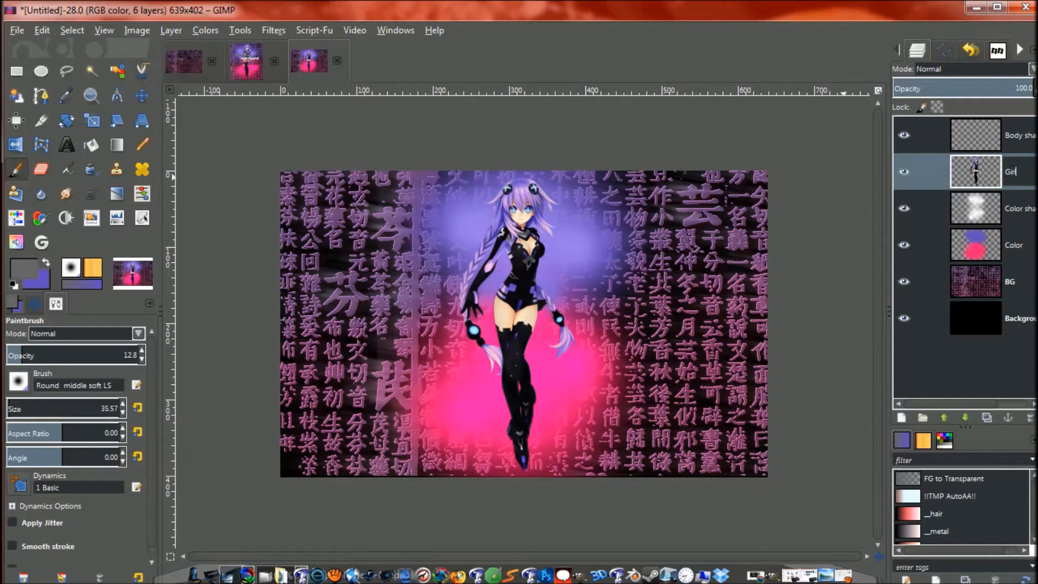
key("Return")
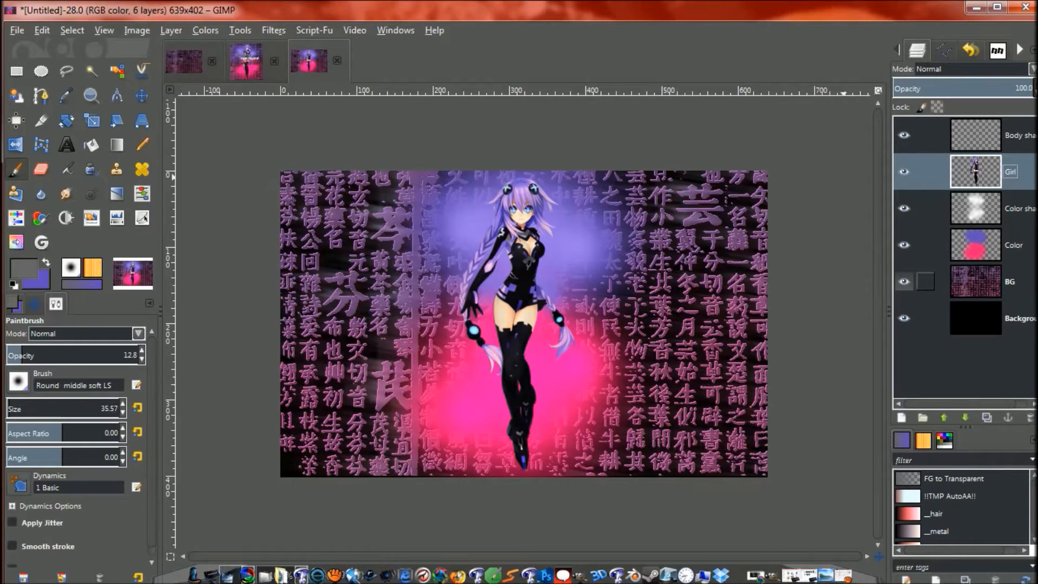
- Add a new transparent layer above the body shading layer
left_click(975, 135)
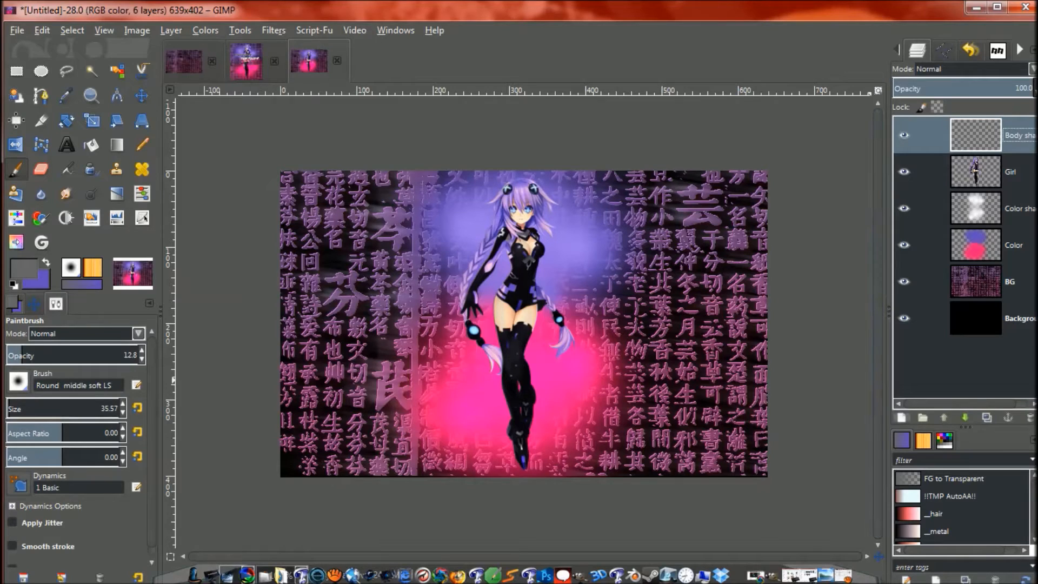
left_click(902, 417)
key("Return")
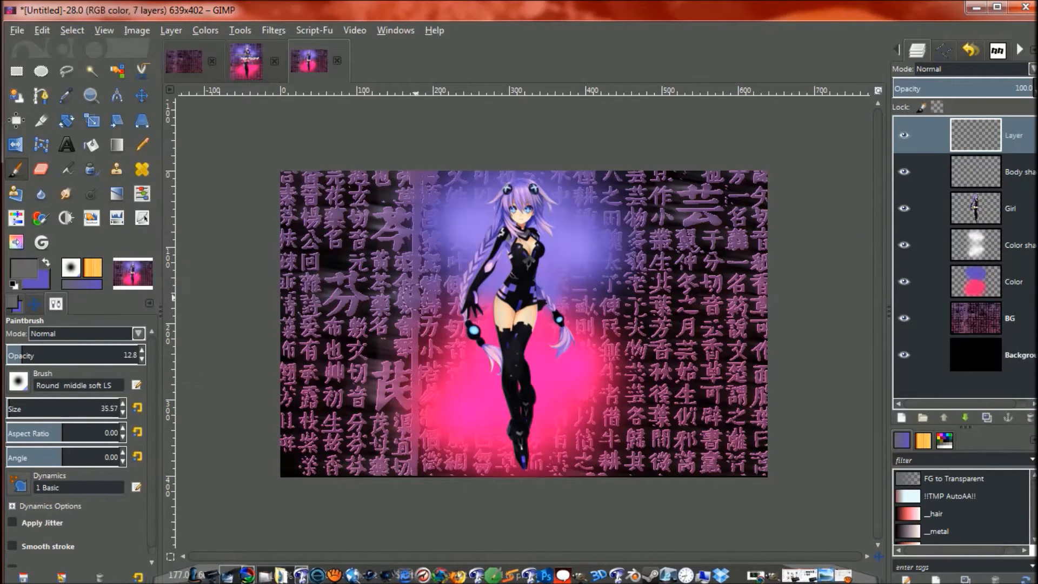
- Set the foreground color to a mid gray with a brightness value of 50
left_click(24, 268)
left_click_drag(614, 231, 582, 230)
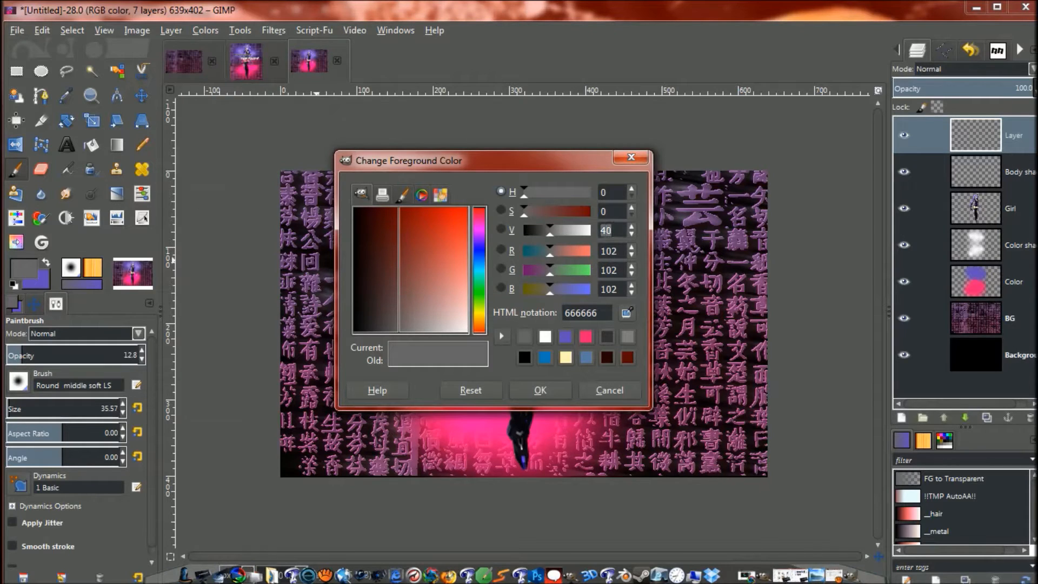
type("50")
key("Tab")
left_click(540, 390)
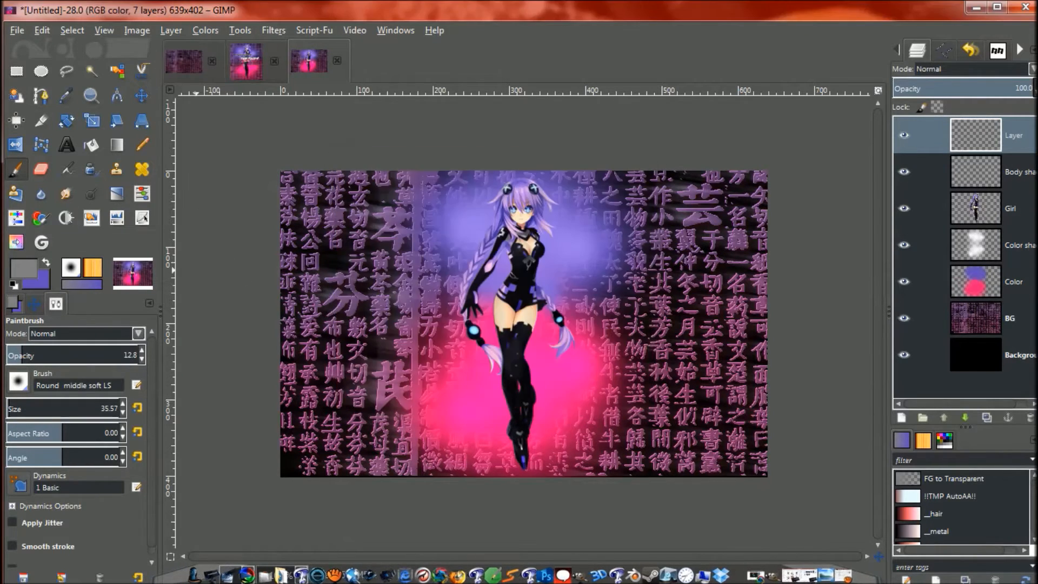
- Bucket fill the new top layer with the mid gray and set its blend mode to Overlay
left_click(92, 144)
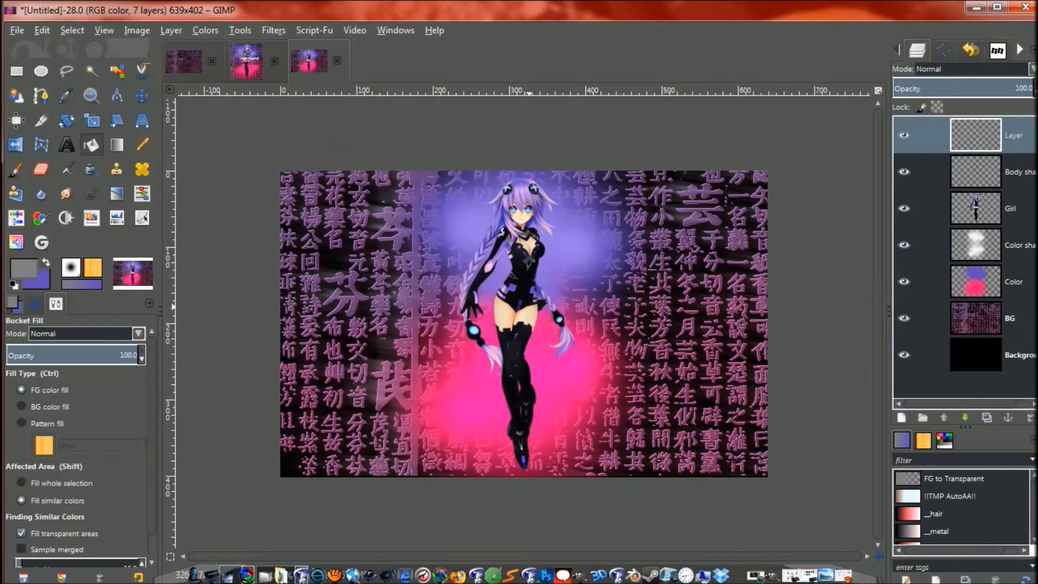
left_click(529, 306)
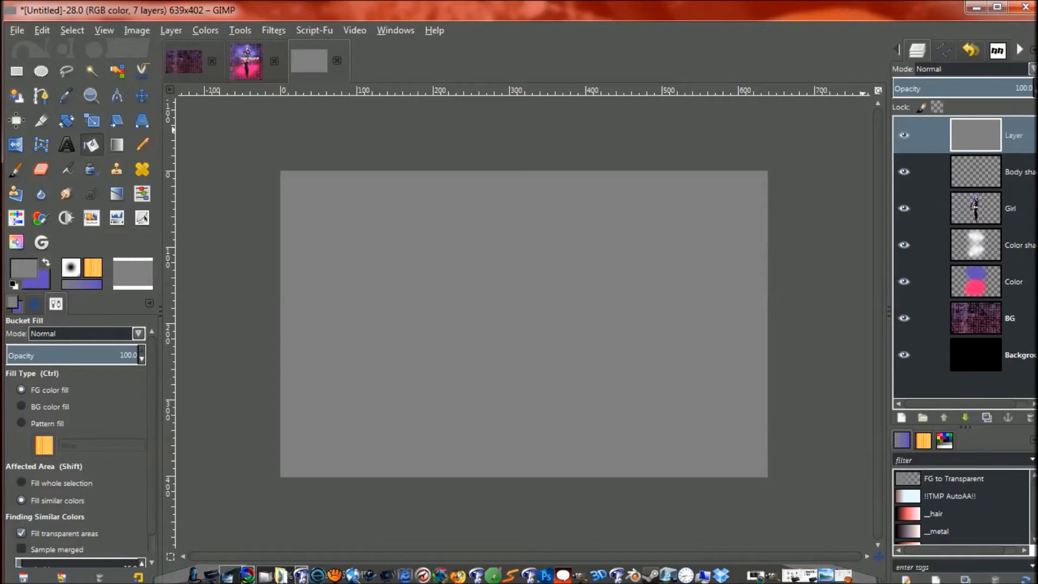
left_click(970, 68)
left_click(951, 259)
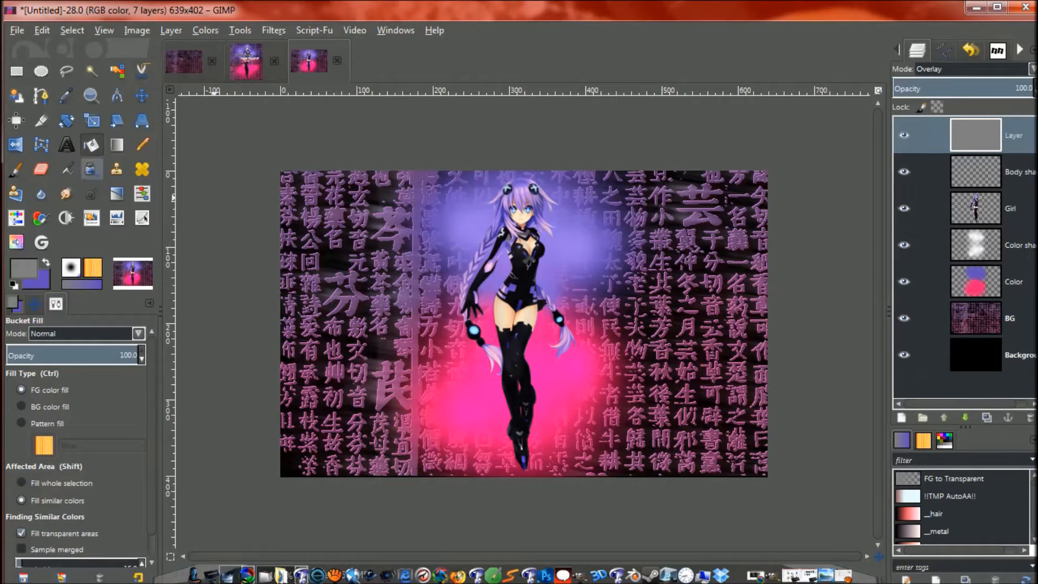
- Switch to the Dodge/Burn tool, check its Dodge and Midtones options, and reduce the brush size to 2.57 for work on the braid
left_click(91, 193)
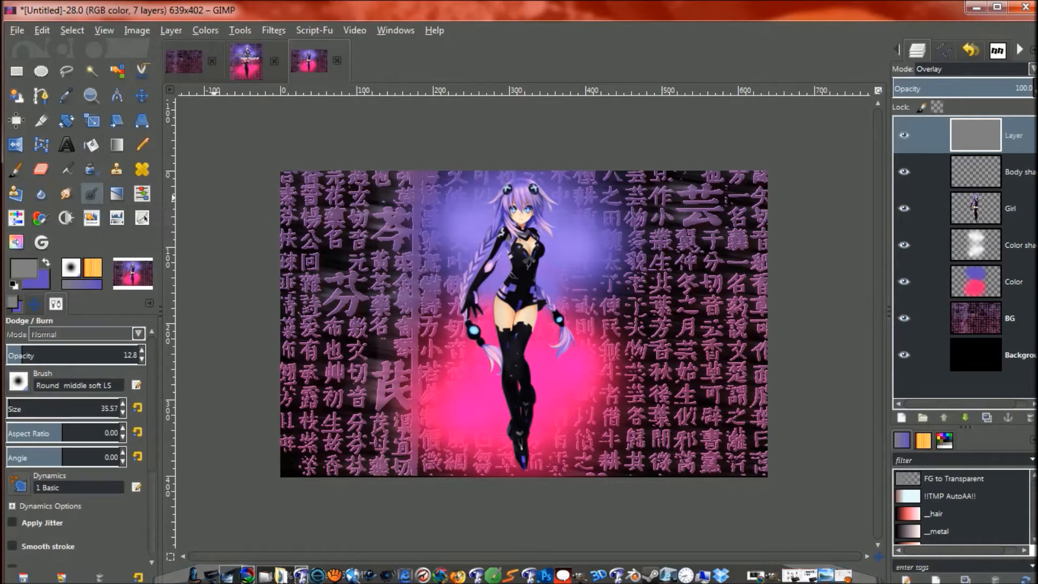
scroll(76, 433, "down", 5)
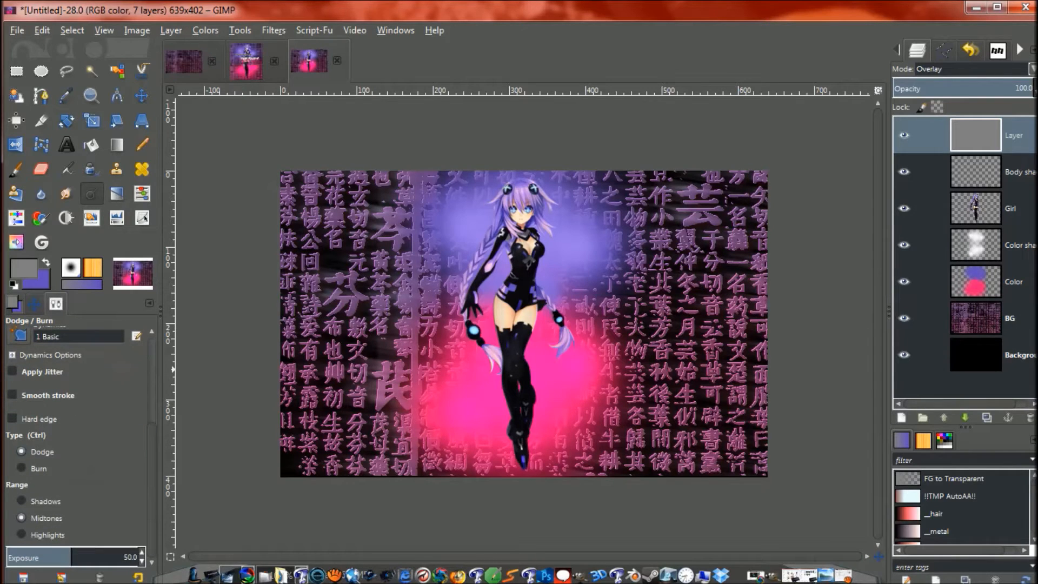
scroll(75, 432, "up", 5)
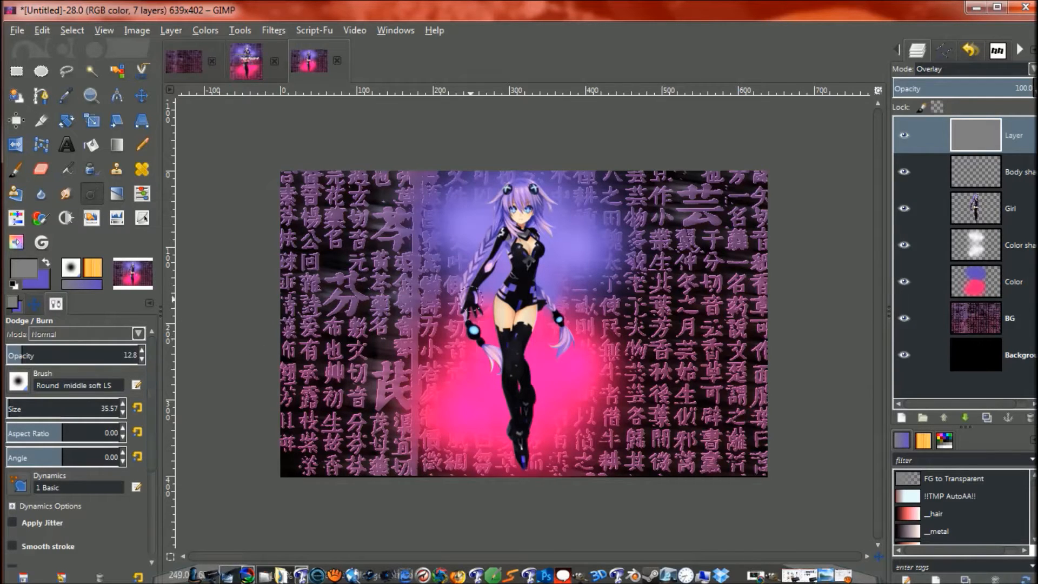
key("bracketright")
key("bracketright")
key("bracketleft")
key("bracketleft")
key("bracketleft")
key("bracketleft")
key("bracketleft")
key("bracketleft")
key("bracketleft")
key("bracketleft")
key("bracketleft")
key("bracketleft")
key("bracketleft")
key("bracketleft")
key("bracketleft")
key("bracketleft")
key("bracketleft")
key("bracketleft")
key("bracketleft")
key("bracketleft")
key("bracketleft")
key("bracketleft")
scroll(463, 286, "up", 6)
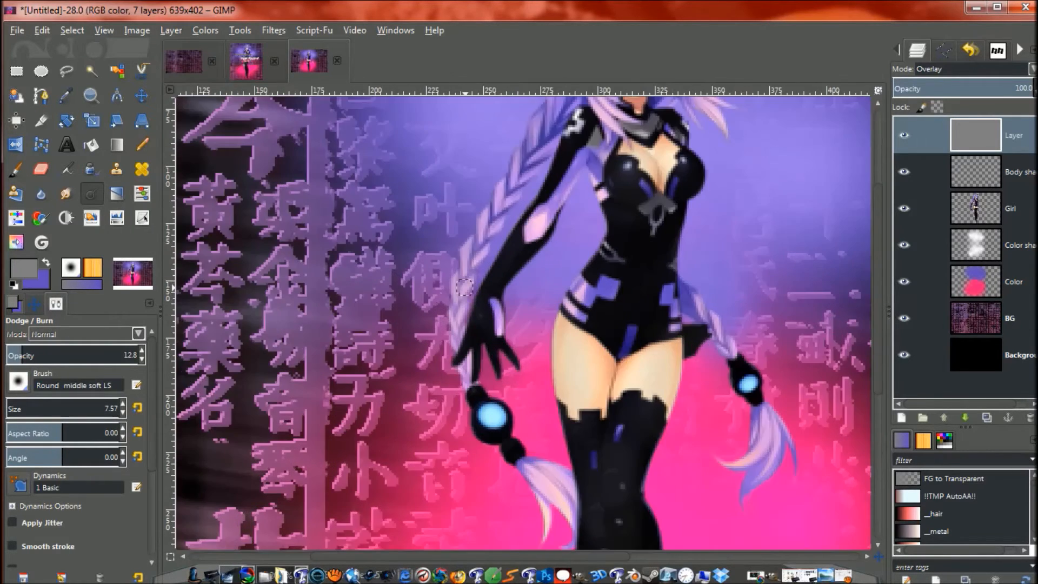
key("bracketleft")
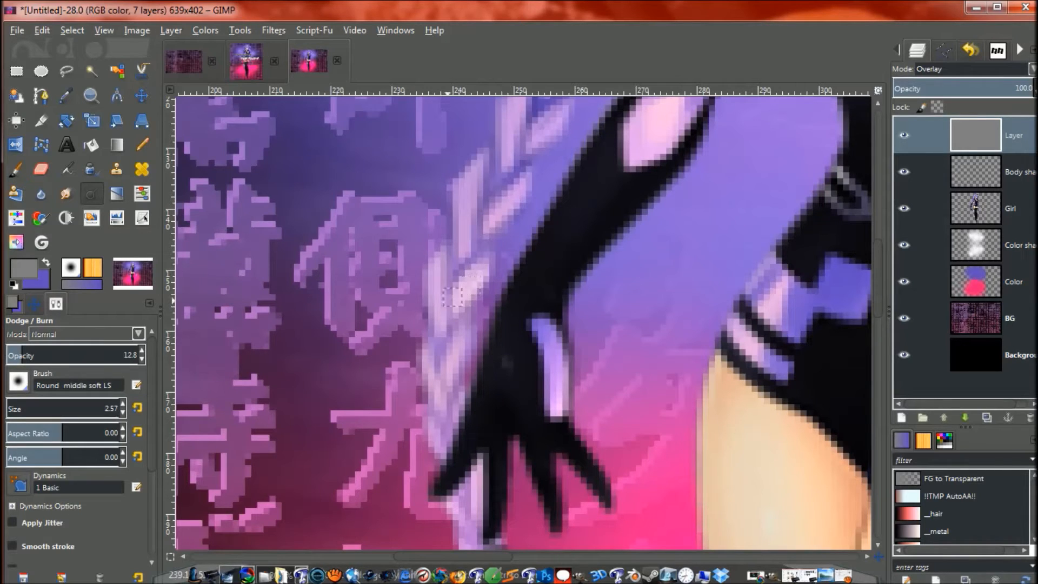
- Toggle the gray Overlay layer's visibility to compare the braid with and without it, and inspect the braid's lower end
left_click(903, 135)
left_click(904, 135)
left_click(904, 135)
left_click(903, 135)
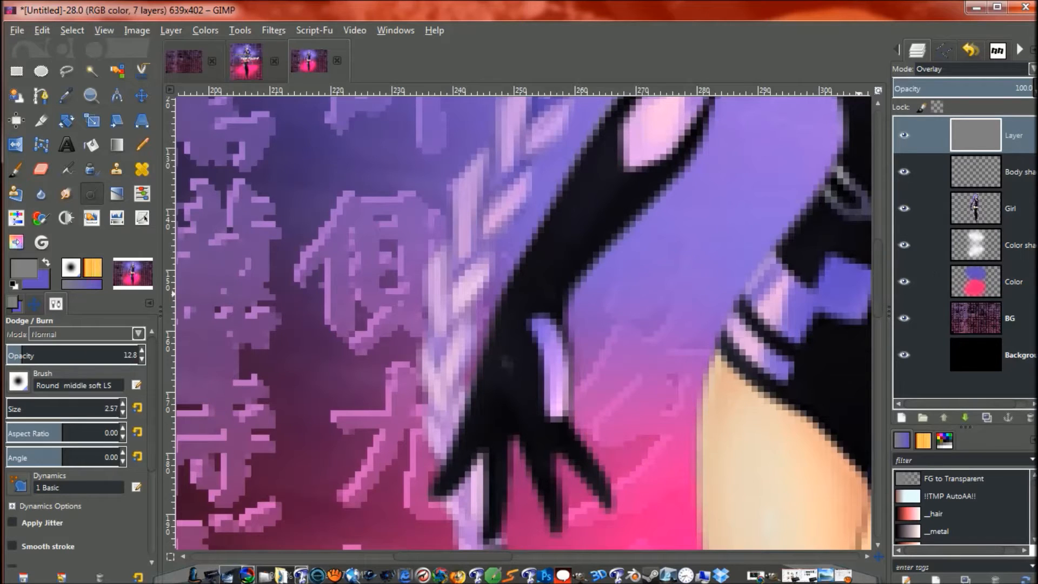
left_click_drag(877, 293, 877, 357)
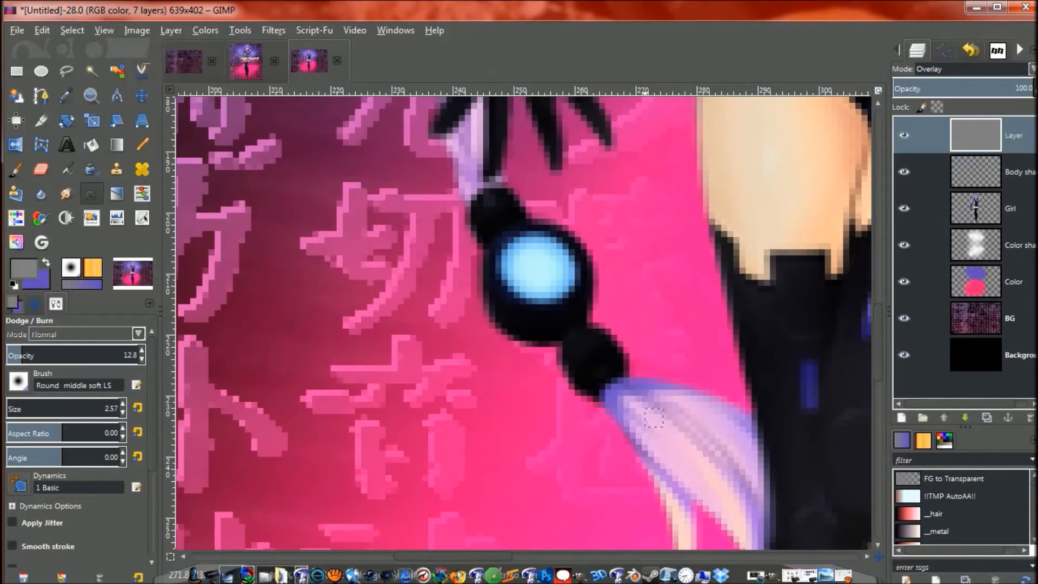
- Enlarge the Dodge/Burn brush to 9.57 and dodge highlights into the upper part of the girl's black stockings on the gray Overlay layer
mouse_move(763, 294)
left_mouse_down()
mouse_move(695, 401)
mouse_move(512, 580)
mouse_move(549, 574)
mouse_move(606, 206)
mouse_move(641, 219)
left_mouse_up()
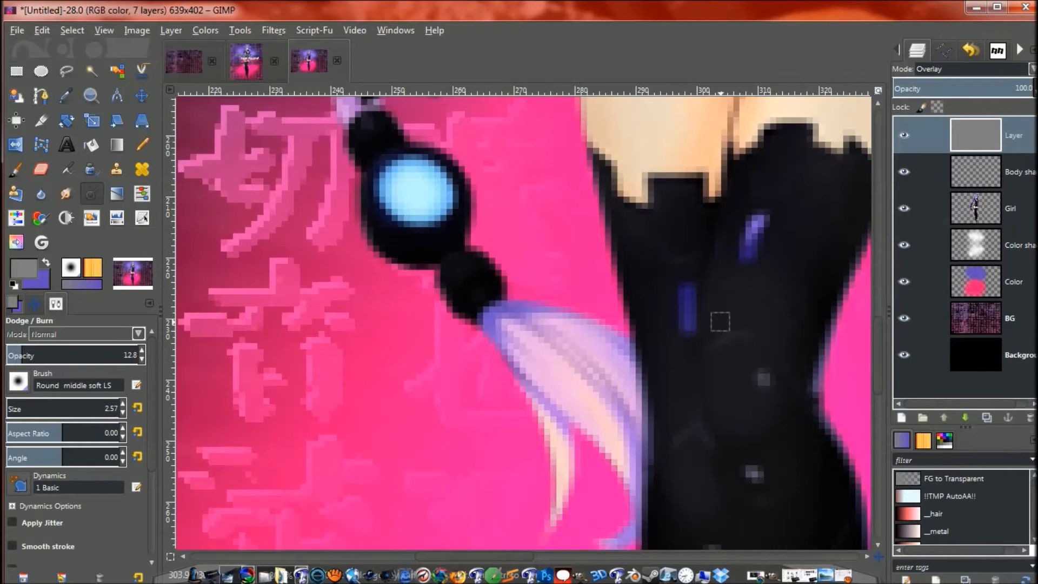
key("bracketright")
key("bracketright")
key("bracketright")
key("bracketright")
key("bracketright")
key("bracketright")
key("bracketright")
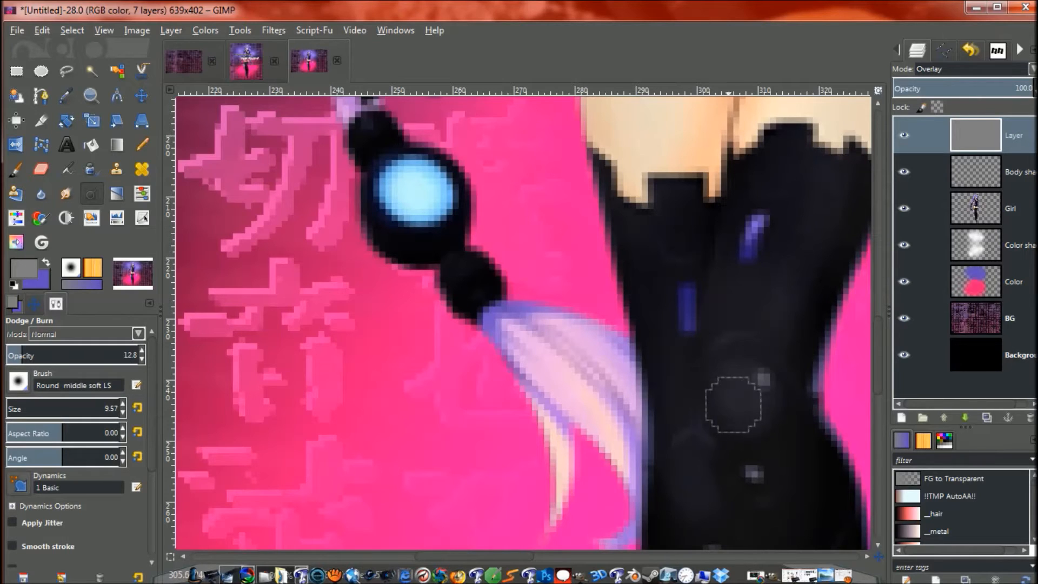
scroll(681, 340, "down", 2)
mouse_move(683, 323)
left_mouse_down()
mouse_move(680, 218)
mouse_move(697, 350)
mouse_move(692, 250)
left_mouse_up()
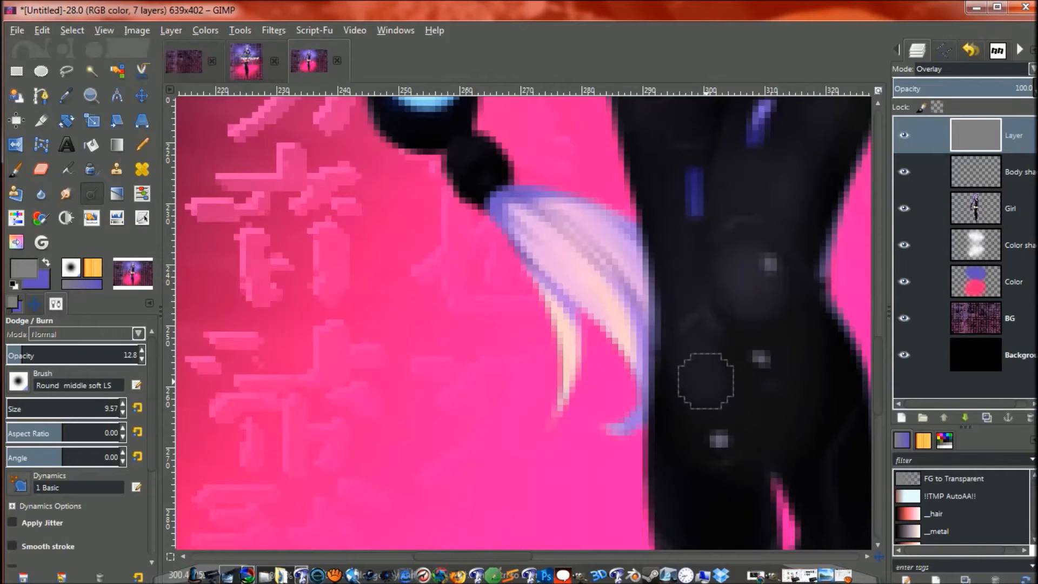
mouse_move(705, 381)
left_mouse_down()
mouse_move(669, 290)
mouse_move(669, 234)
mouse_move(633, 155)
mouse_move(670, 282)
left_mouse_up()
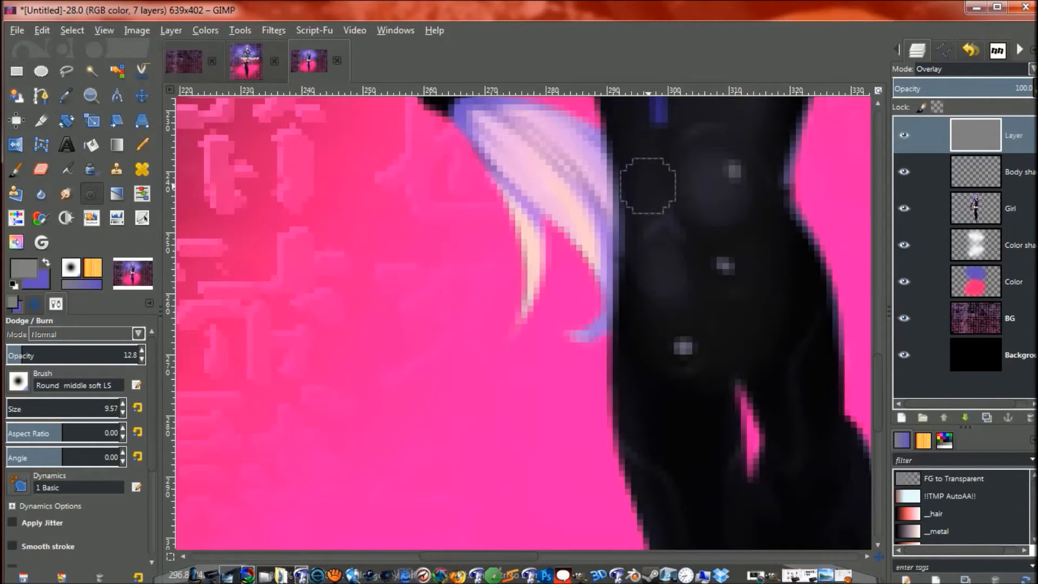
mouse_move(662, 254)
left_mouse_down()
mouse_move(579, 108)
mouse_move(569, 111)
left_mouse_up()
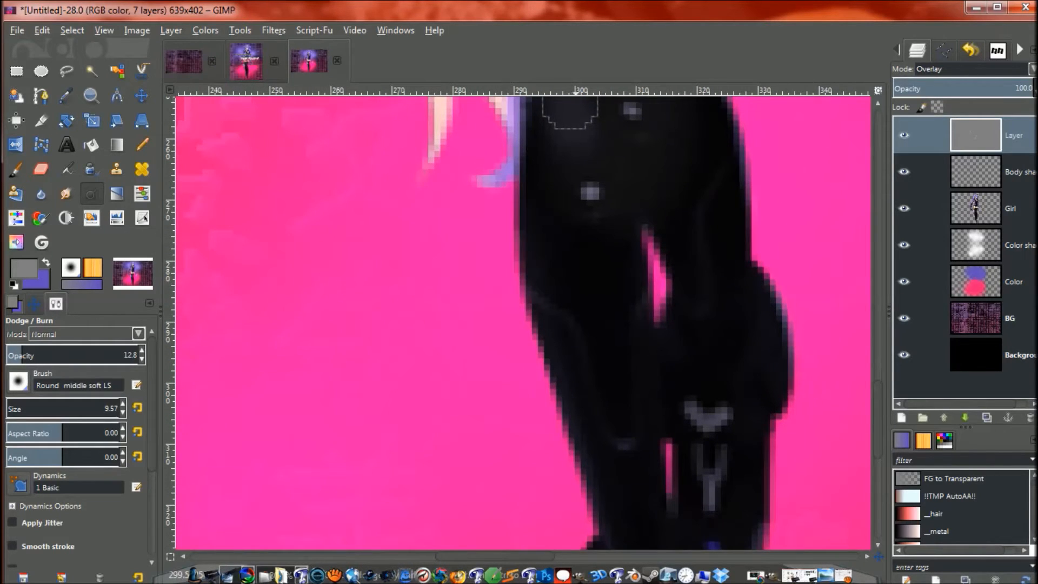
- Dodge highlights along the girl's lower legs and boots with the same 9.57 brush
scroll(747, 405, "down", 3)
scroll(700, 289, "right", 1)
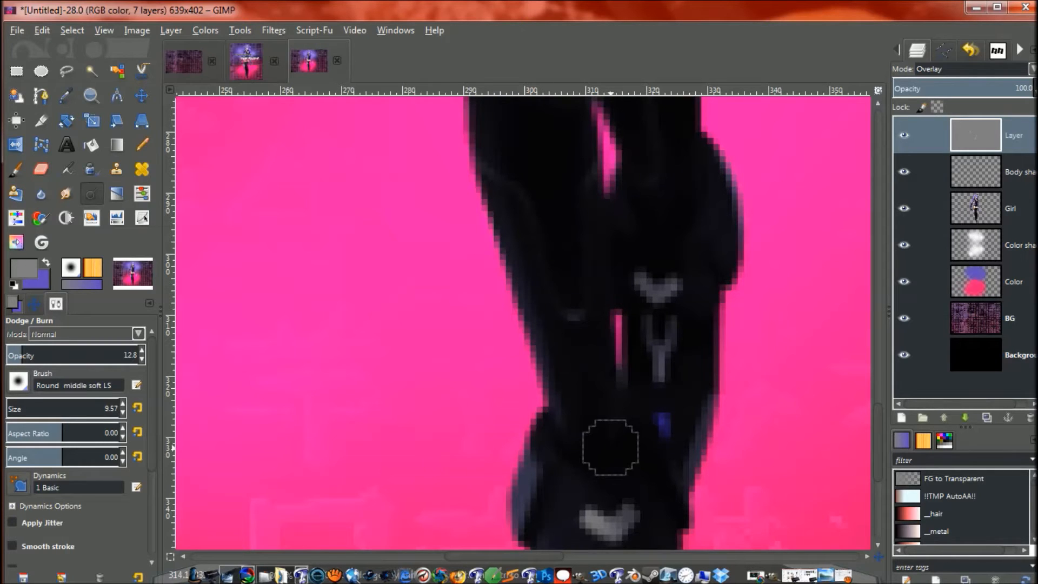
mouse_move(610, 447)
left_mouse_down()
mouse_move(586, 274)
mouse_move(626, 319)
left_mouse_up()
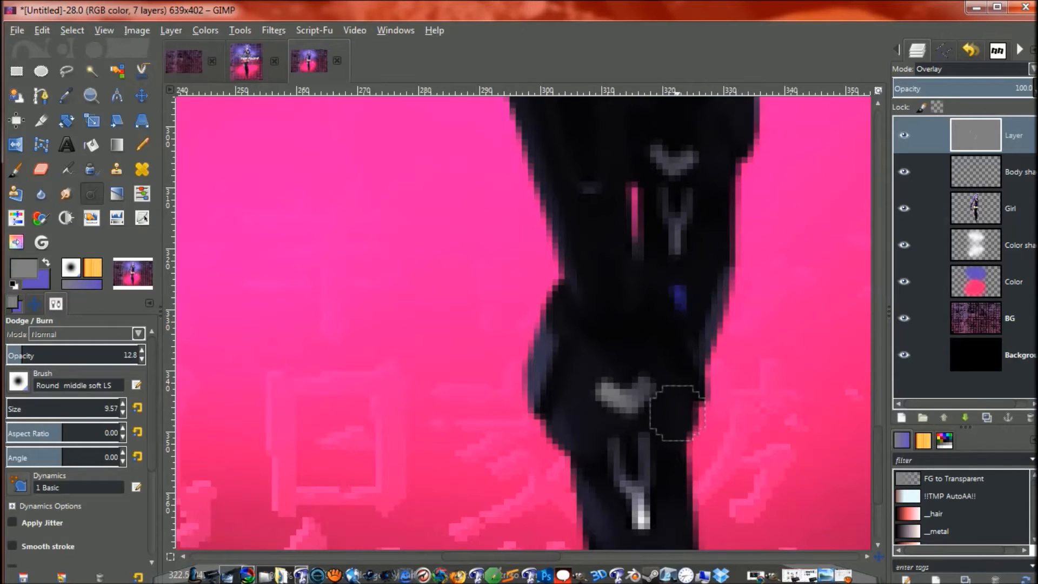
mouse_move(677, 396)
left_mouse_down()
mouse_move(665, 359)
mouse_move(665, 417)
mouse_move(584, 377)
mouse_move(573, 424)
left_mouse_up()
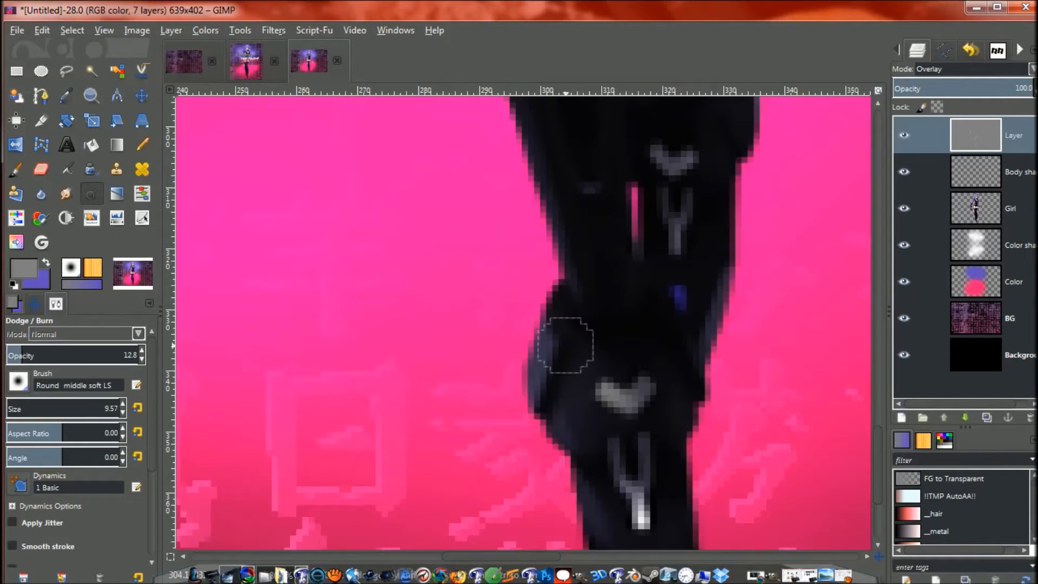
- Toggle the gray Overlay layer's visibility repeatedly to compare the whole figure with and without the dodge and burn work
scroll(565, 345, "down", 7)
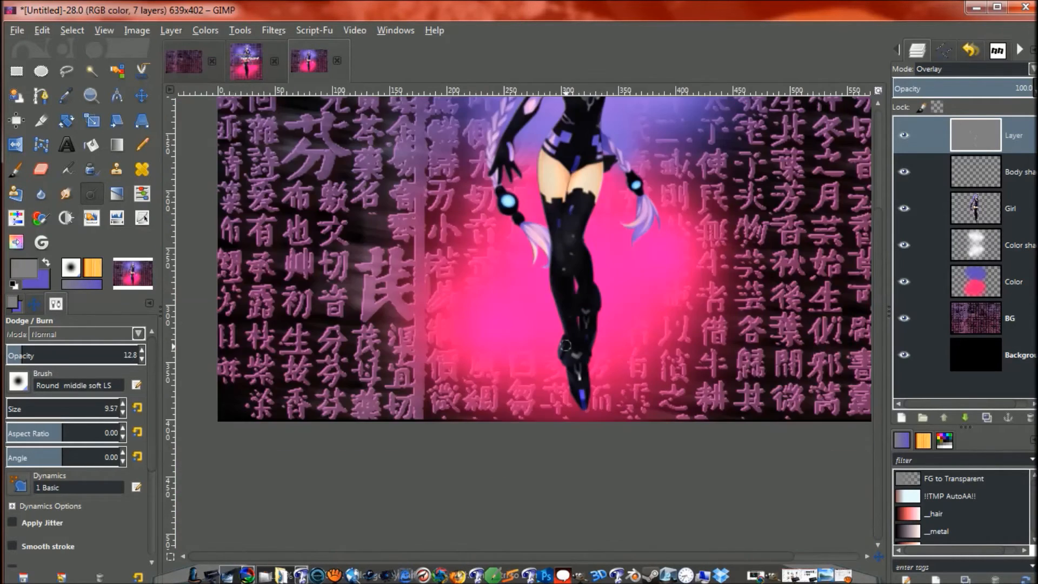
scroll(565, 344, "up", 2)
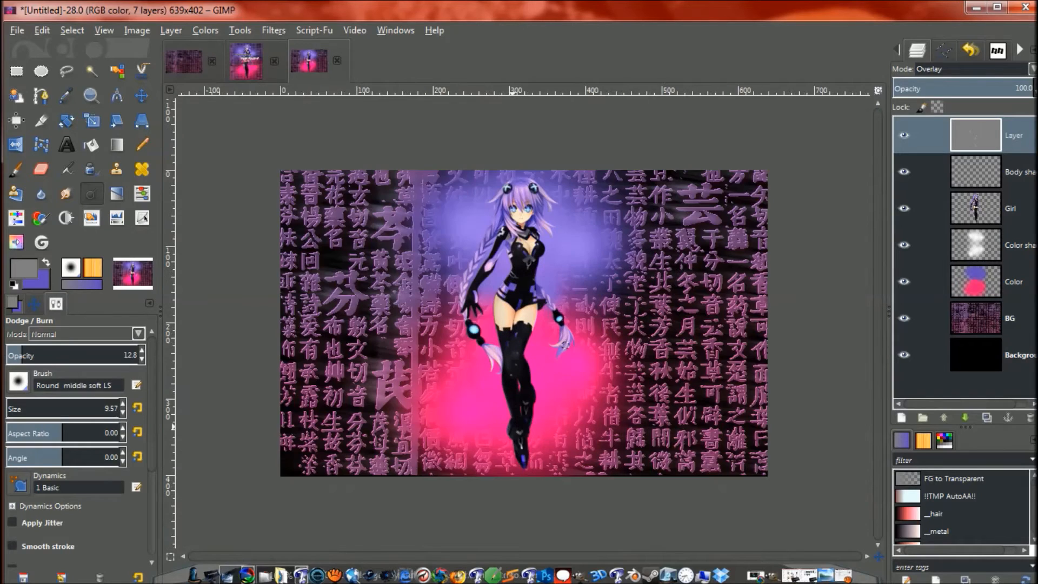
scroll(564, 345, "up", 1)
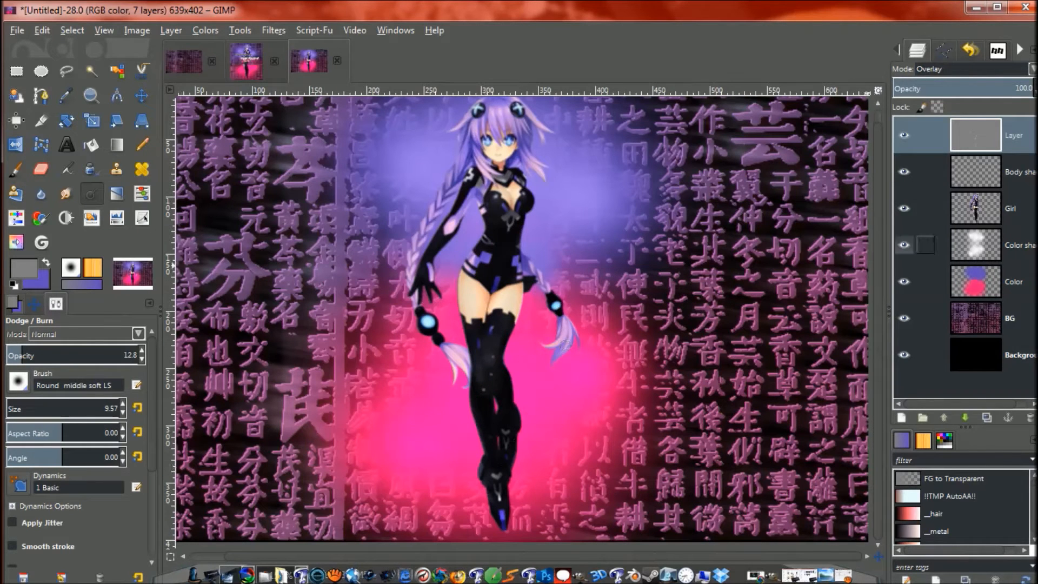
left_click(904, 135)
left_click(904, 135)
left_click(903, 135)
left_click(903, 135)
left_click(903, 135)
left_click(903, 135)
left_click(904, 136)
left_click(903, 135)
left_click(903, 135)
left_click(903, 135)
left_click(903, 135)
left_click(904, 135)
left_click(903, 135)
left_click(904, 135)
left_click(904, 135)
left_click(903, 135)
left_click(904, 135)
left_click(903, 135)
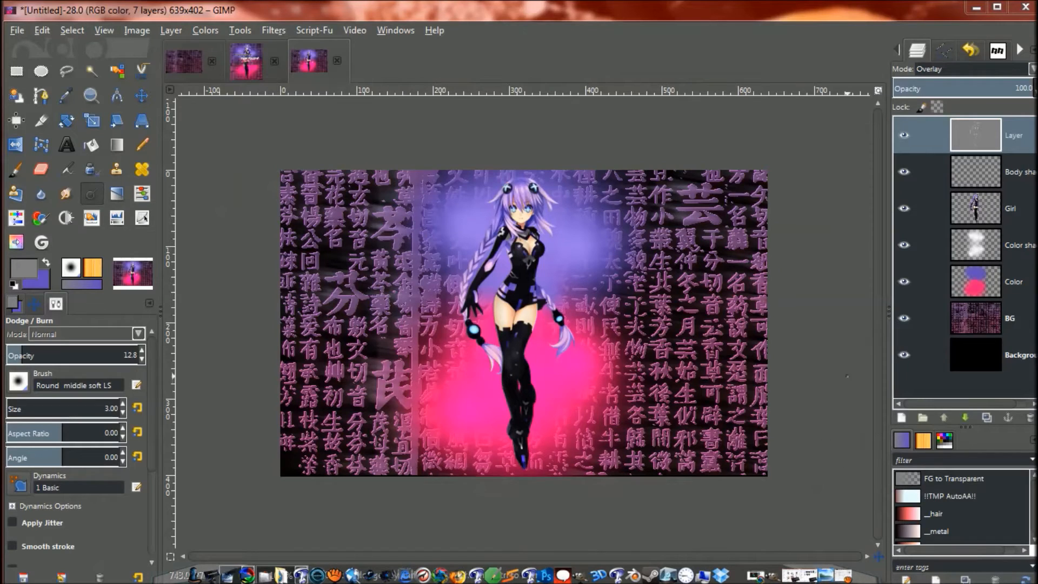
left_click(903, 135)
left_click(903, 135)
left_click(904, 136)
left_click(903, 135)
left_click(903, 135)
left_click(904, 136)
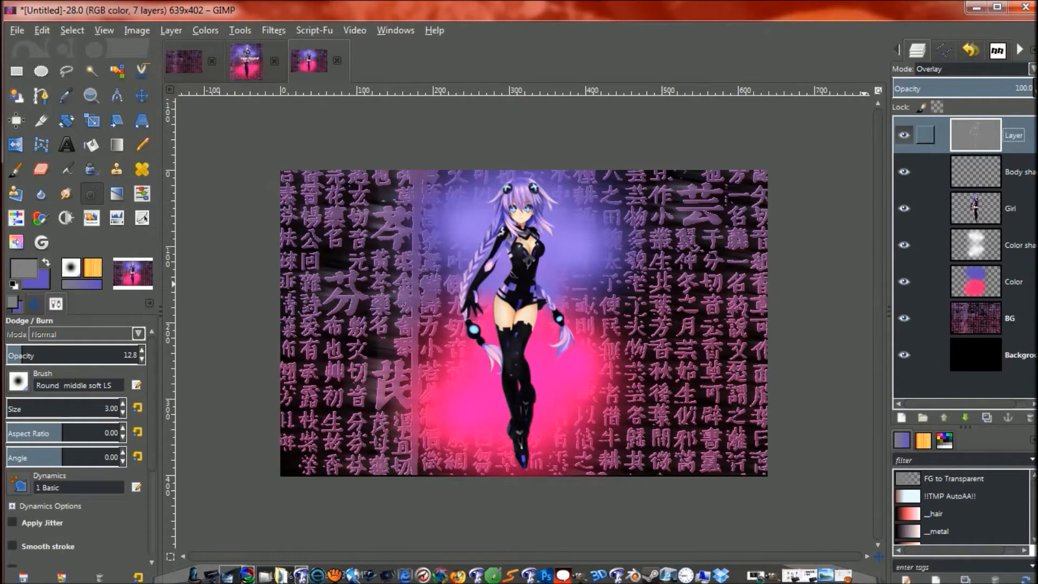
scroll(709, 196, "up", 1)
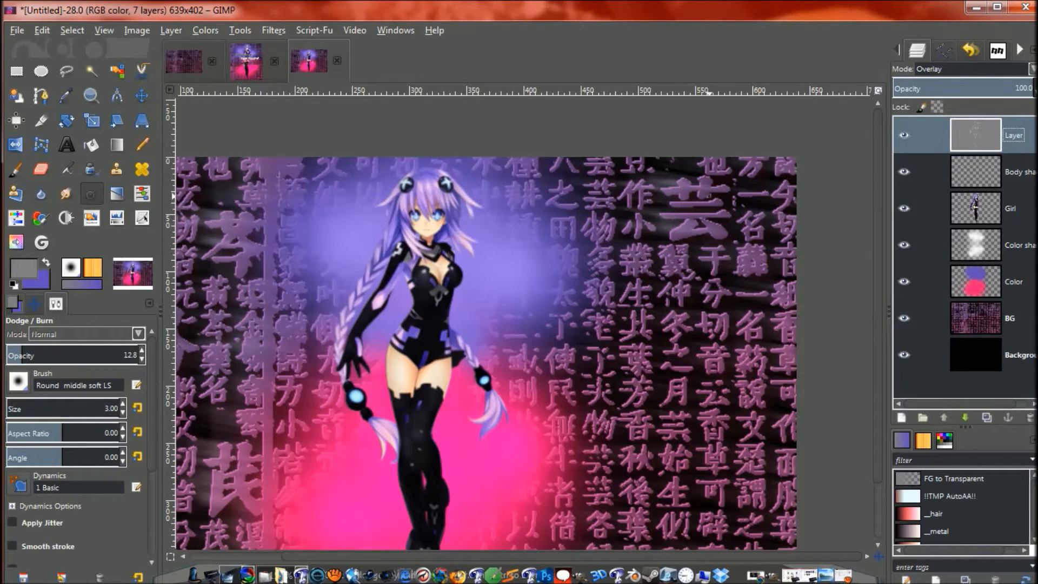
left_click(904, 135)
left_click(903, 135)
left_click(904, 135)
left_click(903, 135)
left_click(904, 135)
left_click(903, 135)
left_click(904, 135)
left_click(904, 135)
left_click(904, 135)
left_click(903, 135)
left_click(903, 135)
left_click(904, 135)
left_click(904, 135)
left_click(903, 135)
left_click(903, 135)
left_click(904, 135)
left_click(903, 135)
left_click(904, 136)
left_click(904, 135)
left_click(903, 135)
left_click(904, 135)
left_click(904, 135)
scroll(877, 298, "down", 3)
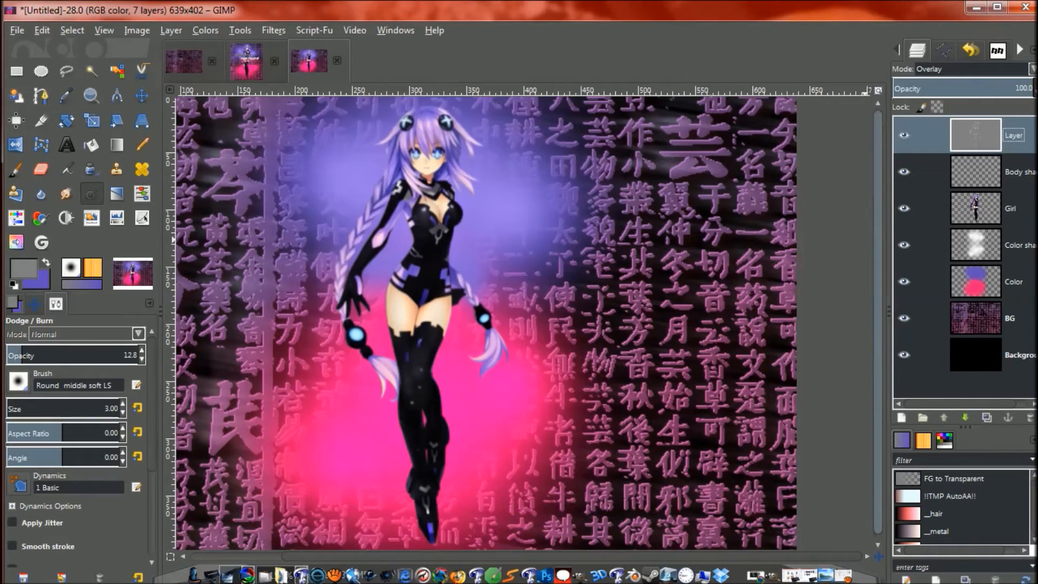
- Open C4D.png from the sig folder on the Desktop as a new layer directly above the white color-highlight layer, below the Girl layer
key("minus")
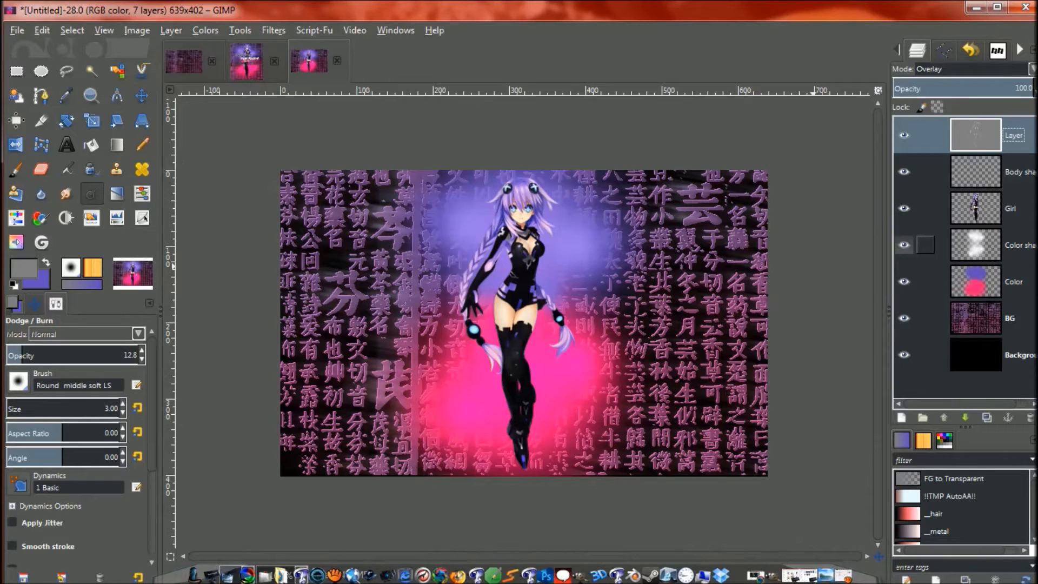
left_click(939, 245)
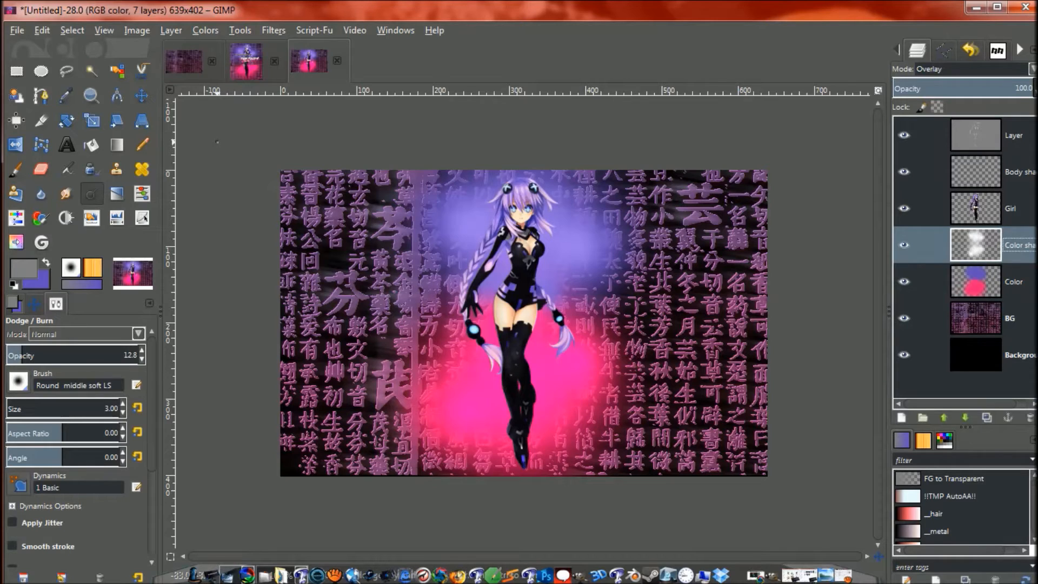
key("ctrl+o")
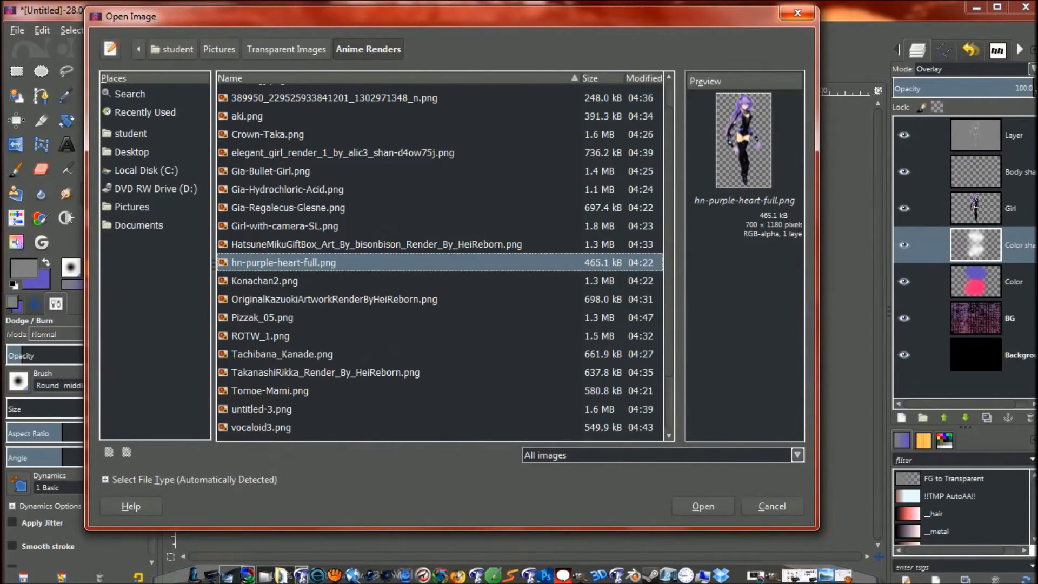
left_click(796, 13)
left_click(17, 30)
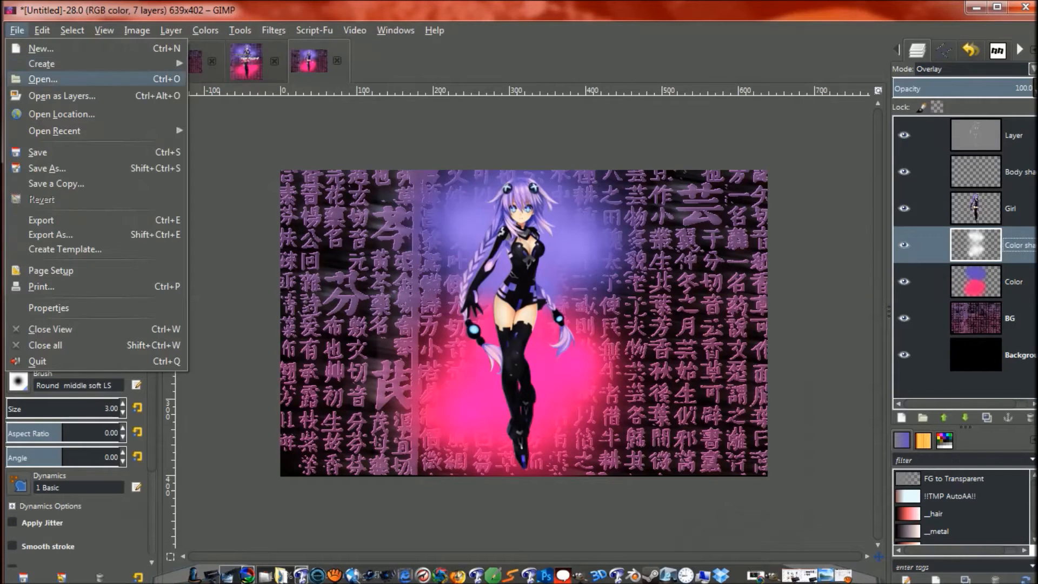
left_click(62, 96)
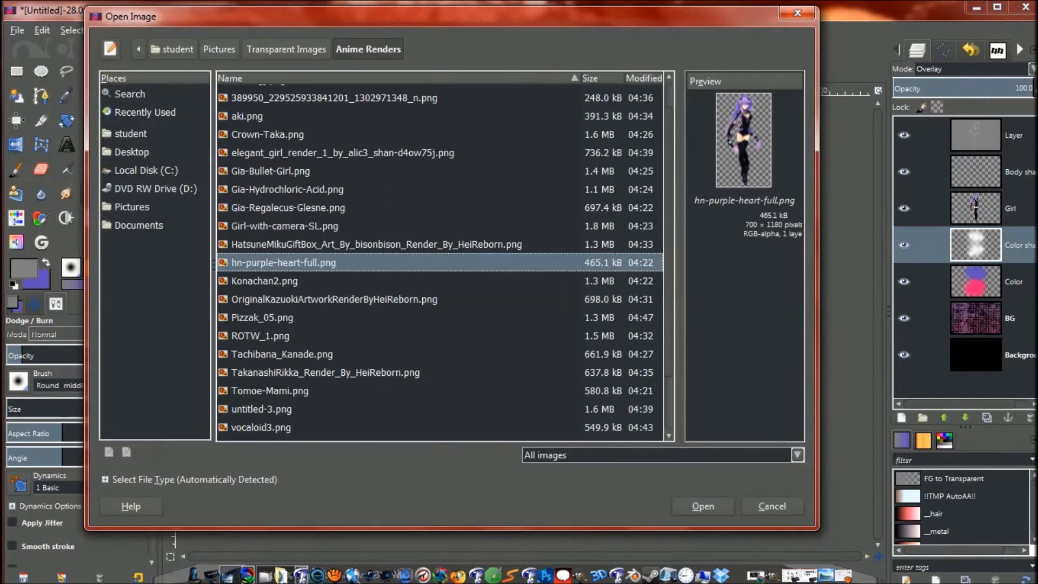
left_click(132, 151)
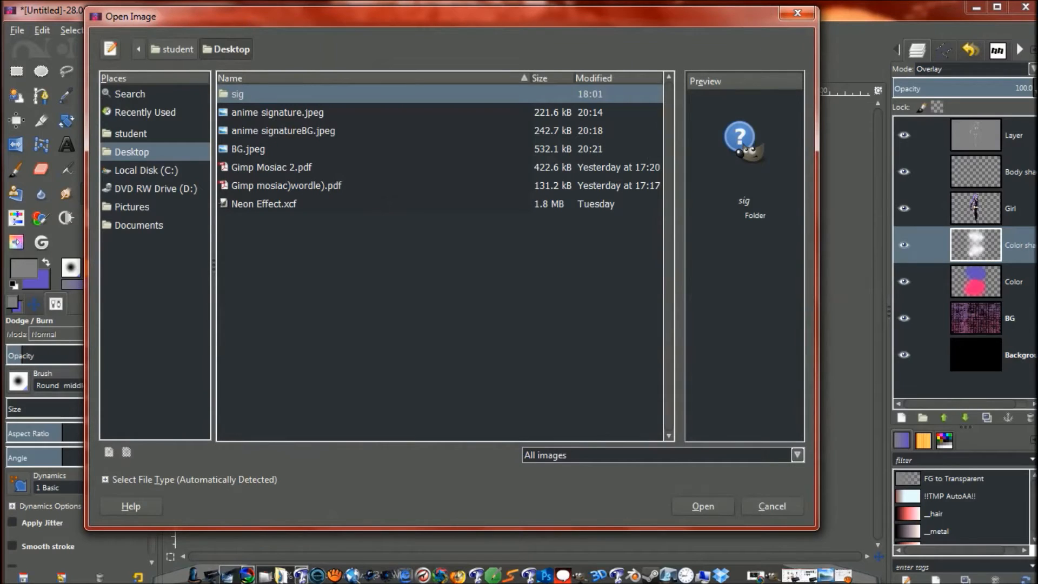
double_click(237, 94)
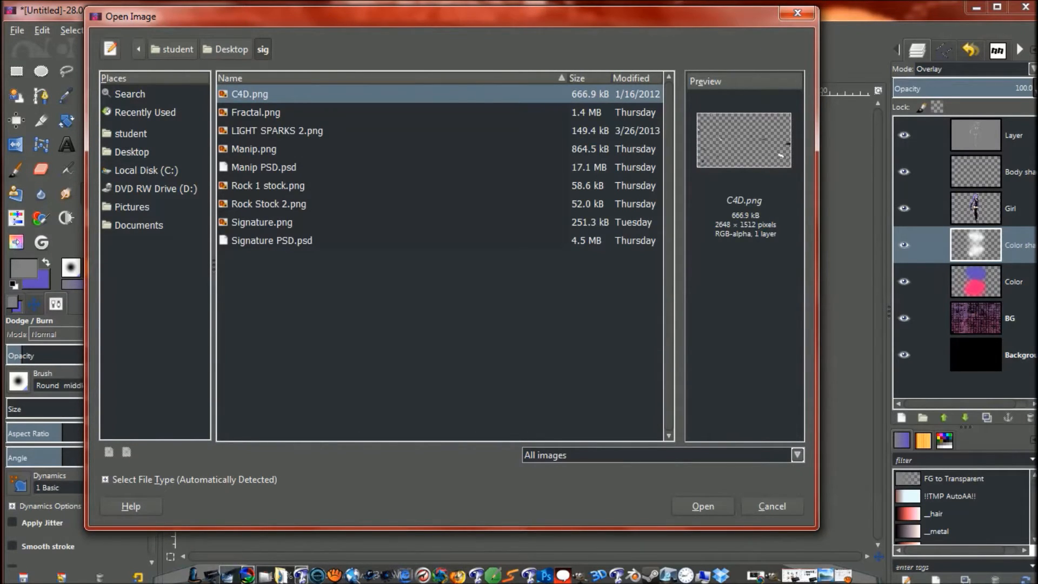
left_click(702, 506)
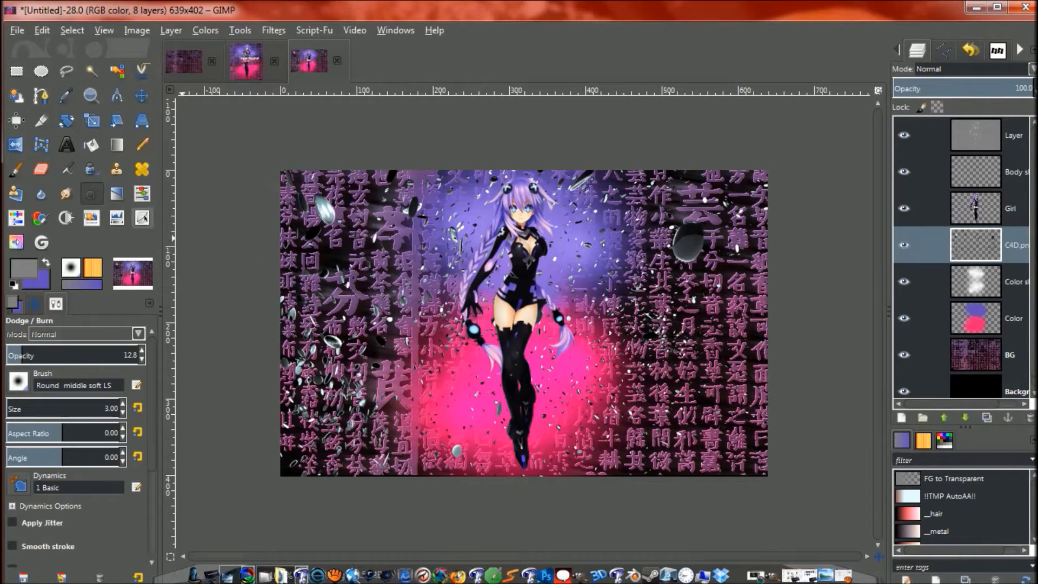
- With the Paintbrush at 100 opacity, size 429.14 and the default black foreground, paint the C4D shards across the background's left and middle black
left_click(16, 169)
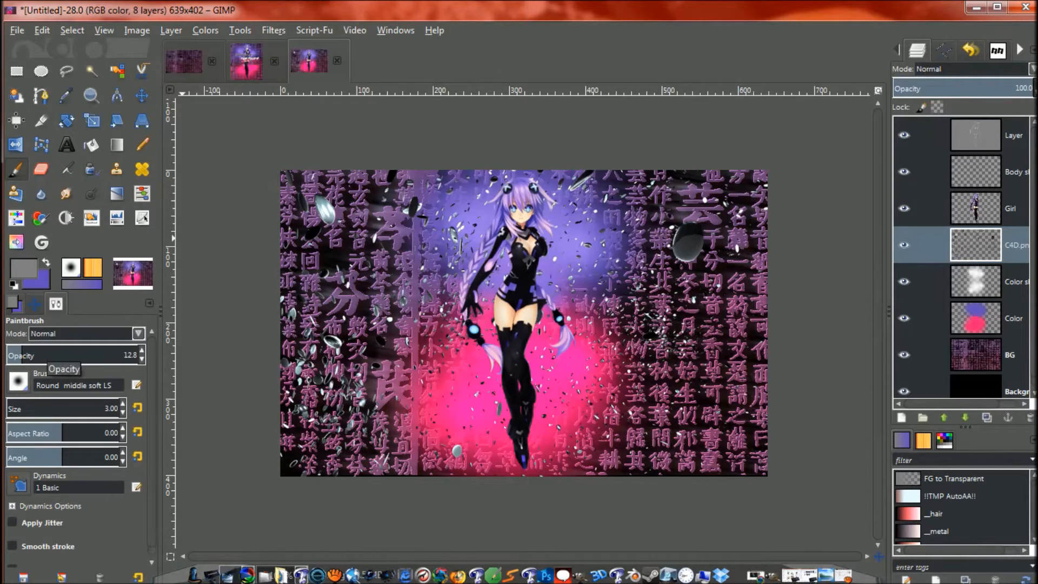
left_click_drag(49, 357, 145, 357)
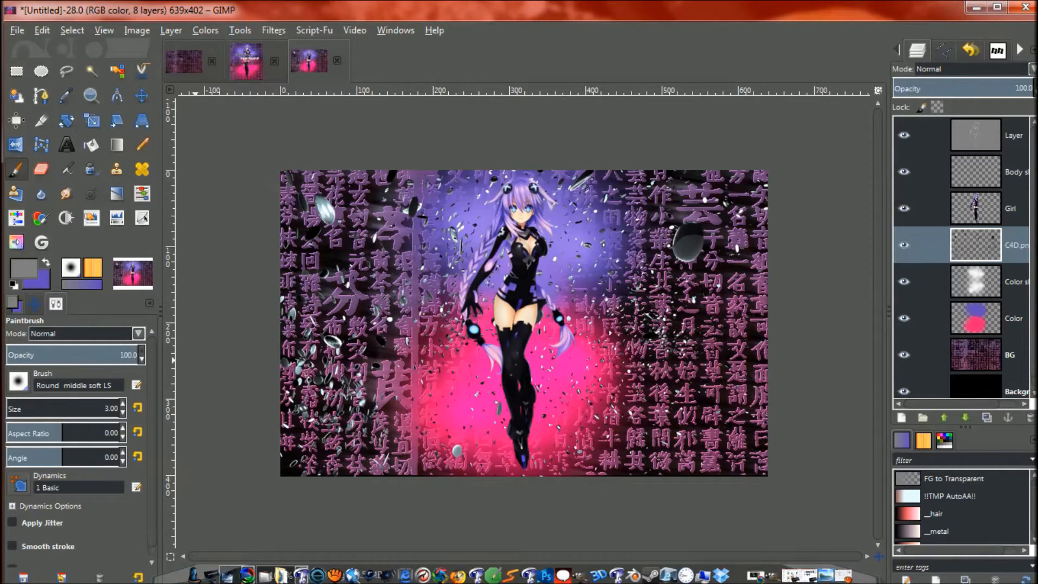
key("d")
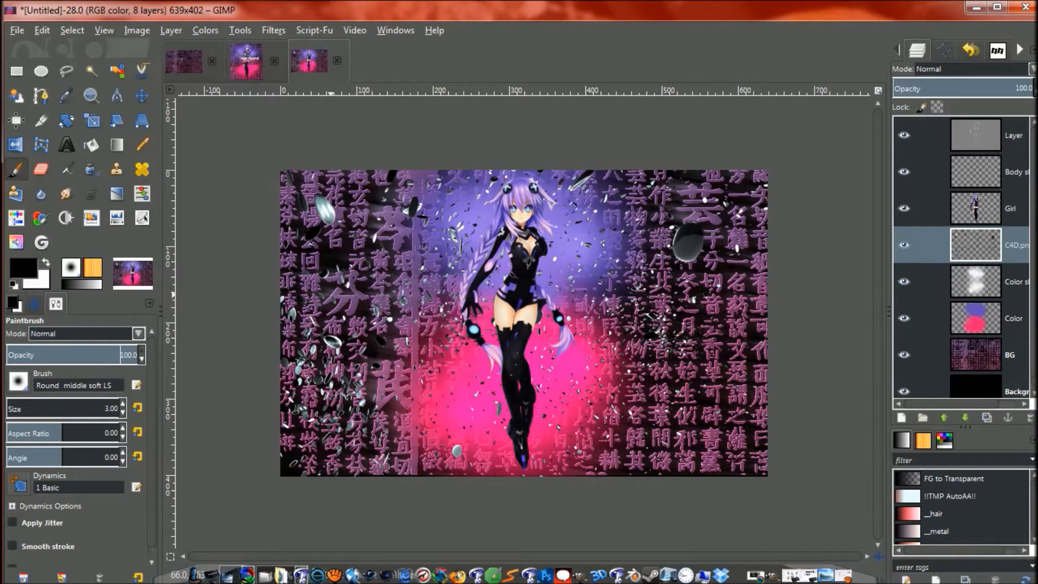
left_click_drag(11, 408, 54, 408)
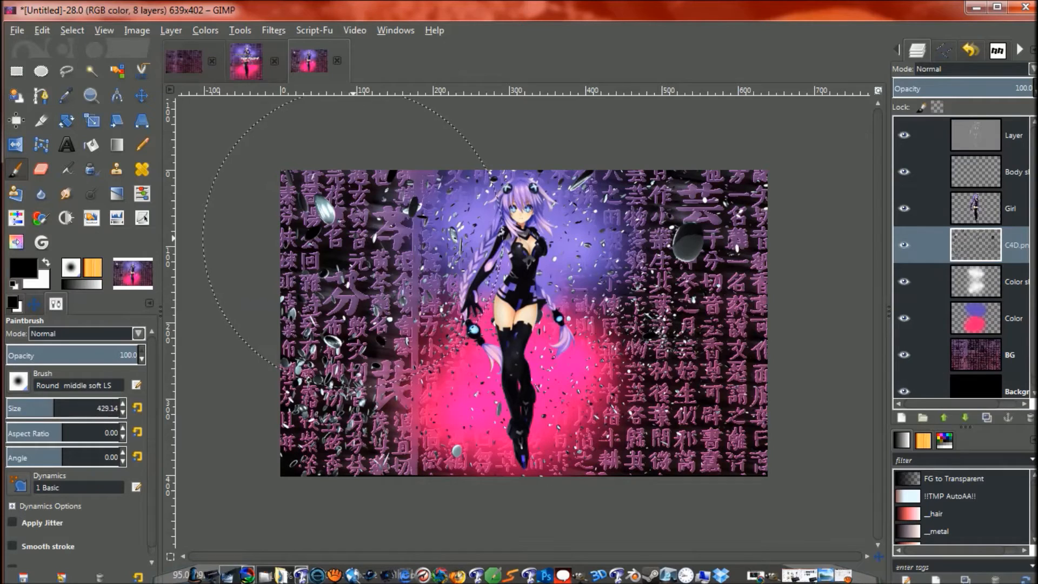
left_click(356, 218)
mouse_move(357, 217)
left_mouse_down()
mouse_move(328, 243)
mouse_move(326, 298)
mouse_move(359, 323)
left_mouse_up()
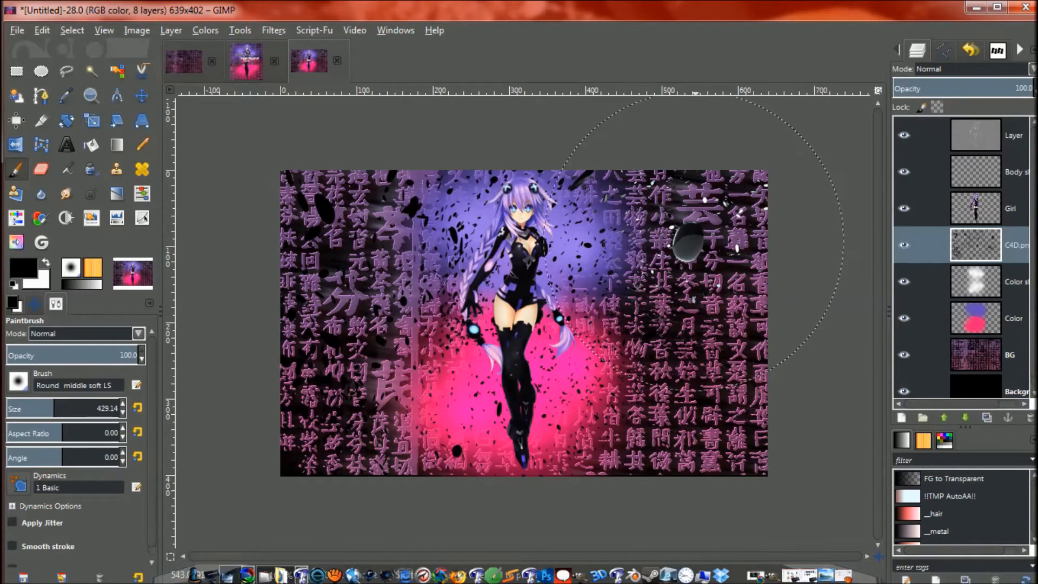
- Reduce the brush size to 150.51 and paint the remaining small shards on the right black, sparing the large disc-shaped one
key("bracketleft")
key("bracketleft")
key("bracketleft")
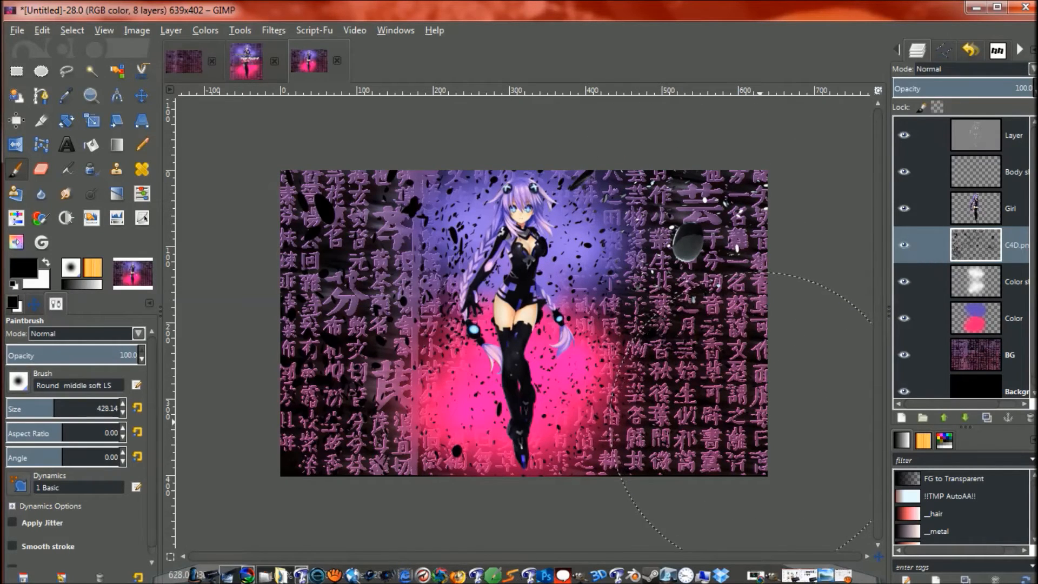
key("bracketleft")
key("bracketleft")
key("bracketleft")
key("bracketleft")
key("bracketleft")
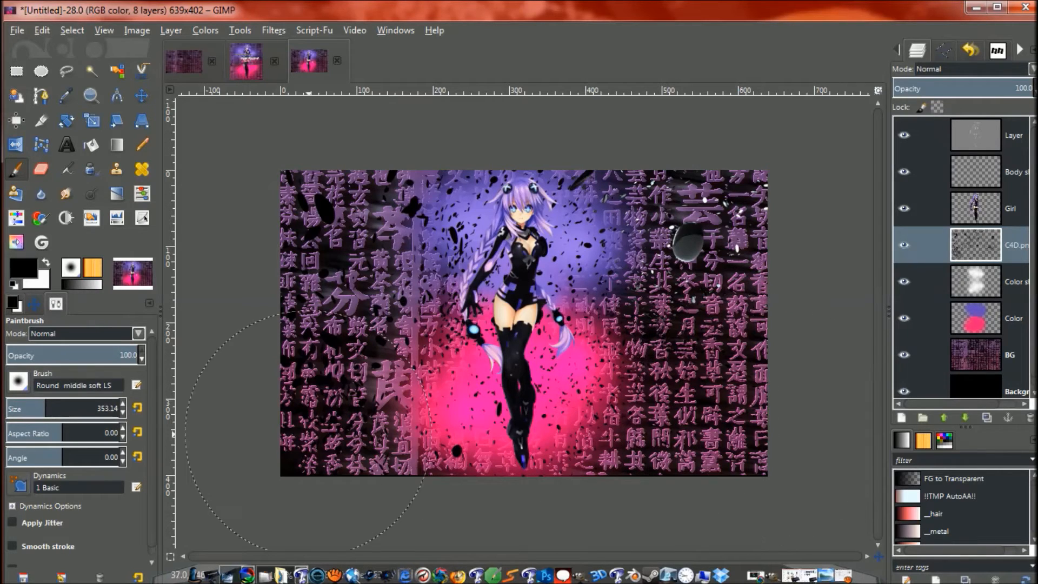
left_click(98, 408)
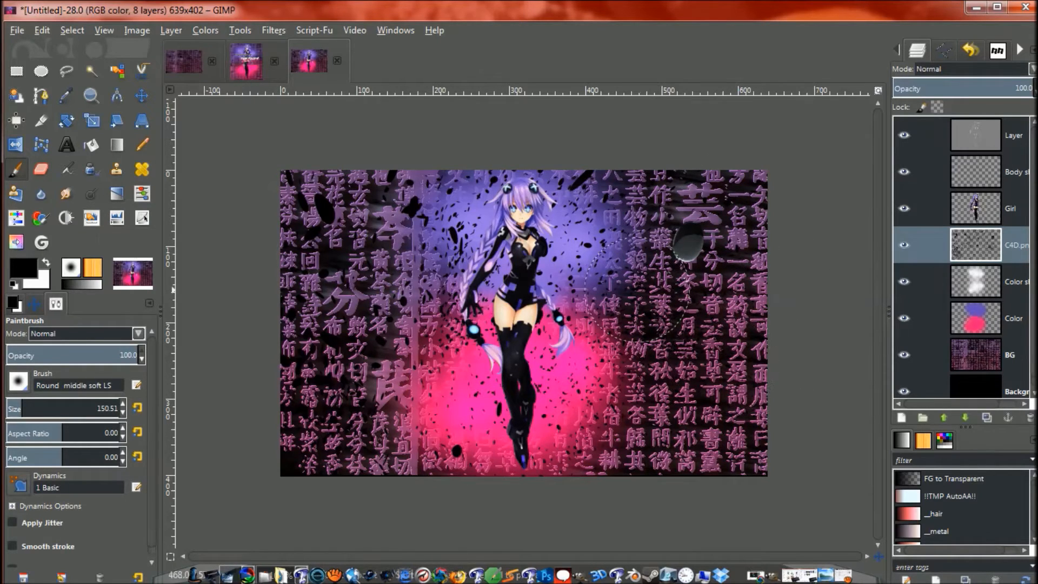
- Rectangle-select the large disc-shaped shard on the C4D layer with a selection about 77 × 62 px
key("r")
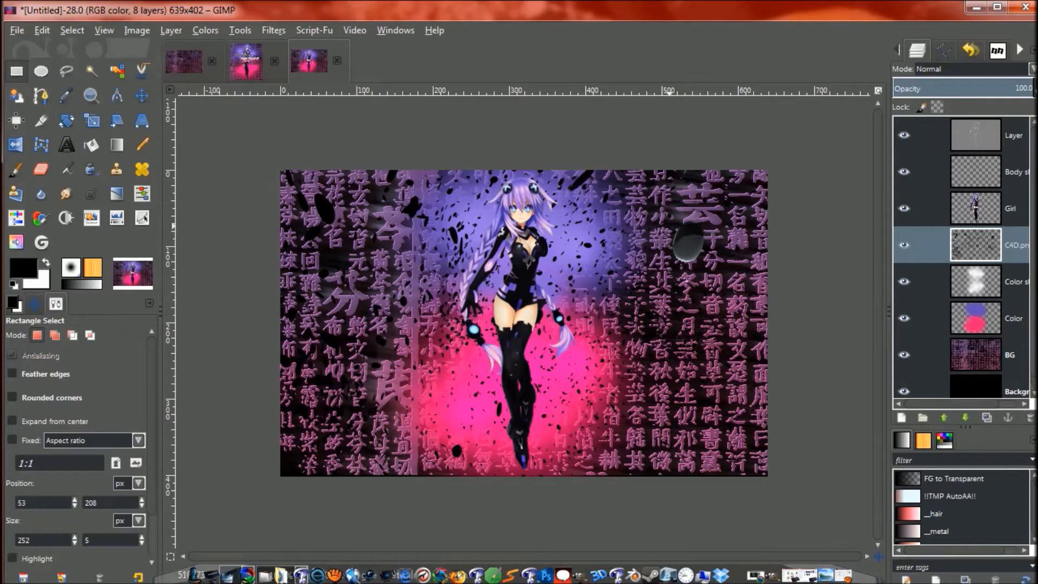
left_click_drag(656, 207, 731, 268)
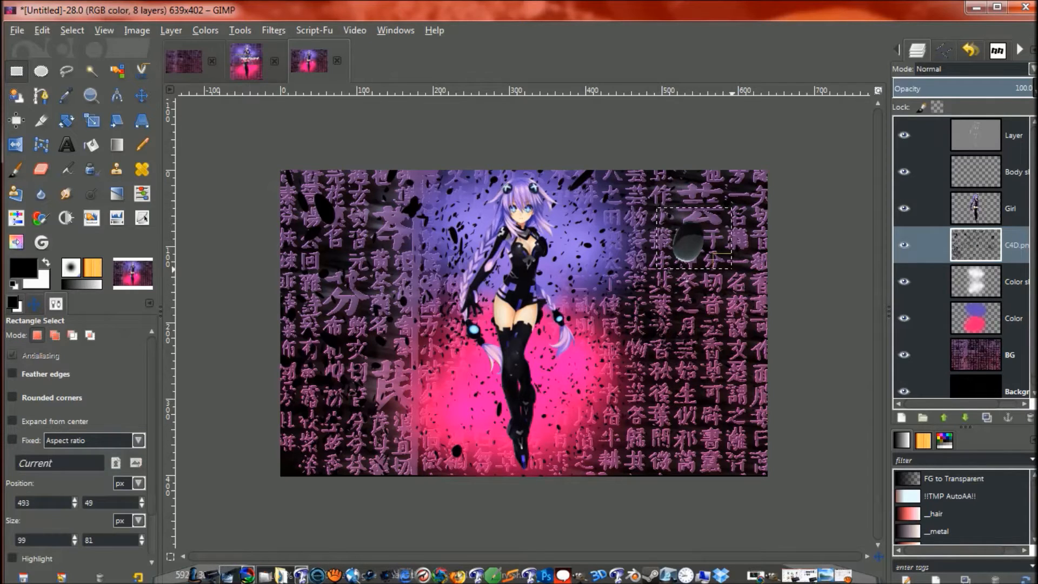
key("ctrl+shift+a")
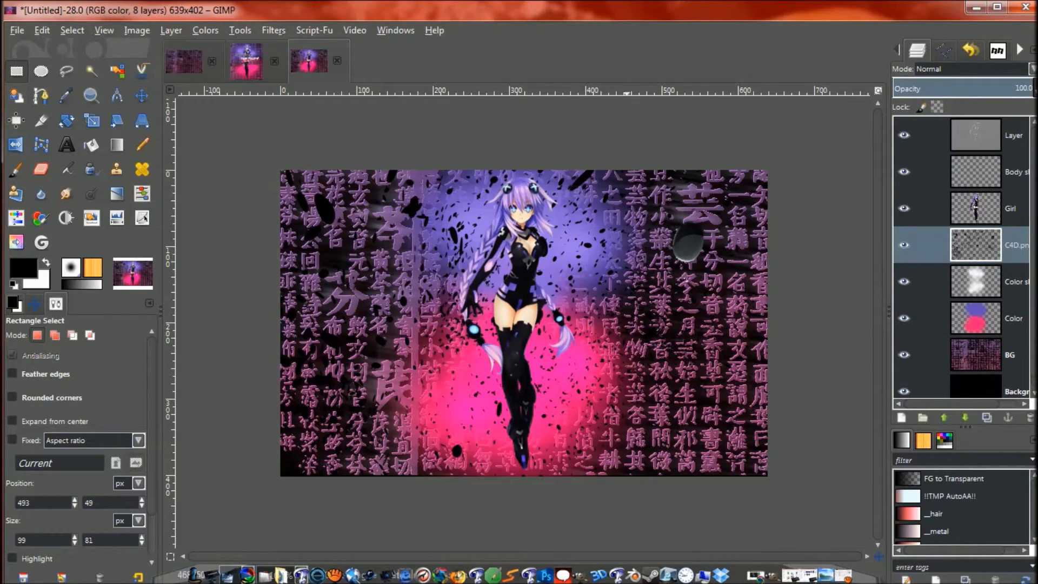
left_click_drag(663, 222, 722, 251)
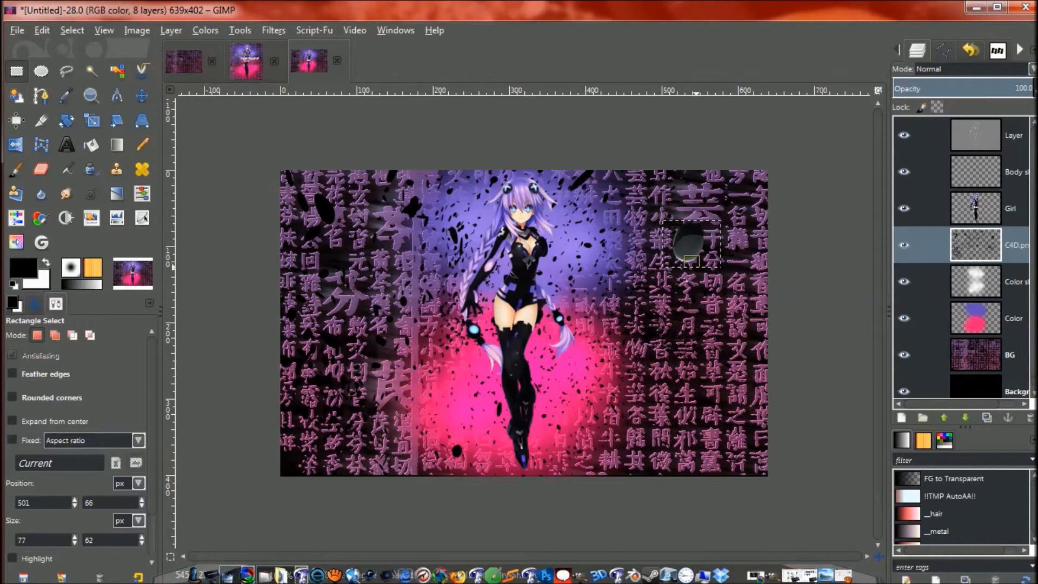
- Copy and paste the selected disc as its own new layer, and move it over the pink glow beside the girl's legs
left_click(142, 96)
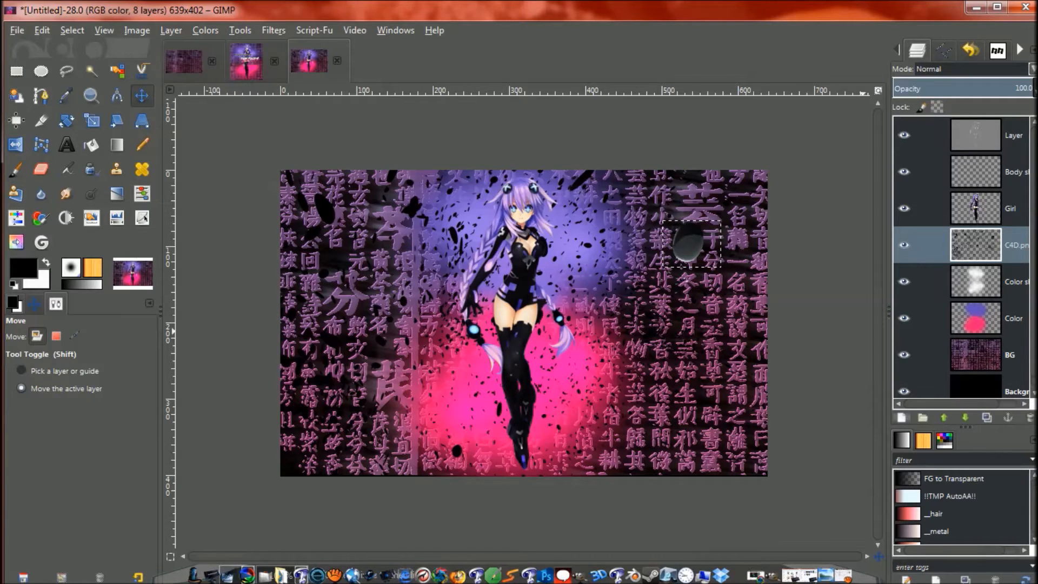
left_click(901, 417)
left_click(168, 294)
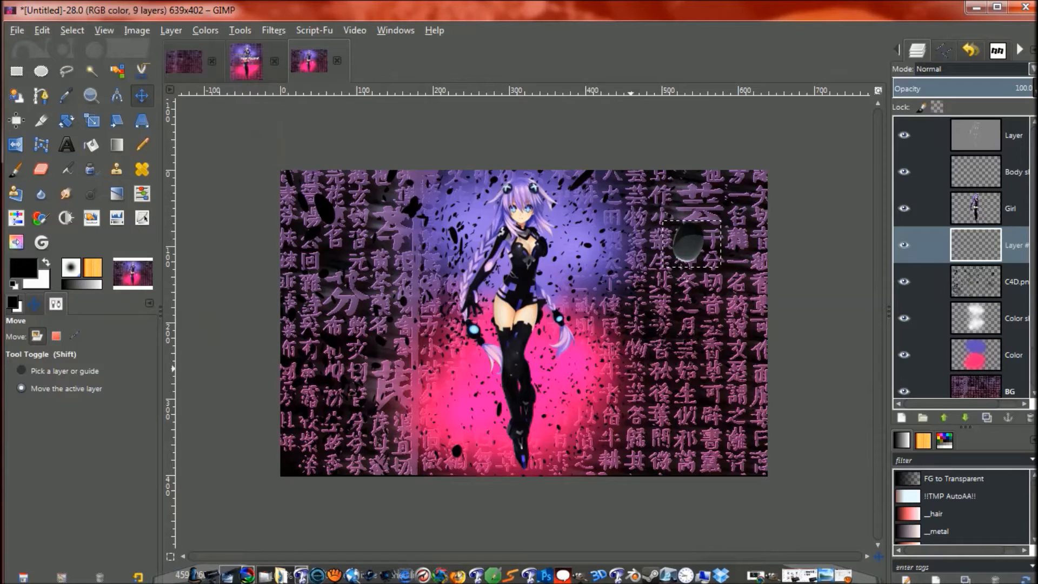
key("ctrl+v")
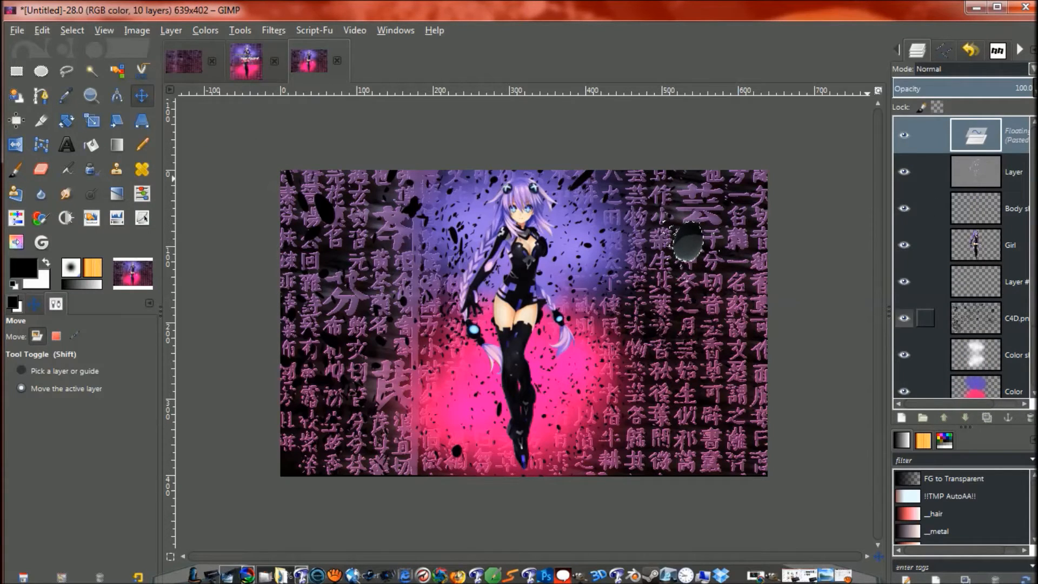
left_click(901, 417)
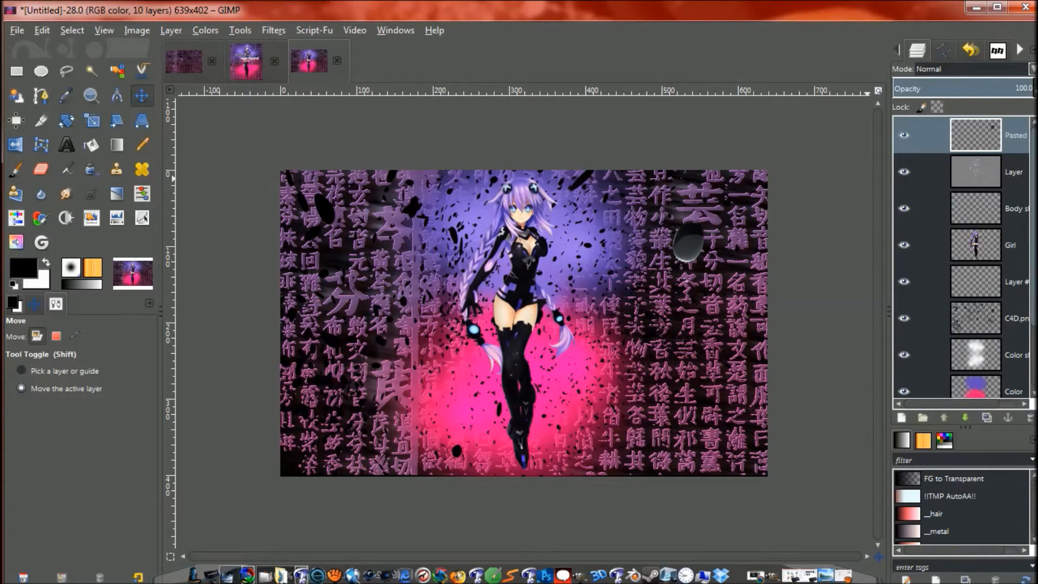
left_click_drag(693, 244, 438, 380)
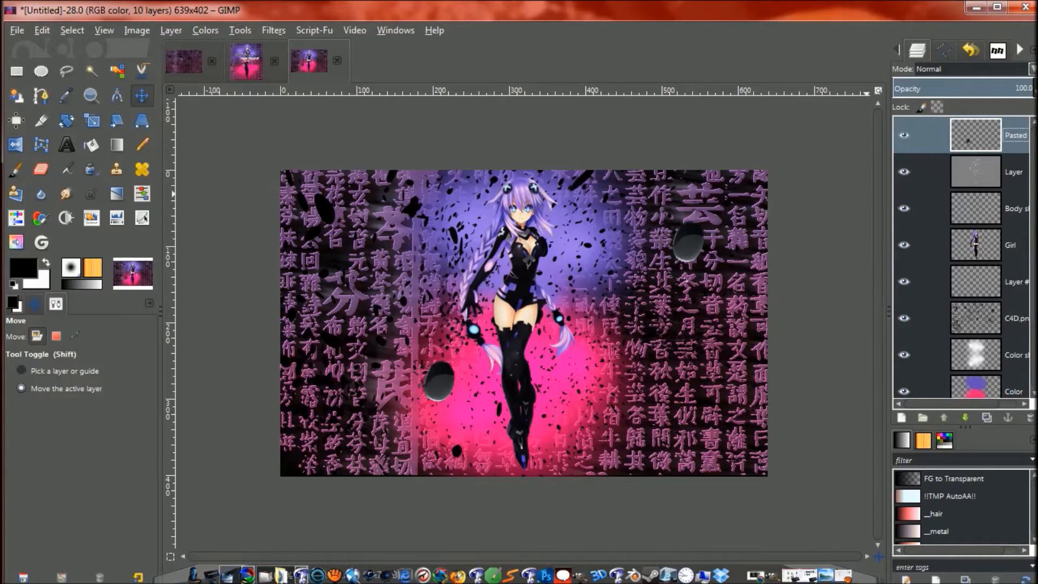
- Reorder the pasted disc layer to sit directly above the C4D layer and below Girl, and delete the empty layer
left_click(965, 417)
left_click(965, 417)
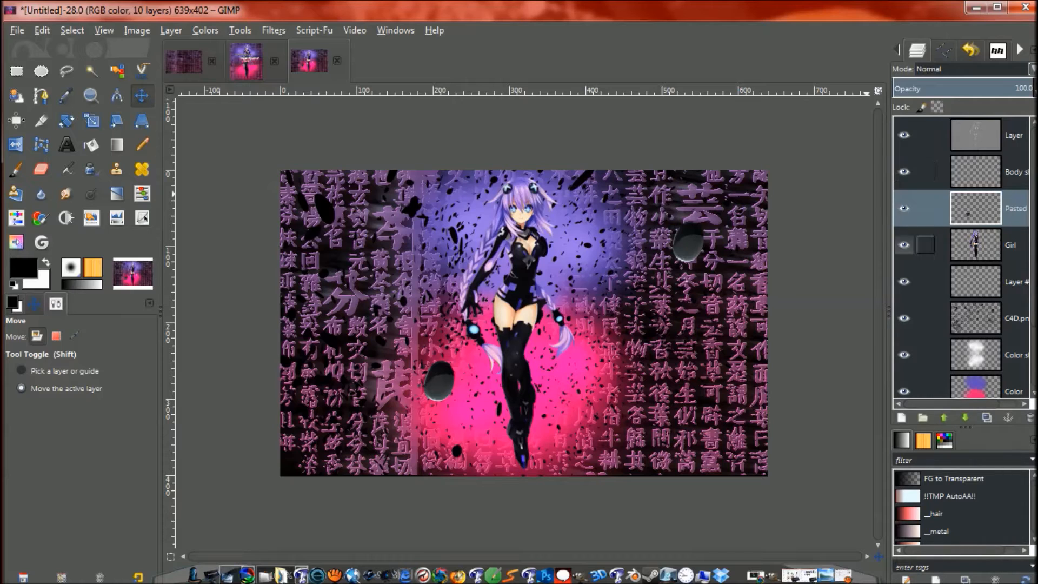
left_click(965, 417)
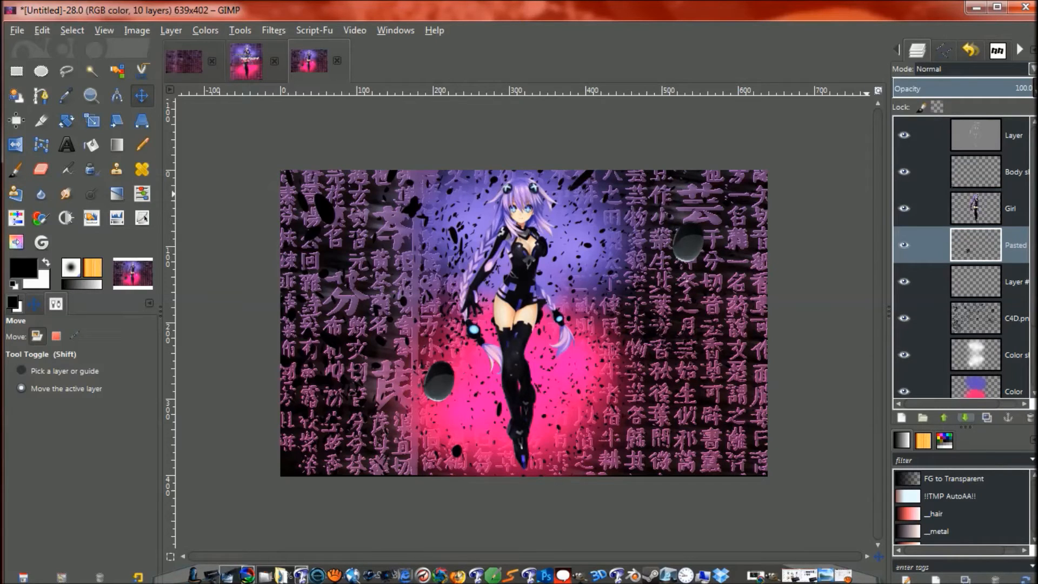
left_click(964, 417)
left_click(965, 418)
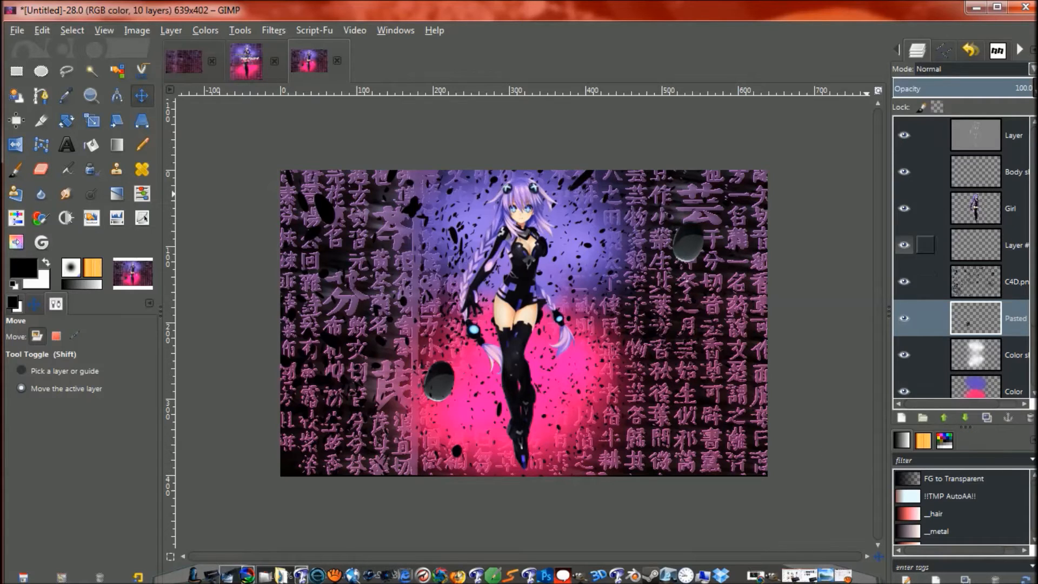
left_click(977, 245)
left_click(1027, 417)
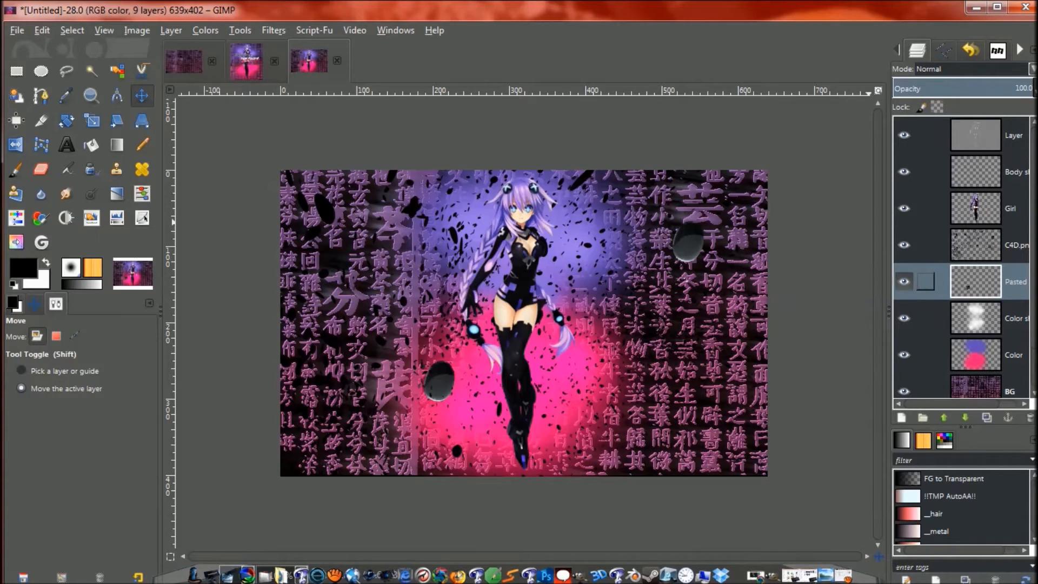
left_click(943, 417)
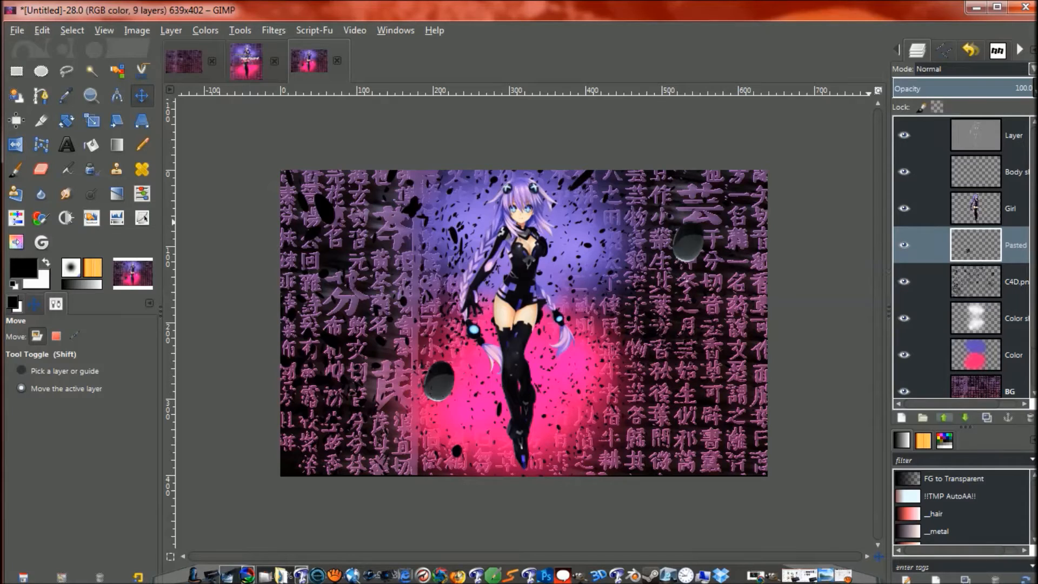
- Move the pasted disc to the canvas's lower-right corner and add a White (full opacity) layer mask to the C4D layer
left_click_drag(439, 379, 739, 419)
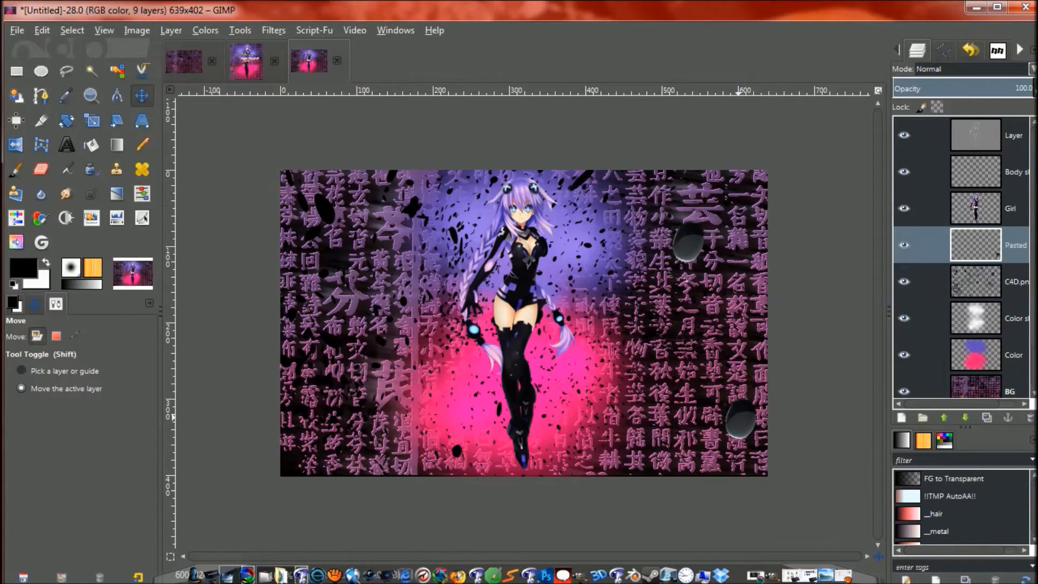
left_click(925, 281)
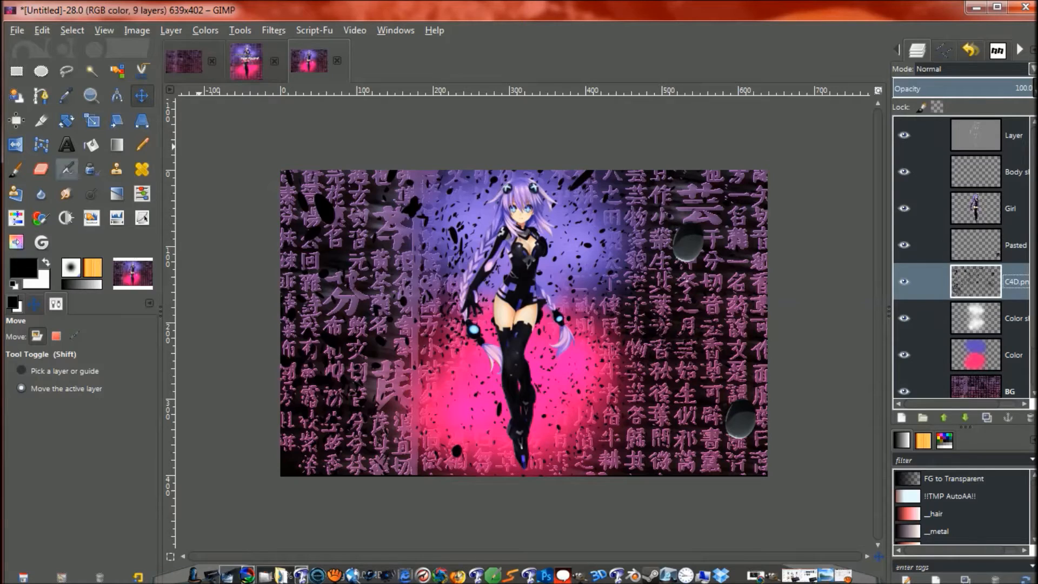
right_click(966, 281)
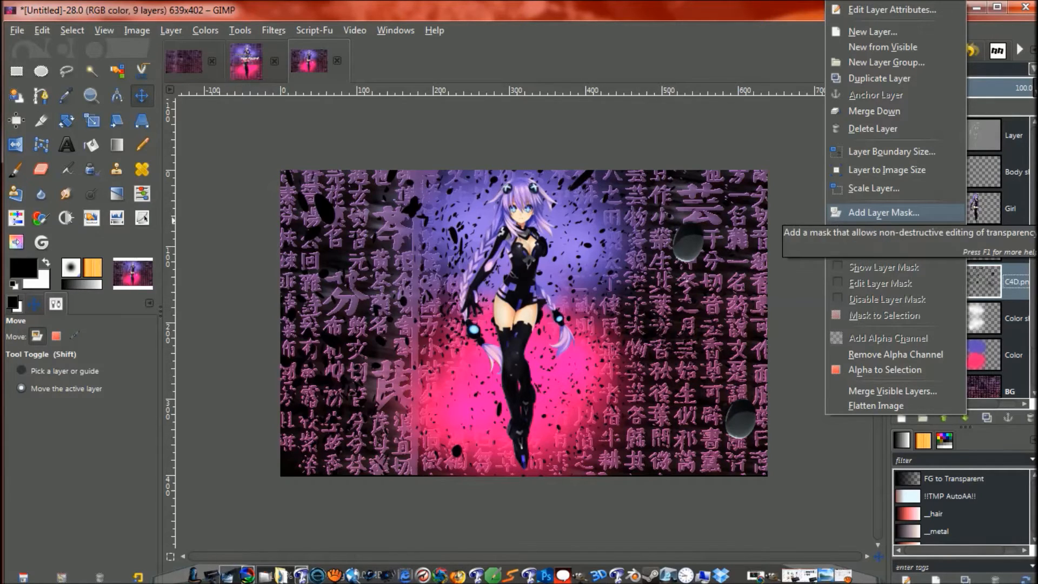
left_click(883, 212)
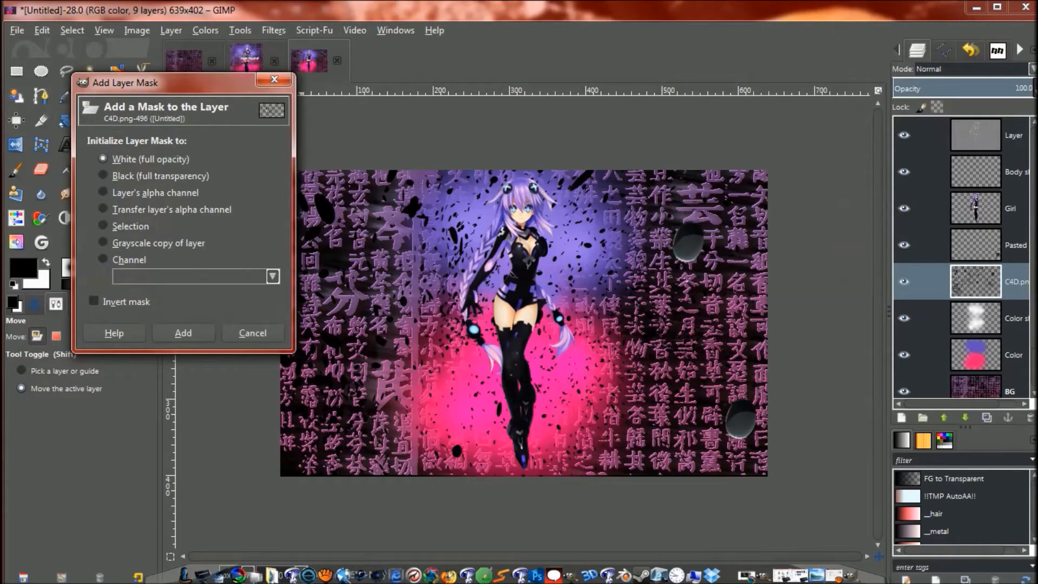
left_click(183, 332)
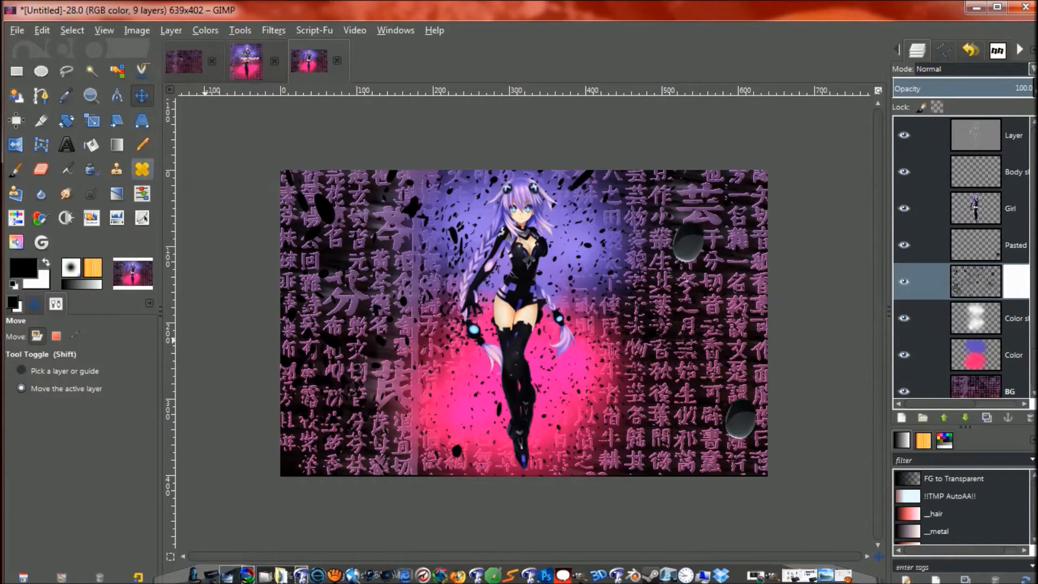
- Paint black on the C4D layer's mask with the Paintbrush at size 150.51, hiding the outer shards on both sides and the original large disc
left_click(17, 169)
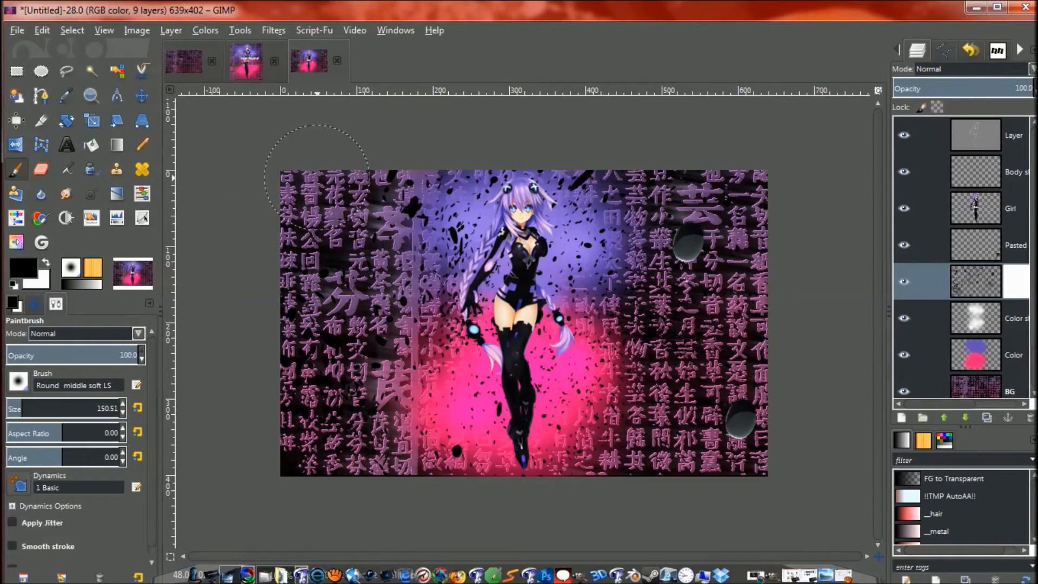
left_click_drag(306, 335, 370, 442)
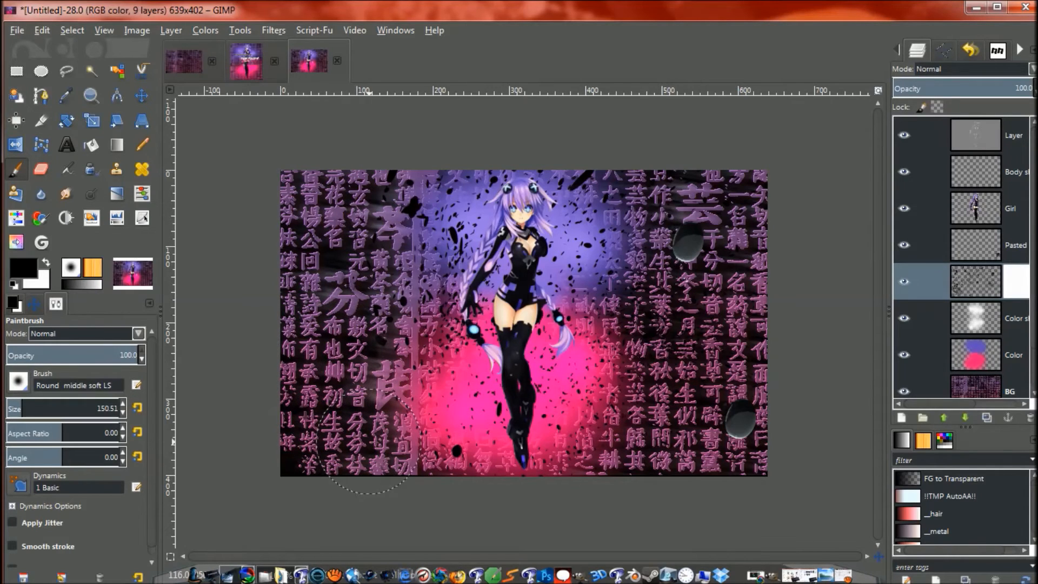
mouse_move(355, 458)
left_mouse_down()
mouse_move(375, 308)
mouse_move(373, 227)
mouse_move(381, 189)
mouse_move(394, 186)
mouse_move(370, 214)
mouse_move(365, 199)
left_mouse_up()
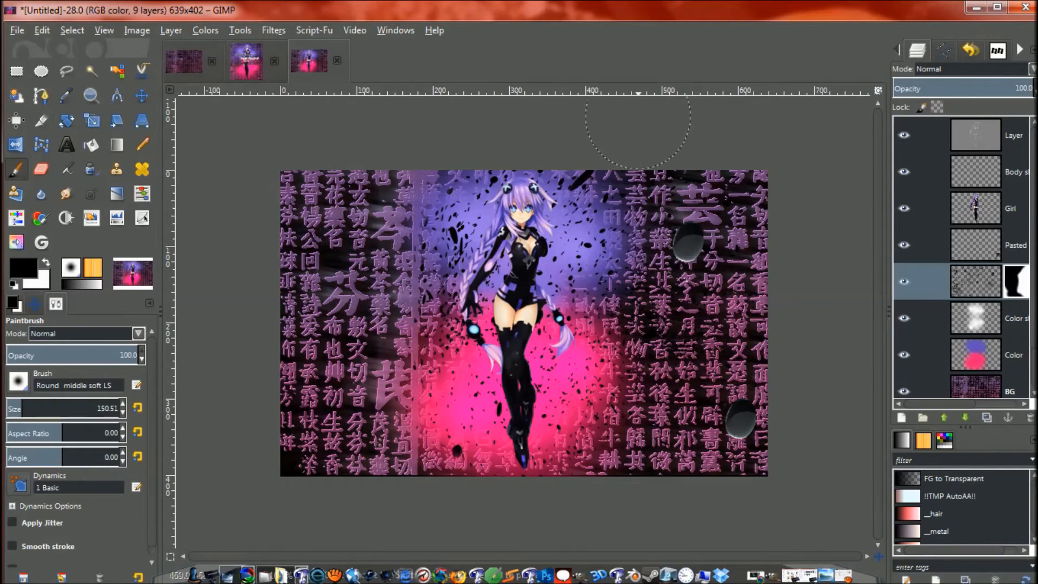
mouse_move(619, 146)
left_mouse_down()
mouse_move(605, 149)
mouse_move(621, 149)
left_mouse_up()
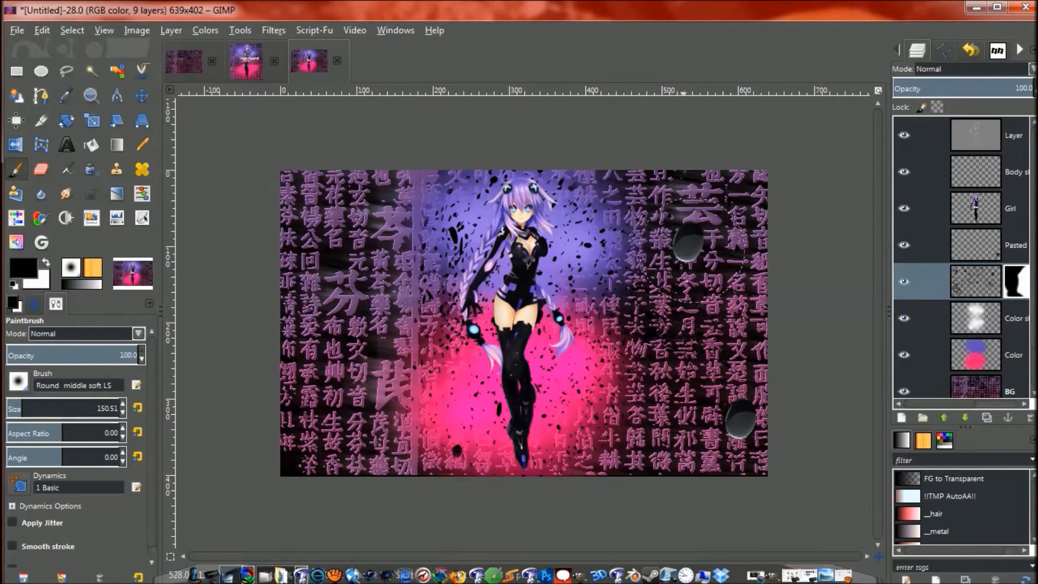
left_click(690, 235)
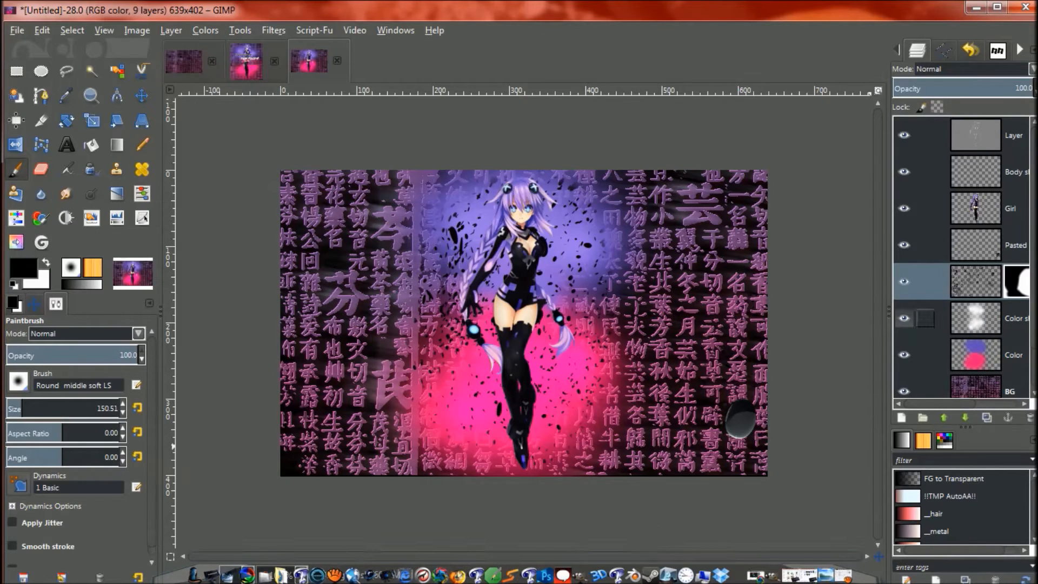
- Move the pasted disc onto the purple glow just left of the girl's head
left_click(924, 245)
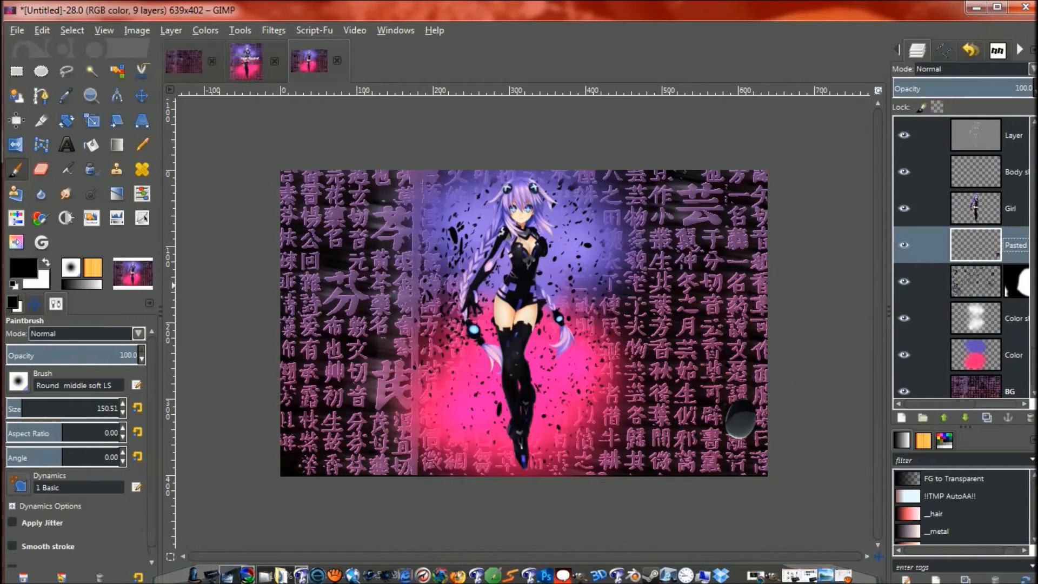
left_click(142, 96)
left_click_drag(744, 420, 717, 207)
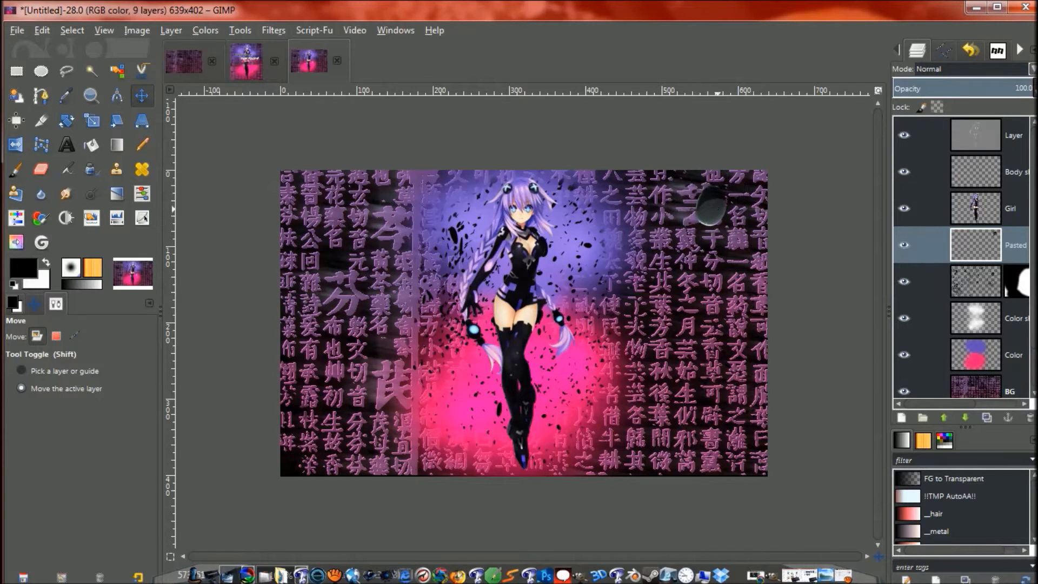
left_click_drag(717, 208, 455, 200)
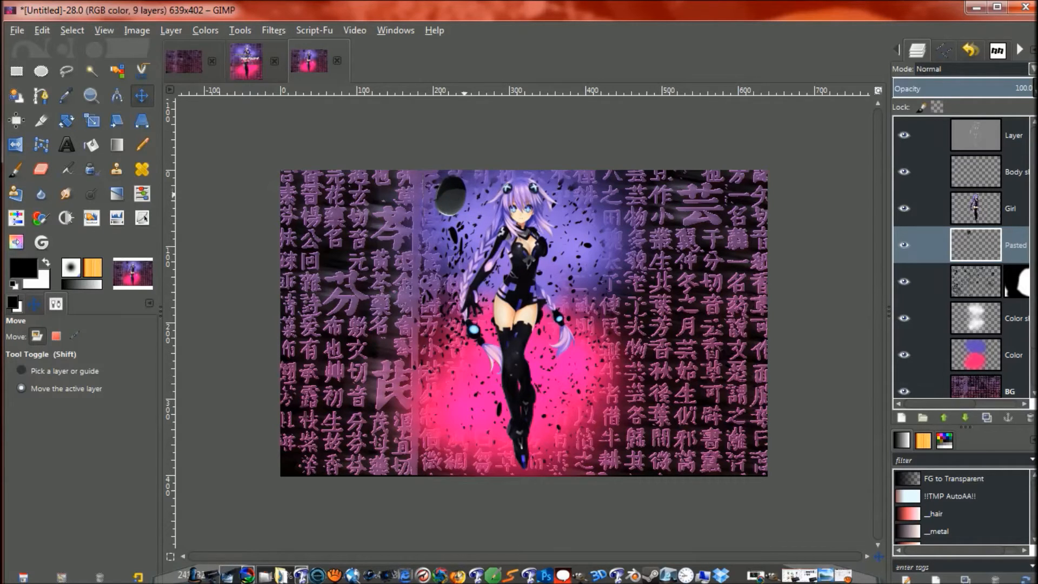
- Scale the pasted disc layer down to 63 × 53 px and nudge the disc slightly upward
key("shift+s")
left_click(455, 200)
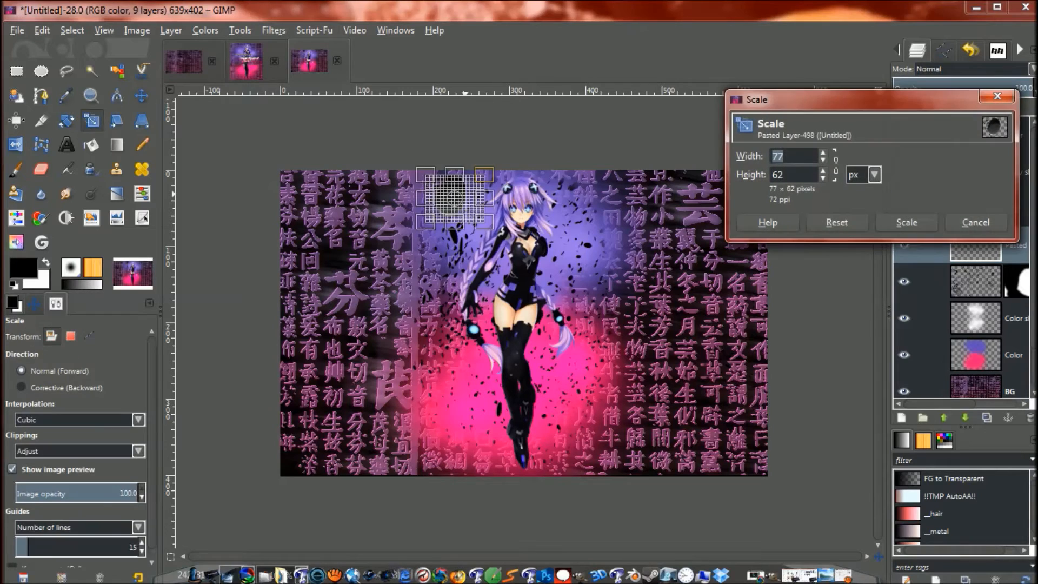
left_click_drag(425, 175, 434, 180)
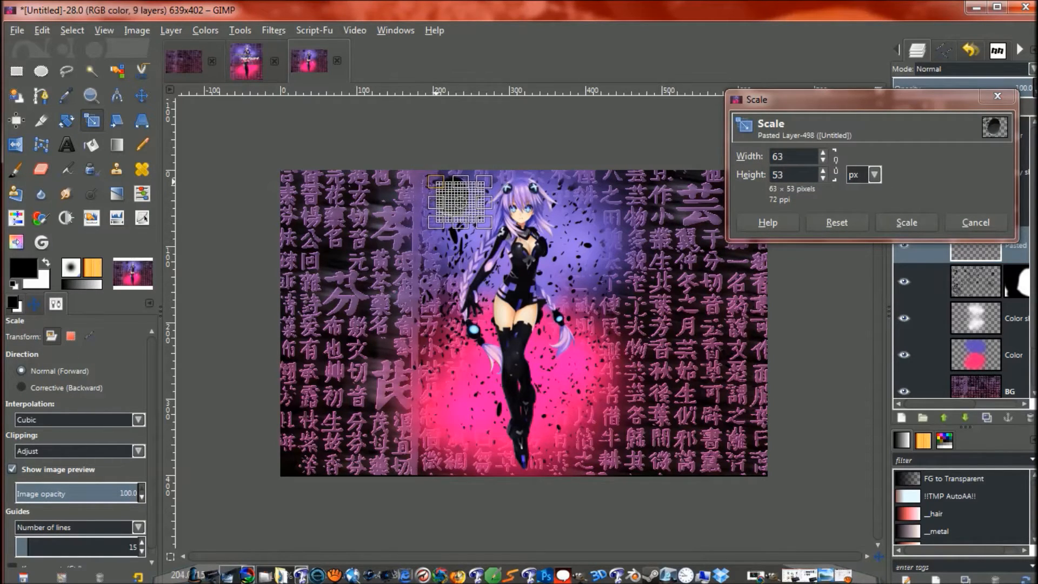
key("Return")
key("m")
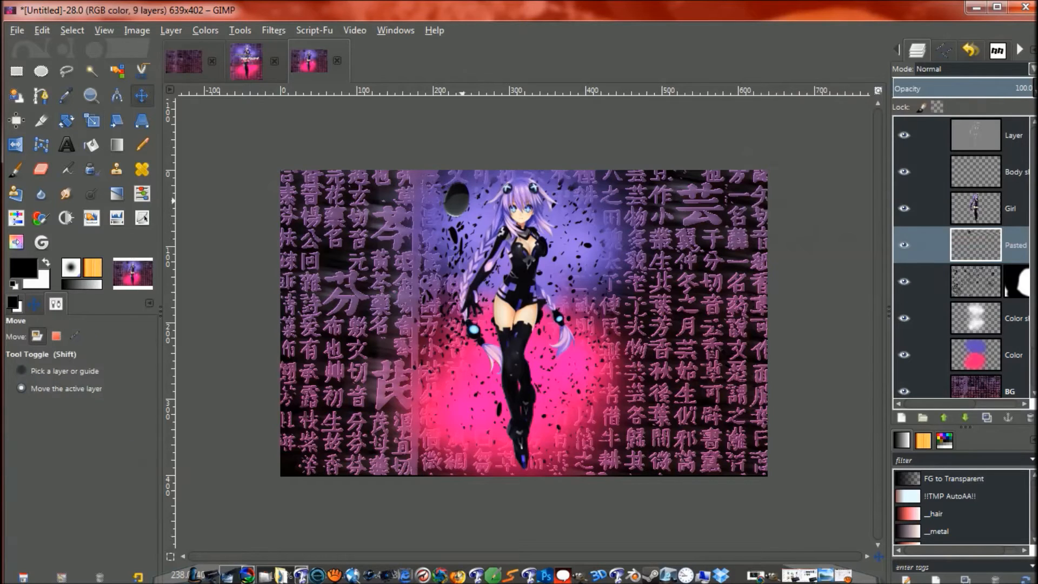
left_click_drag(458, 199, 458, 193)
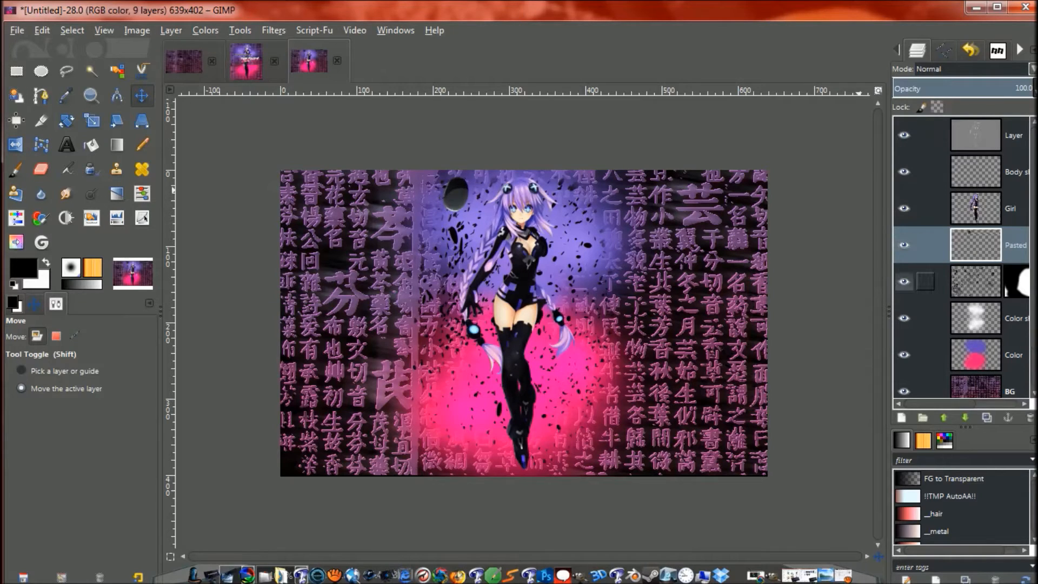
- Merge the pasted disc layer down into the C4D layer
left_click(1015, 281)
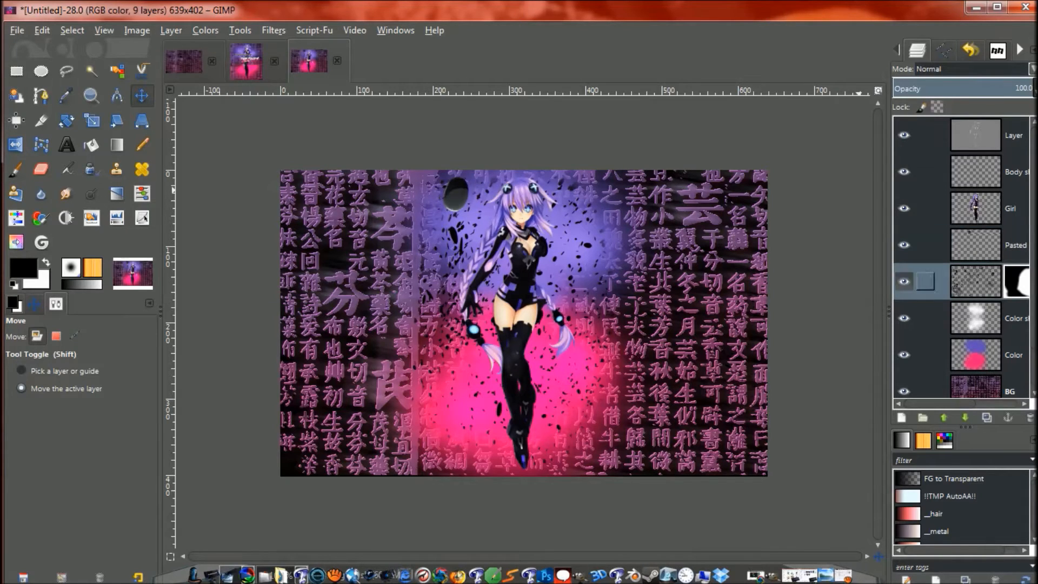
left_click(1015, 245)
right_click(1015, 245)
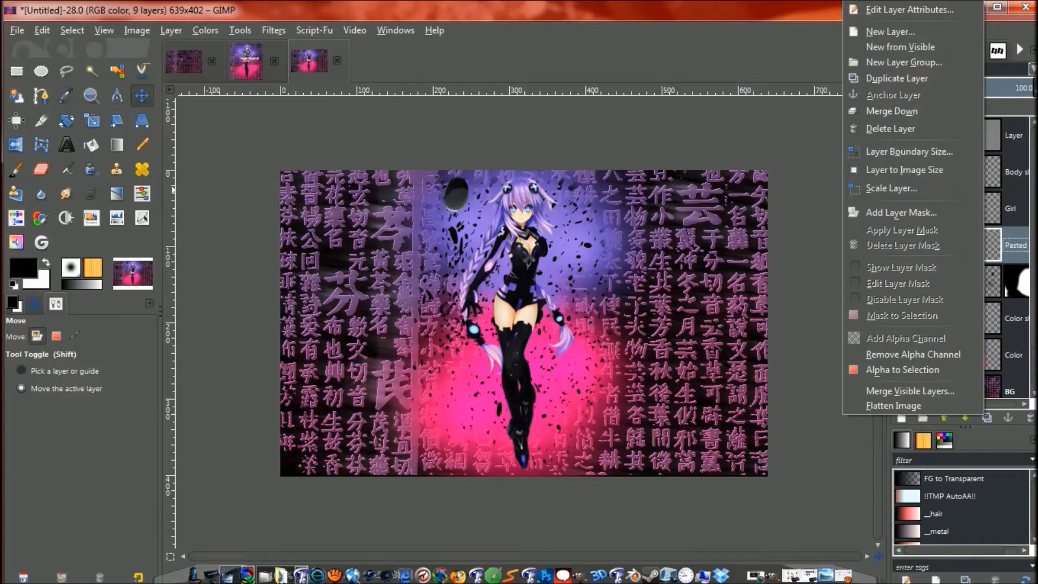
left_click(891, 111)
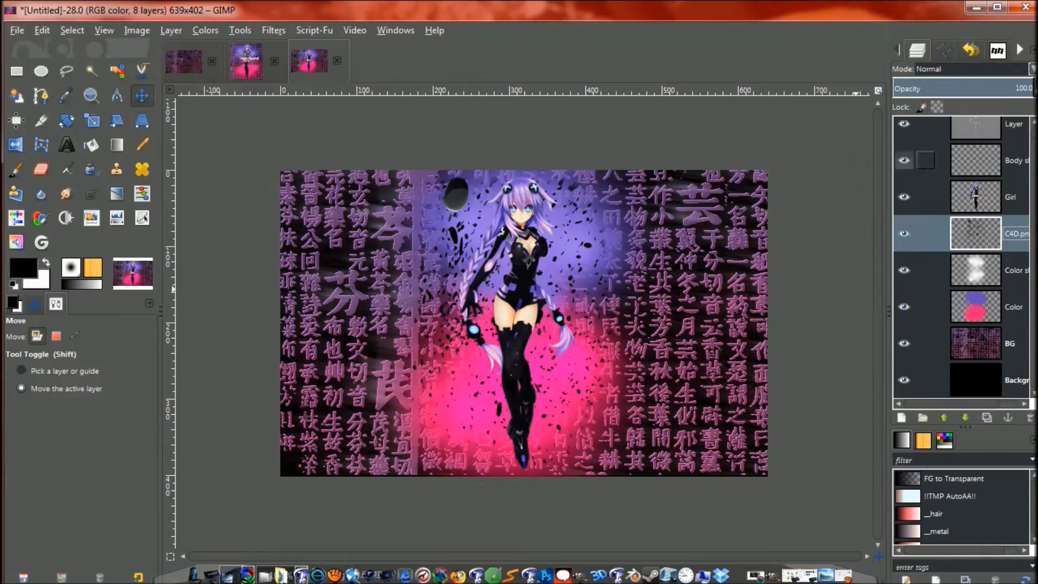
- Set the blend mode of the C4D layer to Overlay
left_click(1031, 69)
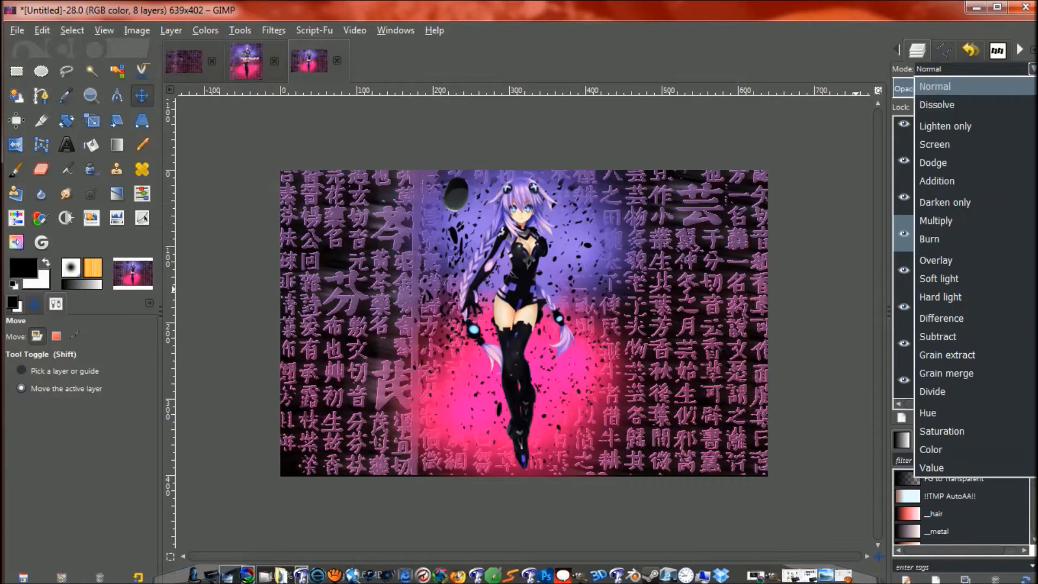
key("Down")
key("Down")
key("Down")
key("Down")
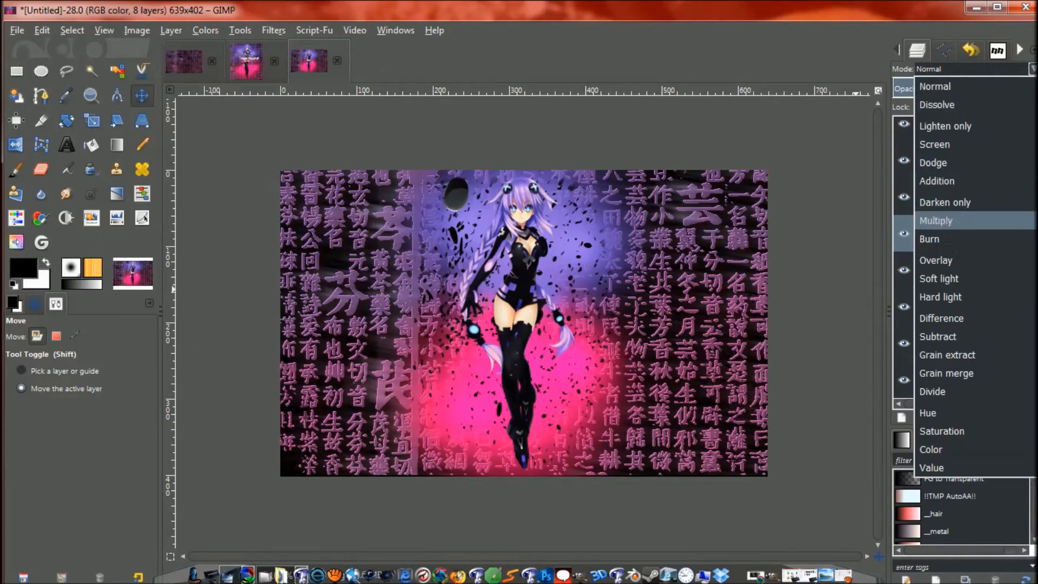
key("Return")
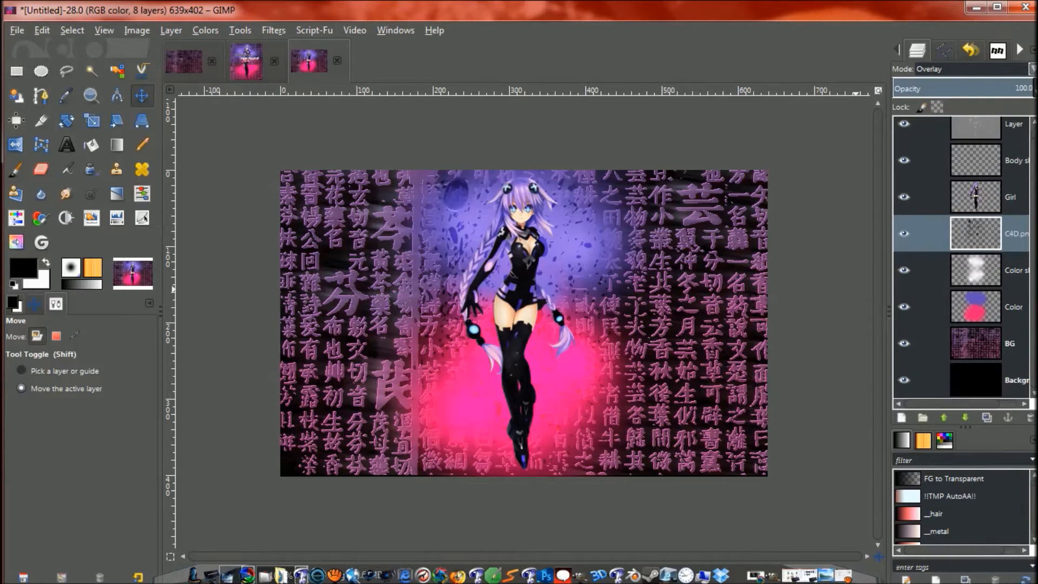
- Try Soft light blending on the C4D layer and return it to Overlay
key("space")
key("Up")
key("Down")
key("Down")
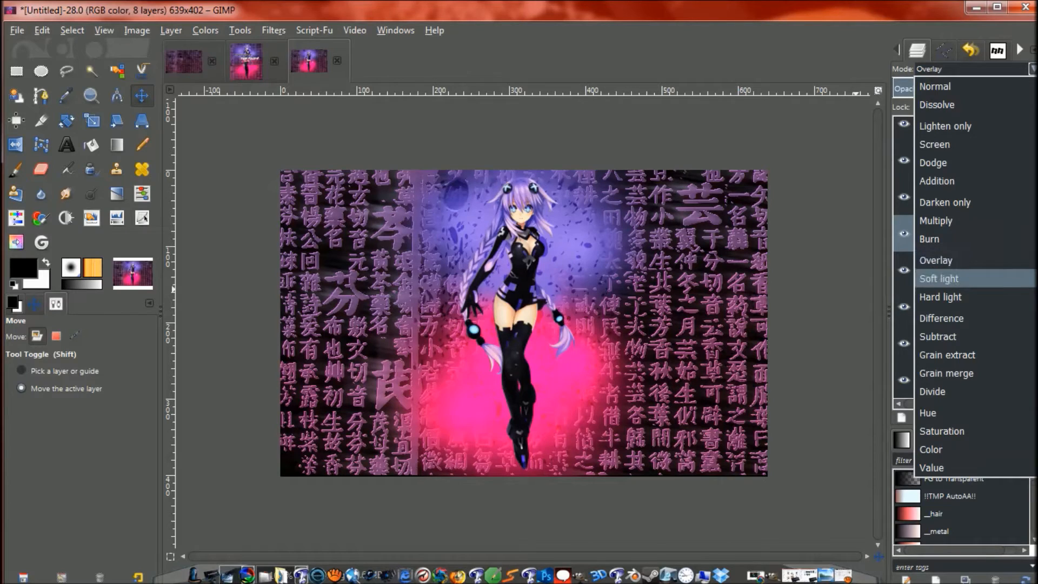
key("Return")
key("space")
key("Up")
key("Return")
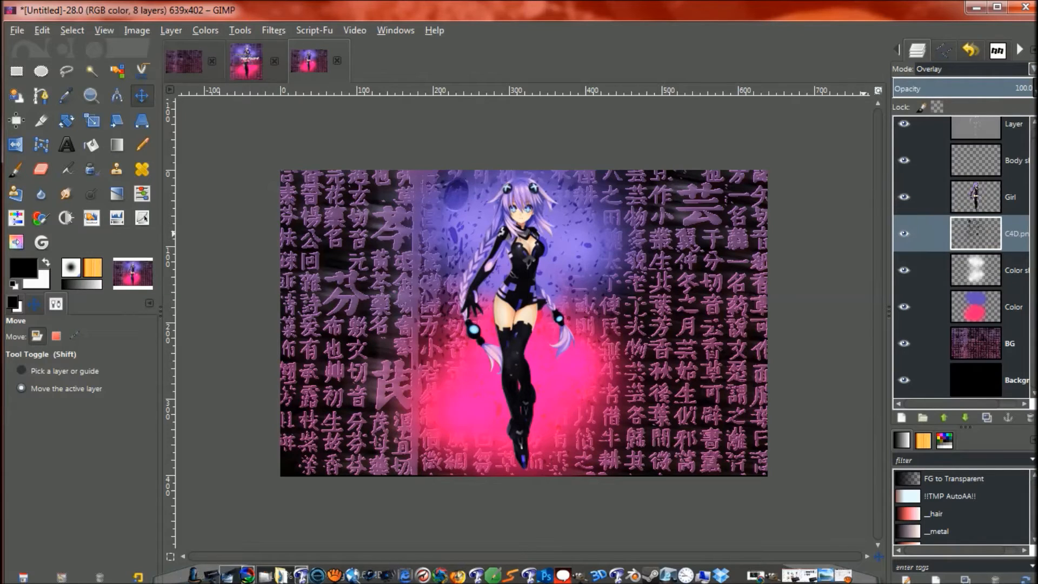
- Lower the C4D layer's opacity to 59.2
left_click_drag(1028, 88, 974, 88)
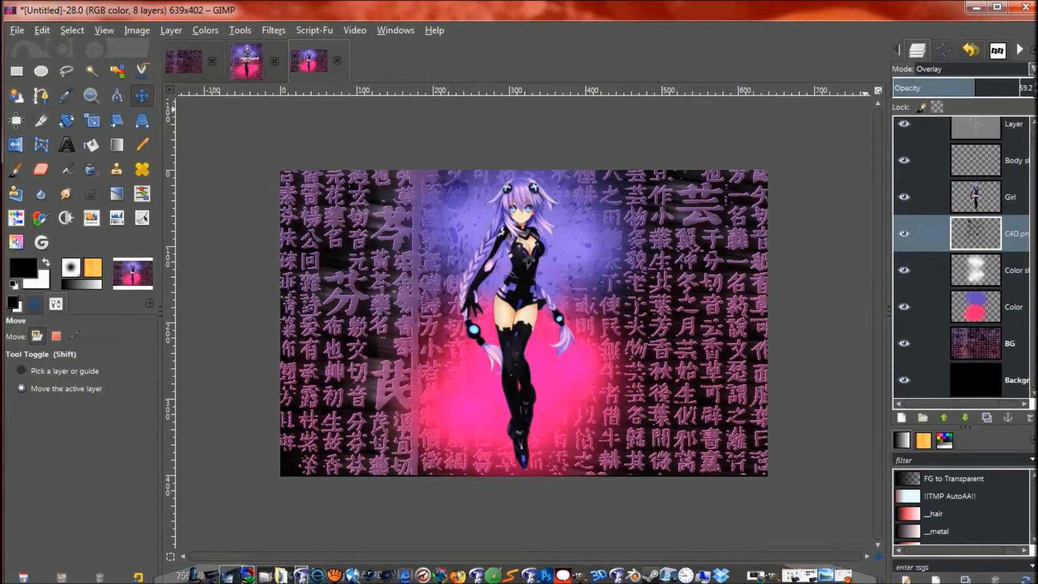
scroll(961, 257, "up", 1)
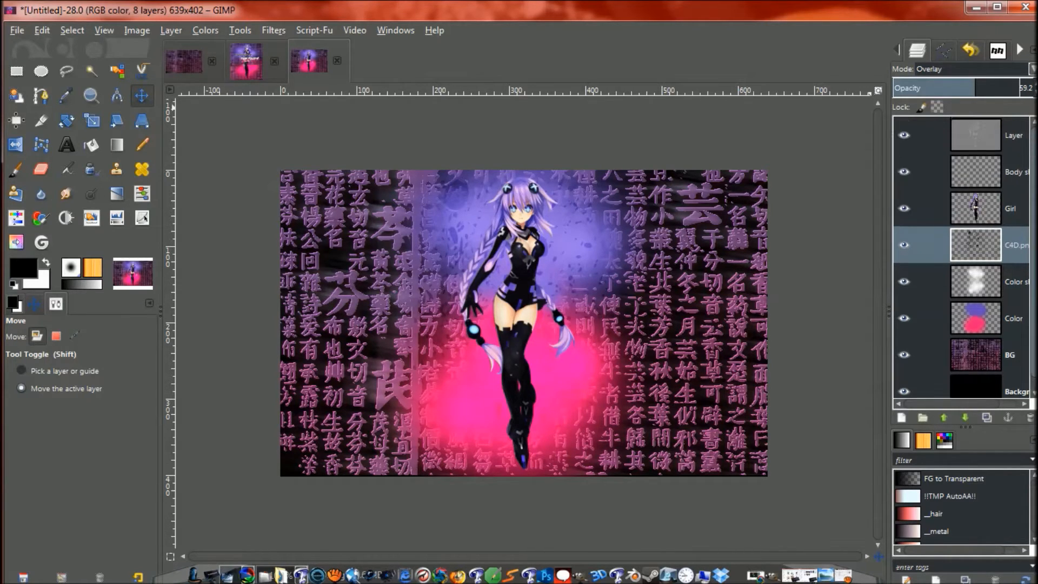
- Examine the layer stack of the finished anime signature image for reference, returning to the untitled wallpaper image
left_click(976, 136)
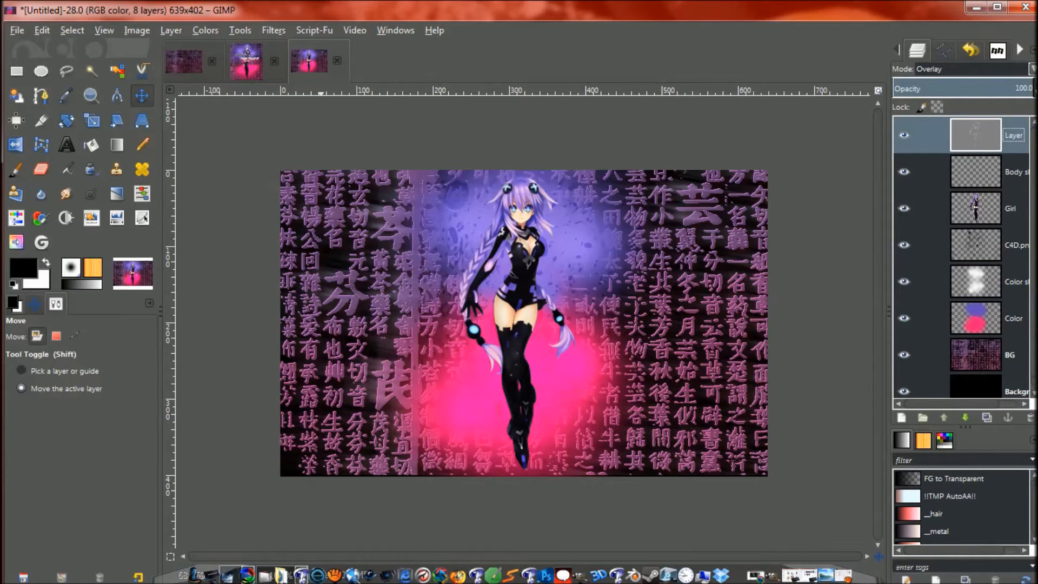
left_click(247, 61)
scroll(962, 256, "down", 10)
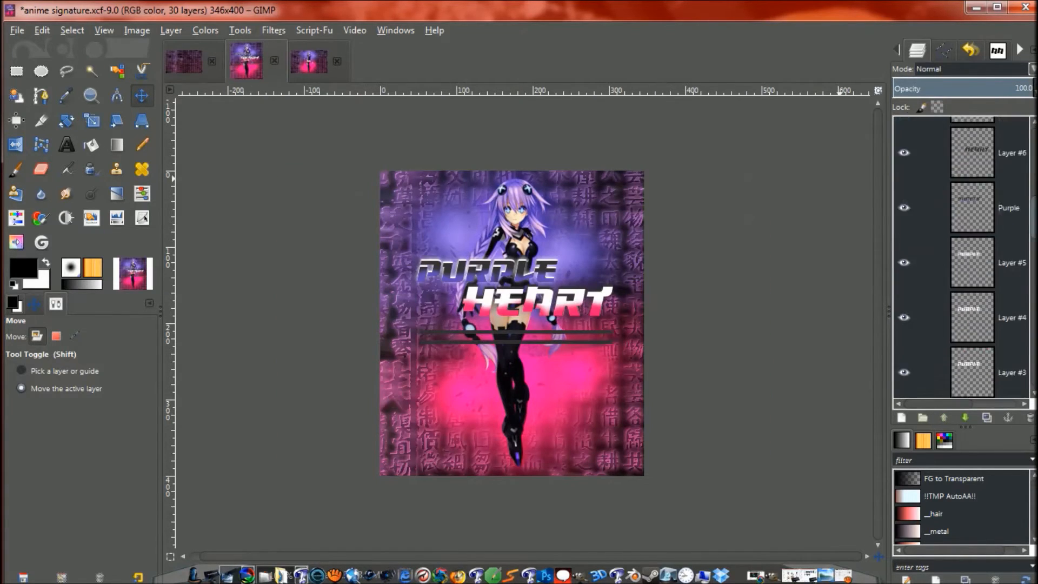
scroll(962, 257, "up", 1)
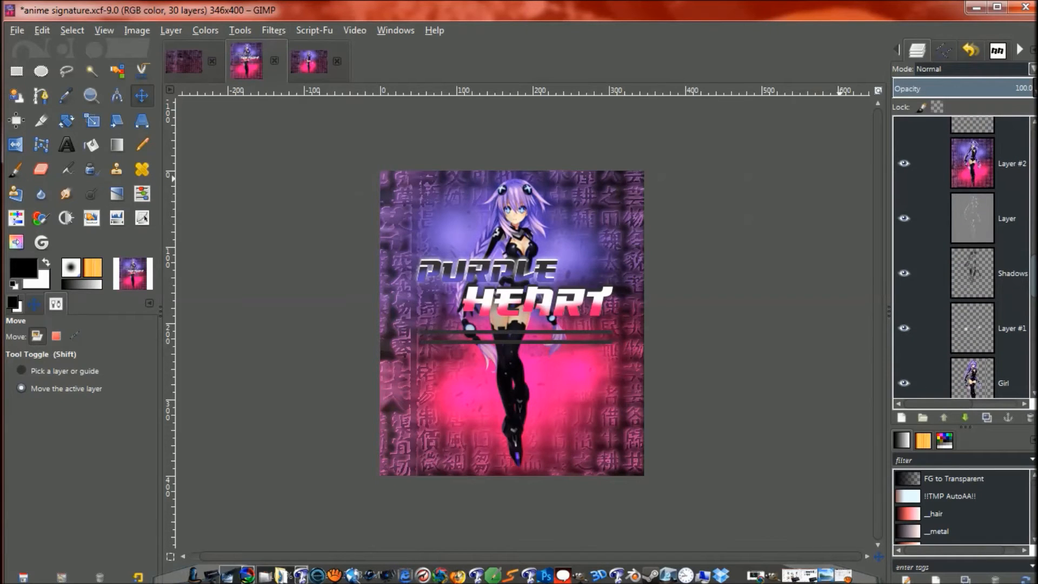
scroll(962, 256, "up", 10)
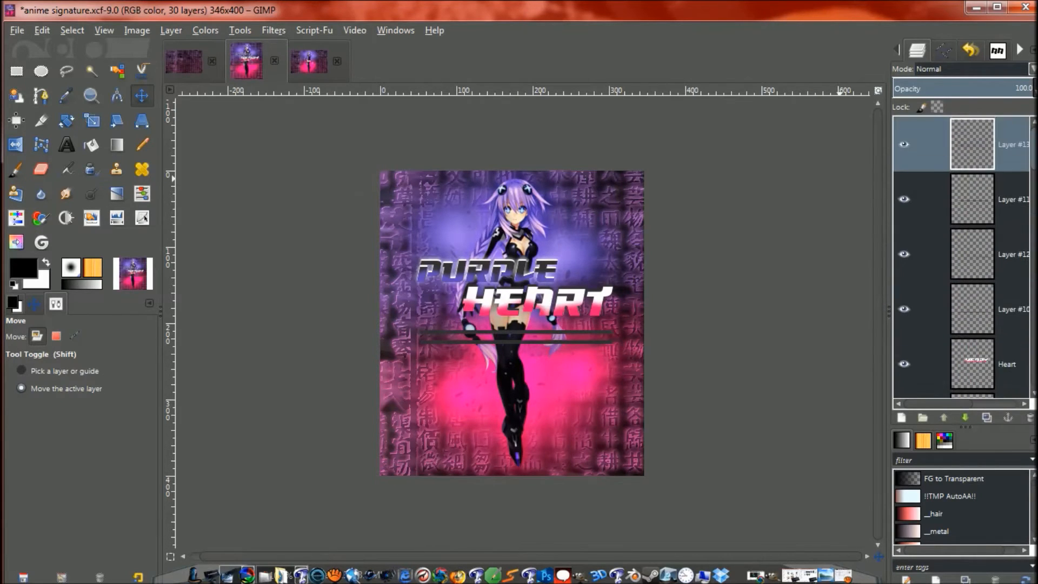
left_click(309, 62)
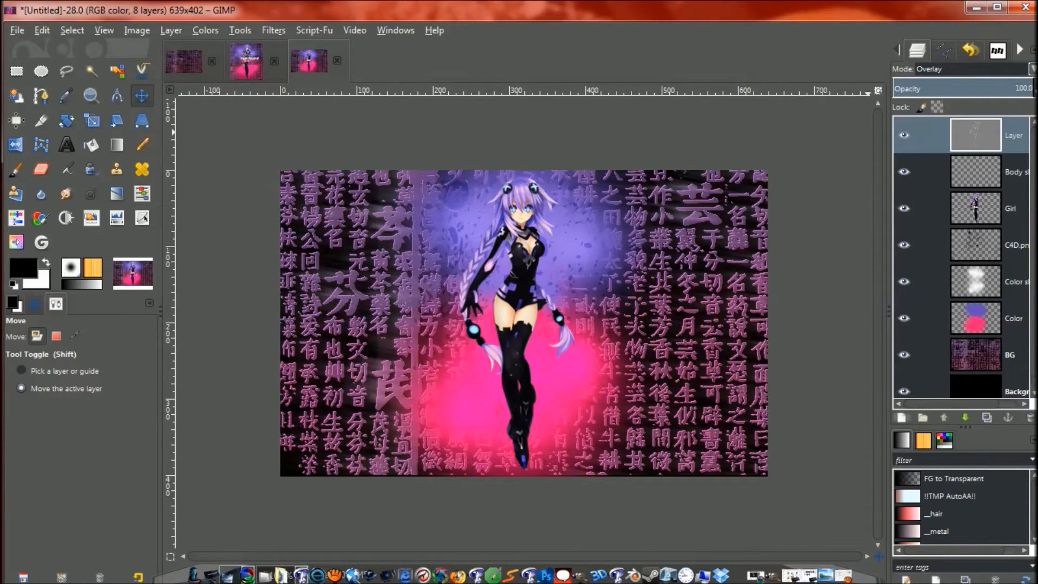
- Add a new transparent layer at the top of the stack and set up a white Paintbrush at size 21.39
left_click(900, 418)
left_click(224, 352)
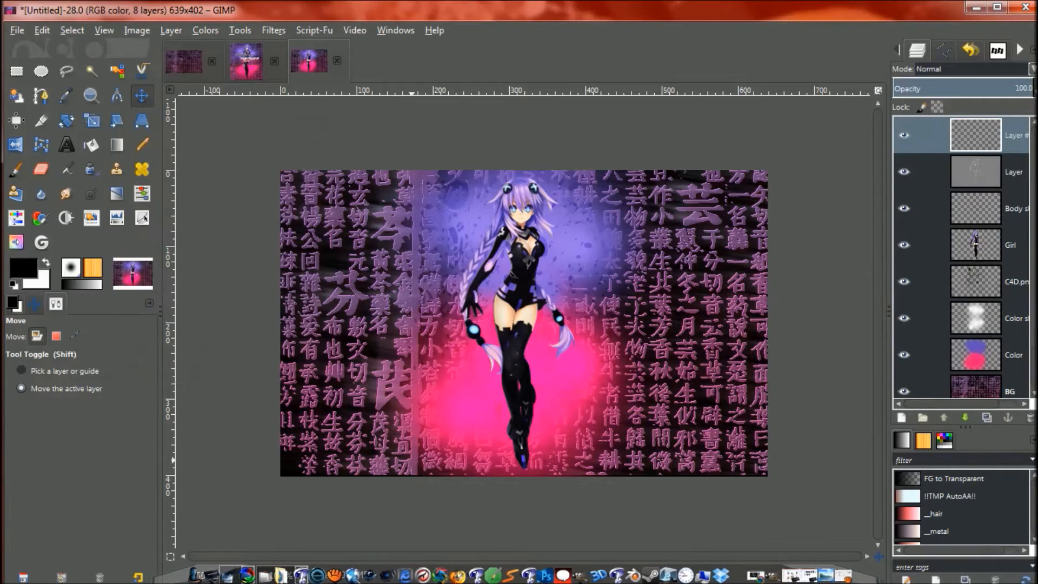
key("x")
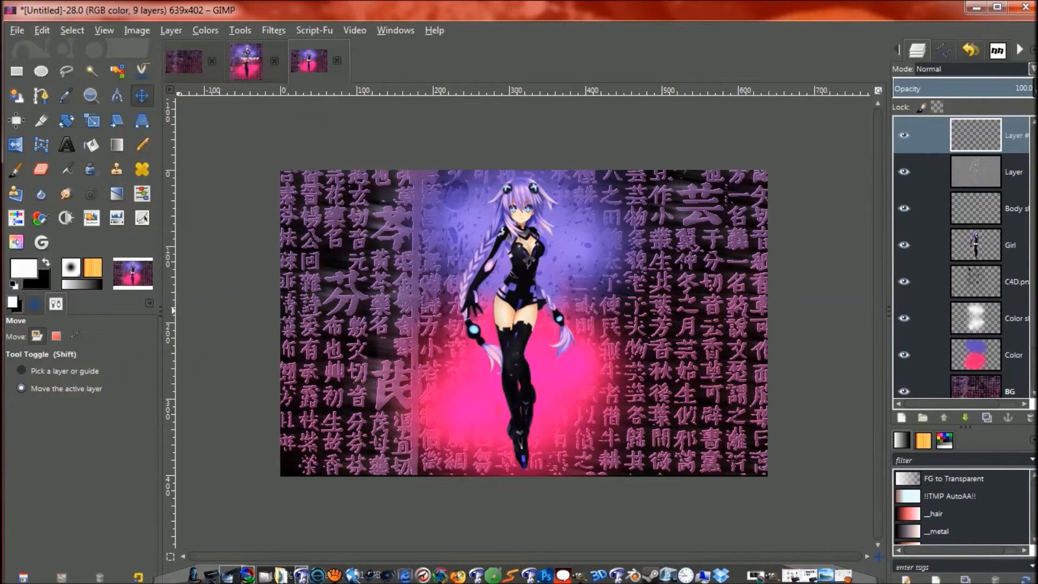
left_click(15, 170)
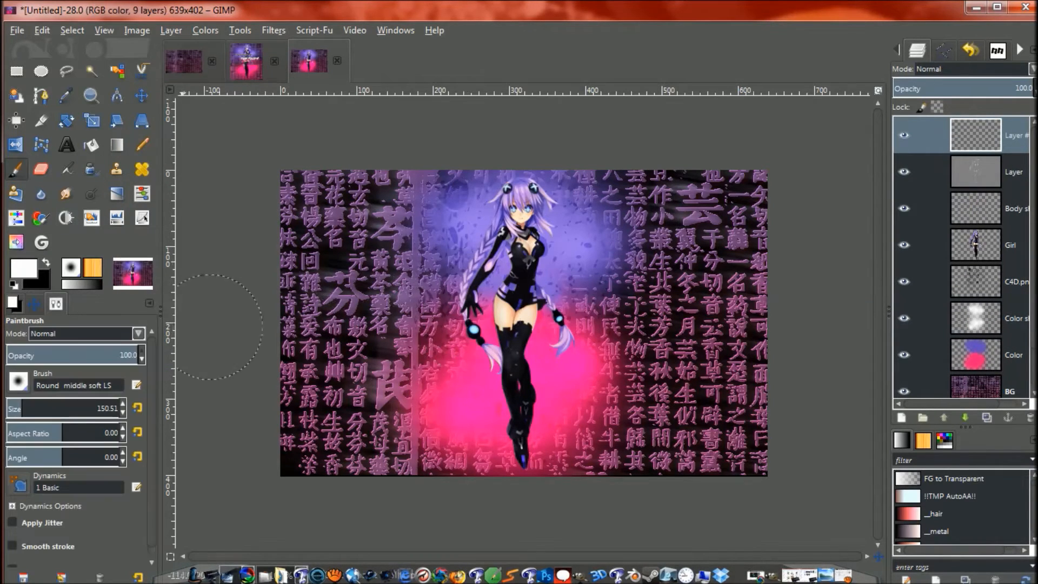
left_click_drag(20, 404, 13, 405)
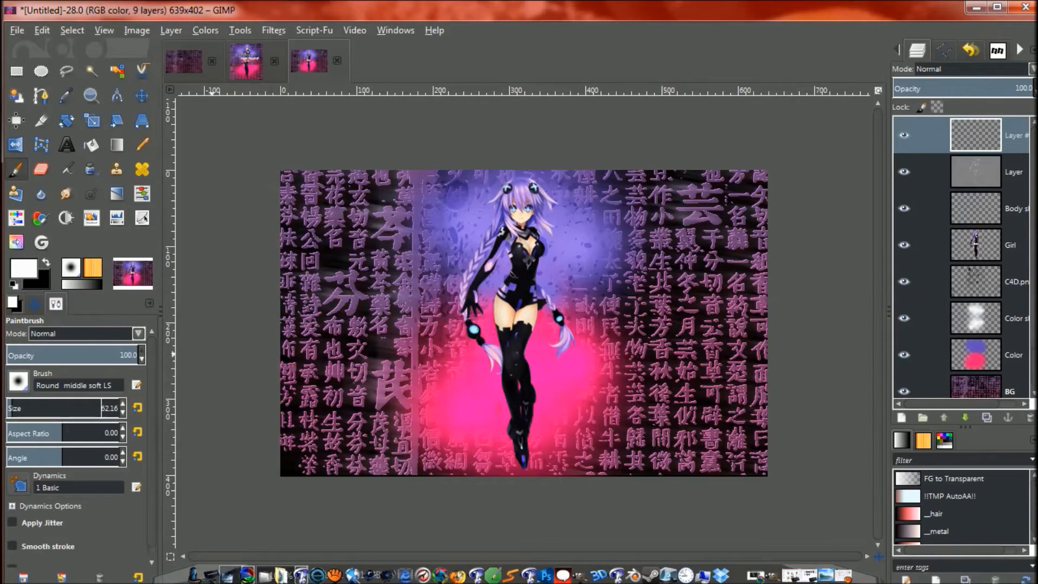
left_click(9, 404)
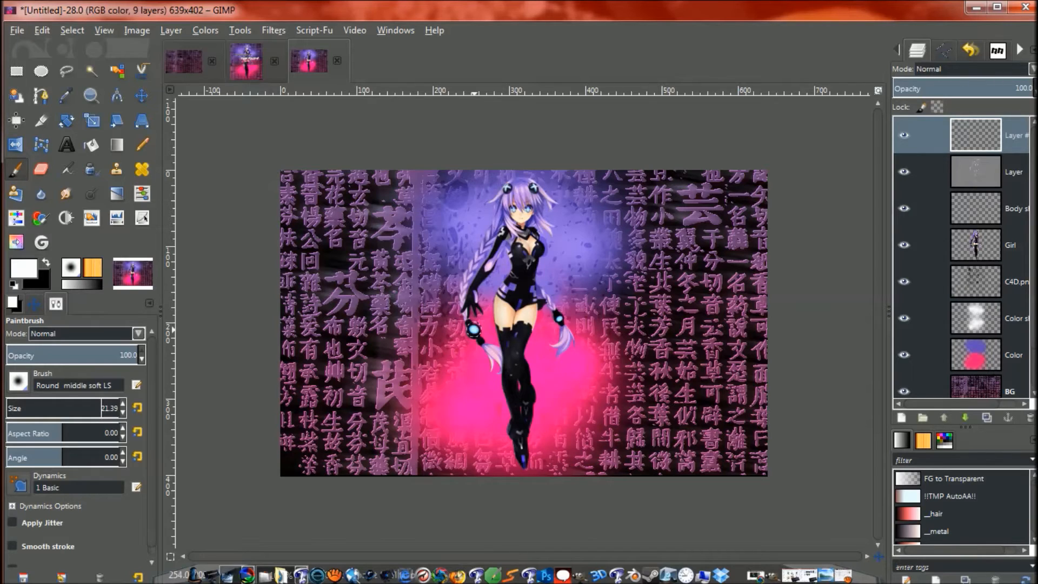
- Paint a soft white glow on the girl's left-hand hair ornament, dabbing at brush size 21.39 and again at about 42
left_click(474, 329)
key("bracketright")
key("bracketright")
key("bracketright")
key("bracketright")
key("bracketright")
key("bracketright")
key("bracketright")
key("bracketright")
key("bracketright")
key("bracketright")
key("bracketright")
key("bracketright")
key("bracketright")
key("bracketright")
key("bracketright")
key("bracketright")
key("bracketright")
key("bracketright")
key("bracketright")
key("bracketright")
left_click(474, 330)
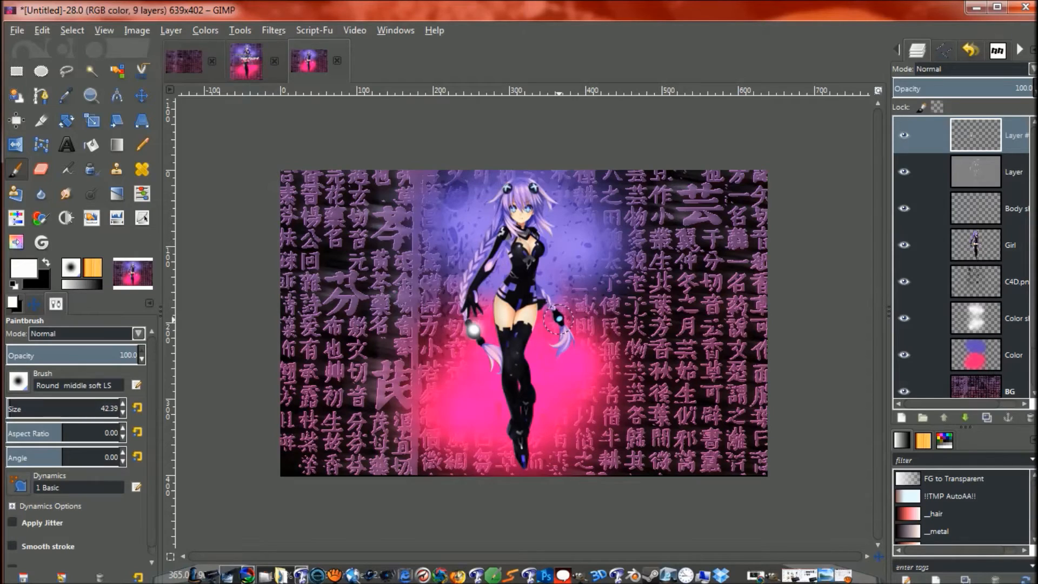
- Paint a matching white glow on the right-hand hair ornament with a small dab and a larger one at brush size 36.39
key("bracketleft")
key("bracketleft")
key("bracketleft")
key("bracketleft")
key("bracketleft")
key("bracketleft")
key("bracketleft")
key("bracketleft")
key("bracketleft")
key("bracketleft")
key("bracketleft")
key("bracketleft")
key("bracketleft")
key("bracketleft")
key("bracketleft")
key("bracketleft")
key("bracketleft")
key("bracketleft")
key("bracketleft")
key("bracketleft")
key("bracketleft")
key("bracketleft")
key("bracketleft")
left_click(558, 318)
key("bracketright")
key("bracketright")
key("bracketright")
key("bracketright")
key("bracketright")
key("bracketright")
key("bracketright")
key("bracketright")
key("bracketright")
key("bracketright")
key("bracketright")
key("bracketright")
key("bracketright")
key("bracketright")
key("bracketright")
key("bracketright")
left_click(559, 320)
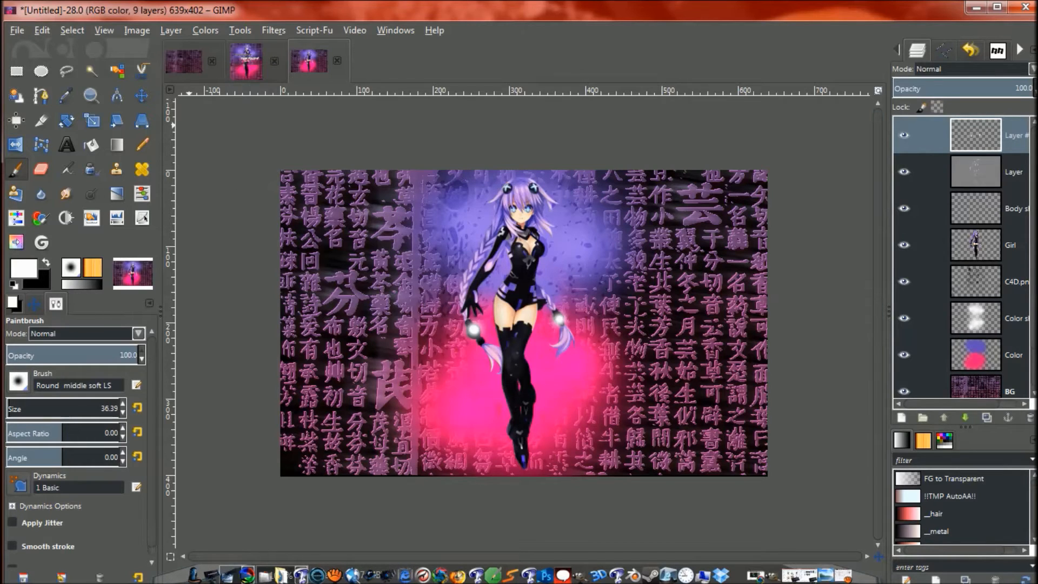
- Duplicate the image and flatten the duplicate into a single layer
left_click(136, 29)
left_click(151, 44)
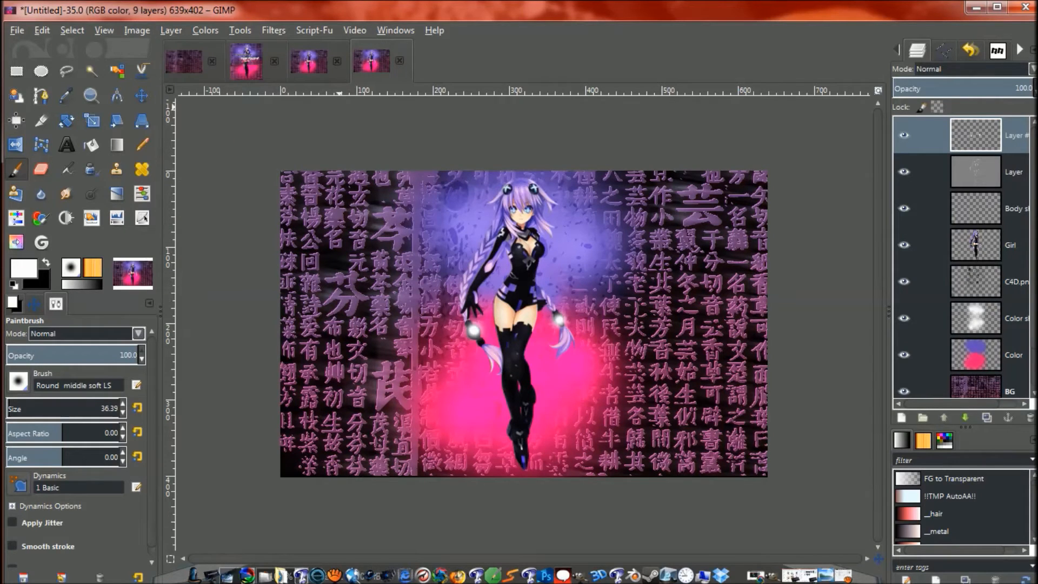
left_click(137, 30)
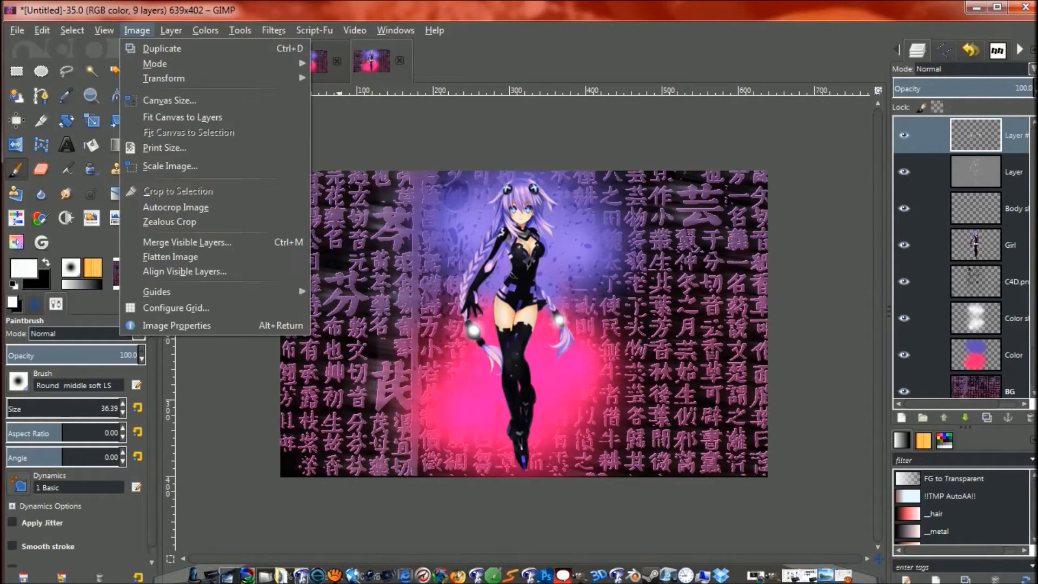
left_click(136, 30)
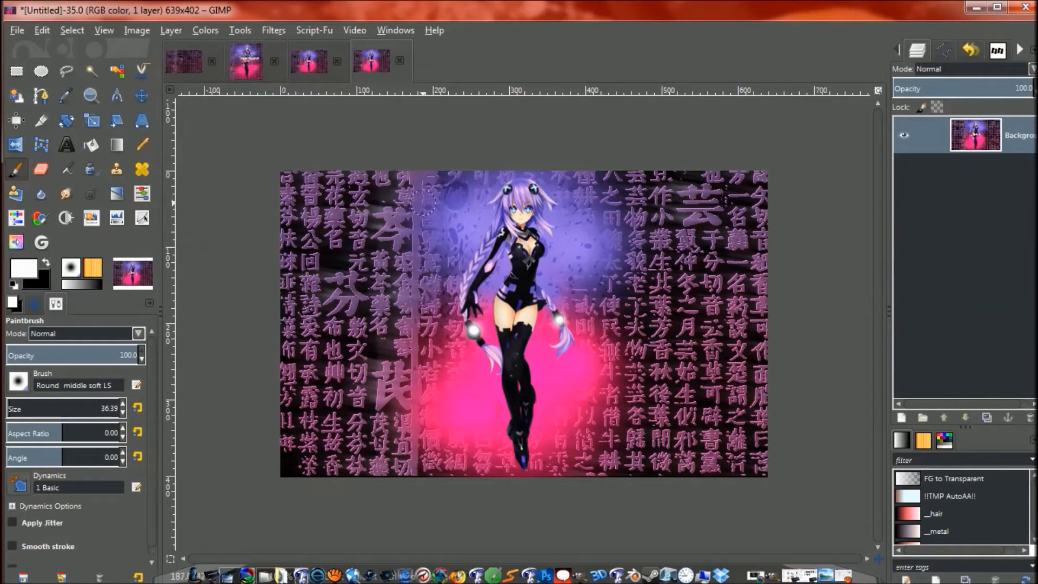
- Copy the whole flattened image and paste it into the original image as a new top layer
key("ctrl+a")
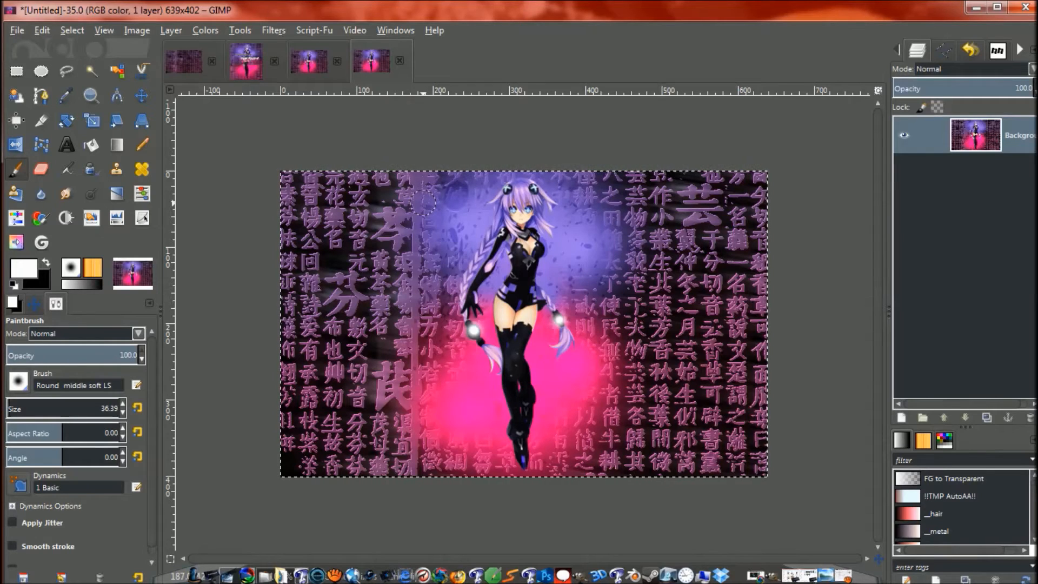
left_click(310, 62)
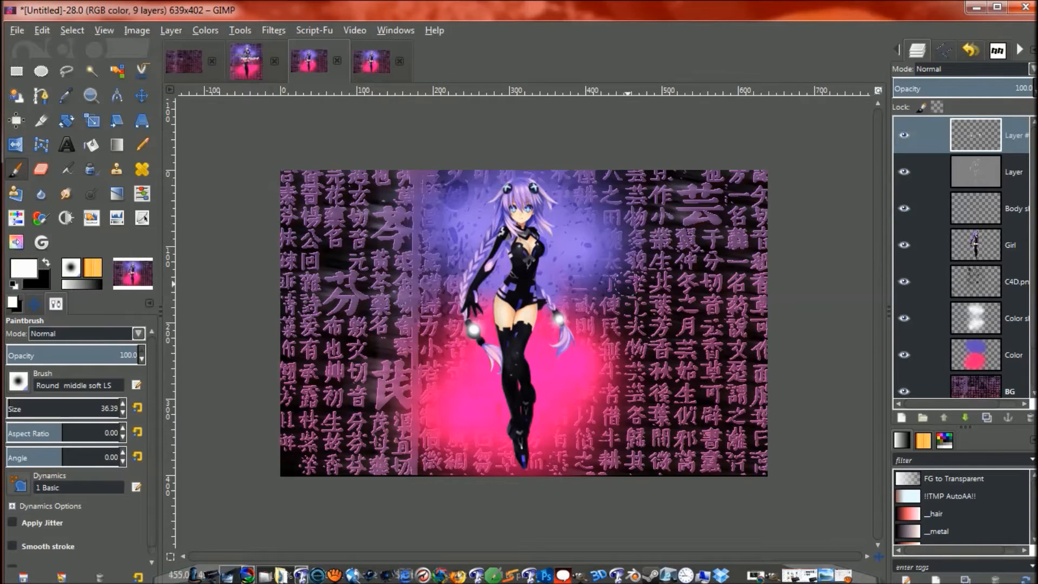
key("ctrl+v")
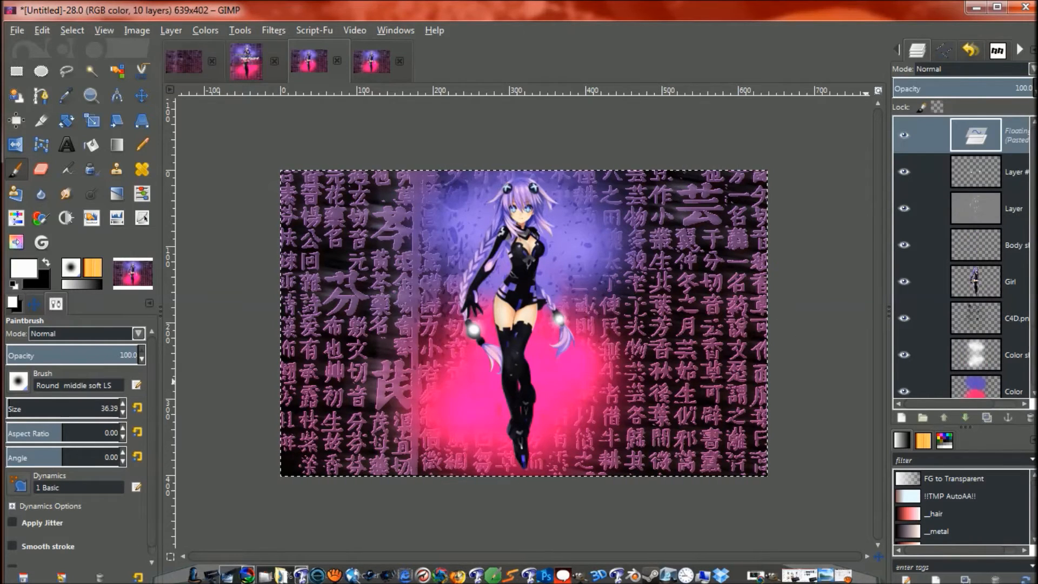
left_click(901, 417)
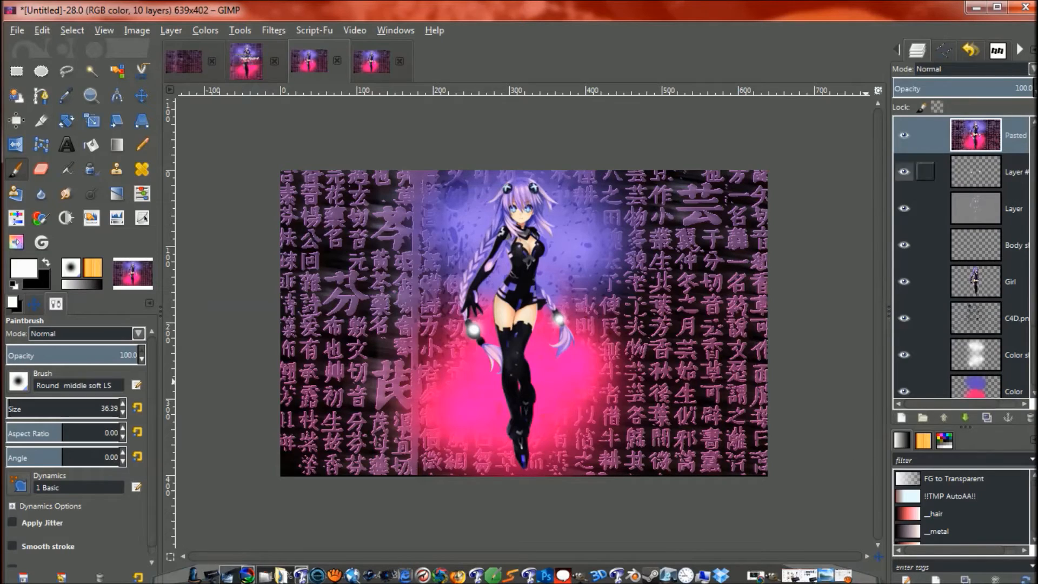
left_click(904, 135)
left_click(904, 135)
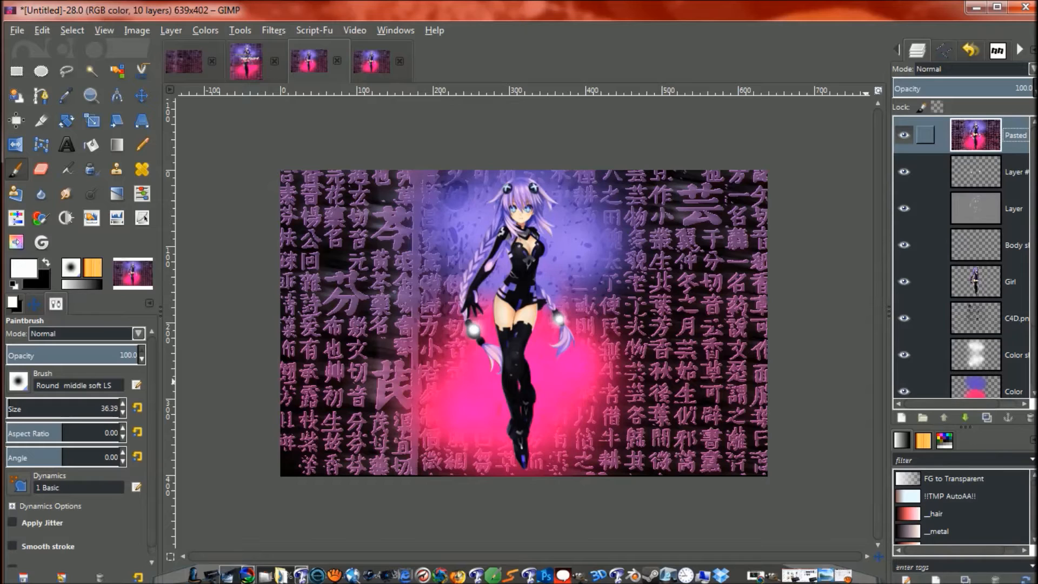
scroll(962, 260, "down", 3)
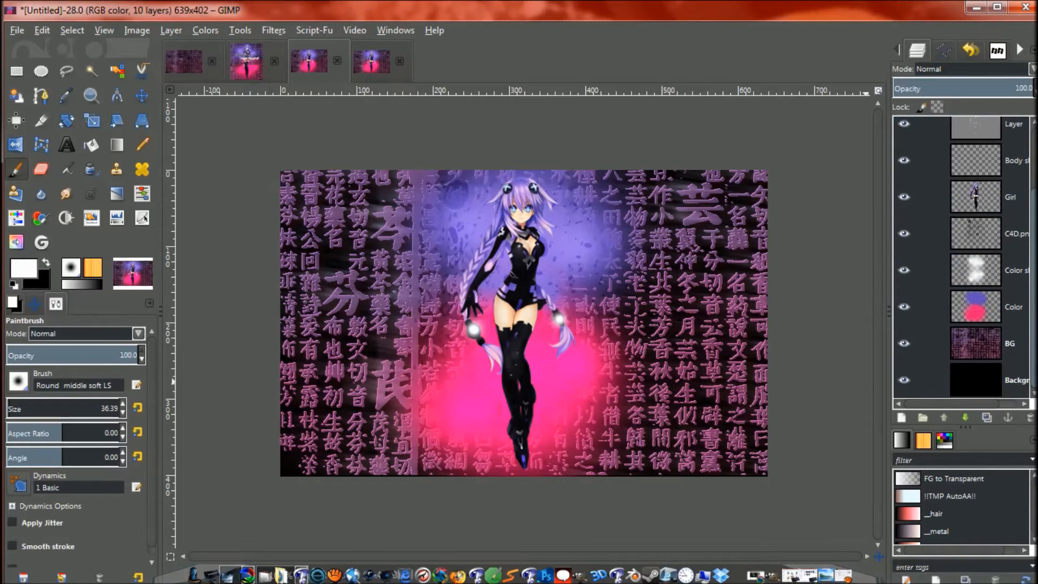
key("ctrl+v")
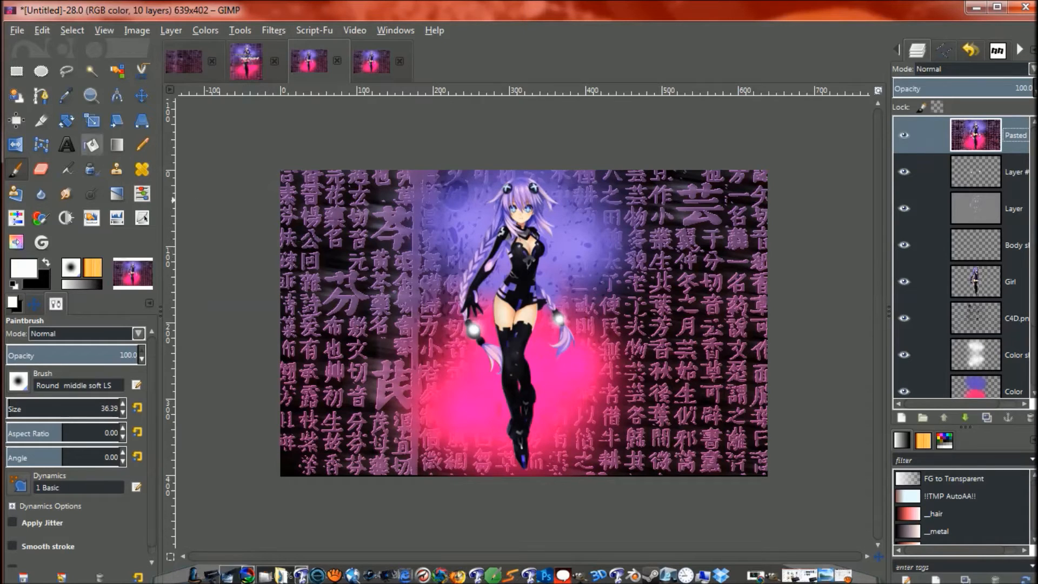
- Set the foreground colour to pink ff0075 and the background colour to purple 6047bc
left_click(24, 267)
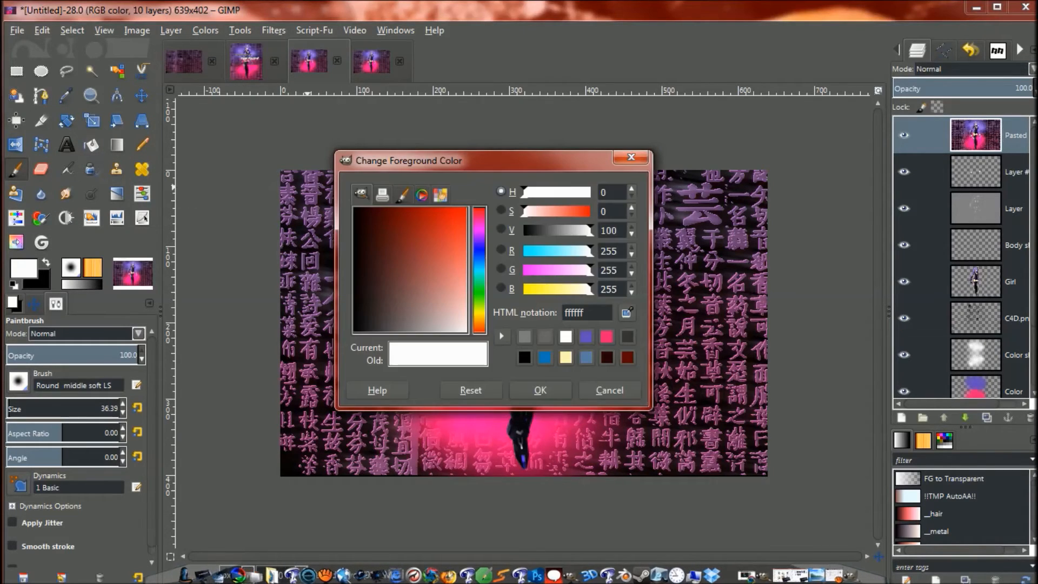
left_click(586, 337)
left_click(539, 390)
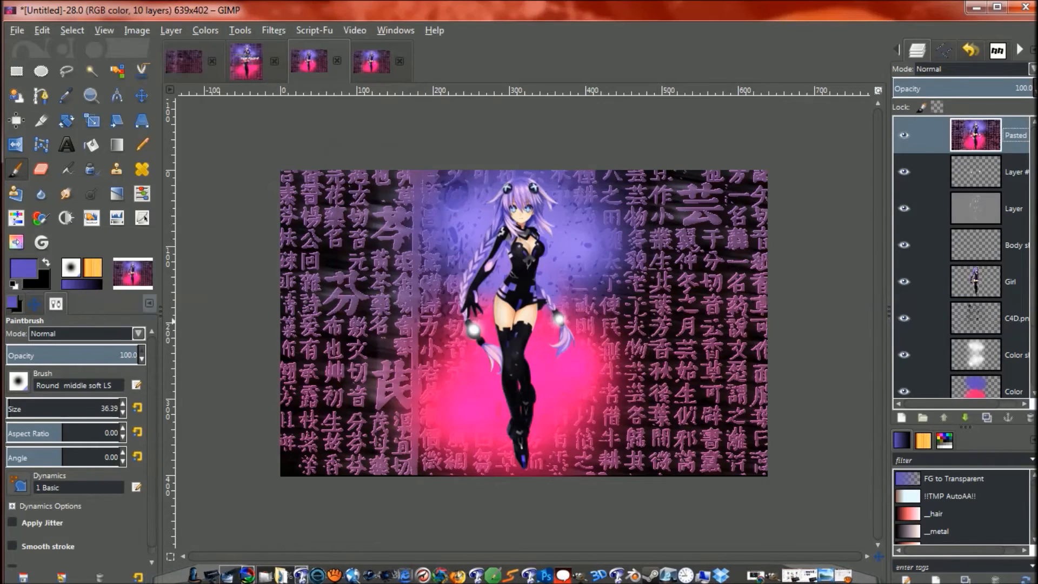
left_click(24, 267)
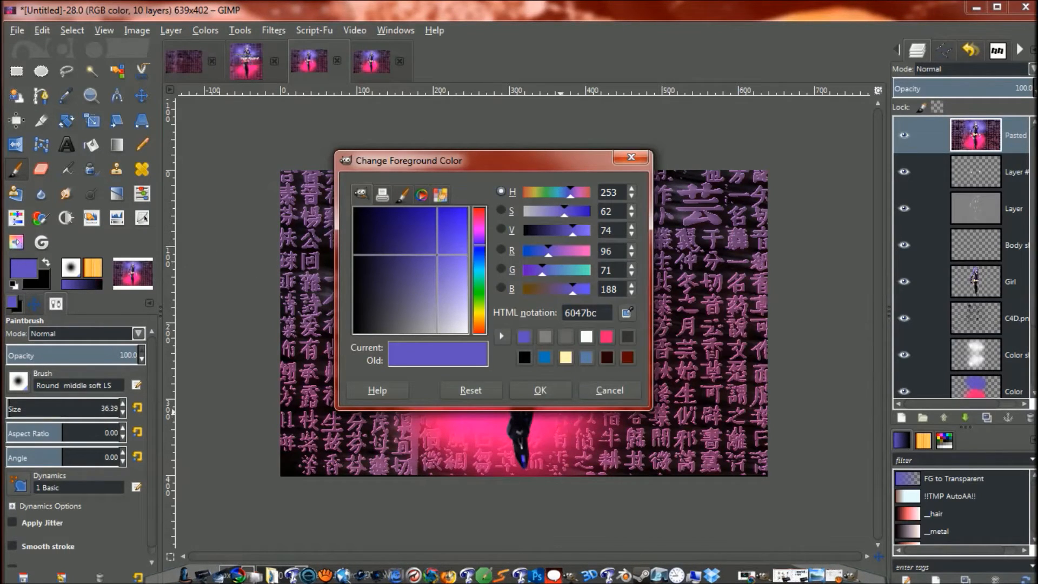
left_click(540, 390)
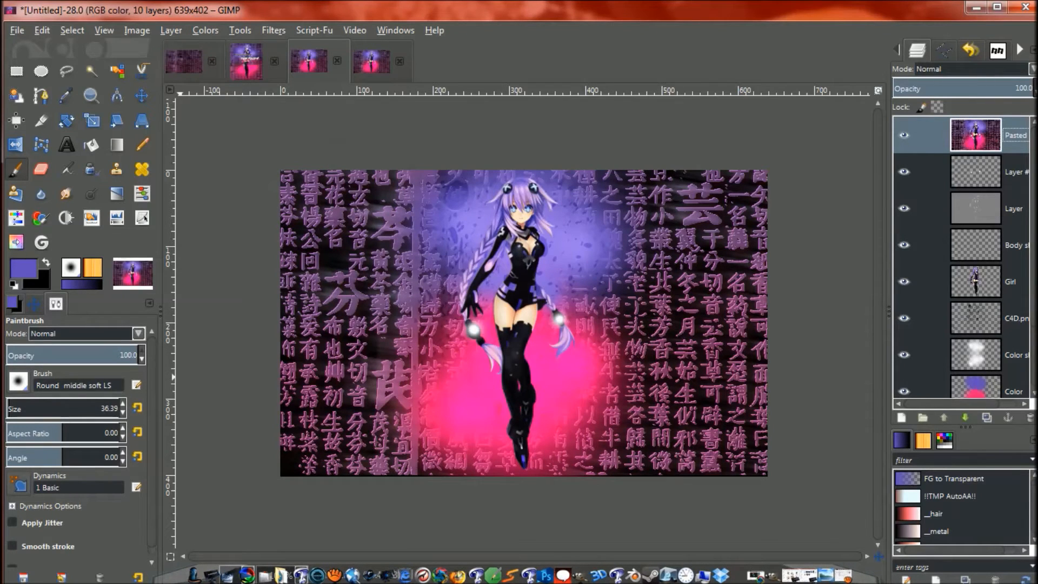
left_click(46, 262)
left_click(24, 267)
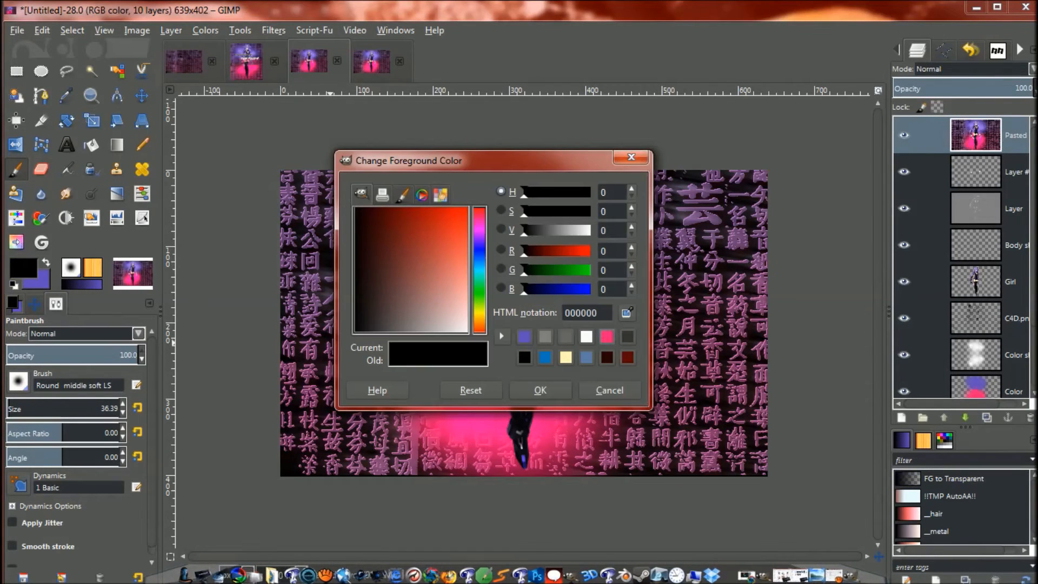
left_click(607, 336)
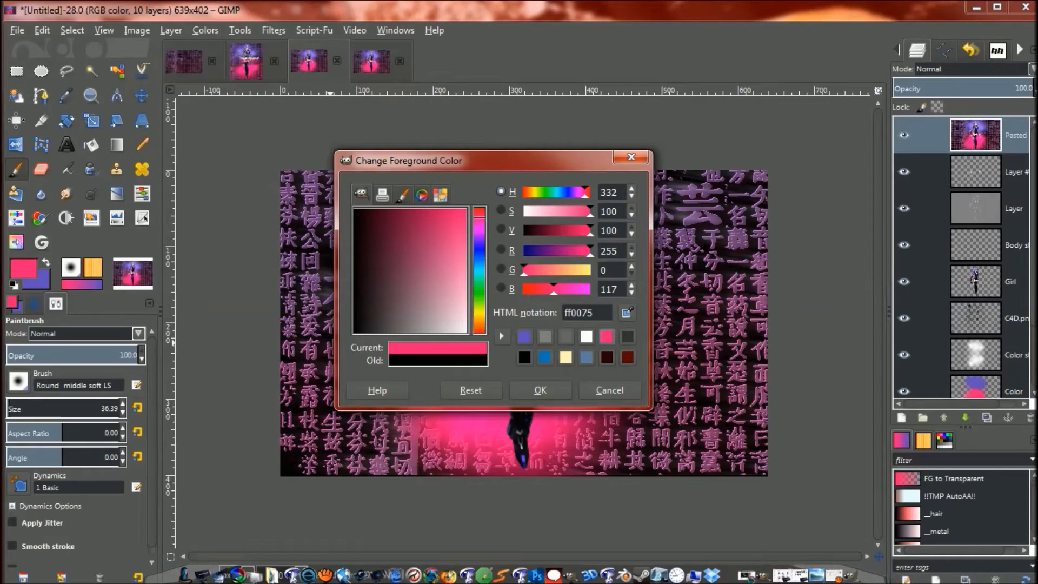
left_click(540, 390)
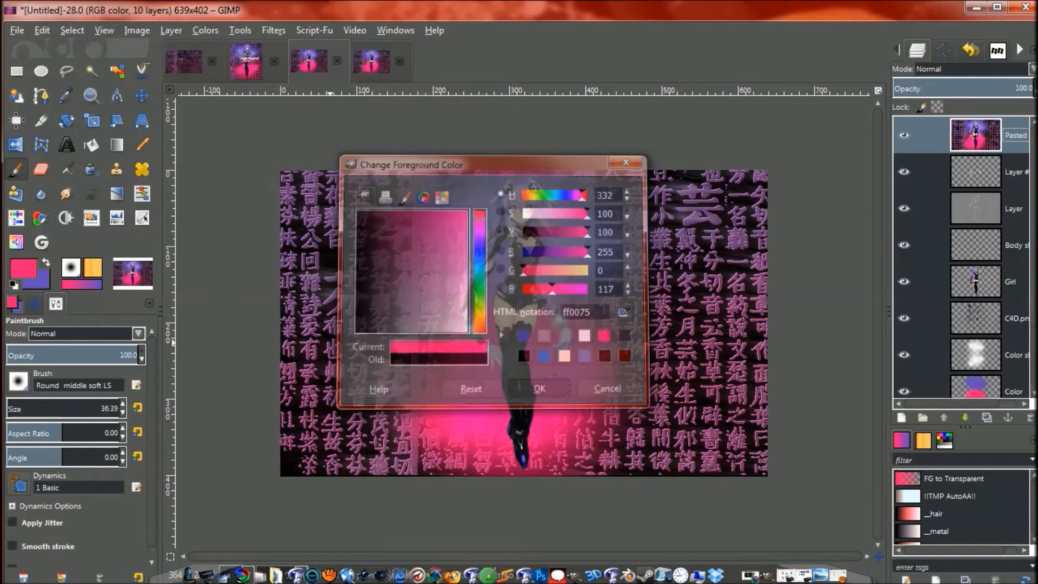
- Add a new transparent layer above the pasted layer and set the brush size to 10.39
left_click(901, 417)
left_click(264, 372)
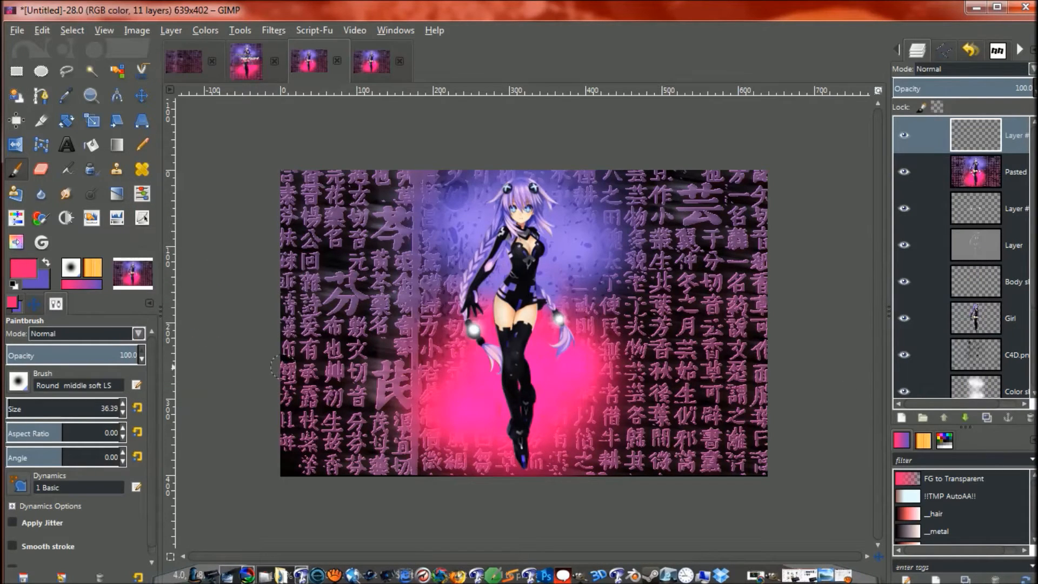
left_click(101, 408)
- Paint a purple outline down the girl's long braid and erase the excess around its lower end and glowing ornament
scroll(272, 177, "up", 1)
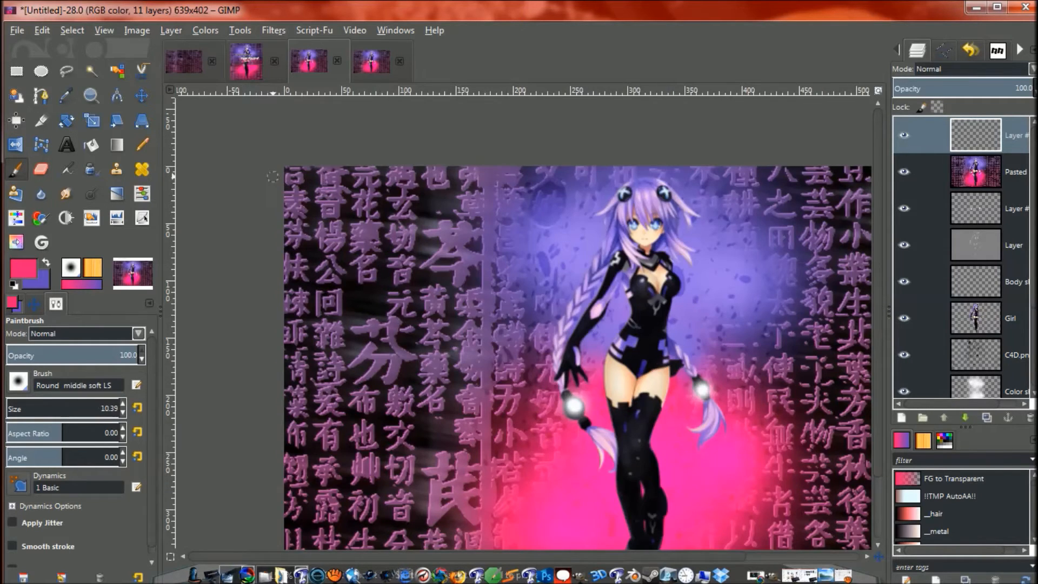
scroll(272, 177, "up", 1)
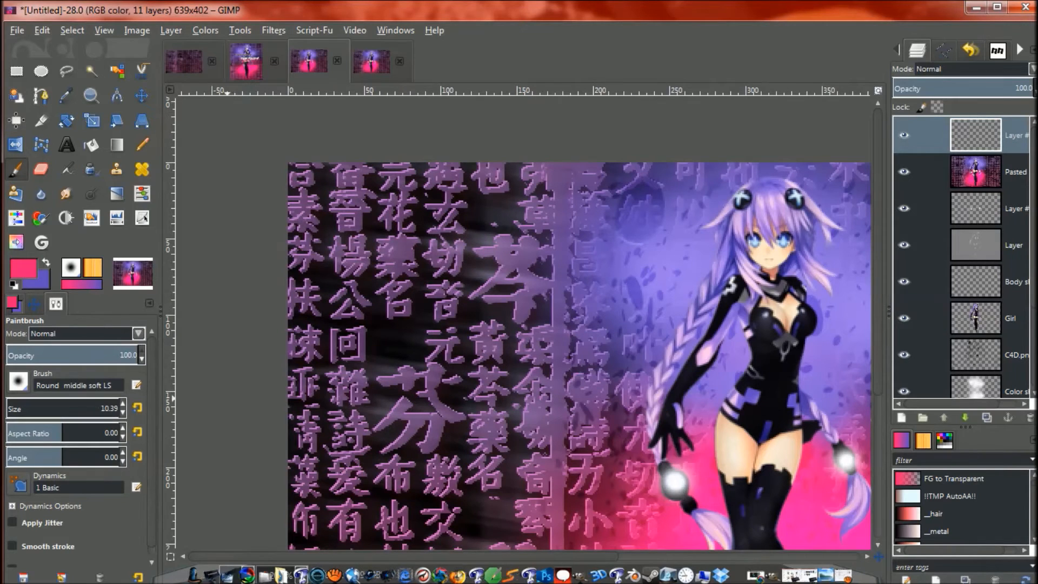
left_click_drag(878, 556, 901, 562)
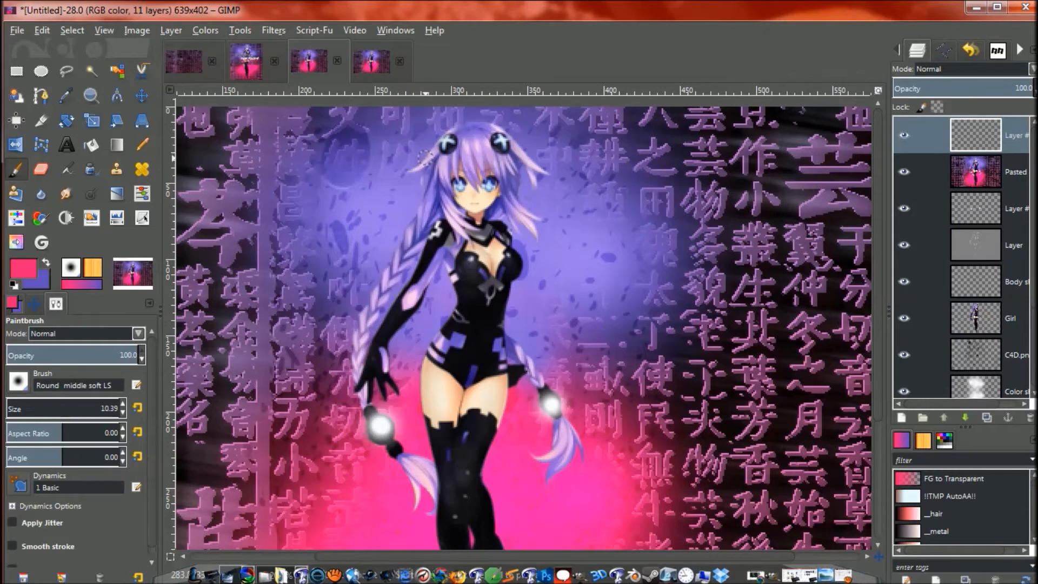
key("x")
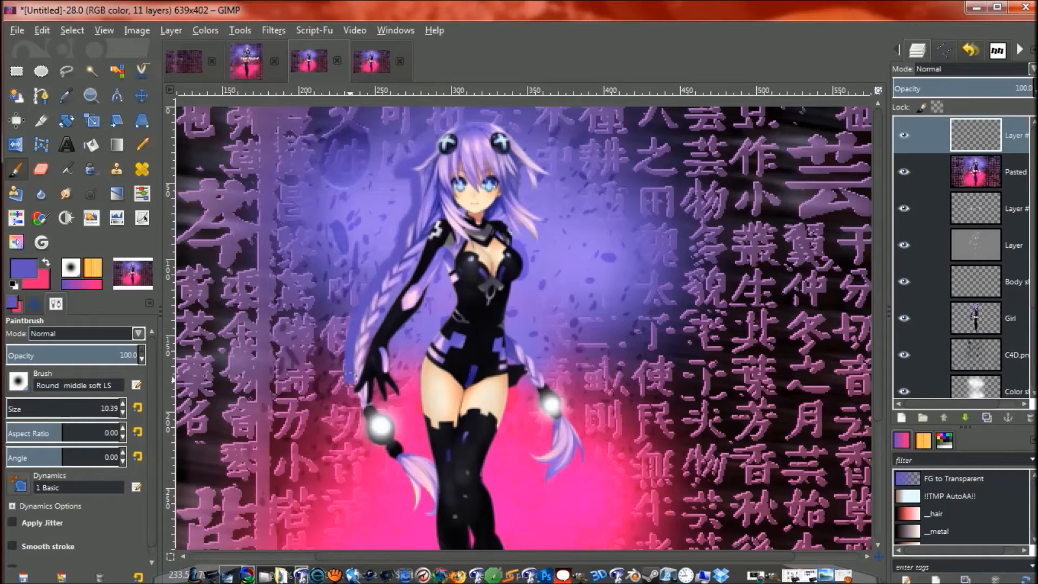
mouse_move(355, 405)
left_mouse_down()
mouse_move(380, 447)
mouse_move(354, 426)
left_mouse_up()
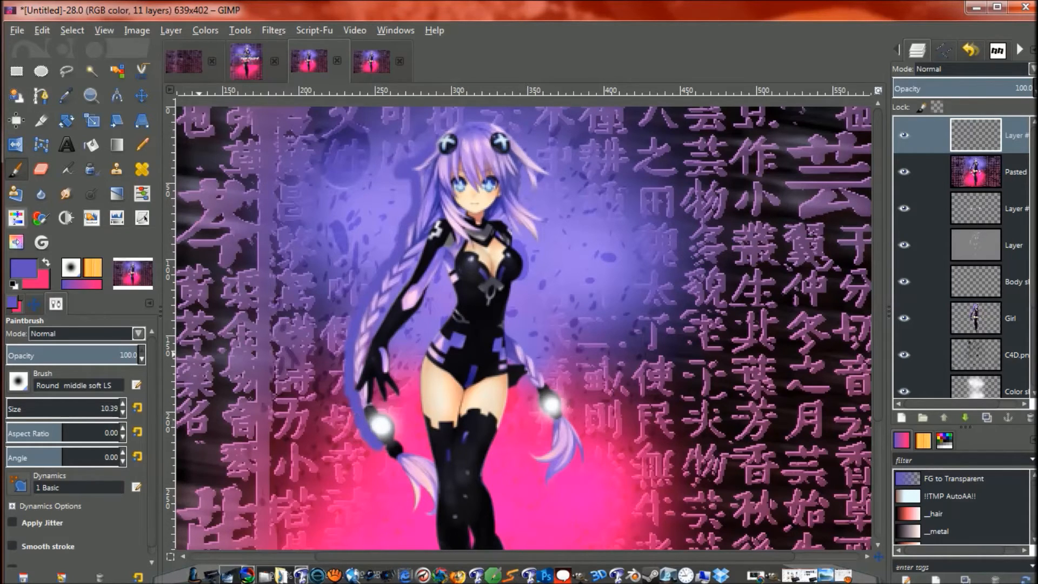
left_click(42, 168)
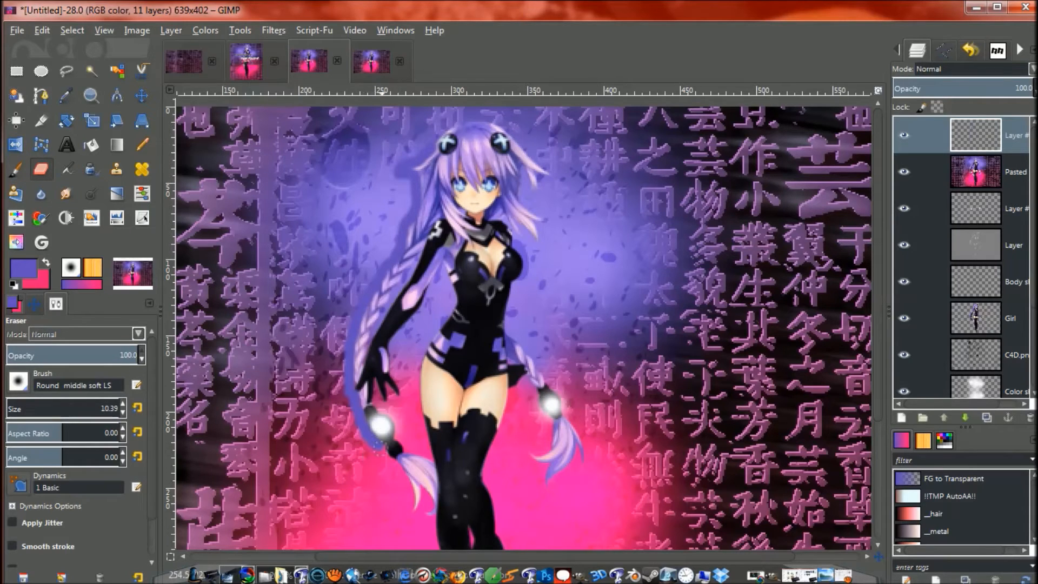
mouse_move(374, 442)
left_mouse_down()
mouse_move(346, 372)
mouse_move(349, 352)
mouse_move(360, 358)
left_mouse_up()
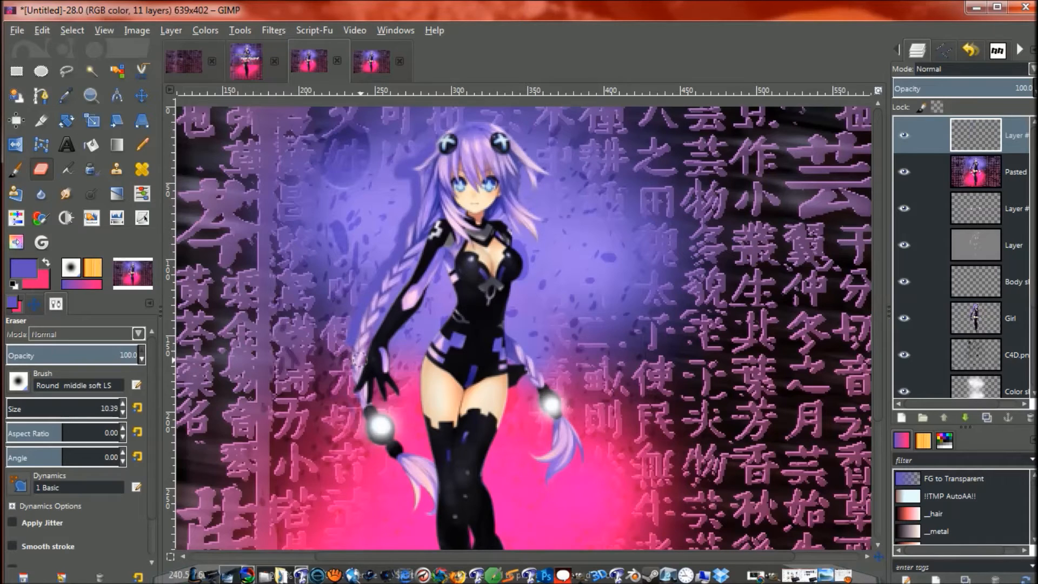
- Paint the purple outline around the hand, torso and hair, using brush sizes 5.39 for narrow gaps and 8.39 for the wider edges
left_click(16, 169)
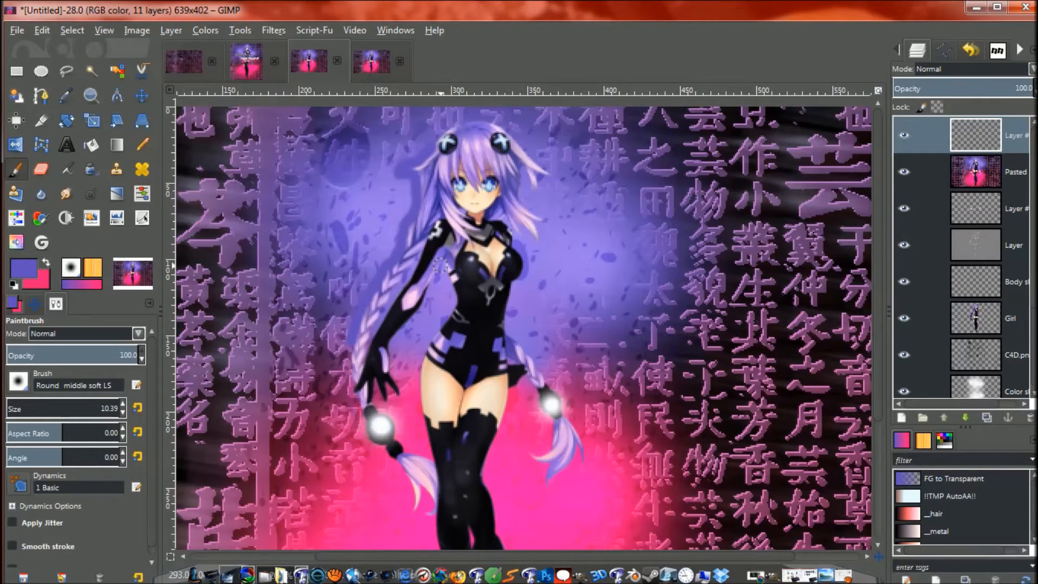
key("bracketleft")
key("bracketleft")
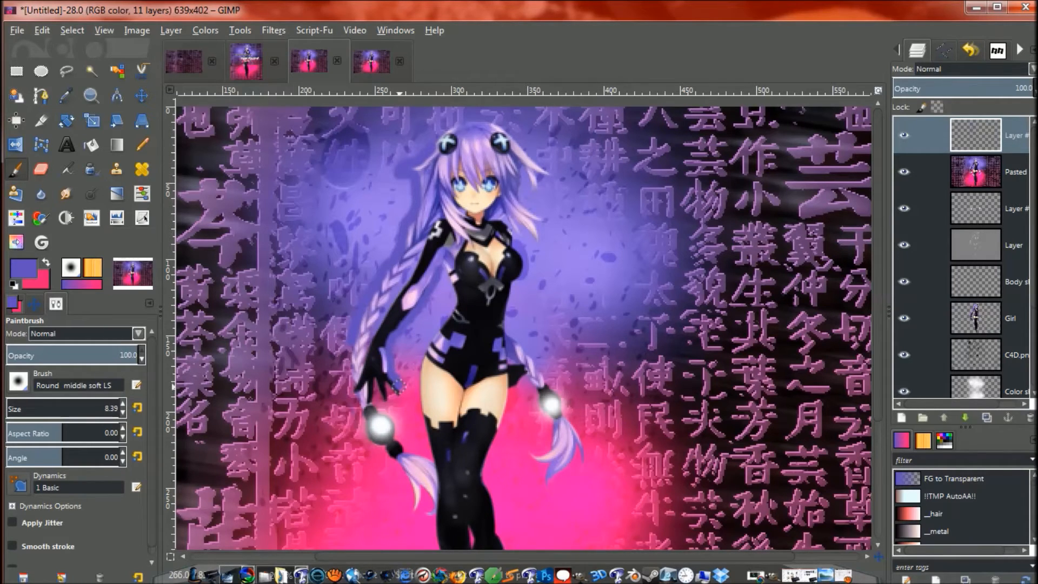
key("bracketleft")
key("bracketleft")
key("bracketleft")
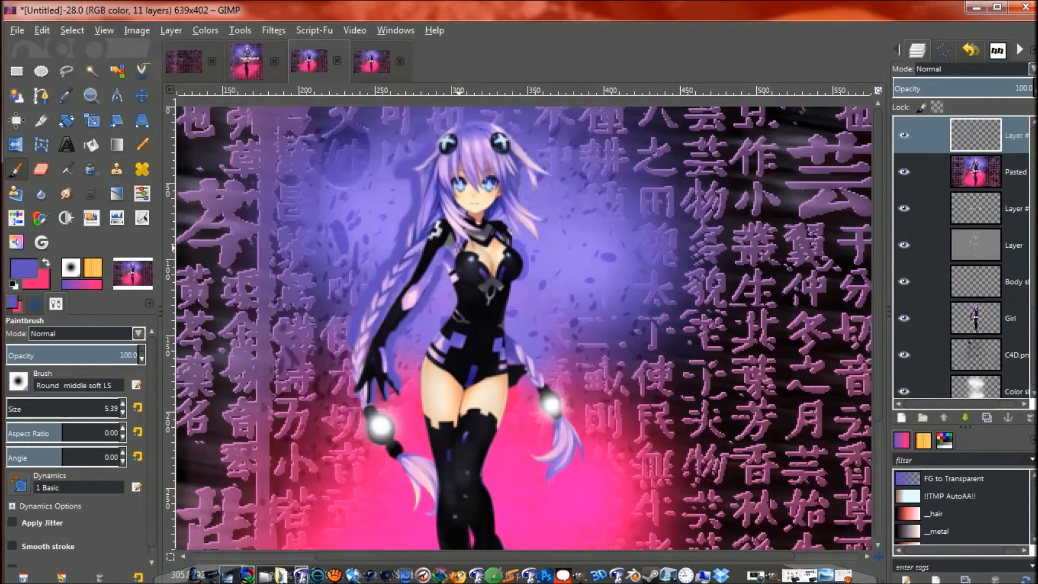
left_click(123, 412)
left_click(122, 412)
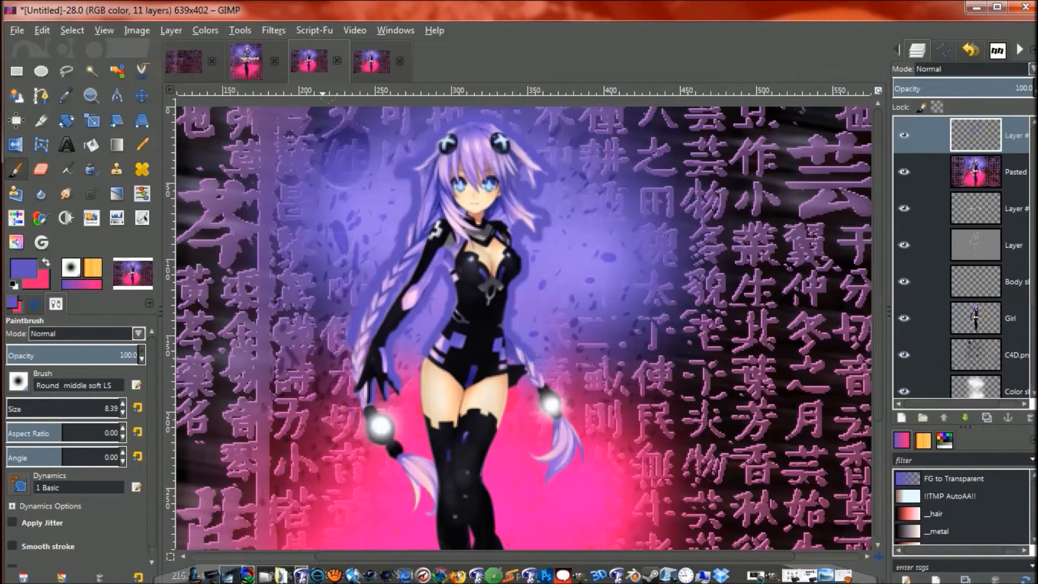
- Apply a 15 px RLE Gaussian Blur to the purple outline layer
left_click(274, 31)
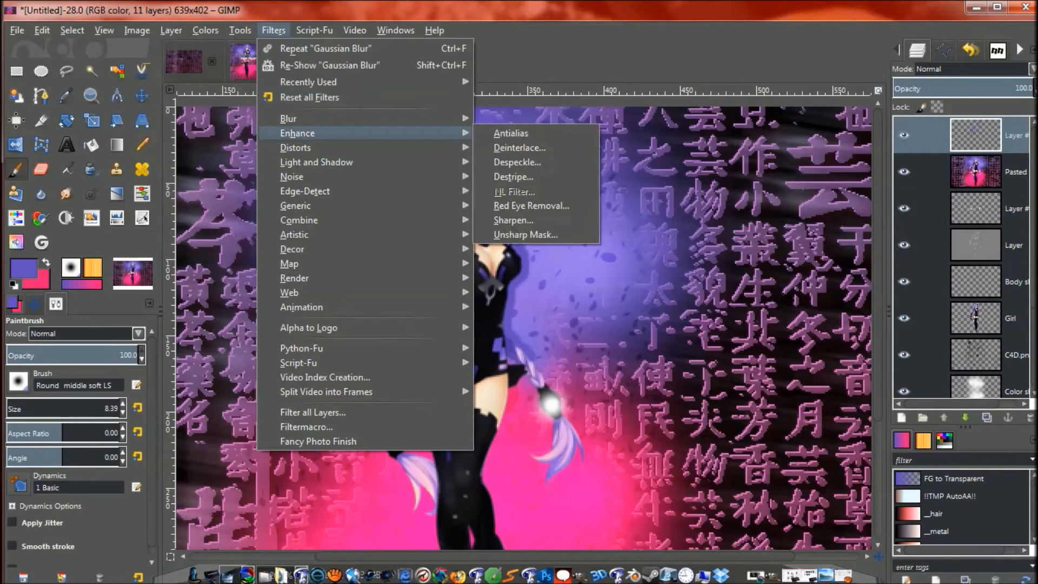
mouse_move(302, 118)
left_click(531, 134)
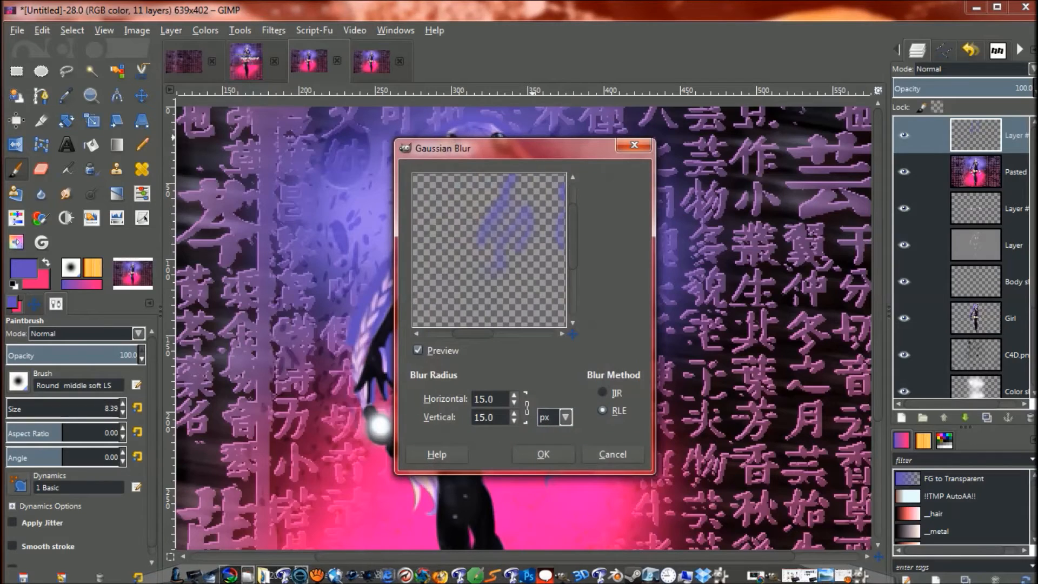
mouse_move(473, 333)
left_mouse_down()
mouse_move(506, 333)
mouse_move(490, 334)
left_mouse_up()
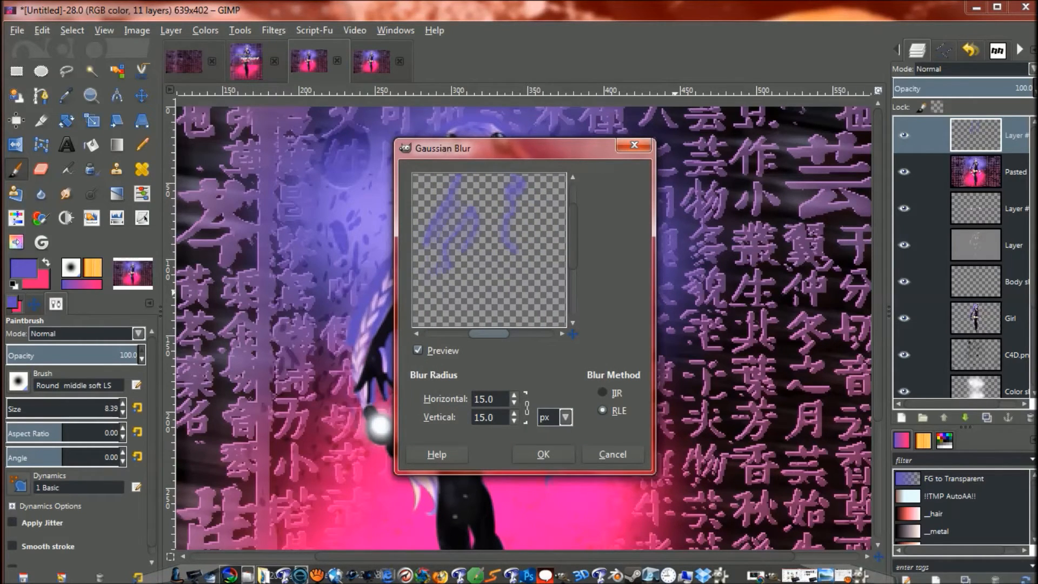
left_click(544, 454)
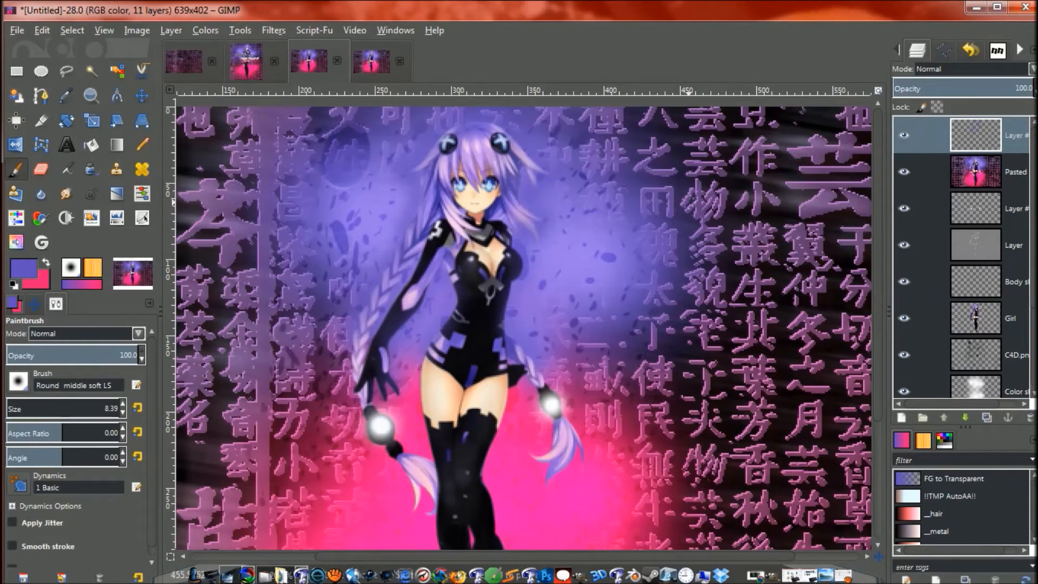
- Compare the image with the purple outline layer hidden and shown, and repeat the Gaussian Blur on that layer
key("minus")
key("minus")
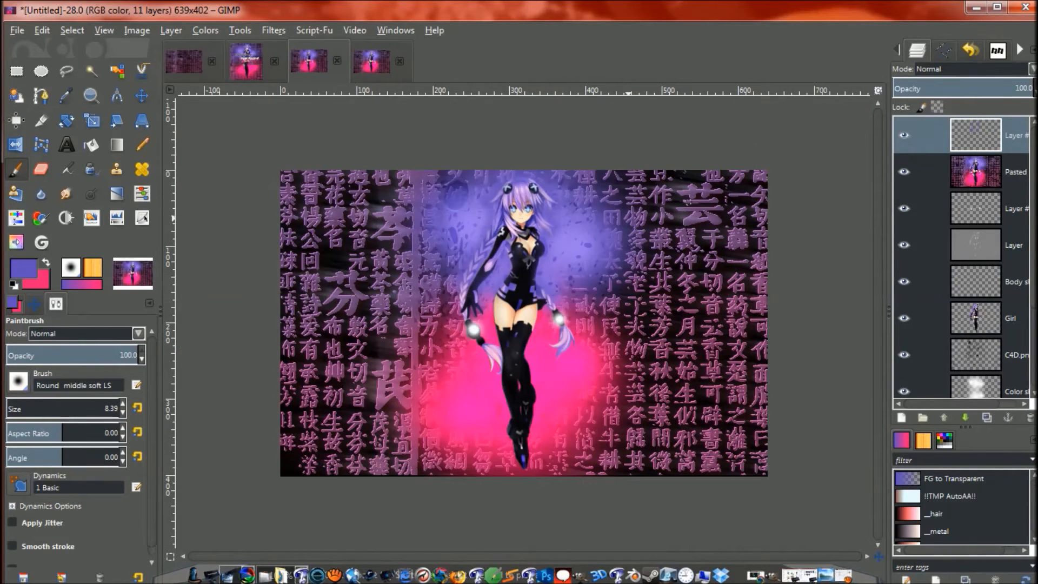
left_click(903, 135)
left_click(904, 135)
left_click(904, 135)
left_click(903, 135)
left_click(273, 30)
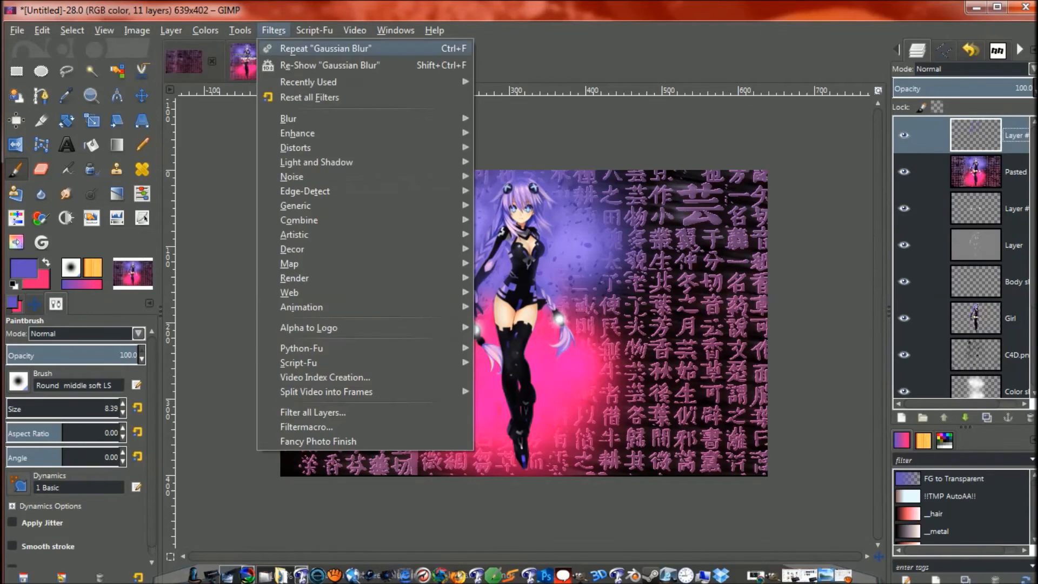
left_click(291, 47)
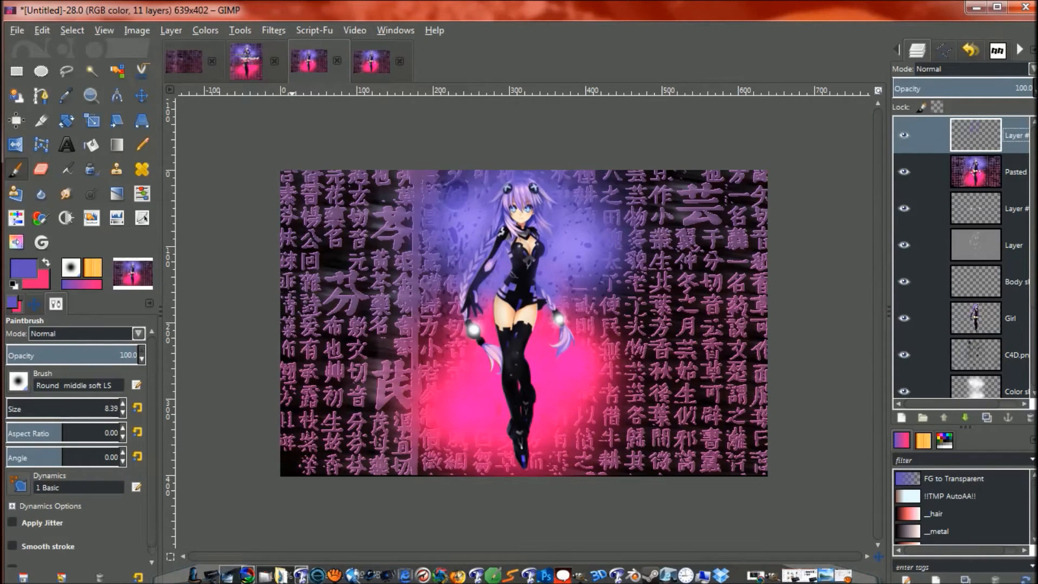
- Lower the purple outline layer's opacity to 75.5 and check it by switching its visibility off and on
left_click(903, 135)
left_click(904, 135)
left_click(903, 135)
left_click(903, 135)
left_click_drag(1024, 88, 998, 88)
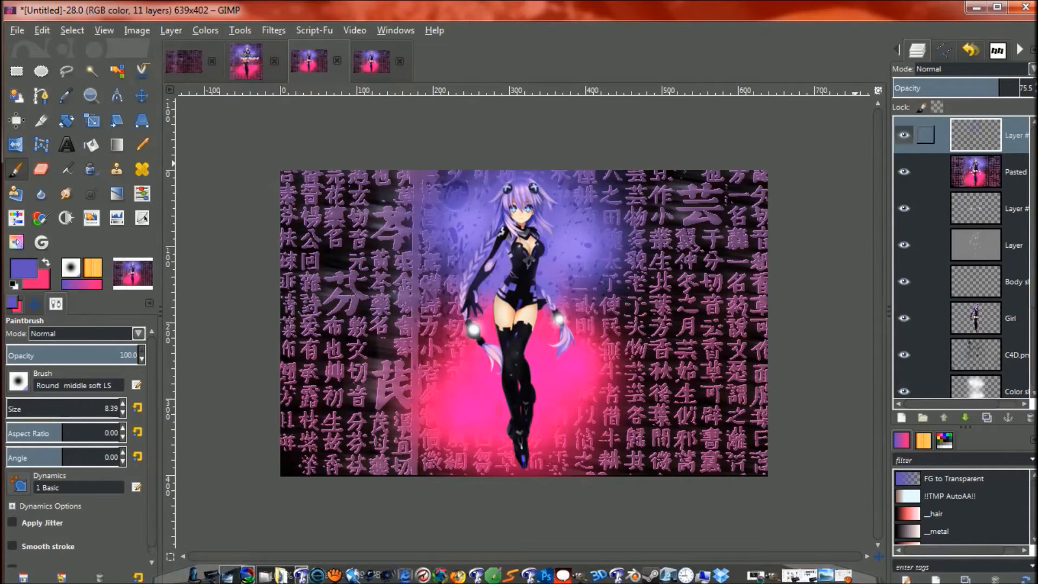
left_click(976, 135)
left_click(904, 135)
left_click(904, 135)
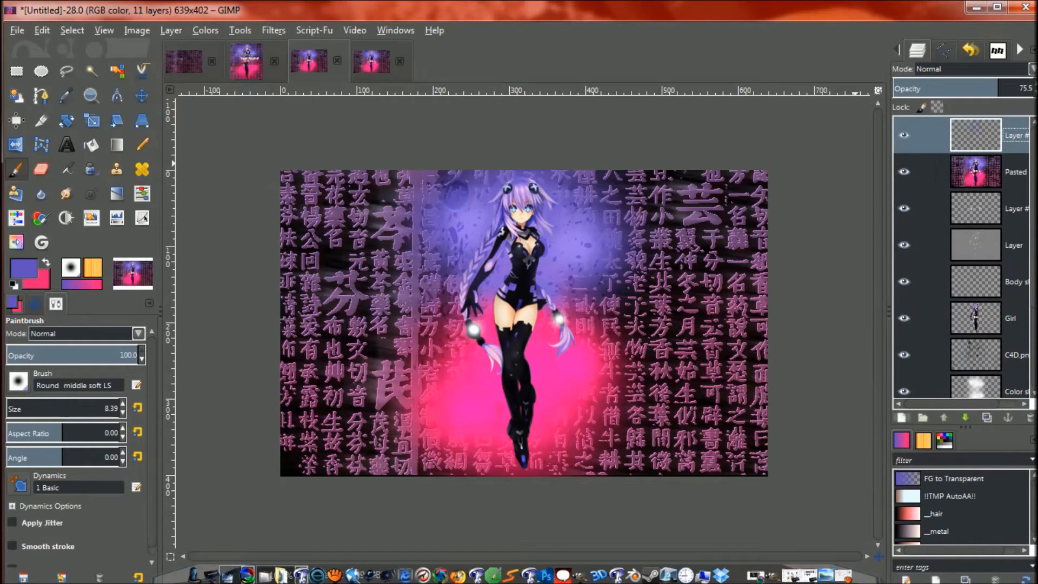
- Add a new transparent top layer and paint a pink outline around the girl's left-hand thigh, braid ornament, braid tip and leg
left_click(901, 417)
key("Return")
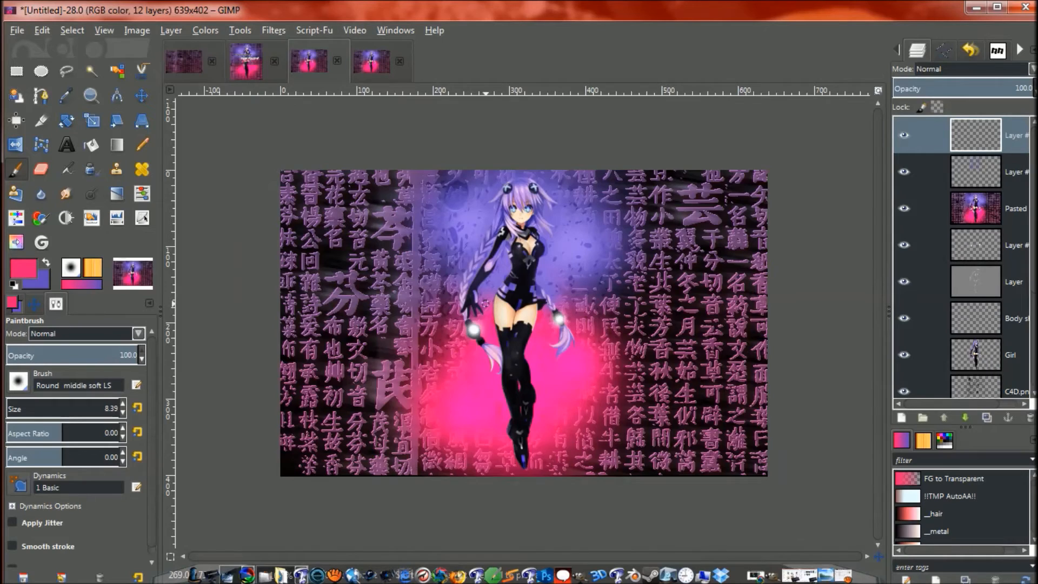
scroll(484, 303, "up", 3)
scroll(485, 304, "up", 2)
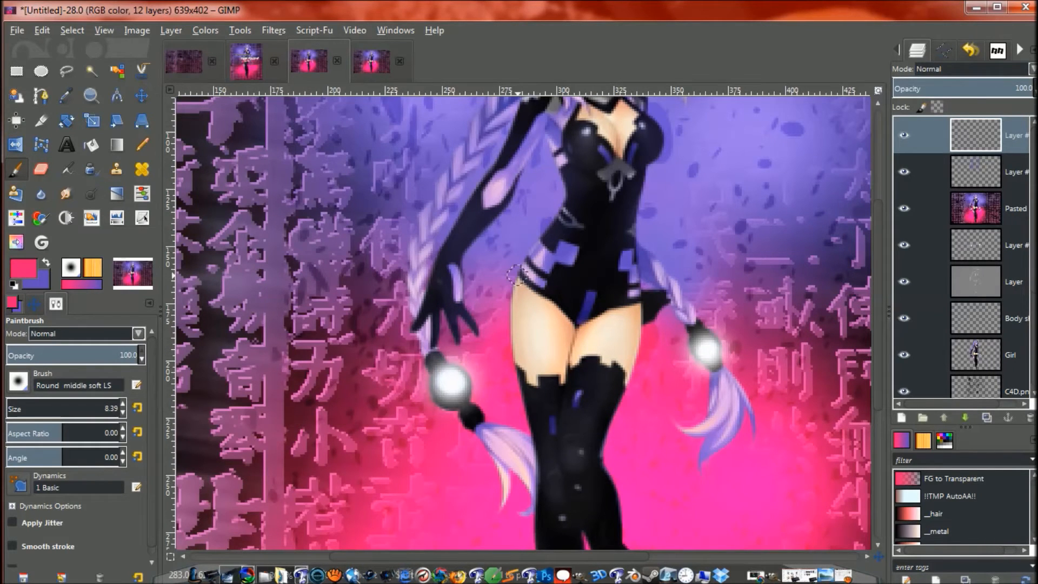
left_click_drag(510, 275, 521, 414)
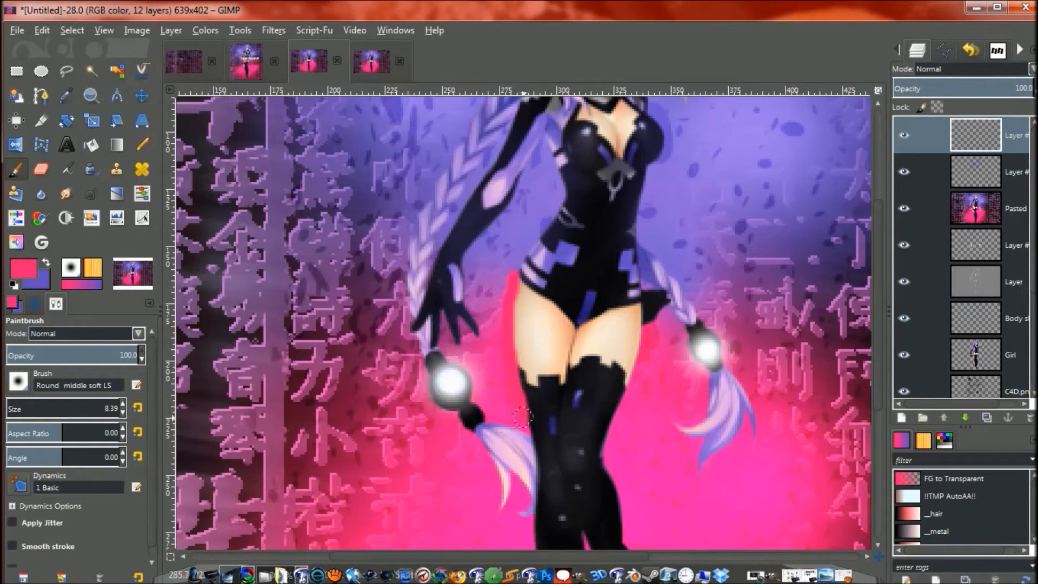
mouse_move(496, 418)
left_mouse_down()
mouse_move(473, 372)
mouse_move(444, 352)
left_mouse_up()
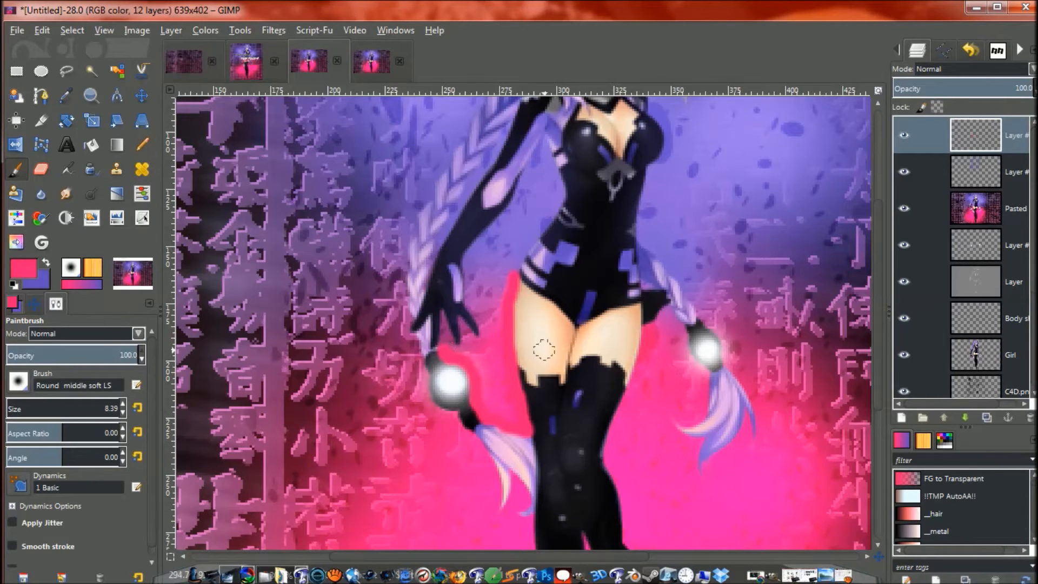
left_click_drag(539, 347, 556, 138)
mouse_move(426, 177)
left_mouse_down()
mouse_move(440, 153)
mouse_move(444, 184)
mouse_move(509, 258)
mouse_move(512, 299)
mouse_move(525, 300)
mouse_move(527, 270)
mouse_move(534, 281)
mouse_move(573, 431)
mouse_move(564, 477)
mouse_move(580, 522)
left_mouse_up()
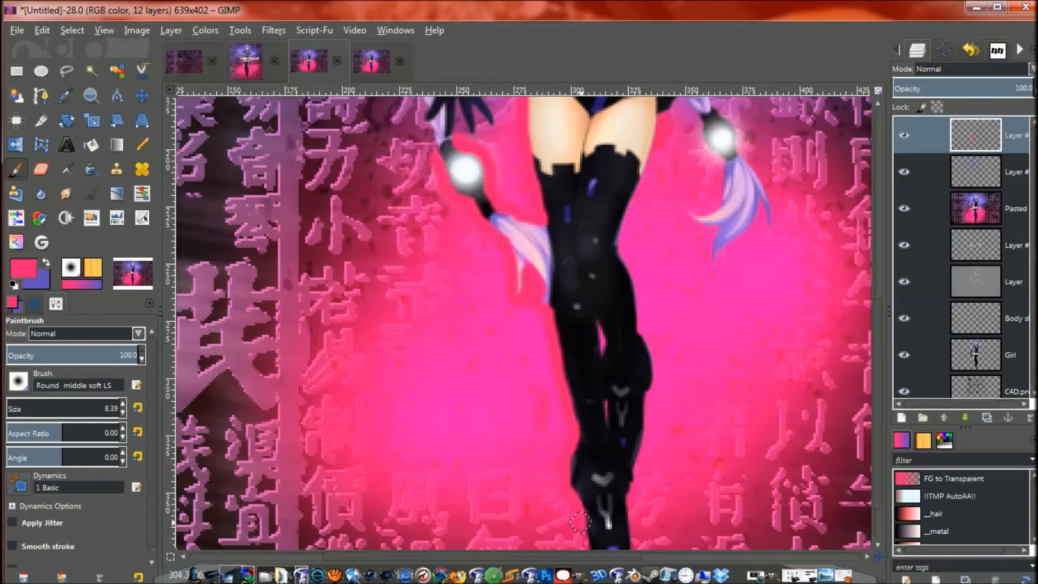
- Continue the pink outline around the boot tip and up the other side of the legs to the hip
left_click(880, 556)
left_click_drag(879, 556, 880, 561)
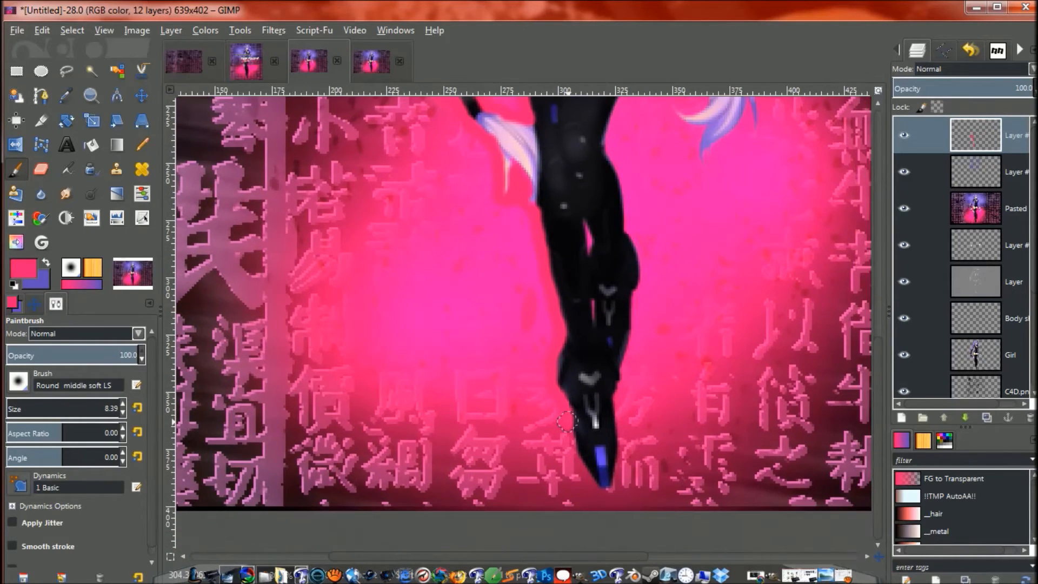
mouse_move(568, 434)
left_mouse_down()
mouse_move(583, 471)
mouse_move(615, 490)
mouse_move(620, 378)
mouse_move(643, 264)
mouse_move(607, 132)
left_mouse_up()
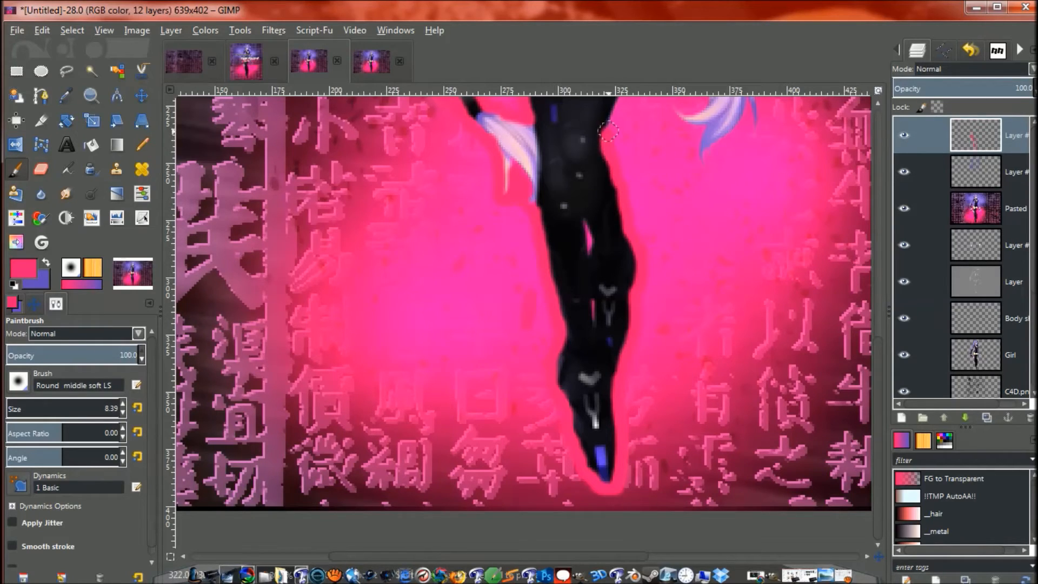
mouse_move(609, 132)
left_mouse_down()
mouse_move(606, 192)
mouse_move(519, 373)
left_mouse_up()
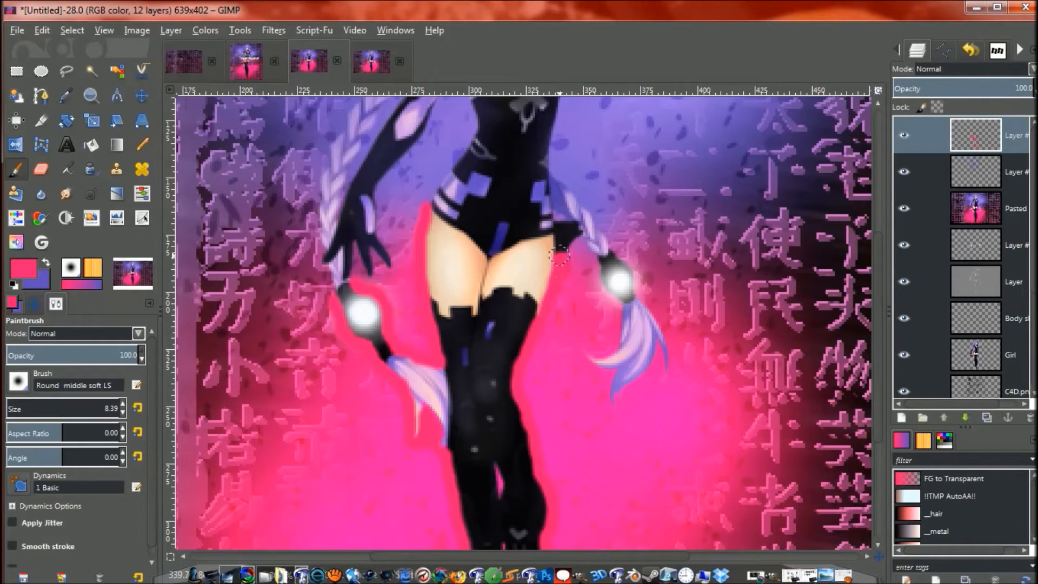
- Paint the pink outline around both sides of the right-hand braid, its glowing ornament and its tip
mouse_move(560, 254)
left_mouse_down()
mouse_move(559, 216)
mouse_move(590, 251)
mouse_move(617, 315)
mouse_move(615, 342)
mouse_move(582, 346)
mouse_move(607, 395)
mouse_move(646, 369)
mouse_move(651, 350)
mouse_move(664, 351)
mouse_move(661, 377)
left_mouse_up()
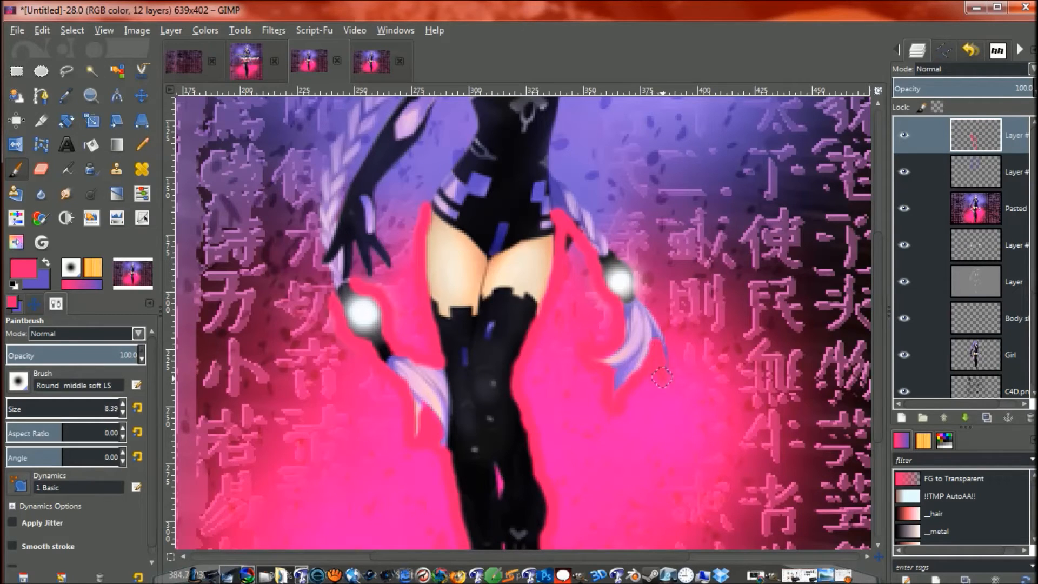
scroll(661, 377, "up", 1)
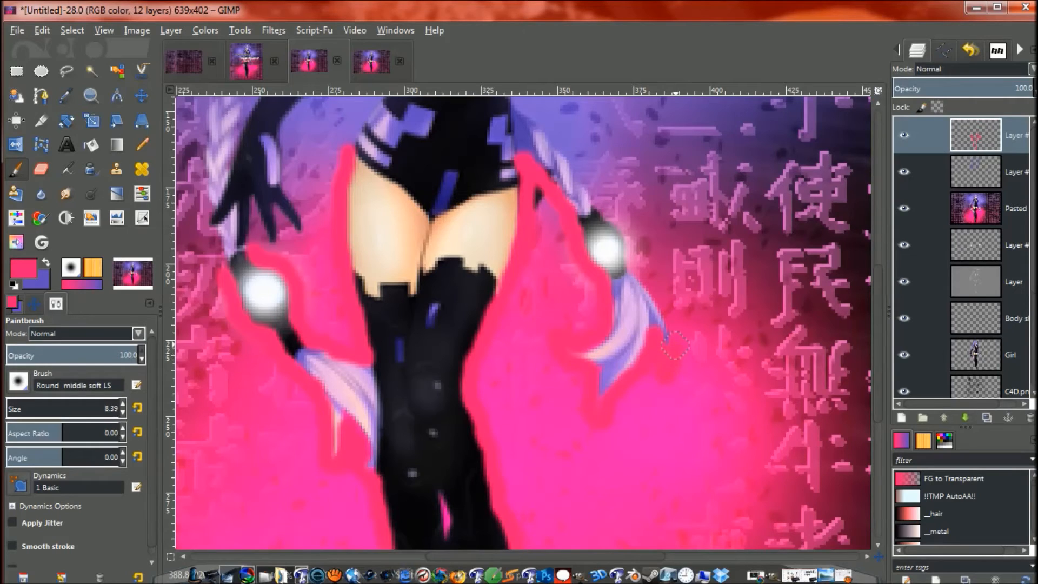
mouse_move(673, 325)
left_mouse_down()
mouse_move(627, 221)
mouse_move(578, 163)
left_mouse_up()
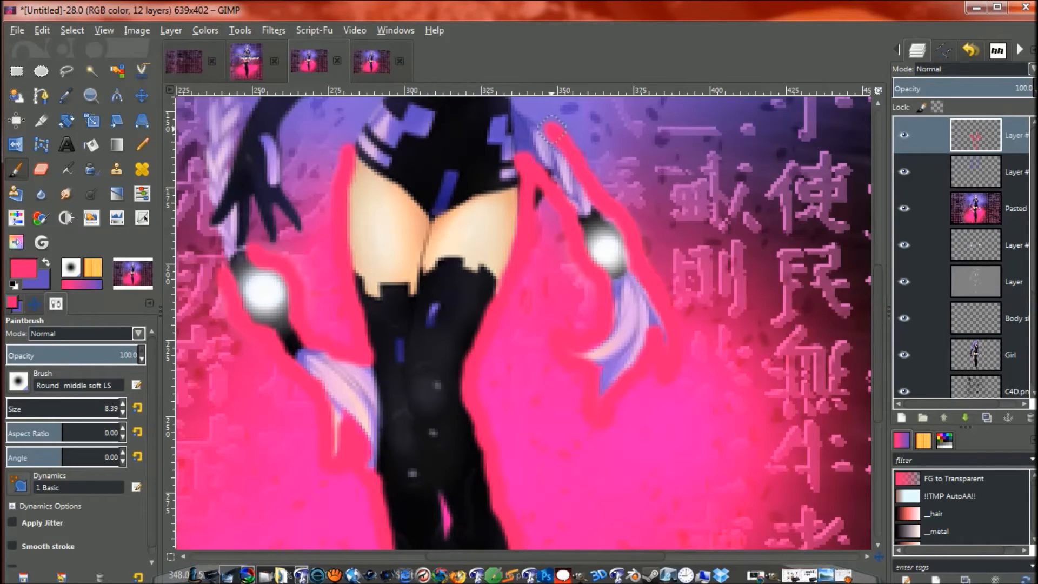
- Apply a Gaussian Blur to the pink outline layer, adjusting the horizontal blur radius
scroll(547, 125, "up", 6)
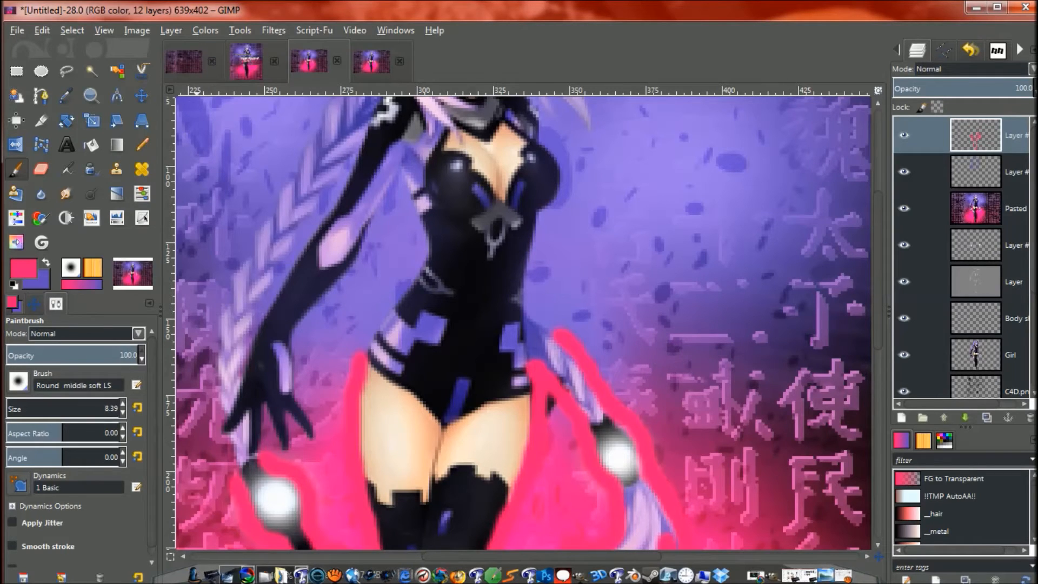
left_click(274, 30)
left_click(292, 64)
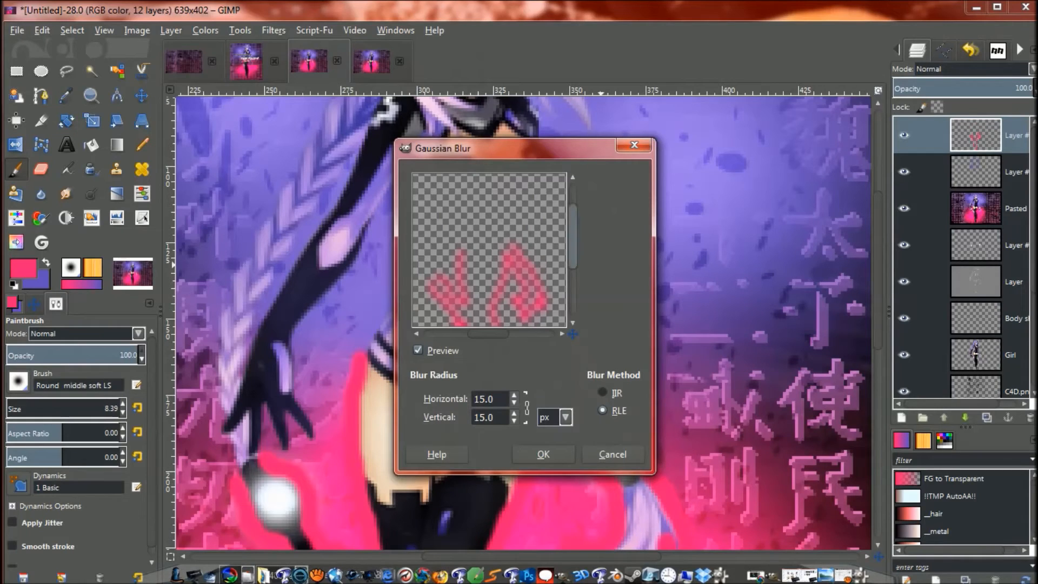
left_click_drag(573, 238, 573, 250)
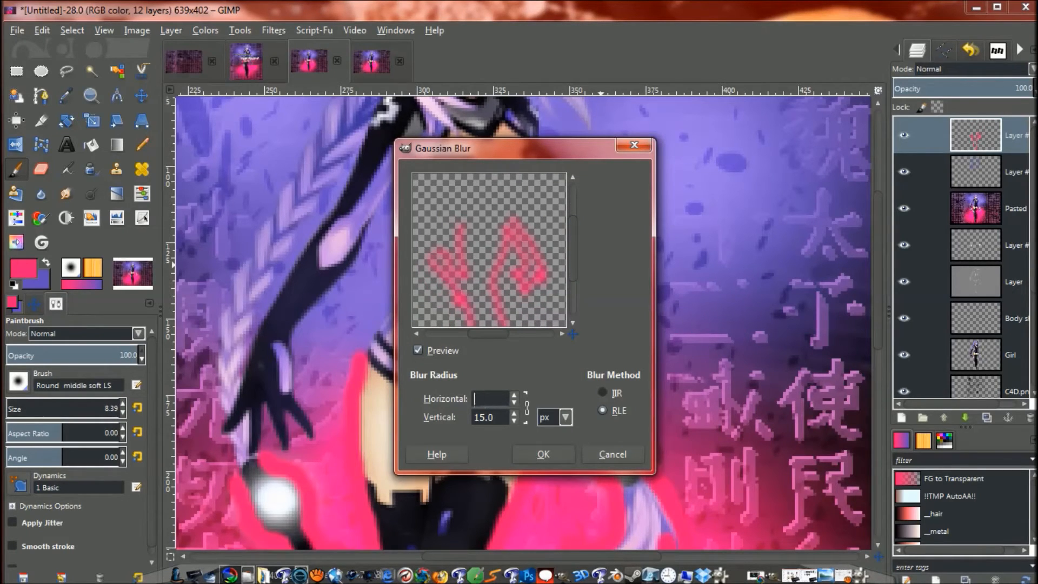
key("Return")
left_click(543, 454)
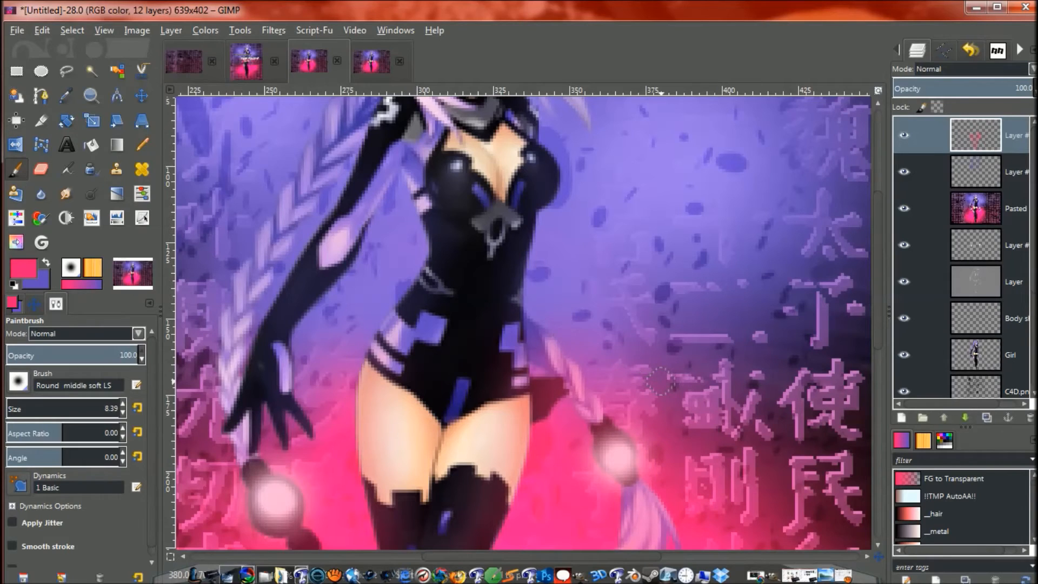
- Compare the whole image with the pink outline layer shown and hidden
scroll(659, 381, "down", 4)
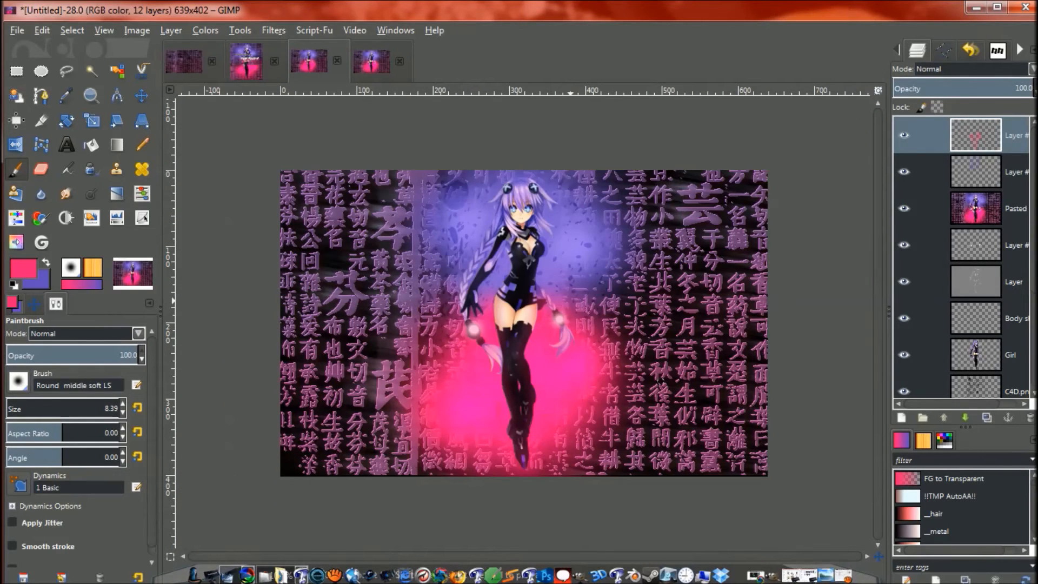
left_click(924, 135)
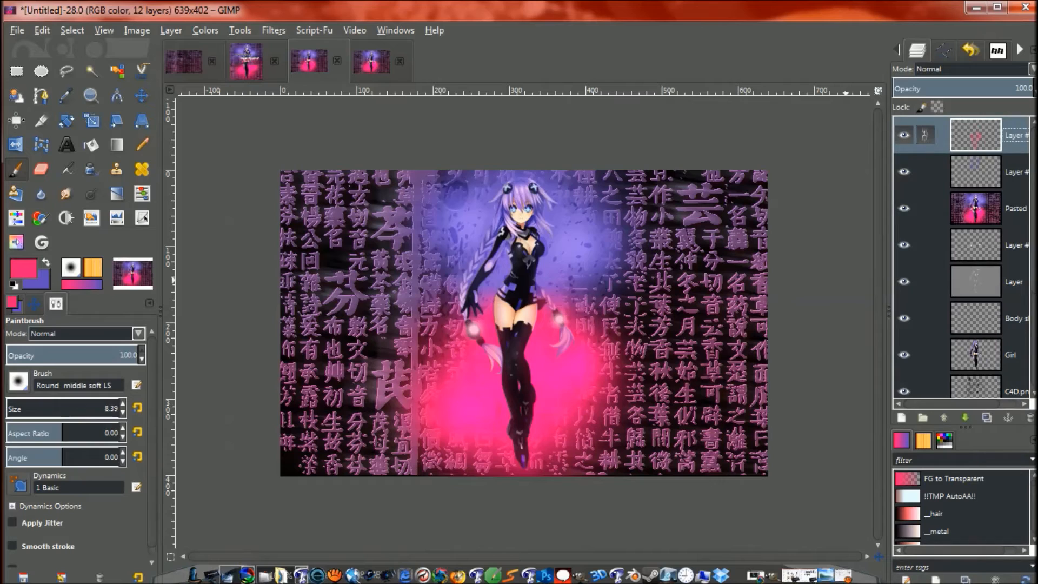
left_click(925, 136)
left_click(903, 135)
left_click(904, 135)
left_click(903, 135)
left_click(904, 136)
left_click(904, 135)
left_click(904, 135)
left_click(904, 135)
left_click(904, 135)
- Add a white (full opacity) mask to the pink outline layer and set the foreground colour to black (000000)
right_click(924, 135)
left_click(929, 352)
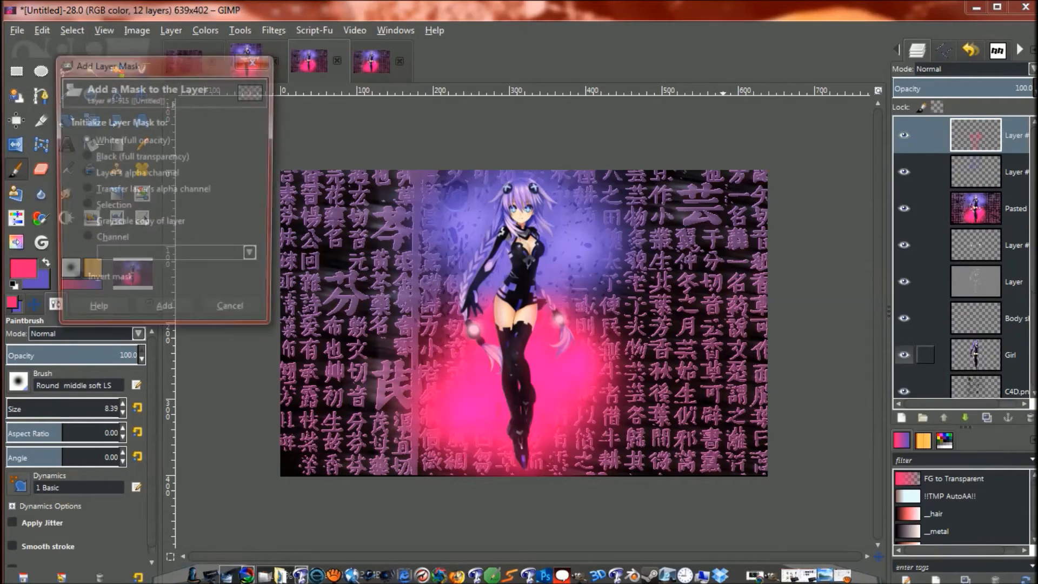
left_click(165, 306)
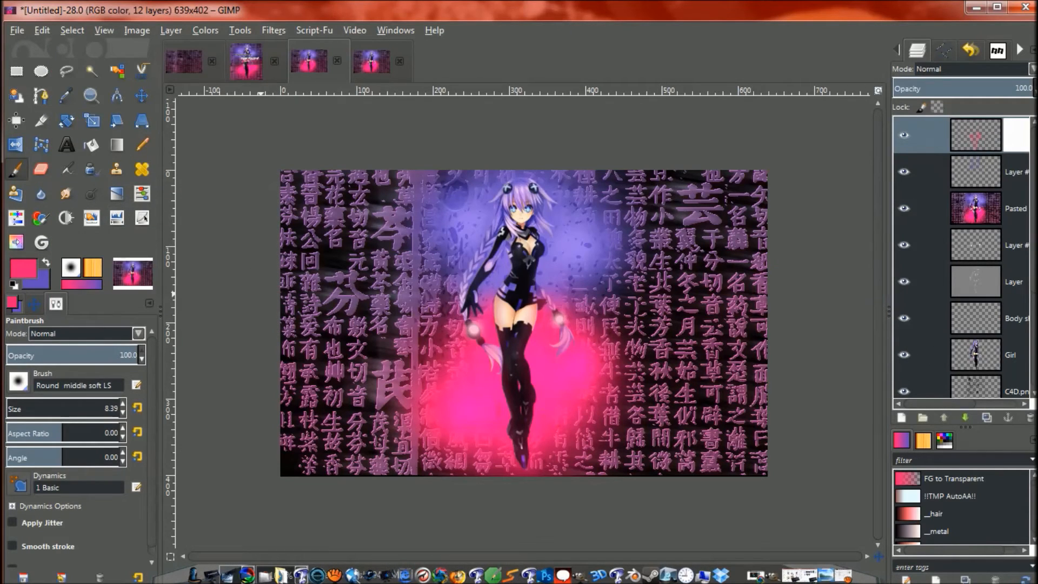
left_click(23, 267)
left_click(524, 357)
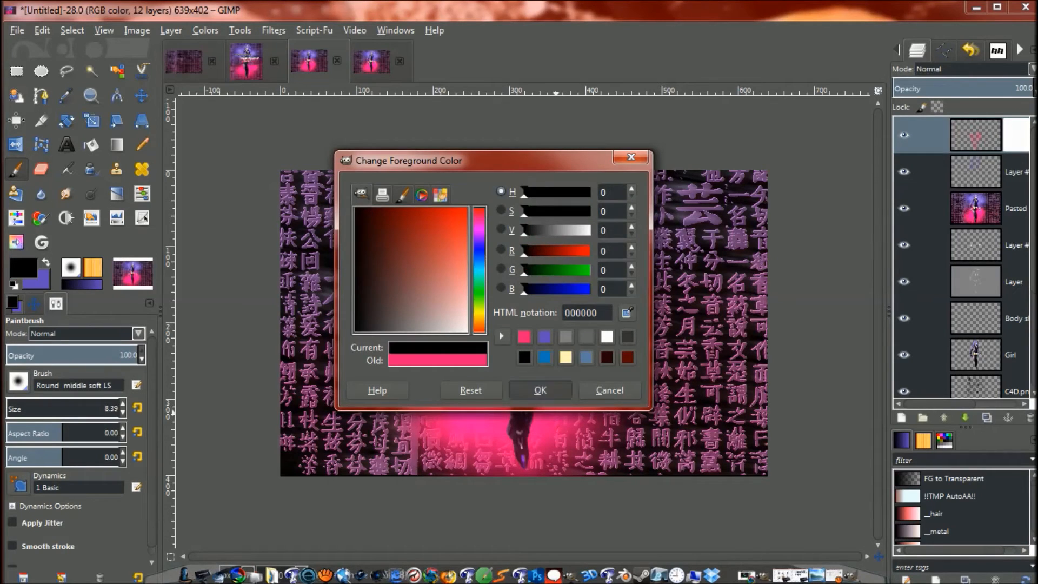
left_click(540, 390)
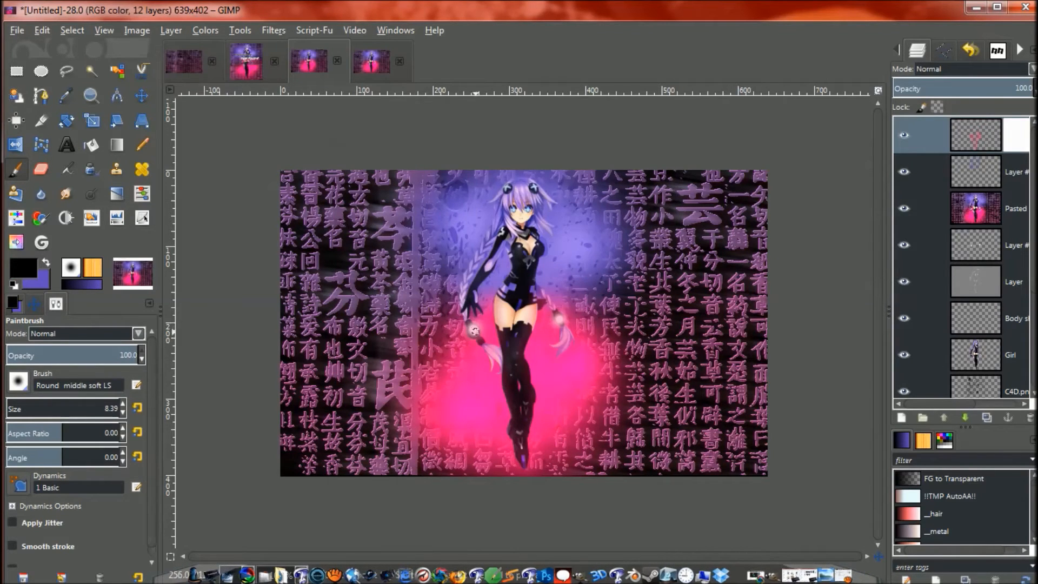
- Mask the pink glow off the left-hand braid's glowing ornament with black paint, progressively enlarging the soft brush to 42.39
scroll(474, 331, "up", 4, "ctrl")
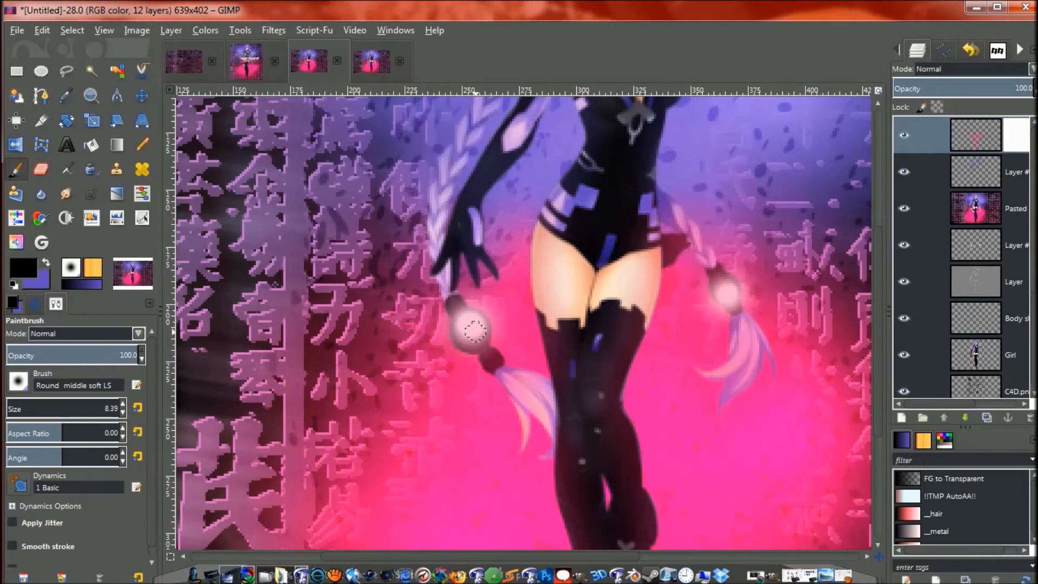
key("bracketright")
key("bracketright")
key("bracketright")
key("bracketright")
key("bracketright")
key("bracketright")
key("bracketright")
key("bracketright")
key("bracketright")
key("bracketright")
key("bracketright")
key("bracketright")
key("bracketright")
key("bracketright")
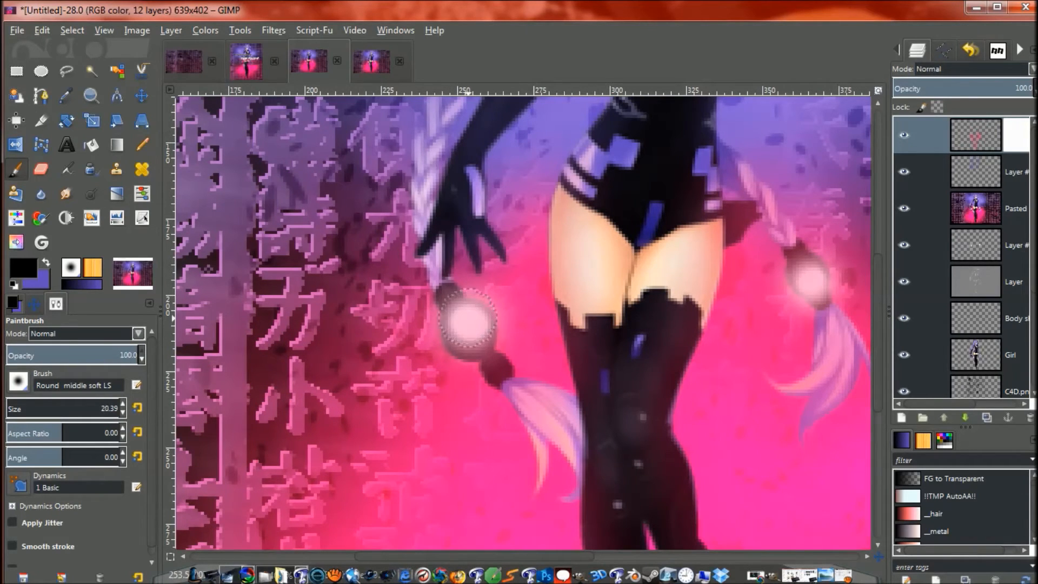
key("bracketright")
left_click(470, 322)
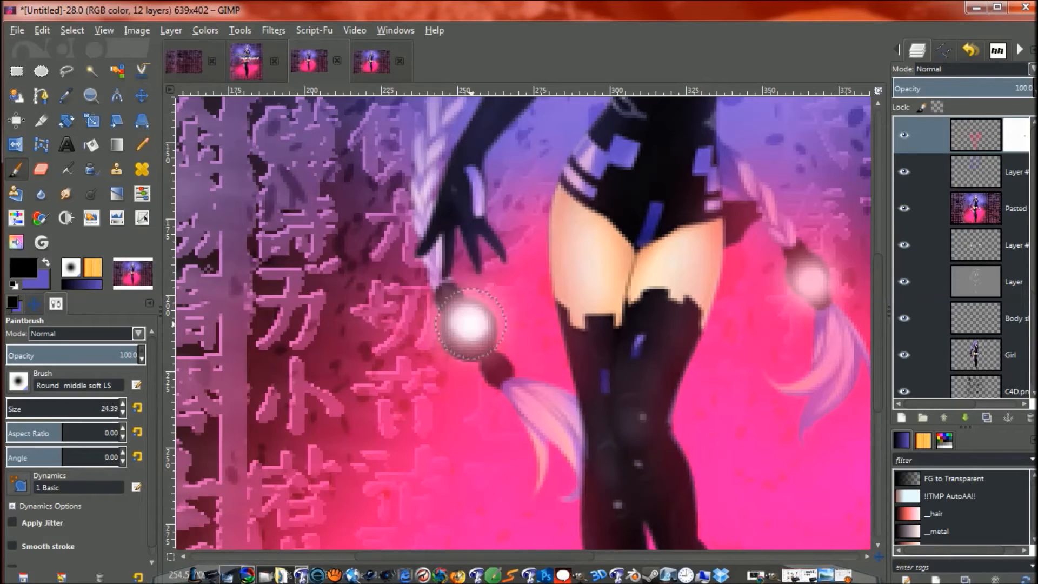
key("bracketright")
key("bracketright")
key("bracketright")
key("bracketright")
key("bracketright")
key("bracketright")
key("bracketright")
left_click(470, 323)
key("bracketright")
key("bracketright")
key("bracketright")
key("bracketright")
key("bracketright")
key("bracketright")
key("bracketright")
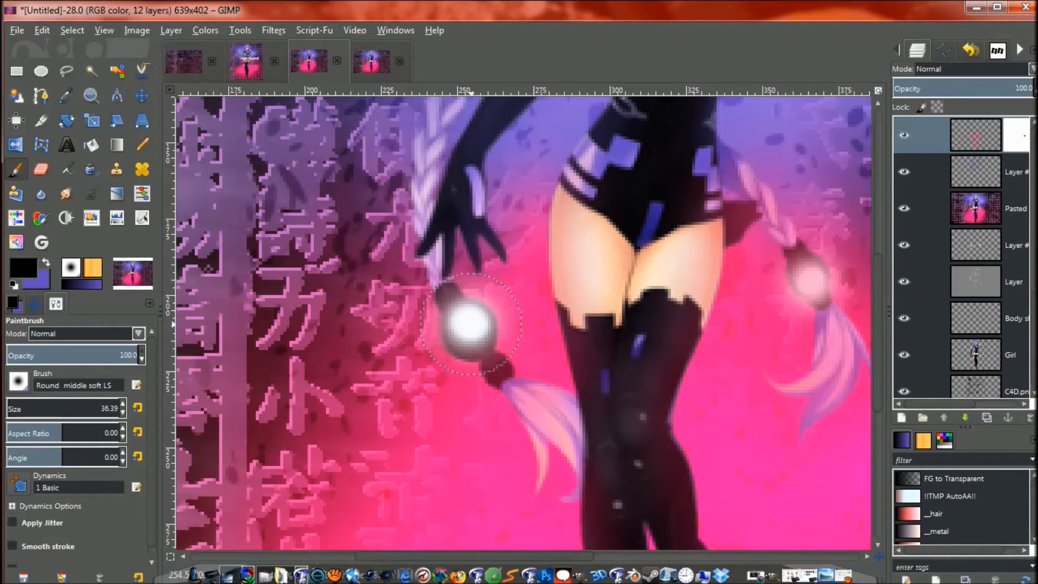
key("bracketright")
key("bracketright")
key("bracketright")
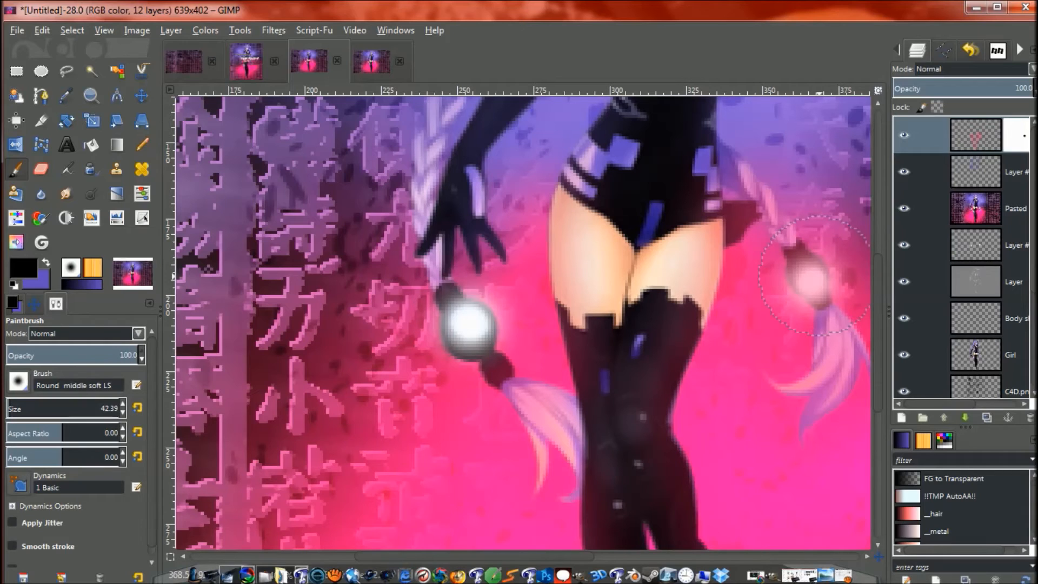
- Mask the pink glow off the right-hand braid's glowing ornament with black paint, enlarging the brush from 15.39 to 37.39
key("bracketleft")
key("bracketleft")
key("bracketleft")
key("bracketleft")
key("bracketleft")
key("bracketleft")
key("bracketleft")
key("bracketleft")
key("bracketleft")
key("bracketleft")
left_click(811, 285)
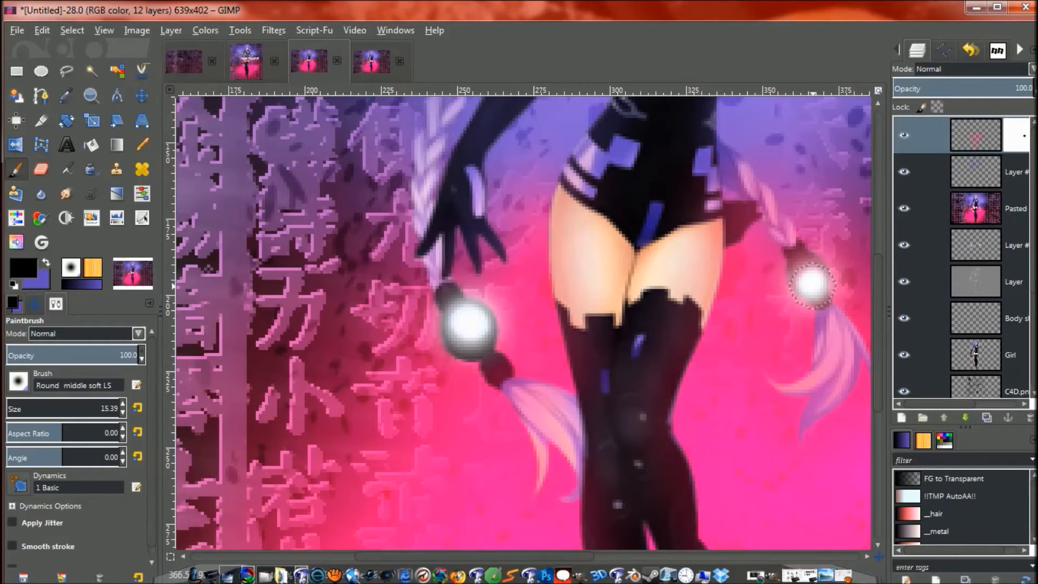
key("bracketright")
key("bracketright")
key("bracketright")
key("bracketright")
key("bracketright")
key("bracketright")
key("bracketright")
key("bracketright")
key("bracketright")
key("bracketright")
key("bracketright")
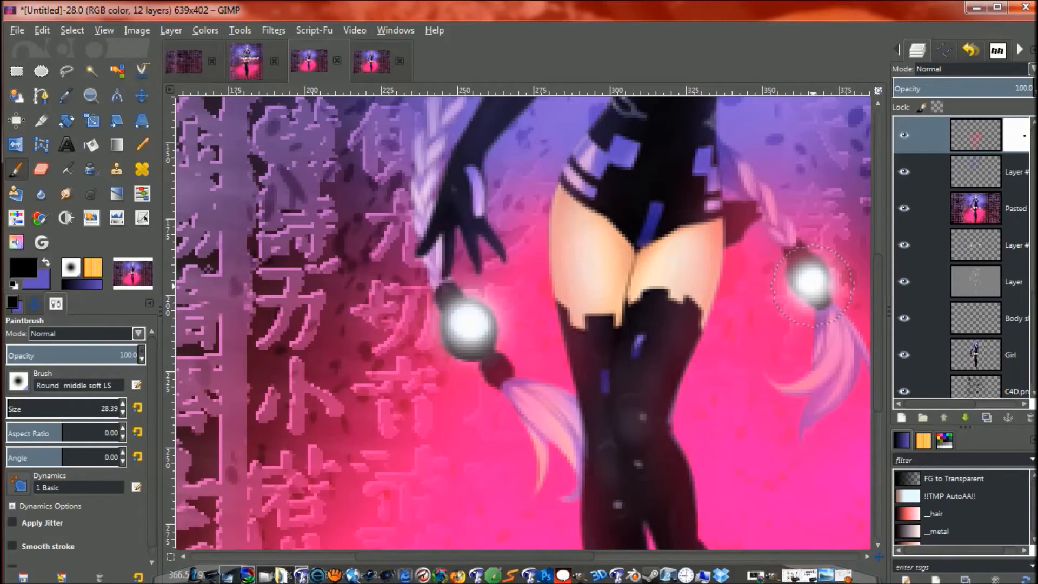
key("bracketright")
key("bracketright")
key("bracketright")
key("bracketright")
key("bracketright")
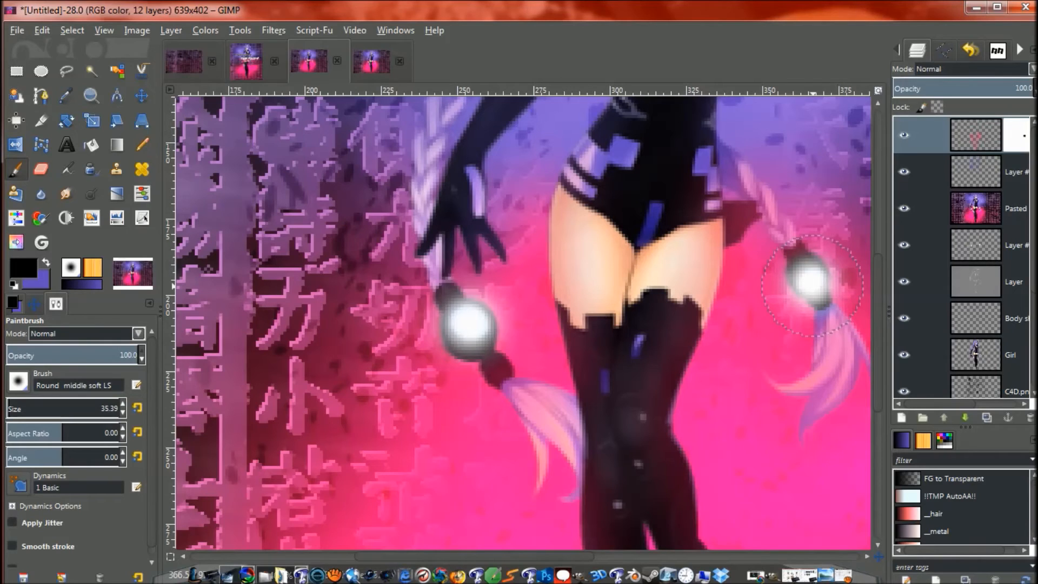
key("bracketright")
key("bracketright")
scroll(548, 243, "down", 4)
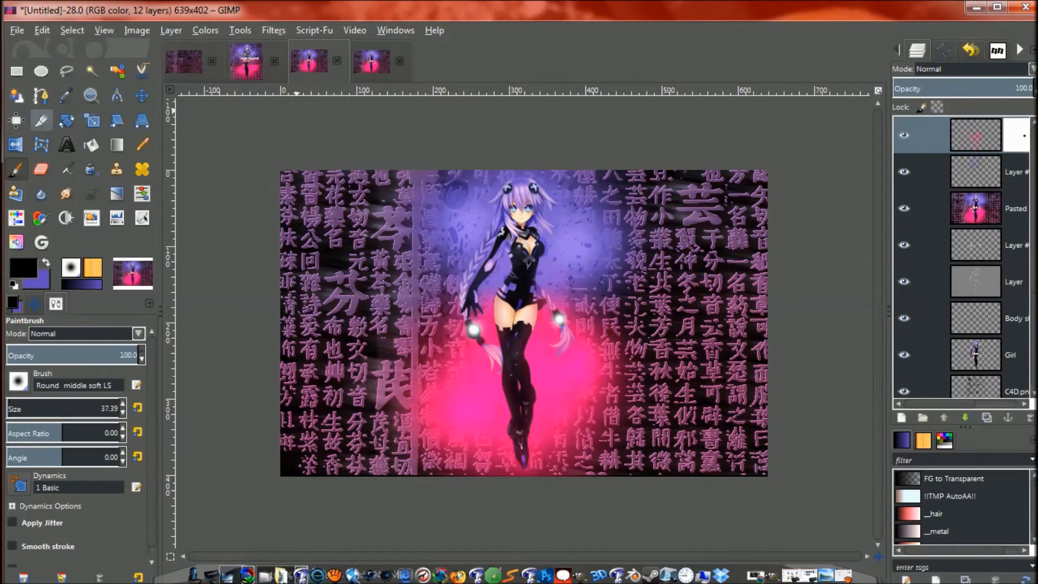
- Crop the image around the girl to 393 × 402 px, starting at position 109, 0
left_click(40, 120)
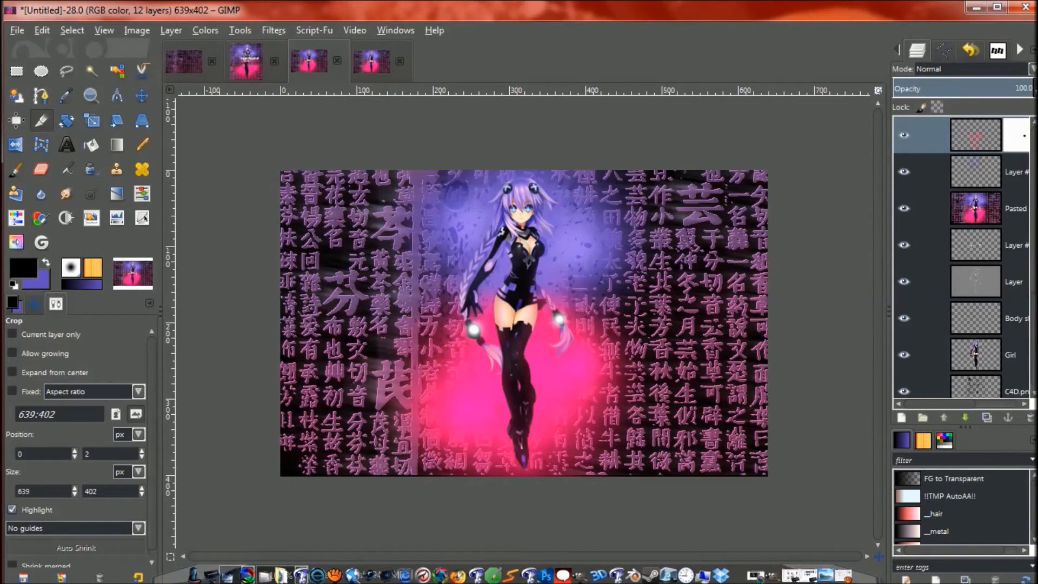
left_click_drag(364, 167, 544, 540)
left_click_drag(579, 475, 662, 562)
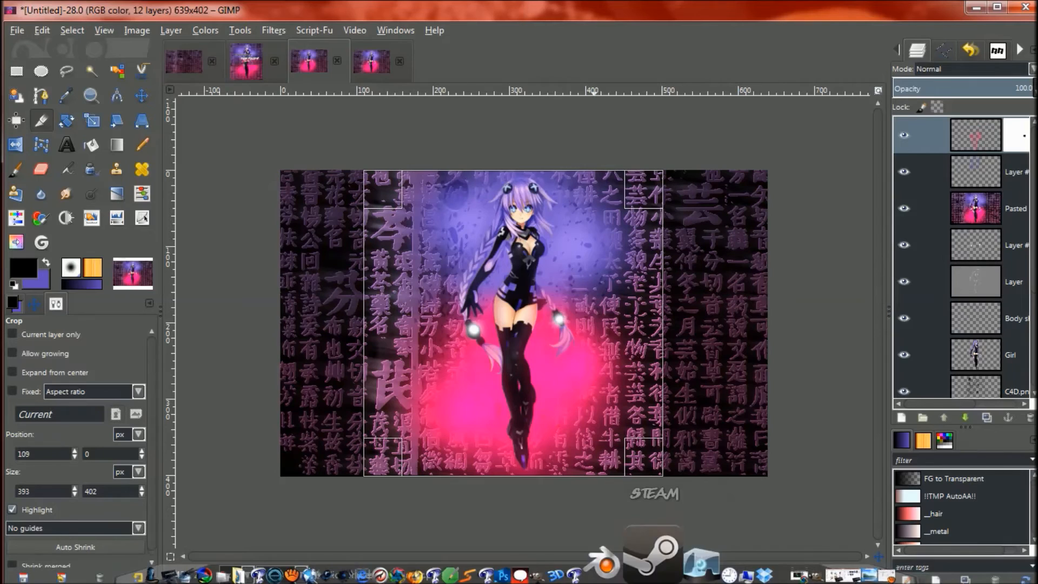
key("Return")
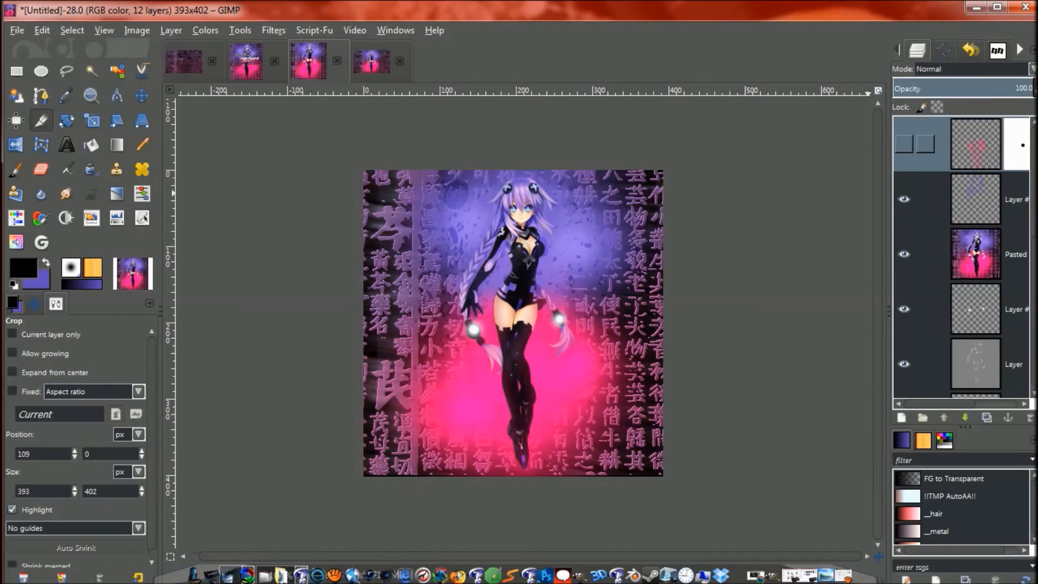
- Compare the cropped image with the outline glow layers shown and hidden
left_click(904, 199)
left_click(904, 199)
left_click(904, 199)
left_click(904, 199)
left_click(903, 199)
left_click(903, 199)
left_click(903, 199)
left_click(903, 199)
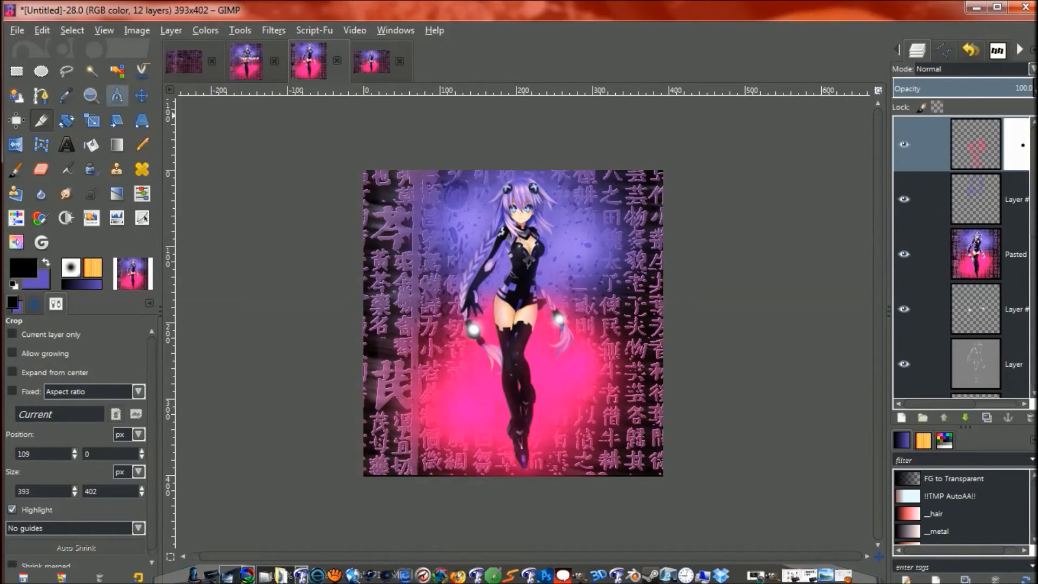
- Switch to the Paintbrush and add a new transparent 393 × 402 px layer at the top of the stack
left_click(17, 169)
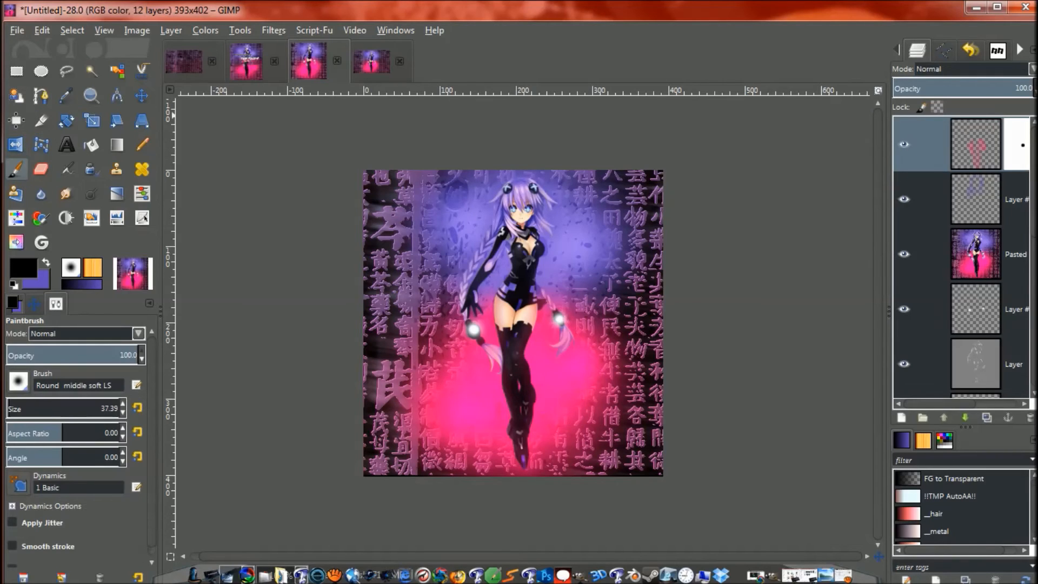
key("shift+ctrl+n")
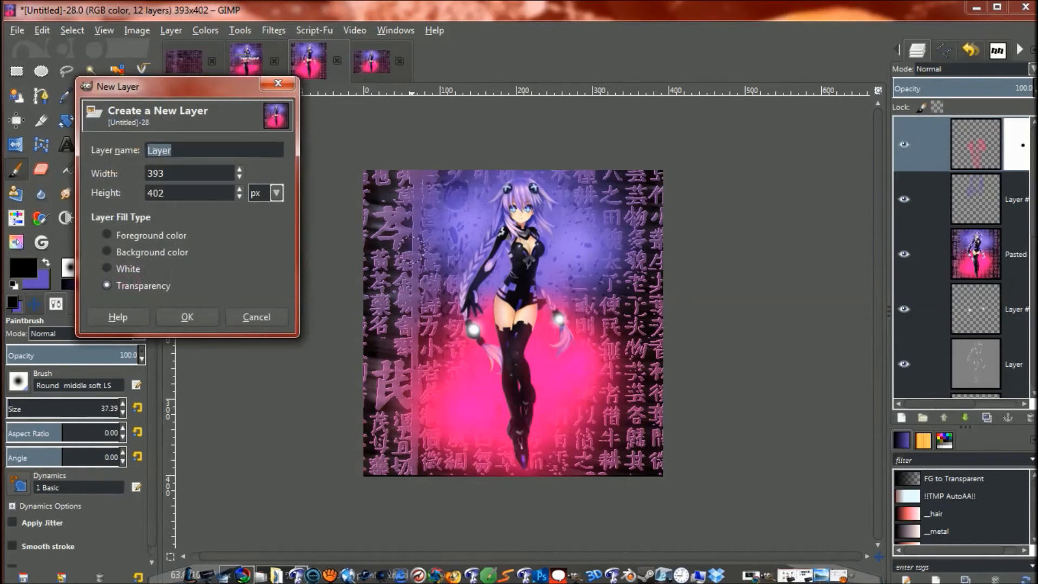
key("Return")
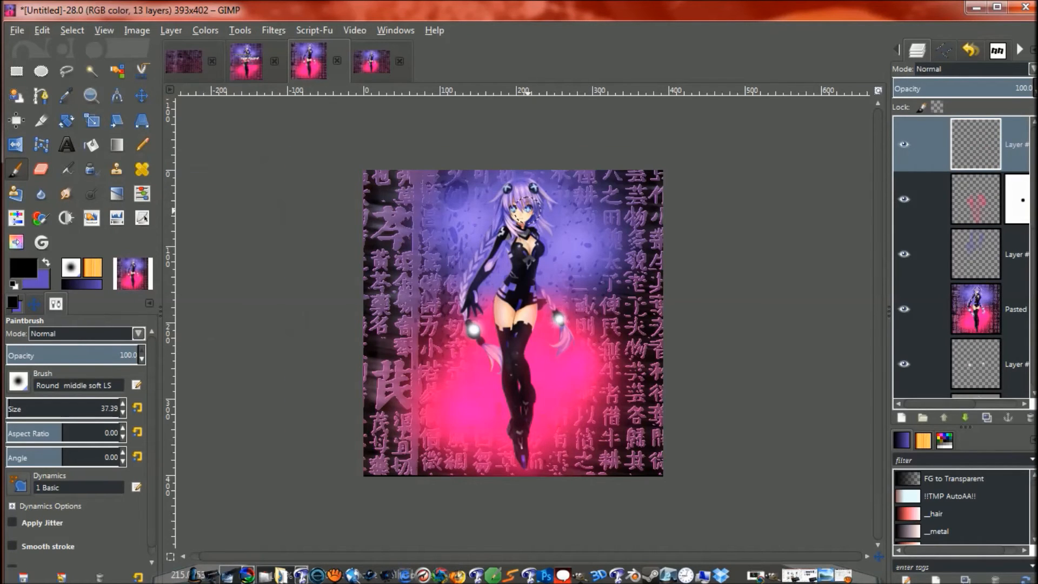
scroll(527, 216, "up", 7)
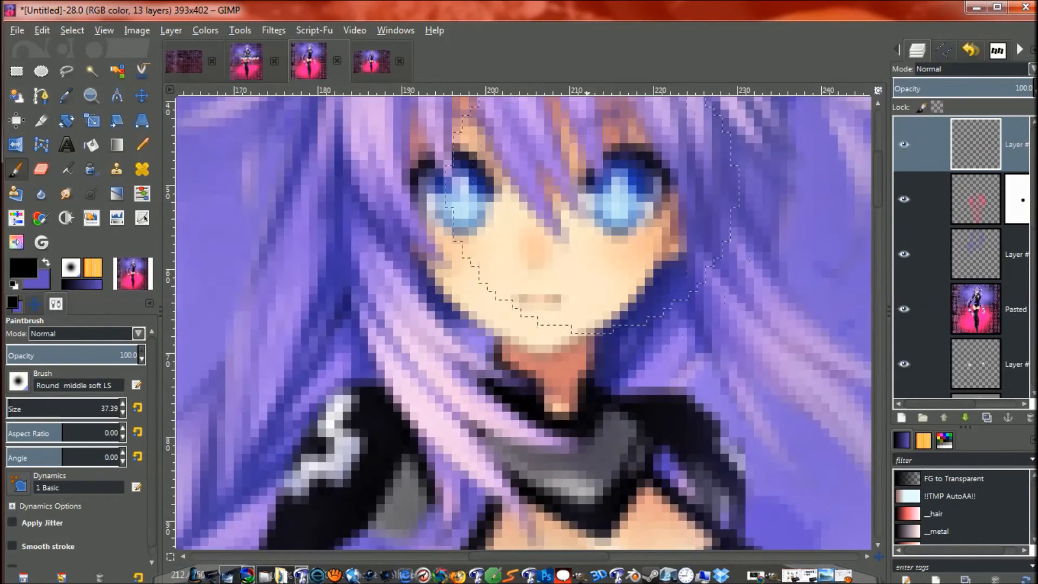
key("bracketleft")
key("bracketleft")
key("bracketleft")
key("bracketleft")
key("bracketleft")
key("bracketleft")
key("bracketleft")
key("bracketleft")
key("bracketleft")
key("bracketleft")
key("bracketleft")
key("bracketleft")
key("bracketleft")
key("bracketleft")
key("bracketleft")
key("bracketleft")
key("bracketleft")
key("bracketleft")
key("bracketleft")
key("bracketleft")
key("bracketleft")
key("bracketleft")
key("bracketleft")
key("bracketleft")
left_click(620, 192)
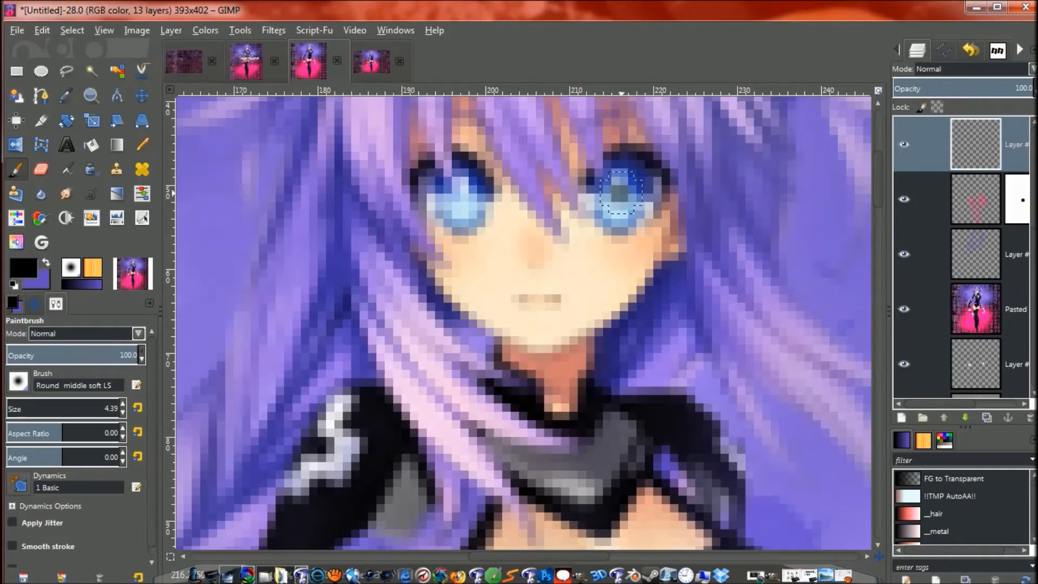
key("ctrl+z")
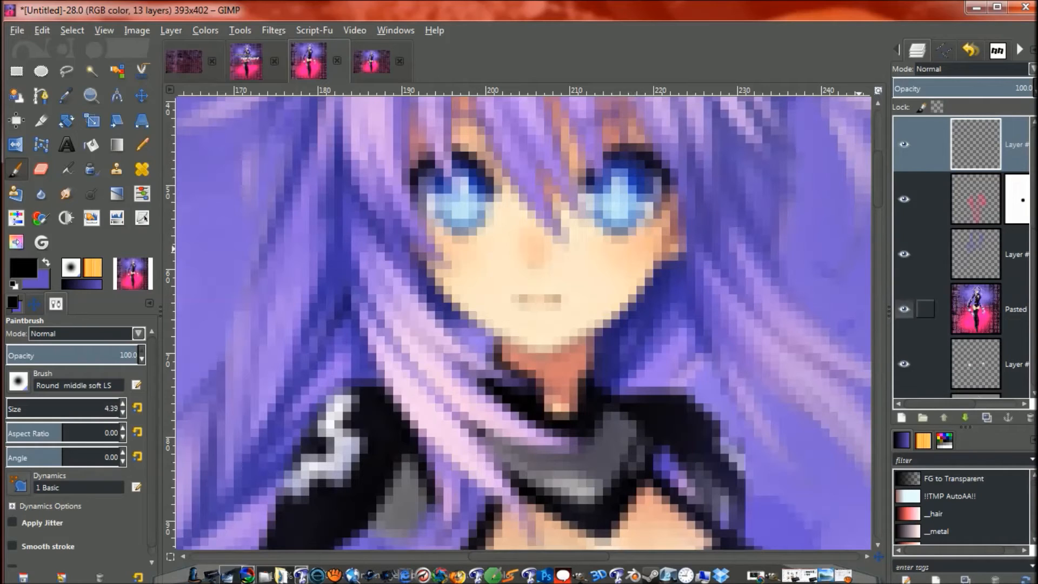
- Select the pasted image layer and sample the medium blue of the girl's right-hand iris as the foreground colour
left_click(925, 309)
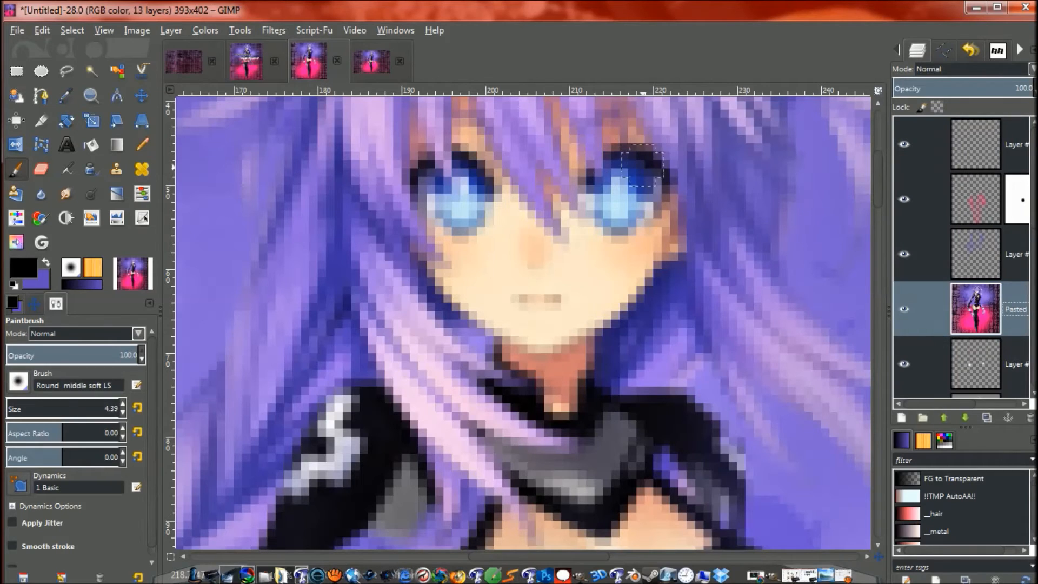
left_click(624, 180)
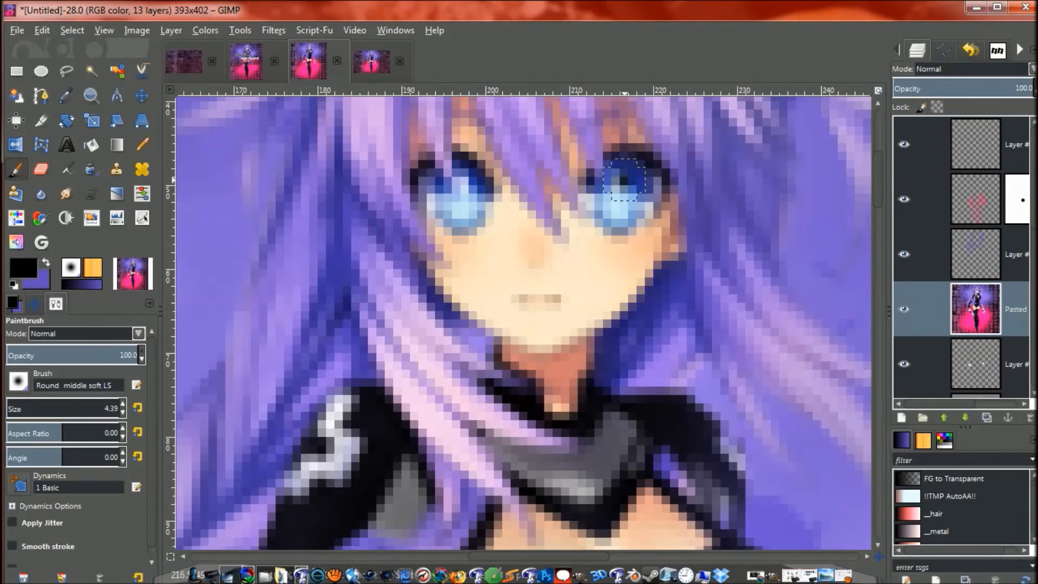
key("ctrl+z")
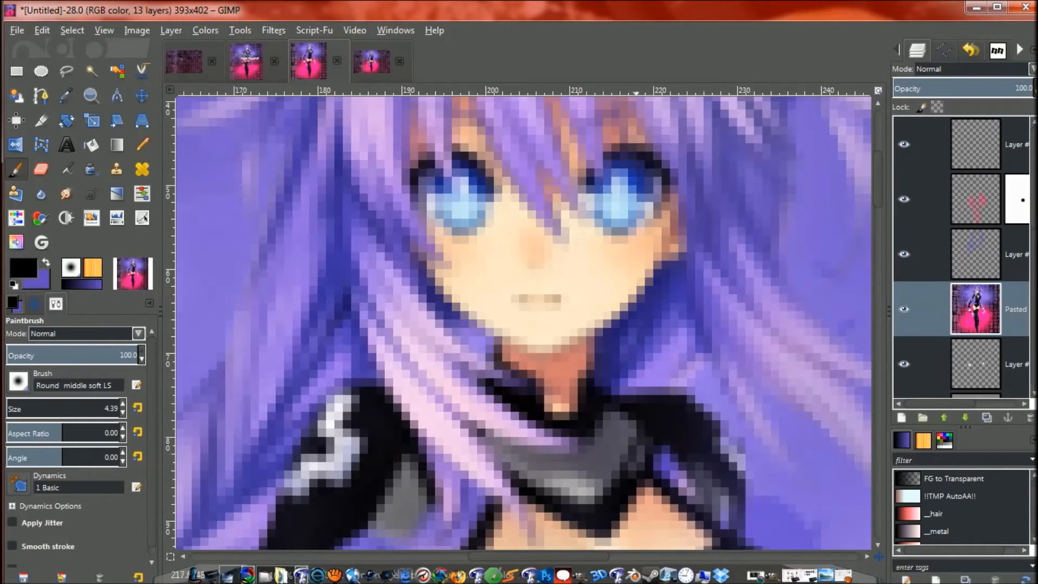
left_click(635, 173, "ctrl")
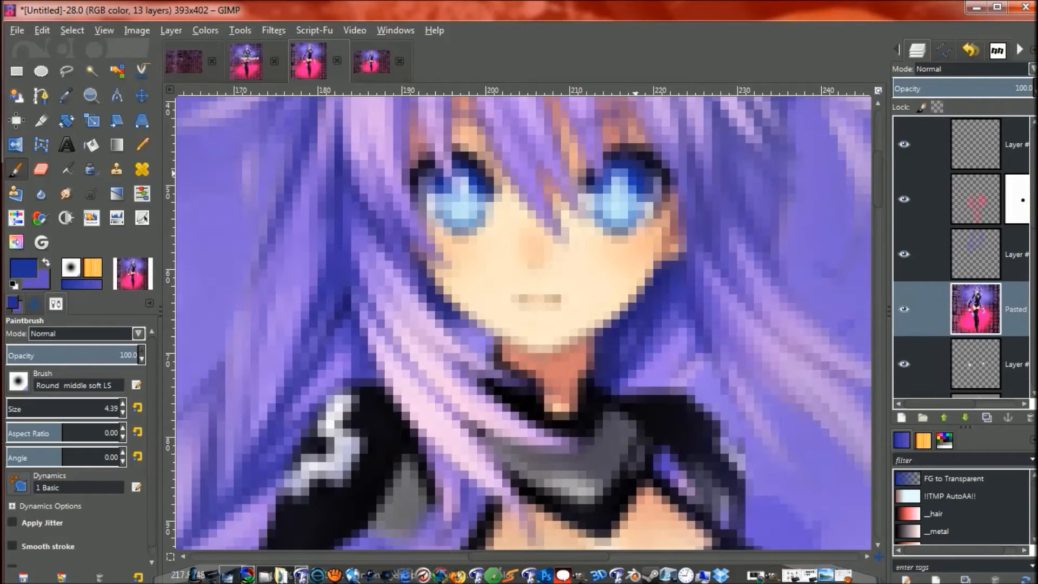
left_click(631, 190, "ctrl")
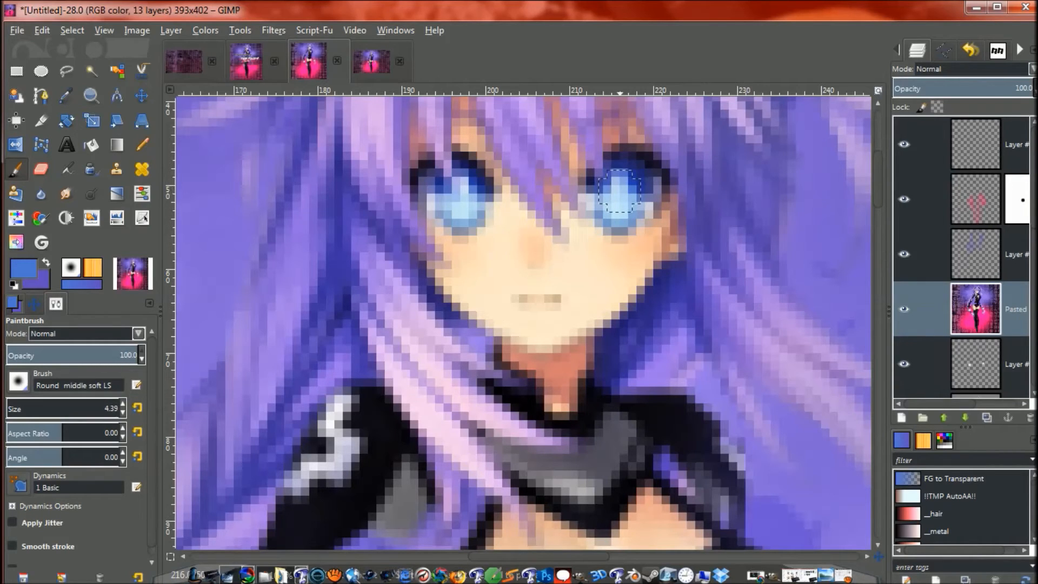
- Cover the girl's right-hand iris with the sampled blue, progressively enlarging the soft brush to 17.39
left_click(620, 192)
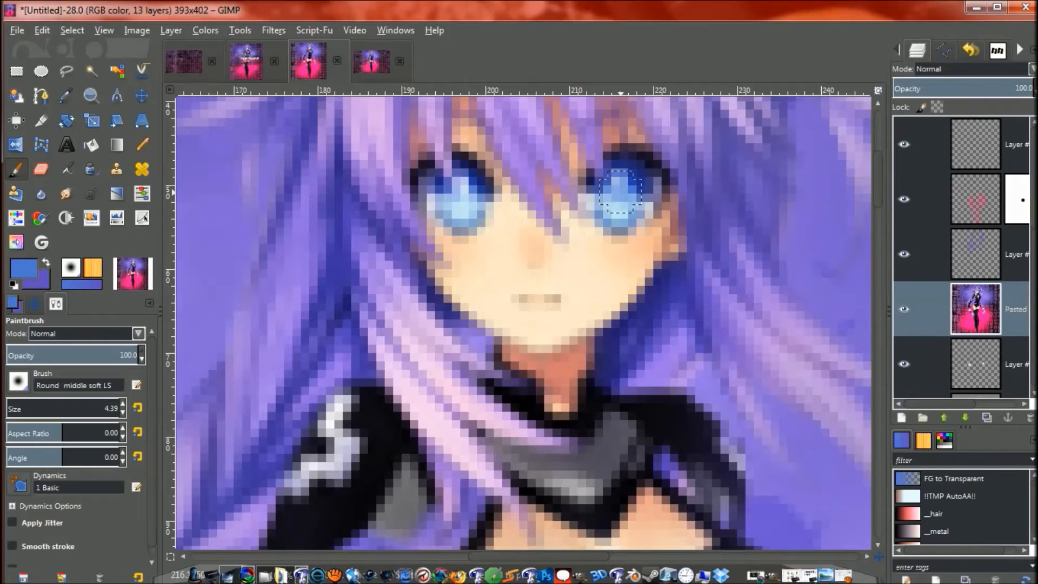
key("ctrl+z")
key("bracketright")
key("bracketright")
key("bracketright")
key("bracketright")
key("bracketright")
key("bracketright")
key("bracketright")
key("bracketright")
left_click(621, 191)
key("bracketright")
key("bracketright")
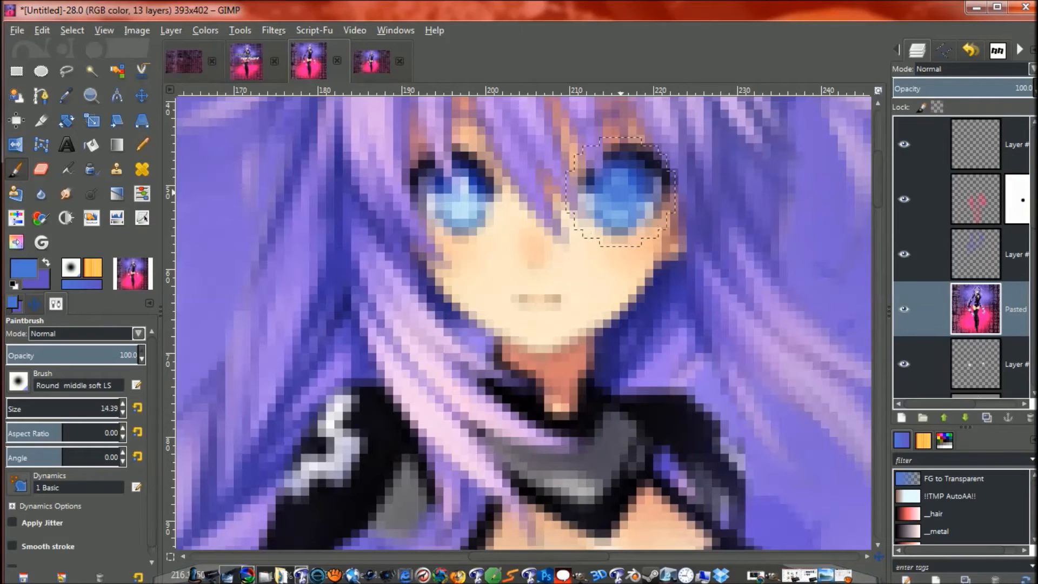
key("bracketright")
left_click(620, 192)
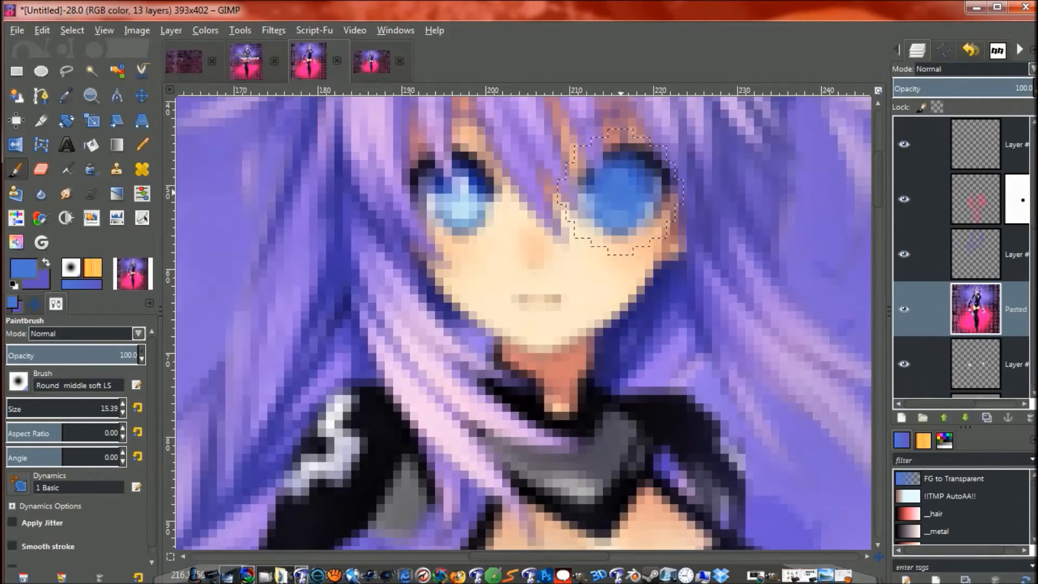
key("bracketright")
key("bracketright")
left_click(621, 192)
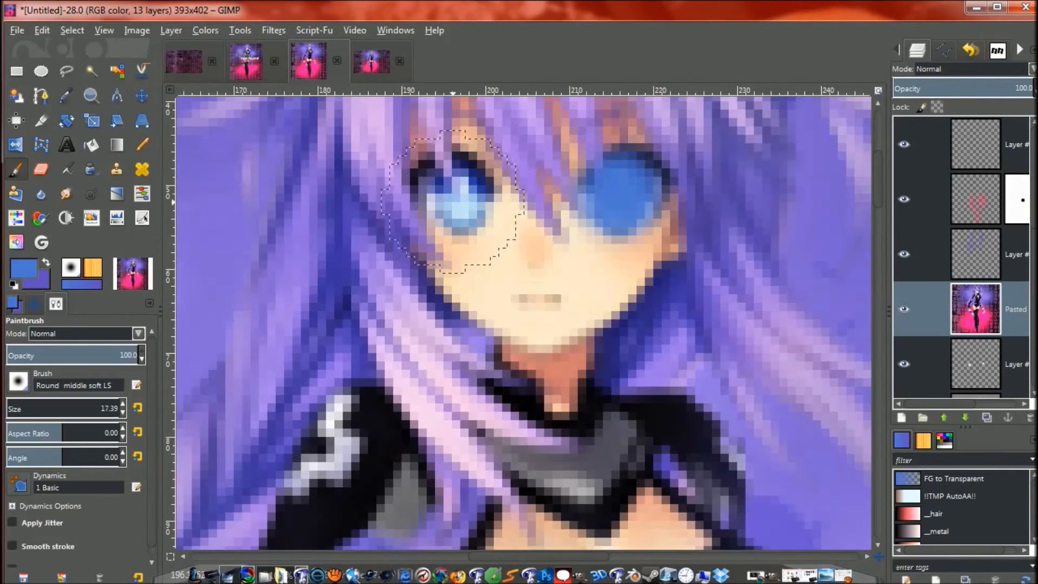
- Cover the girl's left-hand iris with the sampled blue, progressively enlarging the soft brush from 5.39 to 16.39
key("bracketleft")
key("bracketleft")
key("bracketleft")
key("bracketleft")
key("bracketleft")
key("bracketleft")
key("bracketleft")
key("bracketleft")
key("bracketleft")
key("bracketleft")
key("bracketleft")
key("bracketleft")
left_click(456, 197)
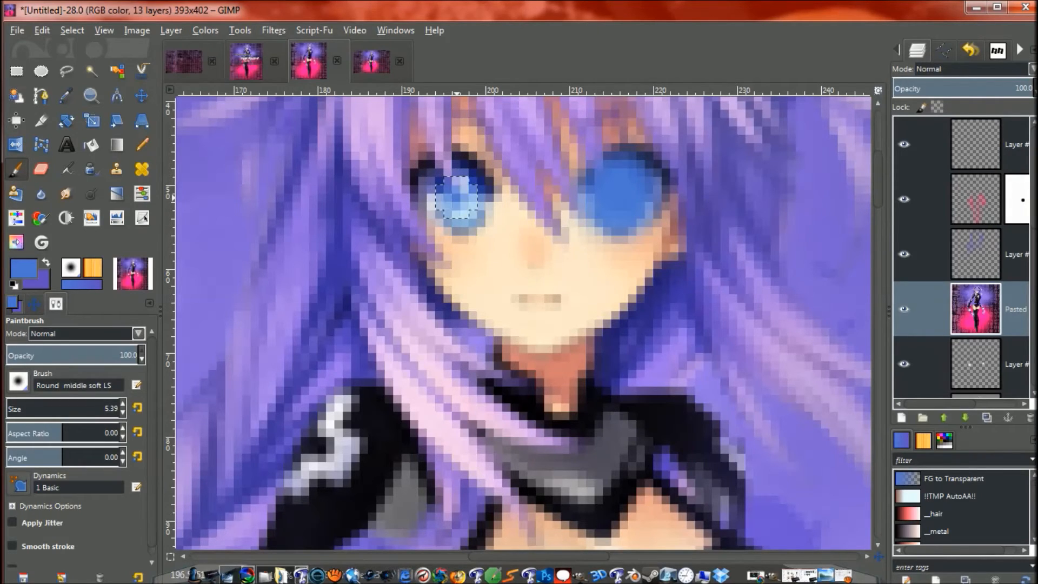
key("bracketright")
key("bracketright")
key("bracketright")
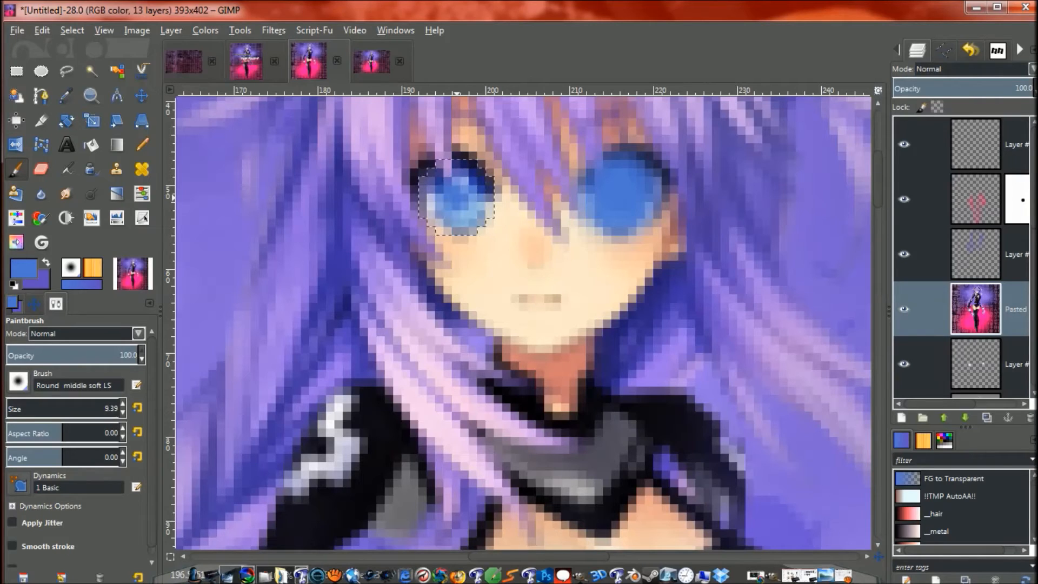
key("bracketright")
key("bracketright")
key("bracketright")
key("bracketright")
left_click(456, 198)
key("bracketright")
key("bracketright")
key("bracketright")
left_click(456, 197)
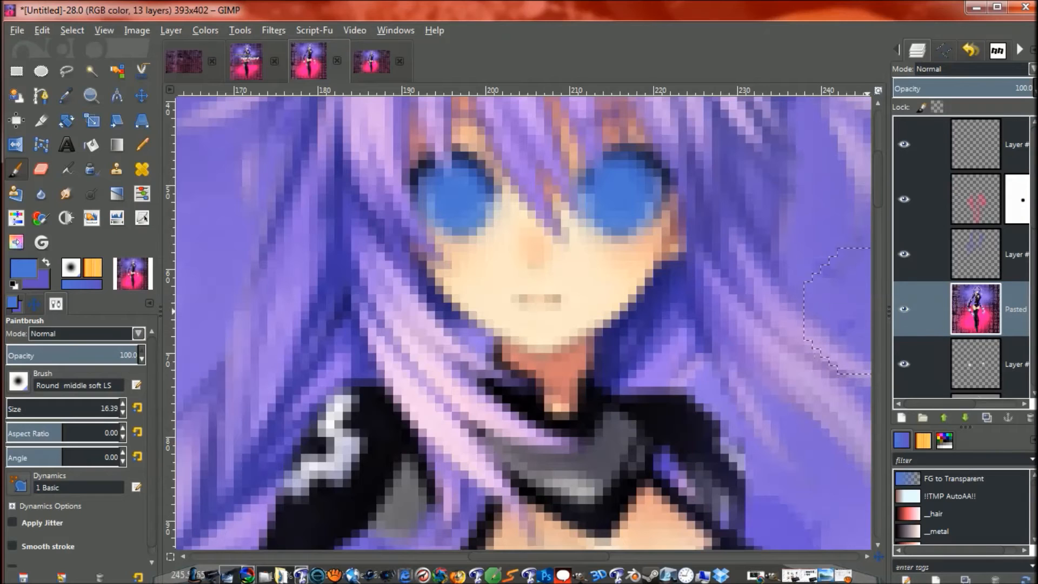
- Undo the blue painting on both irises and the addition of the empty layer at the top of the stack
key("ctrl+z")
key("ctrl+z")
key("ctrl+z")
key("ctrl+z")
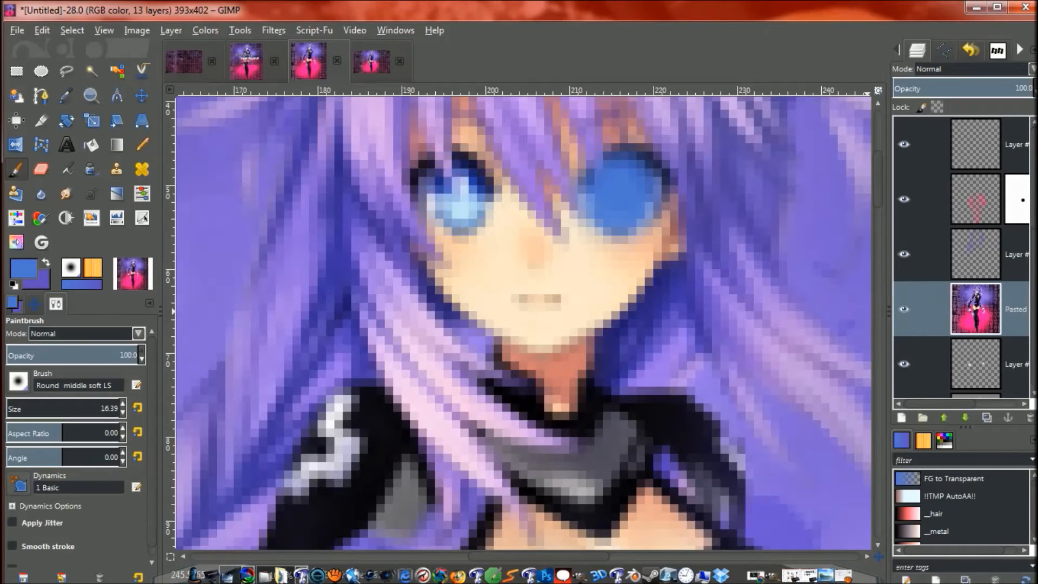
key("ctrl+z")
key("ctrl+z")
key("ctrl+z")
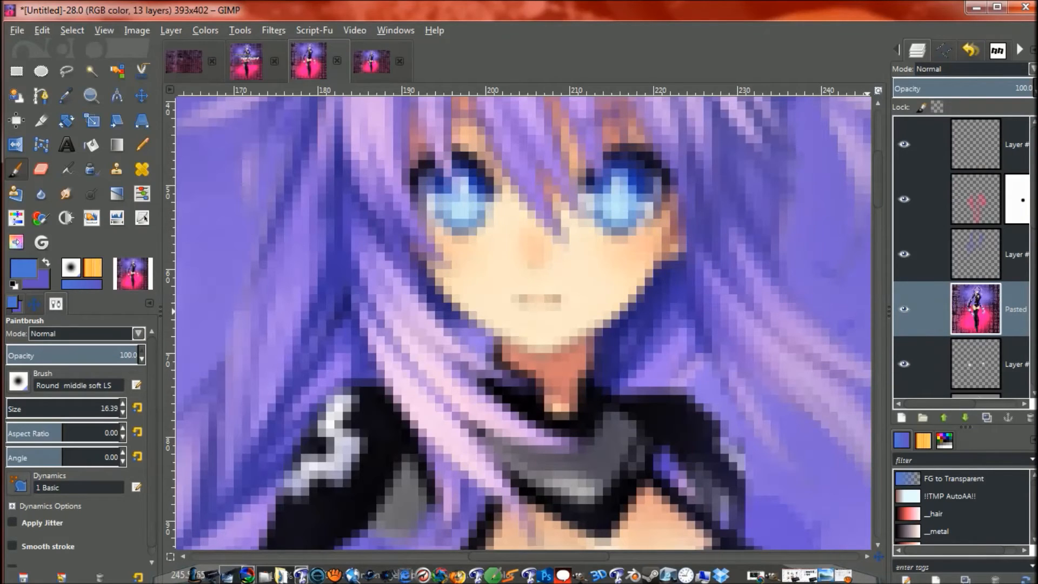
key("ctrl+z")
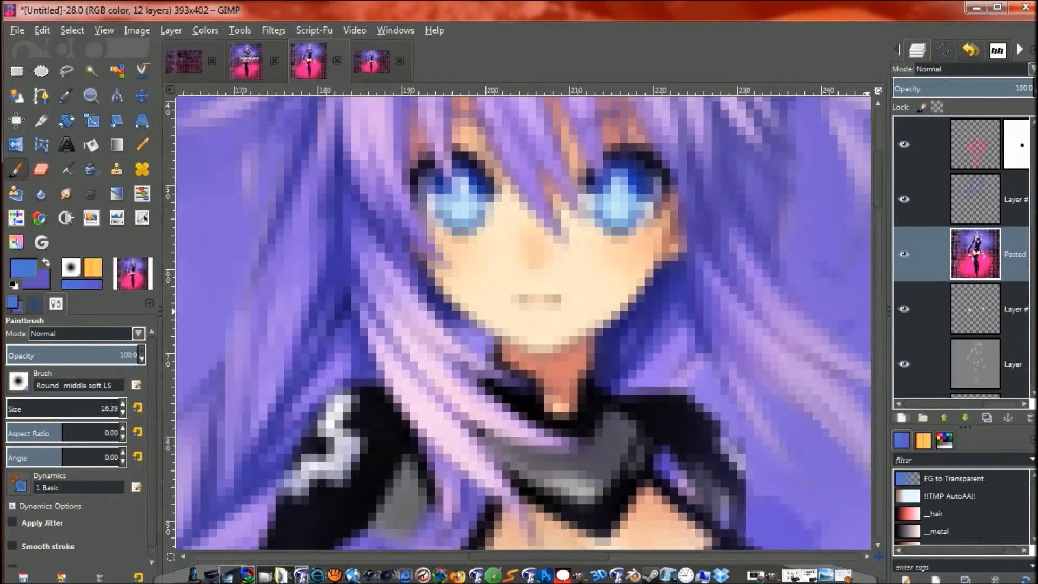
- Add a transparent 393 × 402 px layer above the pasted image and cover the girl's right-hand iris with blue, enlarging the soft brush to 15.39
left_click(901, 418)
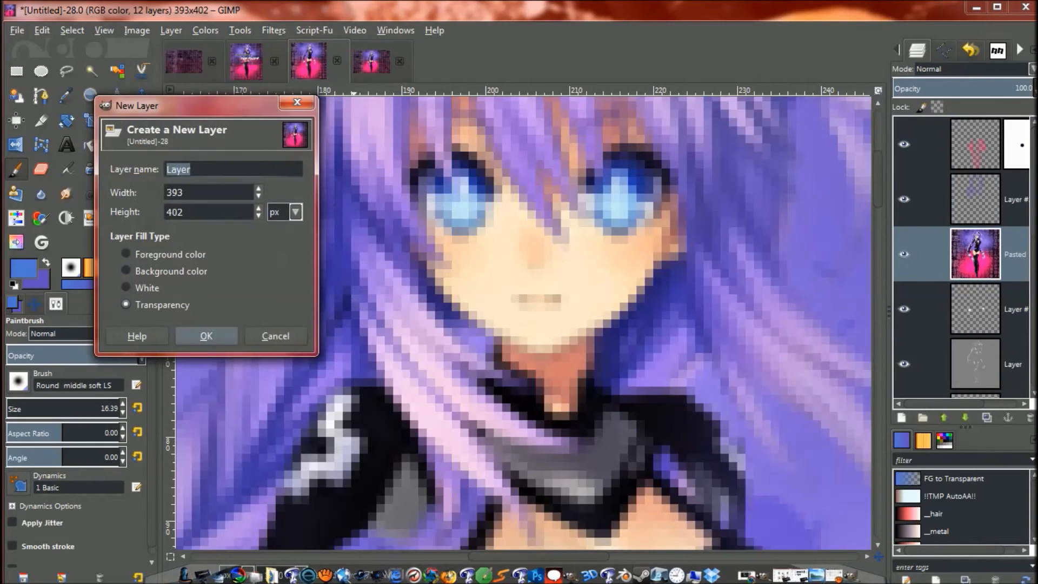
key("Return")
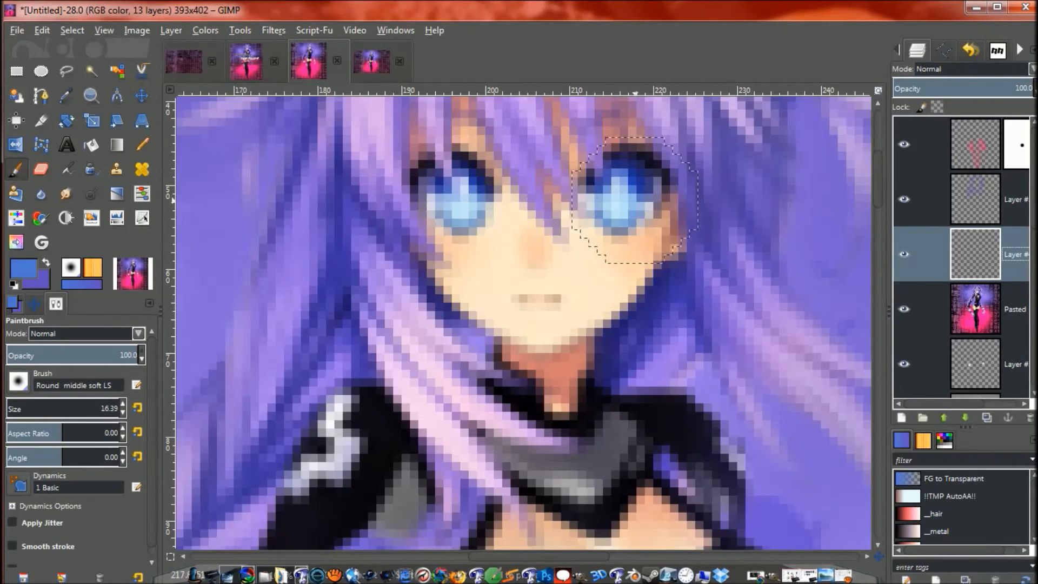
key("bracketleft")
key("bracketleft")
key("bracketleft")
key("bracketleft")
key("bracketleft")
key("bracketleft")
key("bracketleft")
key("bracketleft")
key("bracketleft")
key("bracketleft")
key("bracketleft")
left_click(618, 198)
key("bracketright")
key("bracketright")
key("bracketright")
key("bracketright")
key("bracketright")
key("bracketright")
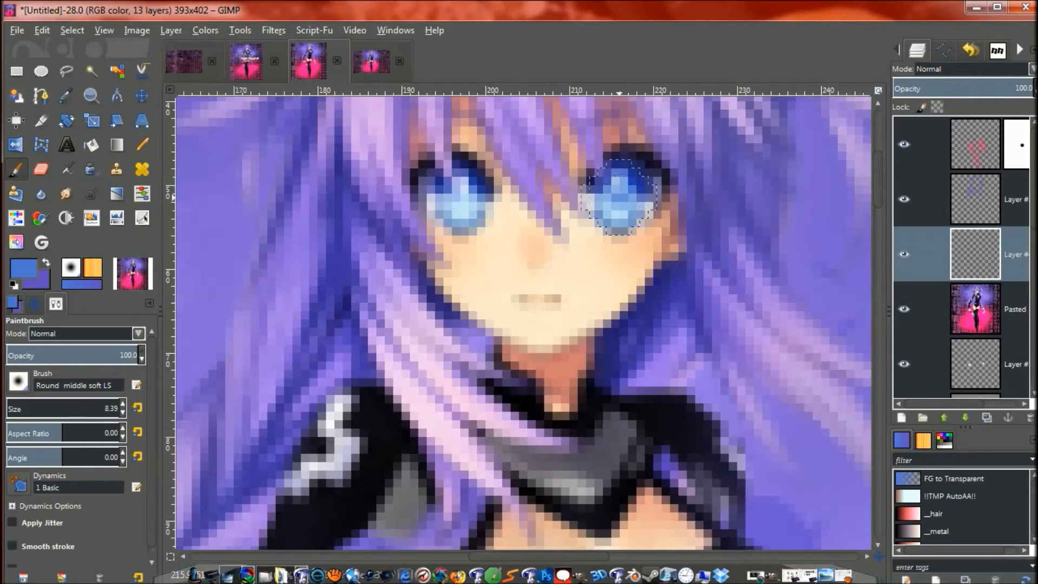
left_click(618, 198)
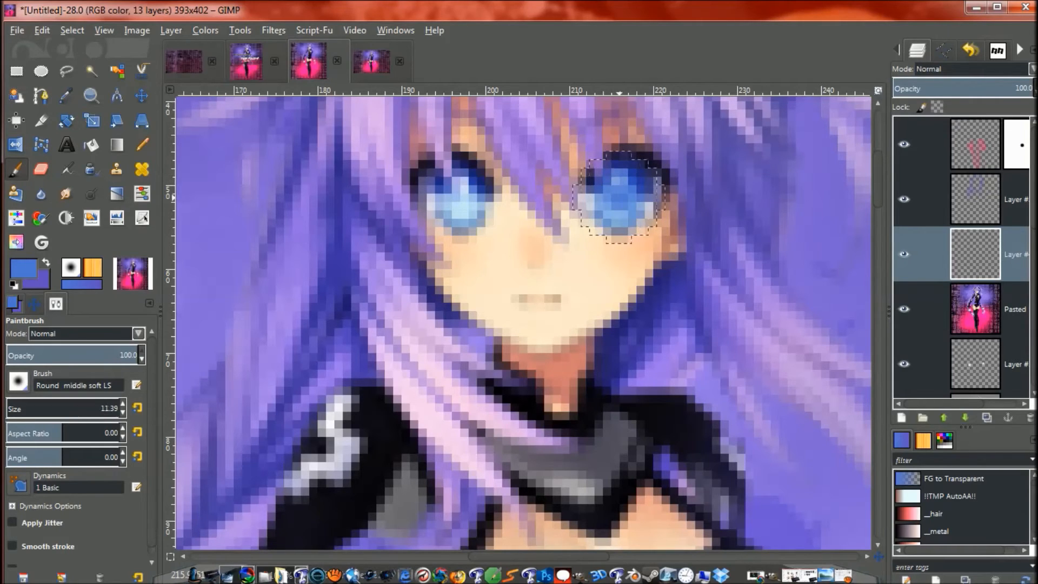
key("bracketright")
left_click(619, 198)
key("bracketright")
key("bracketright")
left_click(619, 198)
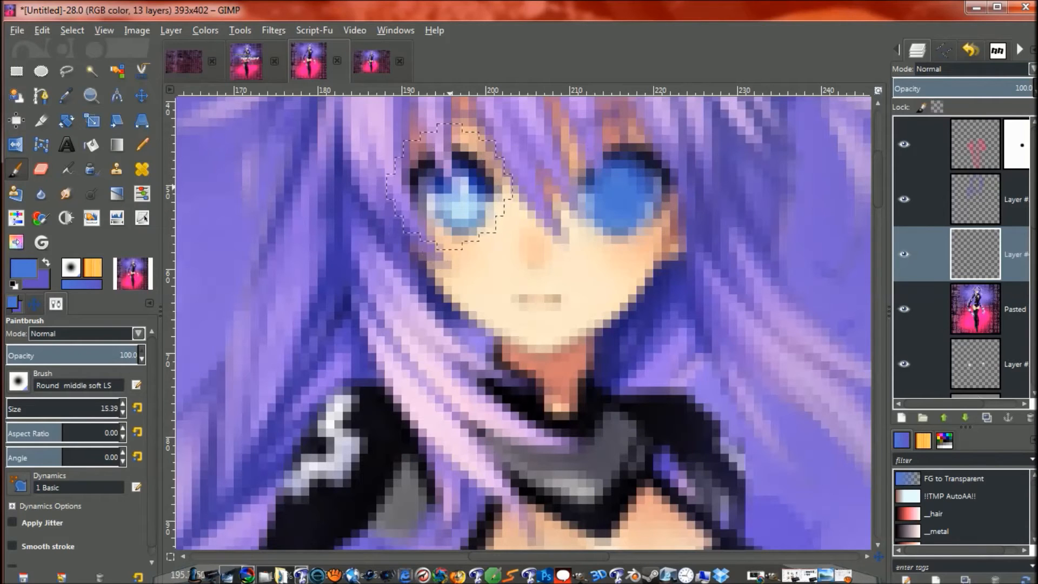
- Cover the girl's left-hand iris with the same blue on the new layer, enlarging the soft brush from 4.39 to 14.39
key("bracketleft")
key("bracketleft")
key("bracketleft")
key("bracketleft")
key("bracketleft")
key("bracketleft")
key("bracketleft")
key("bracketleft")
key("bracketleft")
key("bracketleft")
left_click(459, 198)
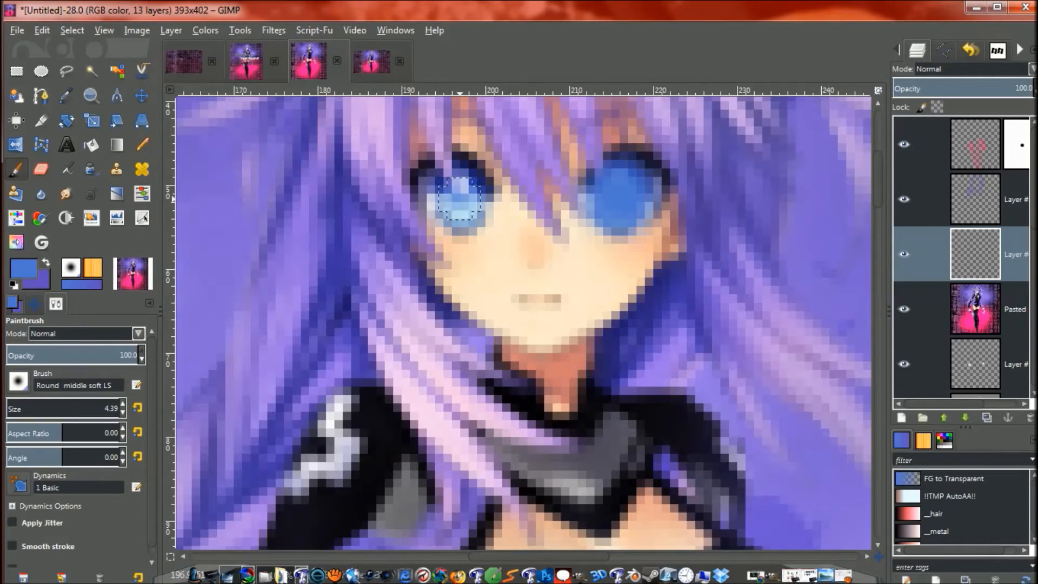
key("bracketright")
key("bracketright")
key("bracketright")
key("bracketright")
key("bracketright")
left_click(459, 198)
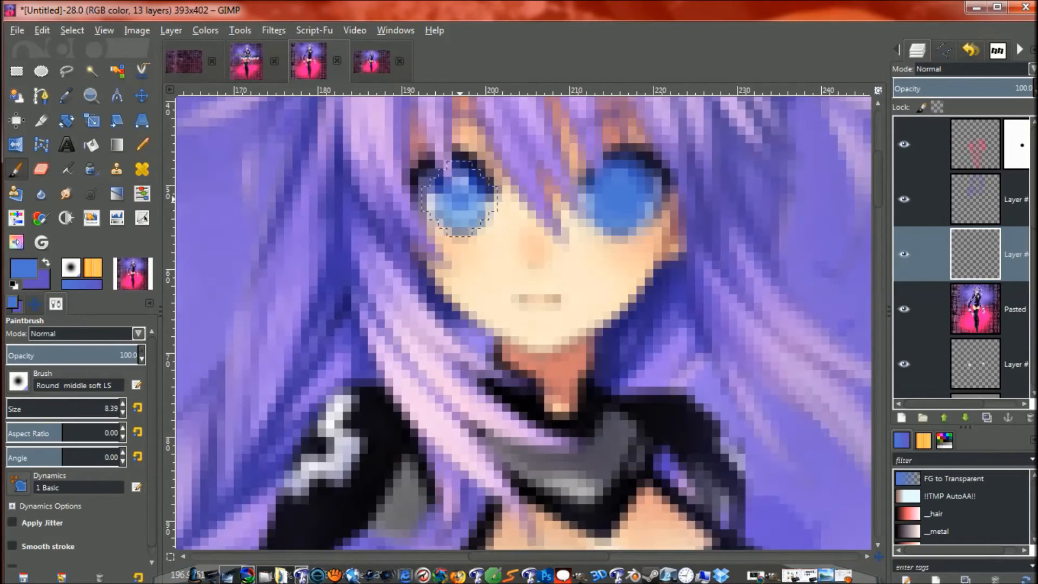
key("bracketright")
key("bracketright")
left_click(459, 199)
key("bracketright")
key("bracketright")
key("bracketright")
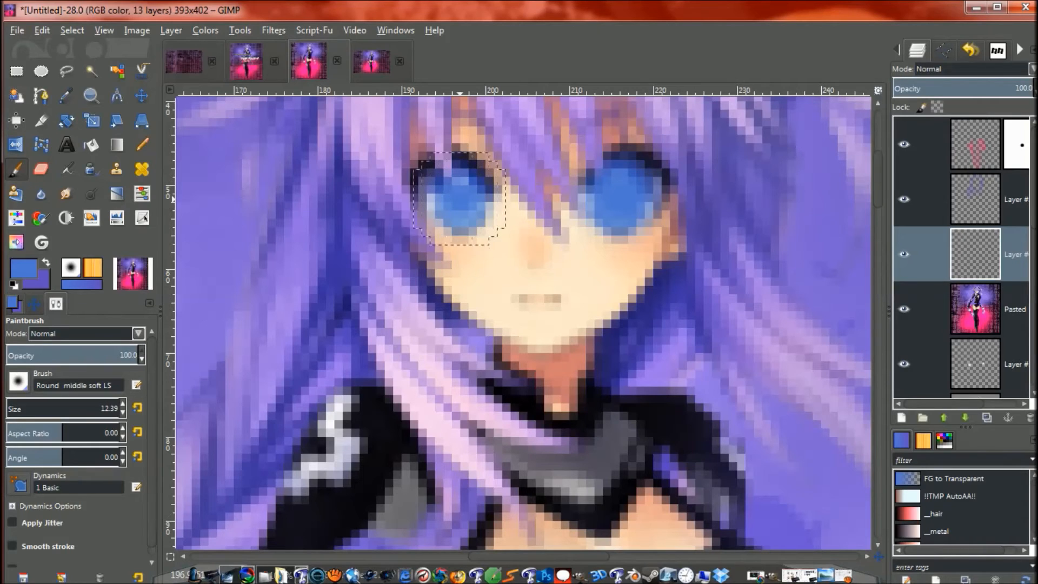
left_click(459, 198)
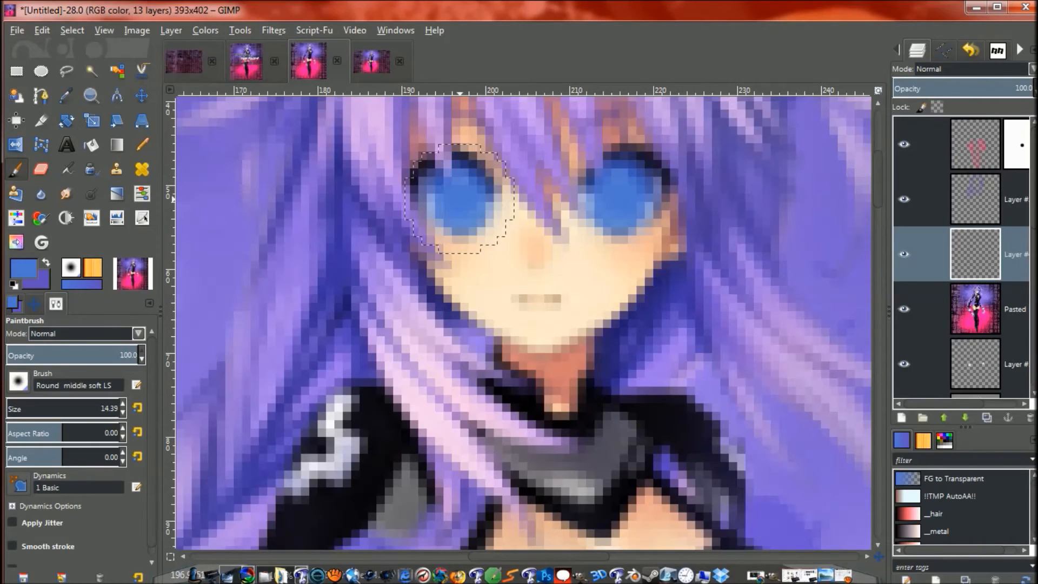
- Set the blend mode of the layer with the painted irises to Dodge
left_click(1031, 69)
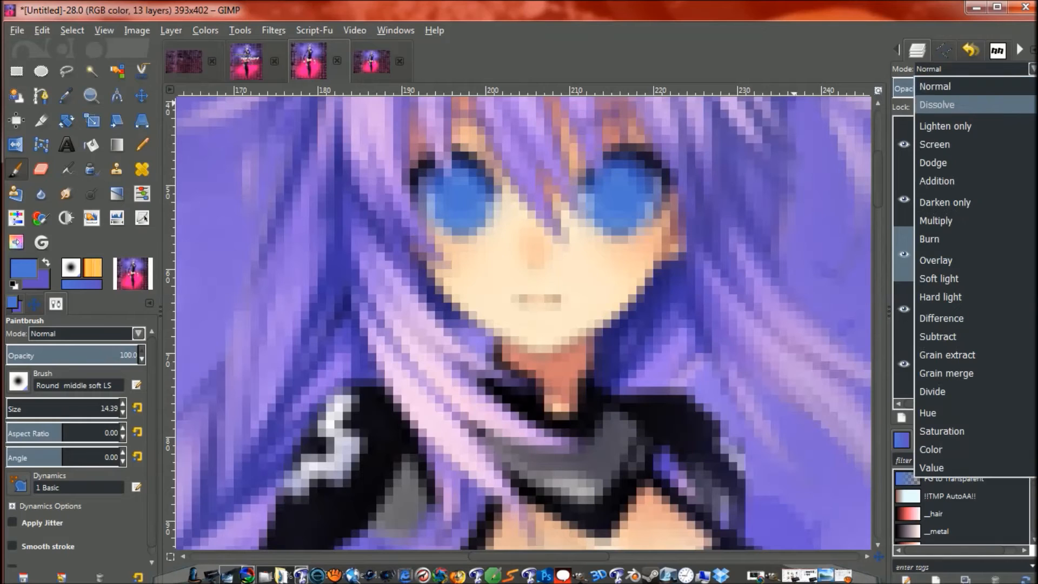
left_click(932, 162)
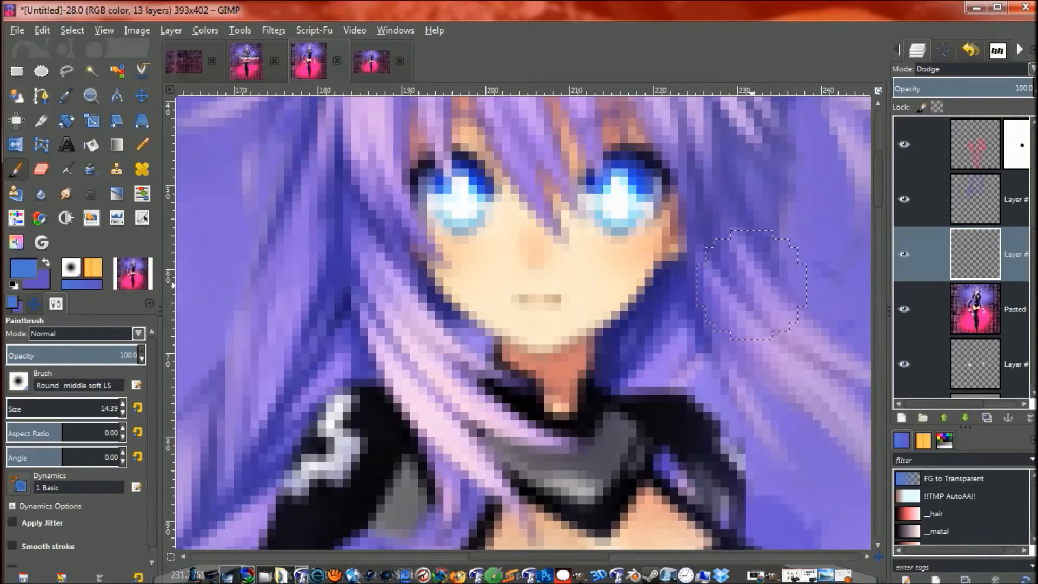
- Compare the whole picture with the Dodge eye layer hidden and shown
scroll(751, 284, "down", 6)
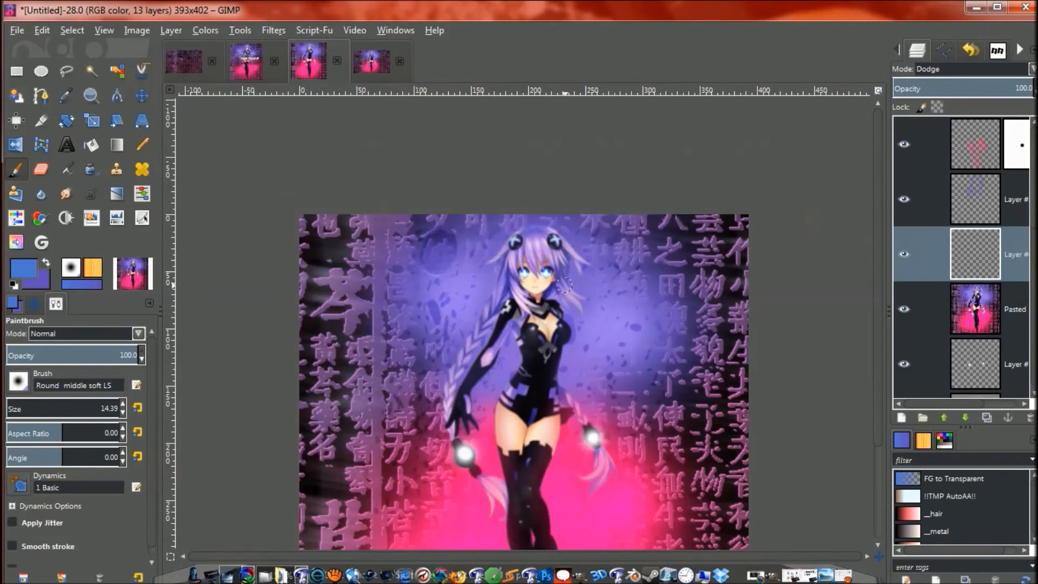
scroll(563, 284, "down", 2)
left_click(904, 254)
left_click(903, 254)
left_click(904, 254)
left_click(903, 254)
left_click(904, 254)
left_click(903, 254)
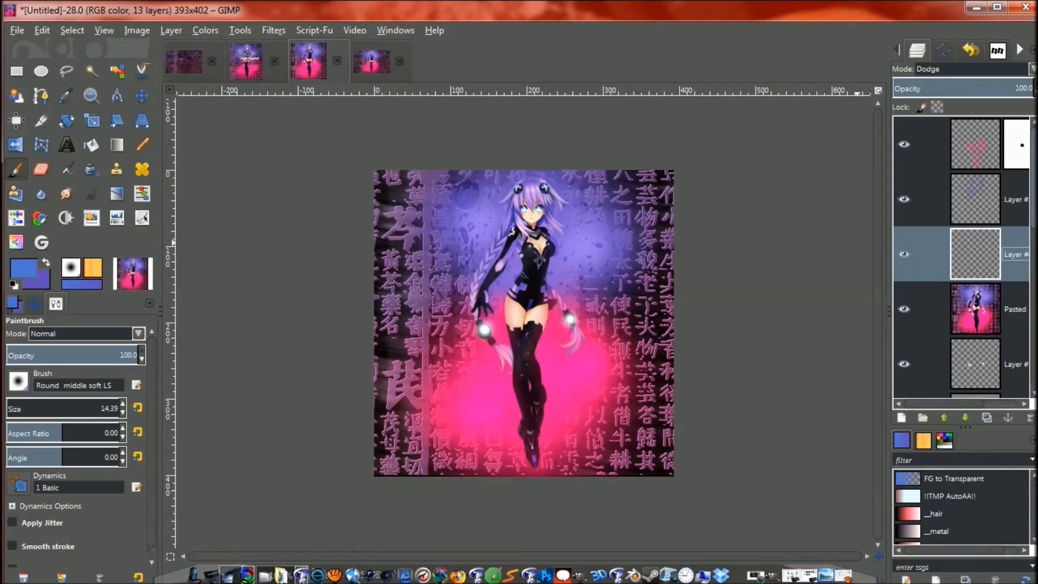
- Select the topmost masked glow layer, switch to the Text tool and set the foreground colour to dark grey 333333
left_click(930, 152)
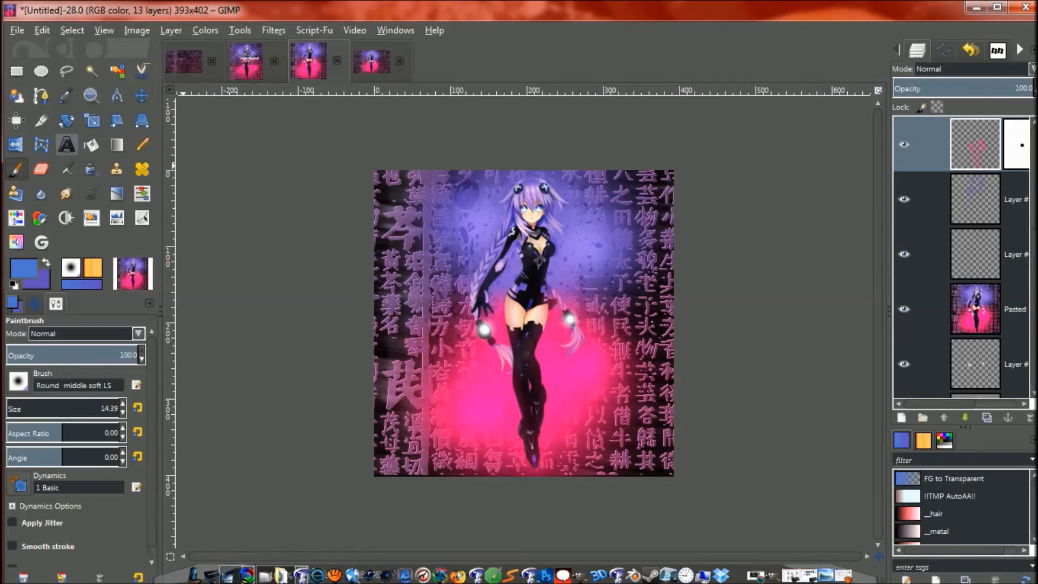
left_click(66, 145)
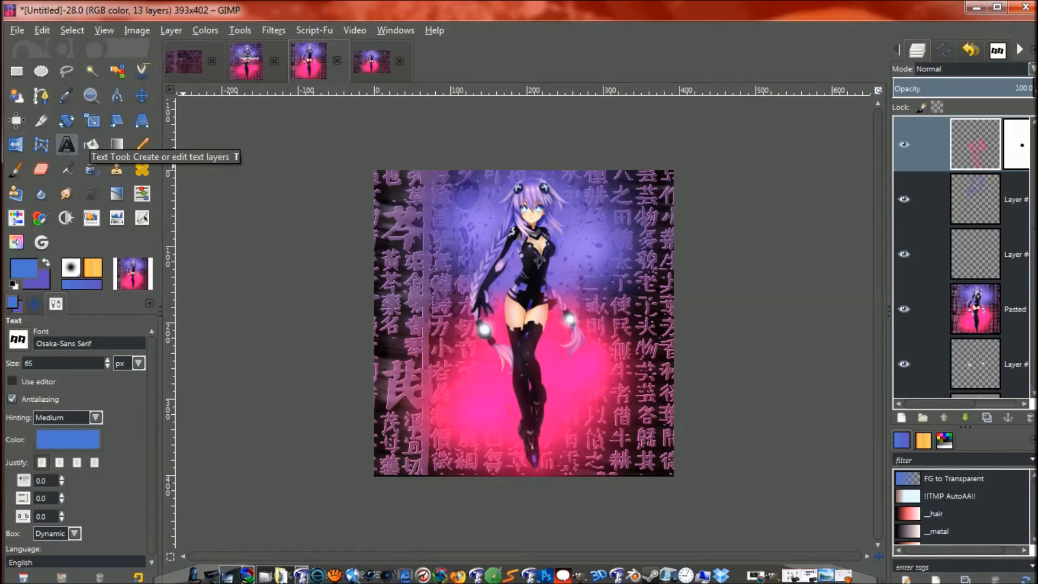
left_click(24, 266)
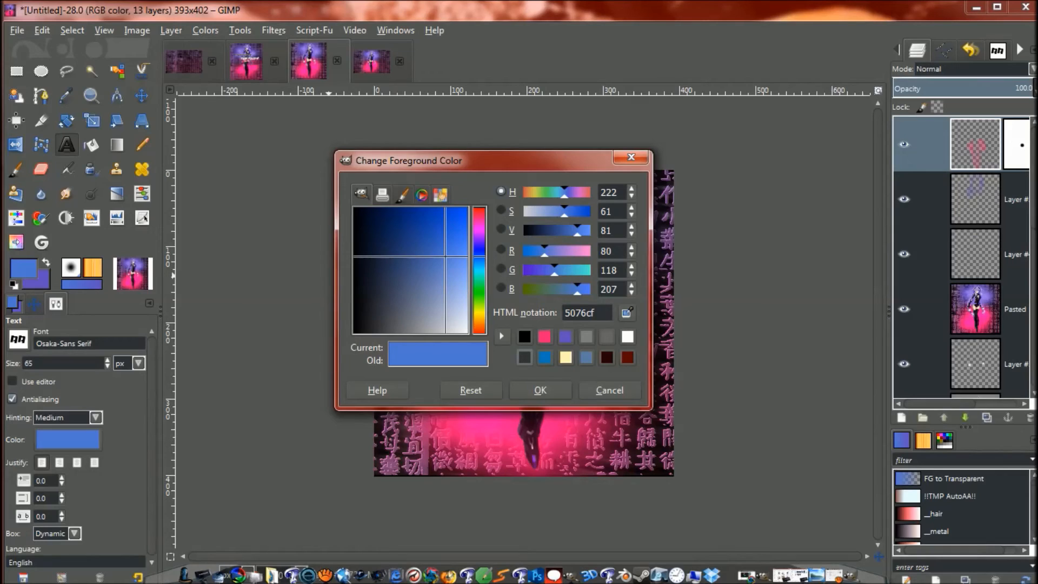
left_click(524, 357)
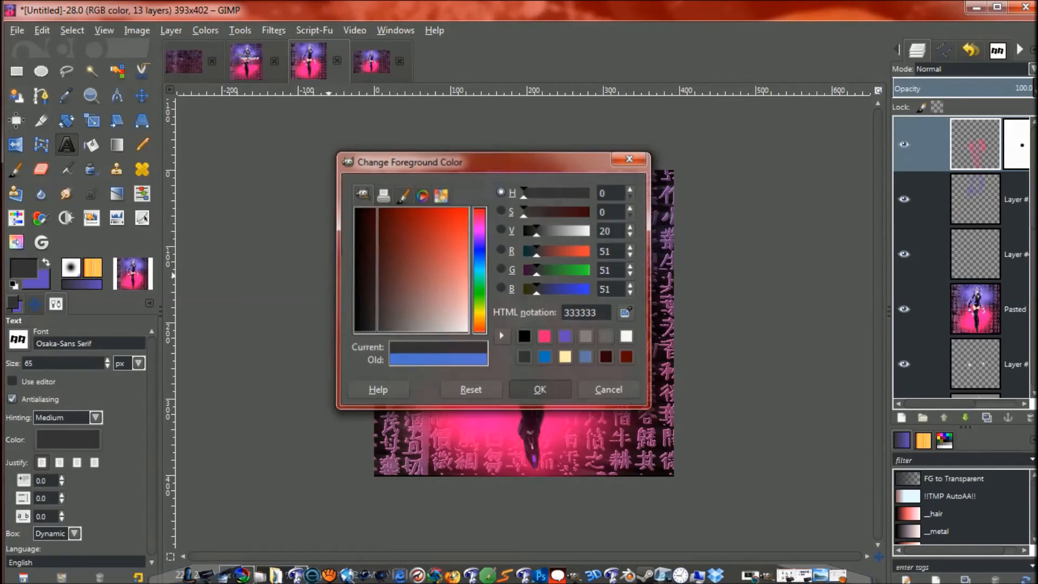
left_click(540, 390)
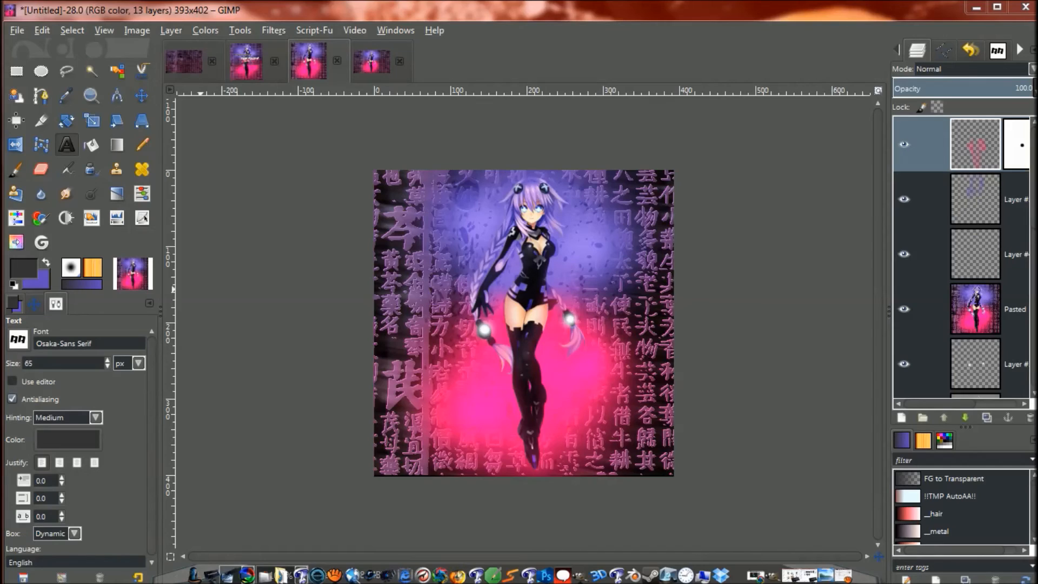
- Add the text "Purple" in Osaka-Sans Serif at 51 px, starting near the image's left edge at mid-height
scroll(24, 363, "down", 3)
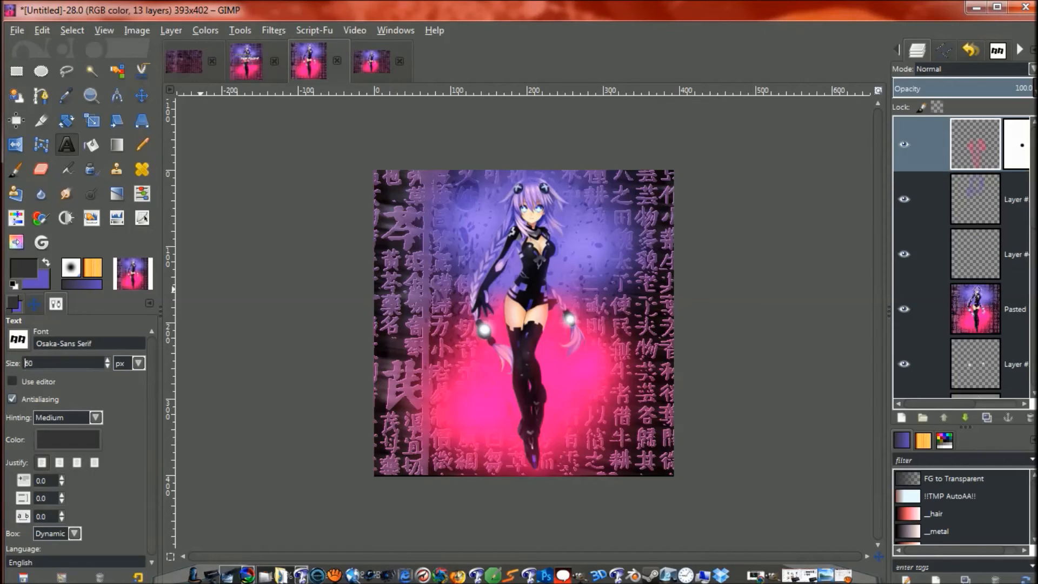
scroll(25, 363, "down", 2)
left_click(394, 284)
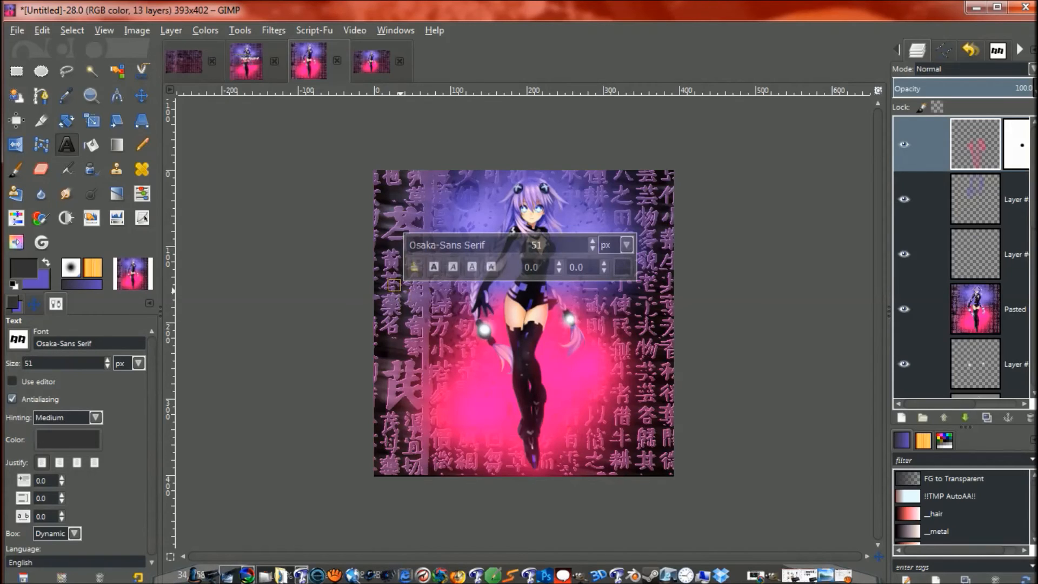
type("Purple")
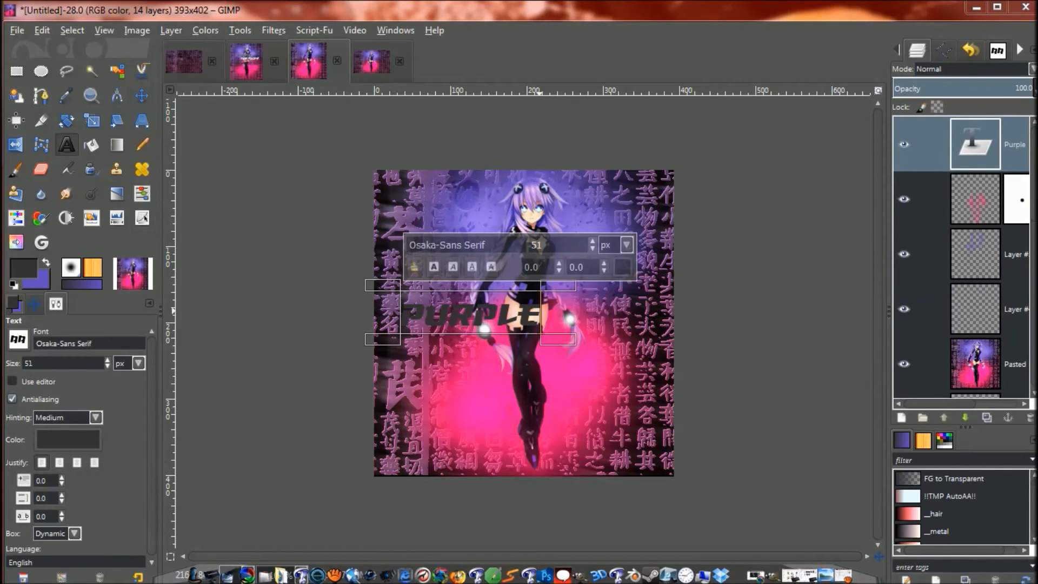
- Enlarge the whole word "Purple" to a font size of 61 px
left_click_drag(540, 313, 186, 280)
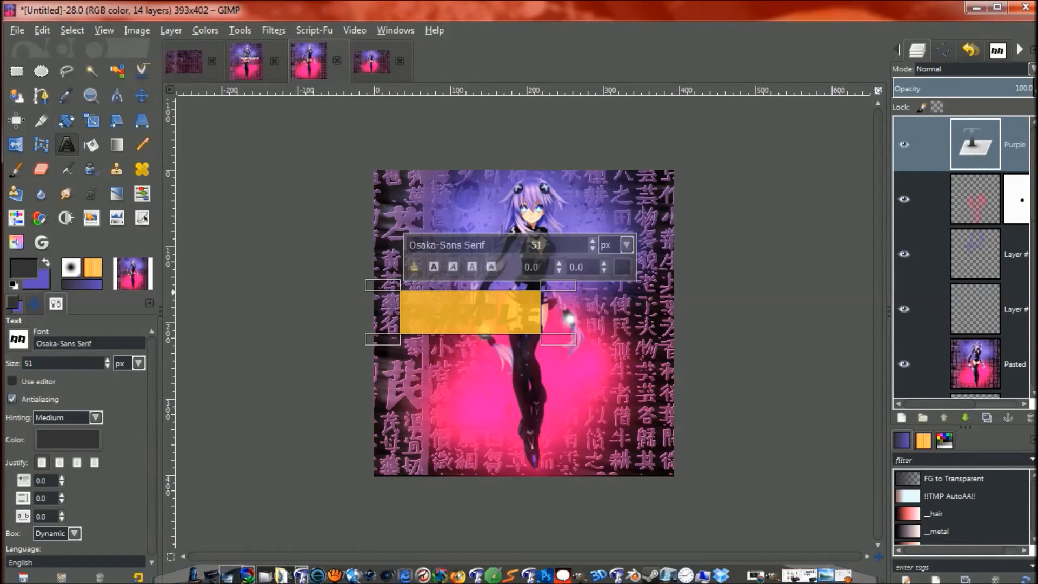
left_click(107, 360)
left_click(107, 360)
left_click(107, 360)
left_click(107, 360)
left_click(107, 359)
left_click(107, 360)
left_click(107, 360)
left_click(107, 360)
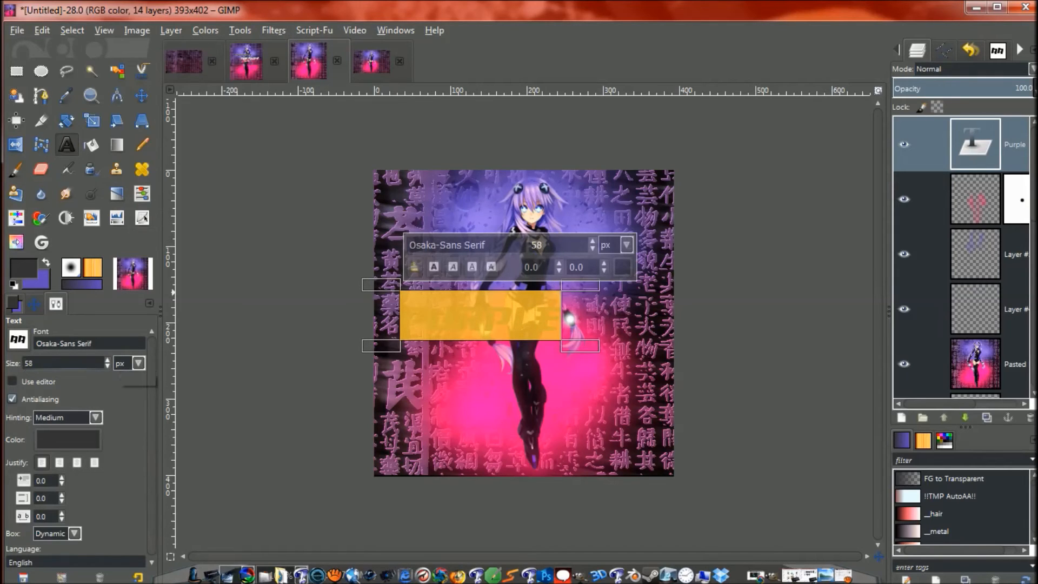
left_click(107, 359)
left_click(107, 360)
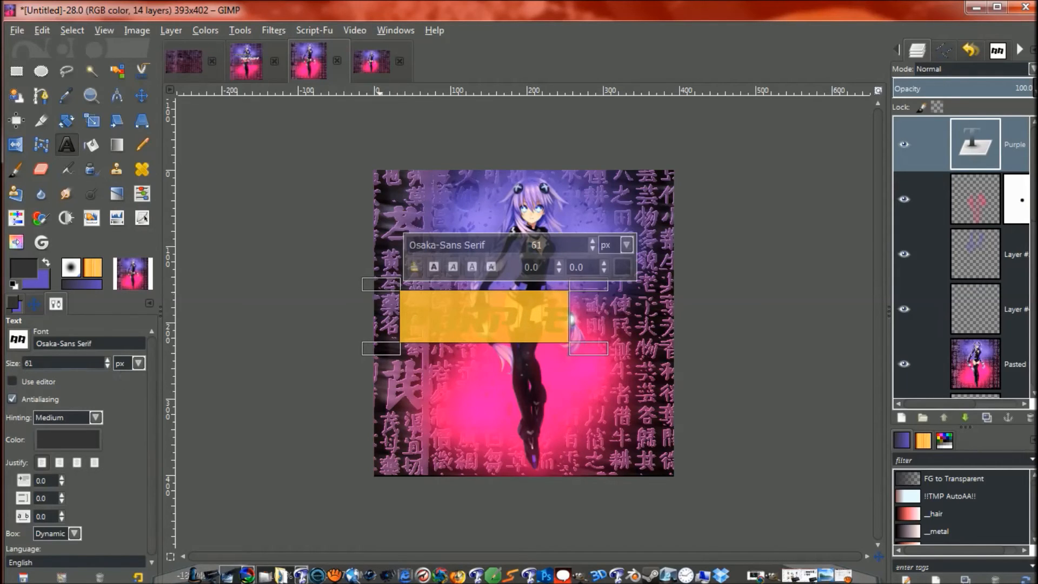
left_click(571, 319)
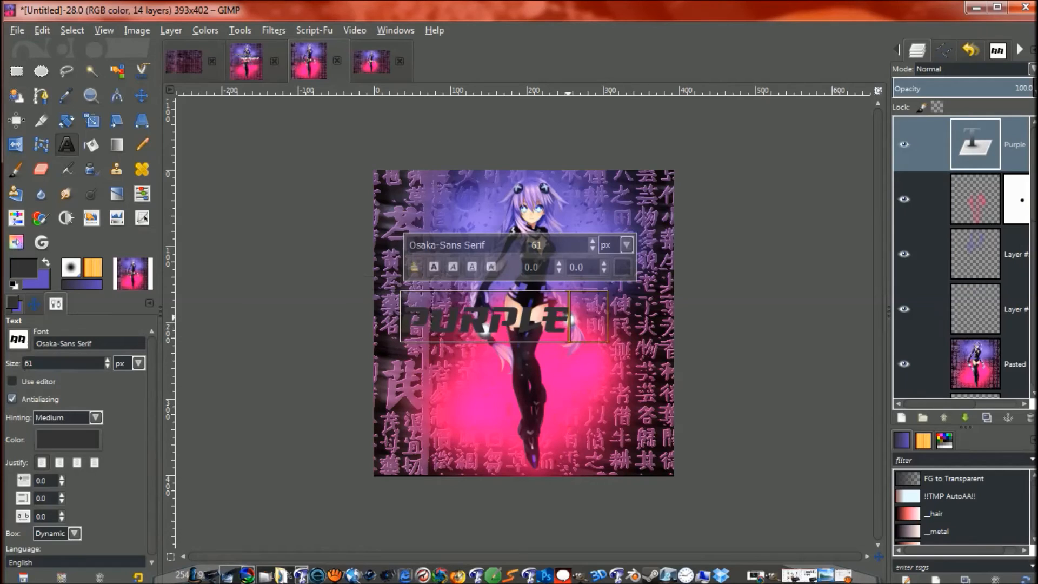
- Move the "Purple" text layer up and slightly to the right so it crosses the girl's torso below the chest
left_click(141, 96)
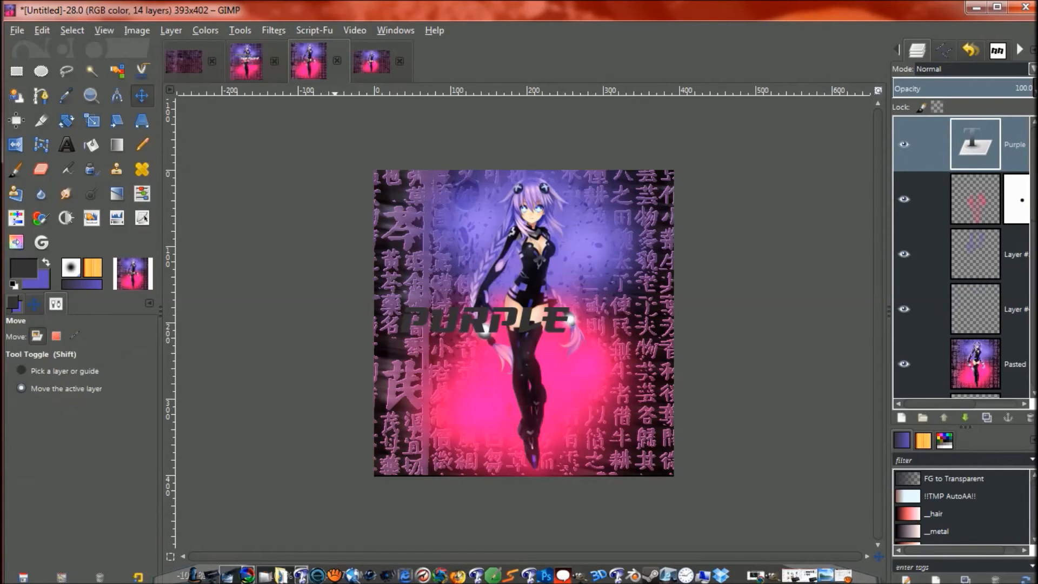
left_click_drag(495, 316, 500, 266)
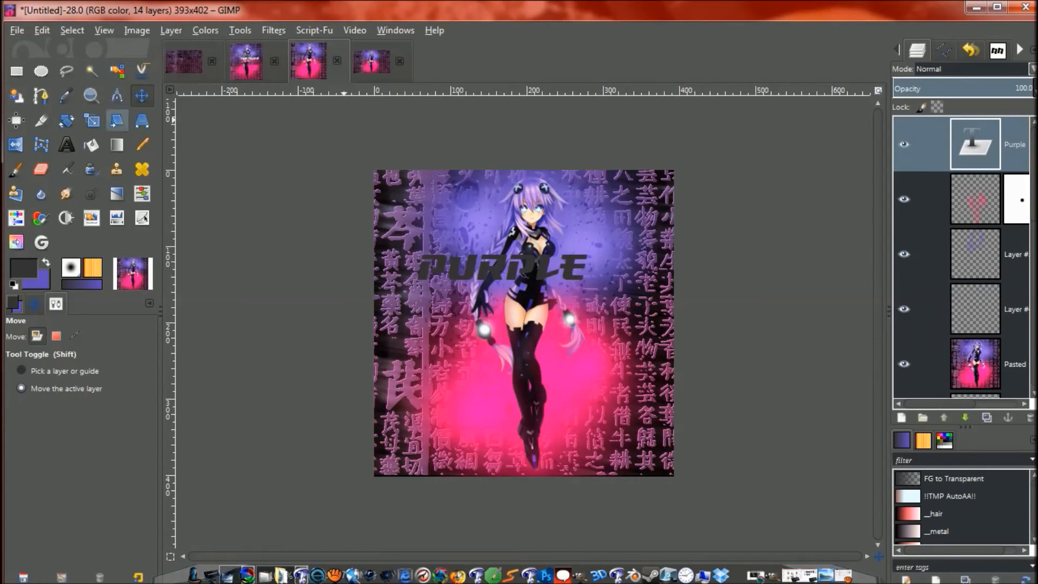
- Add the text "Heart" in white Osaka-Sans Serif at 61 px below the word "Purple", over the girl's hips
left_click(66, 145)
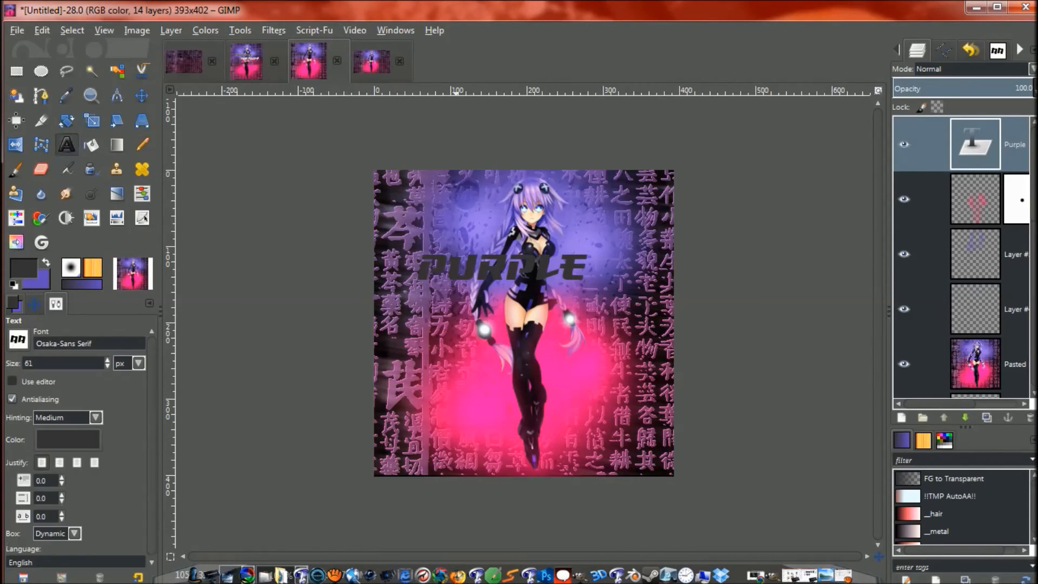
left_click(481, 298)
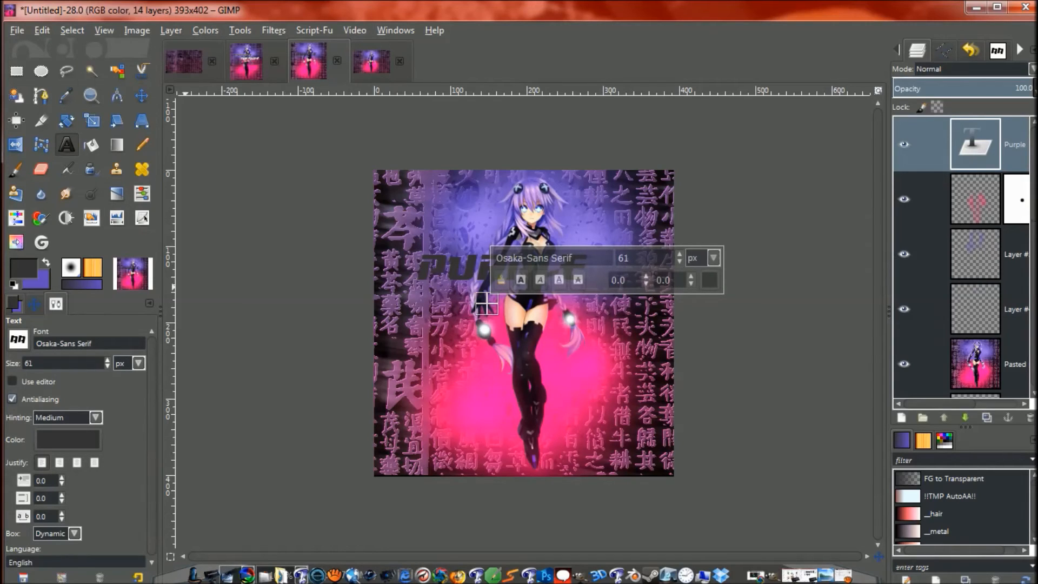
left_click(23, 267)
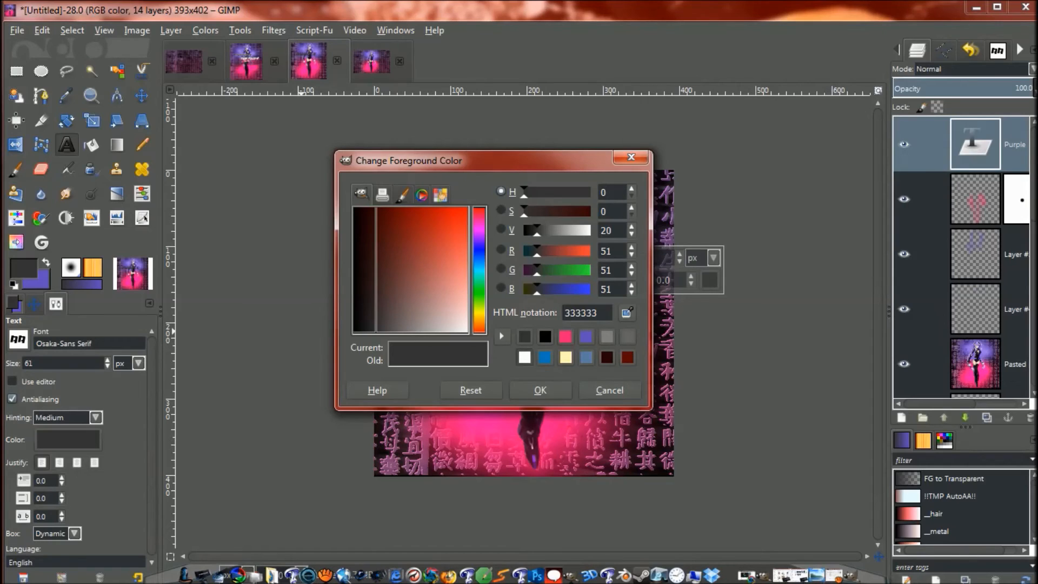
left_click(524, 356)
left_click(540, 390)
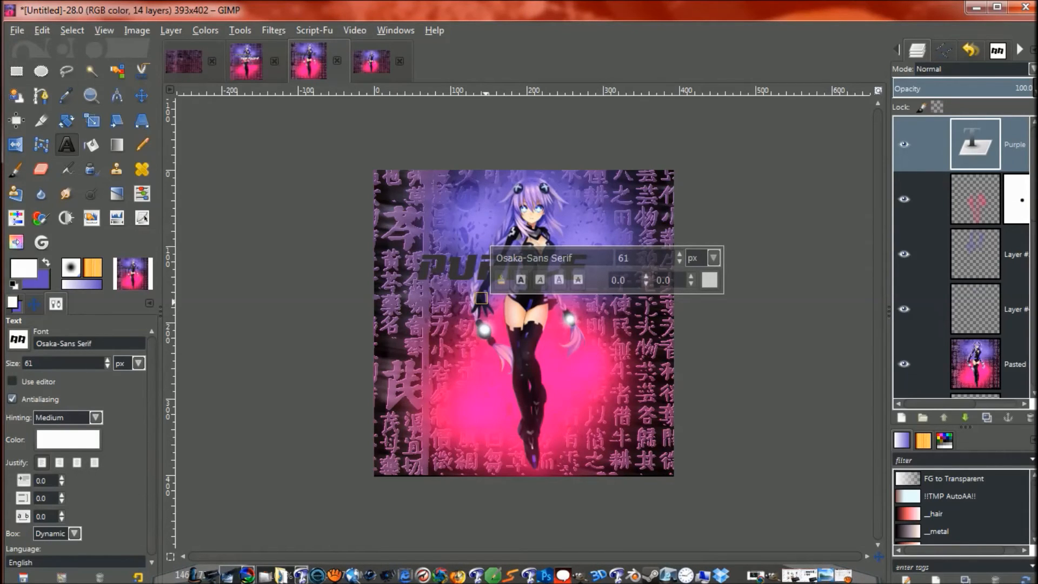
left_click(486, 302)
type("H")
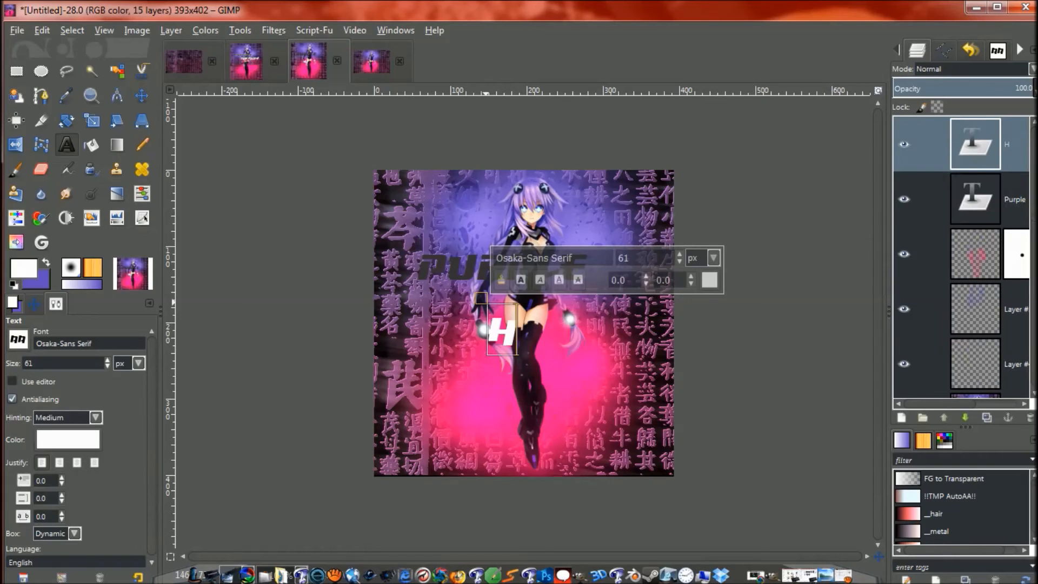
type("EART")
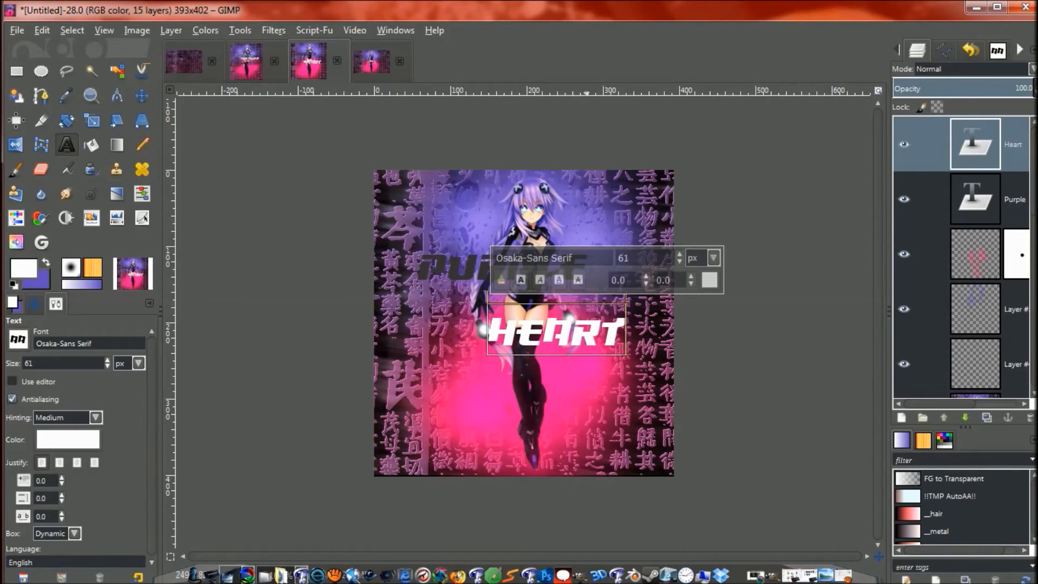
- Select the whole word "Heart" and enlarge it to a font size of 88 px
key("shift+Left")
key("shift+Left")
key("shift+Left")
key("shift+Left")
key("shift+Left")
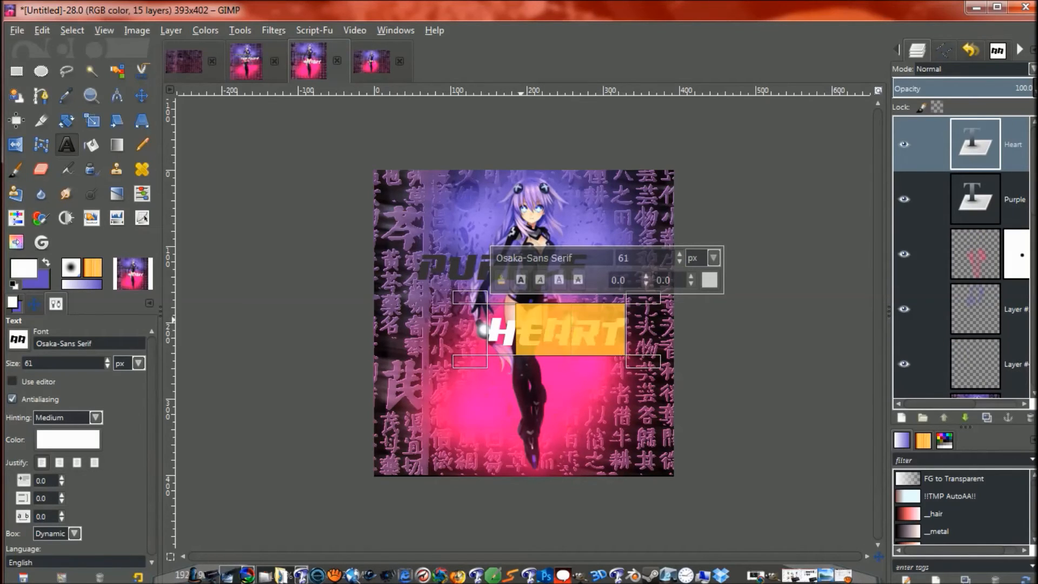
left_click(107, 360)
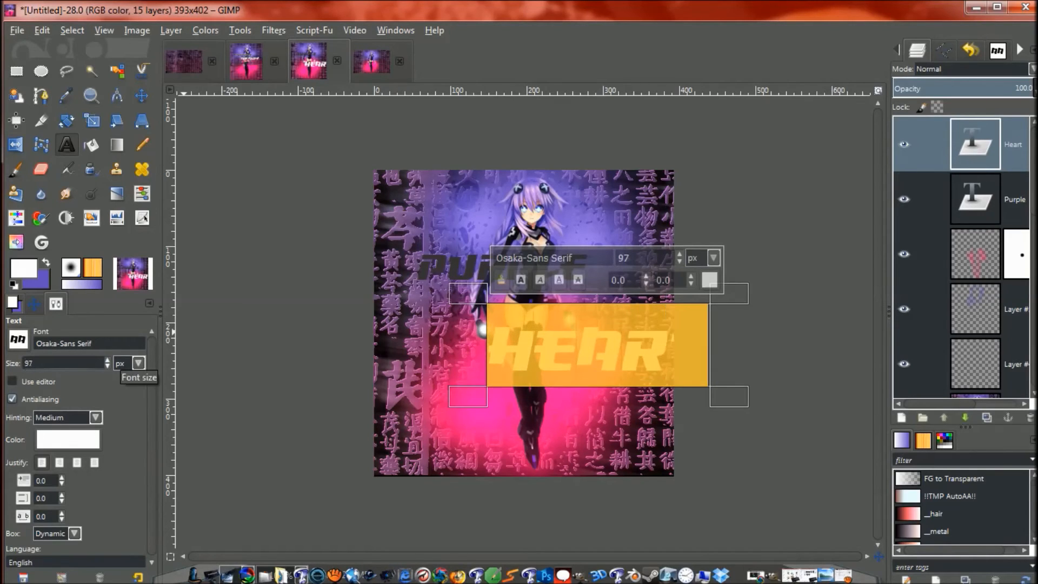
left_click(108, 367)
left_click(108, 366)
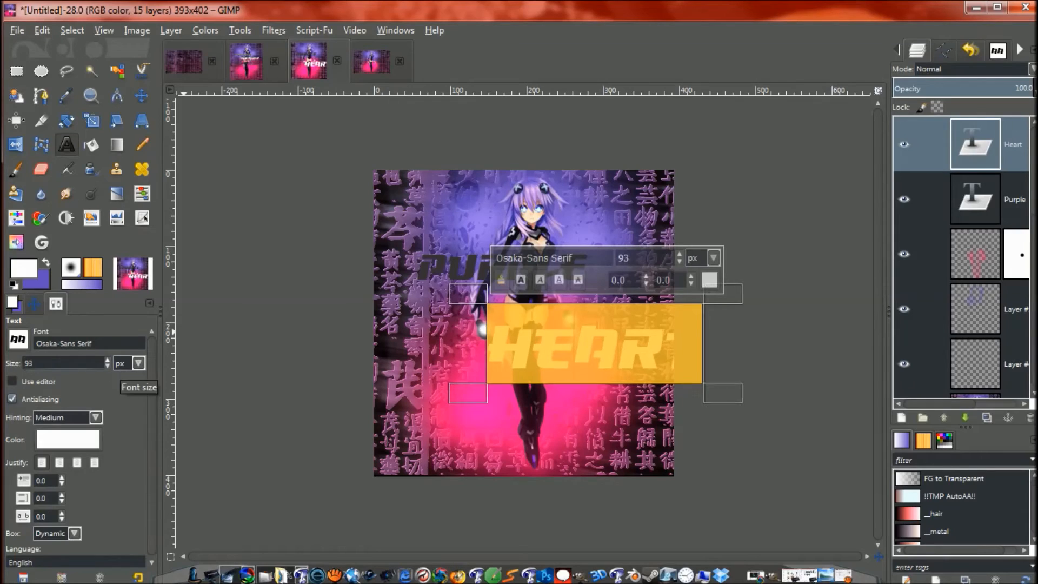
left_click(108, 367)
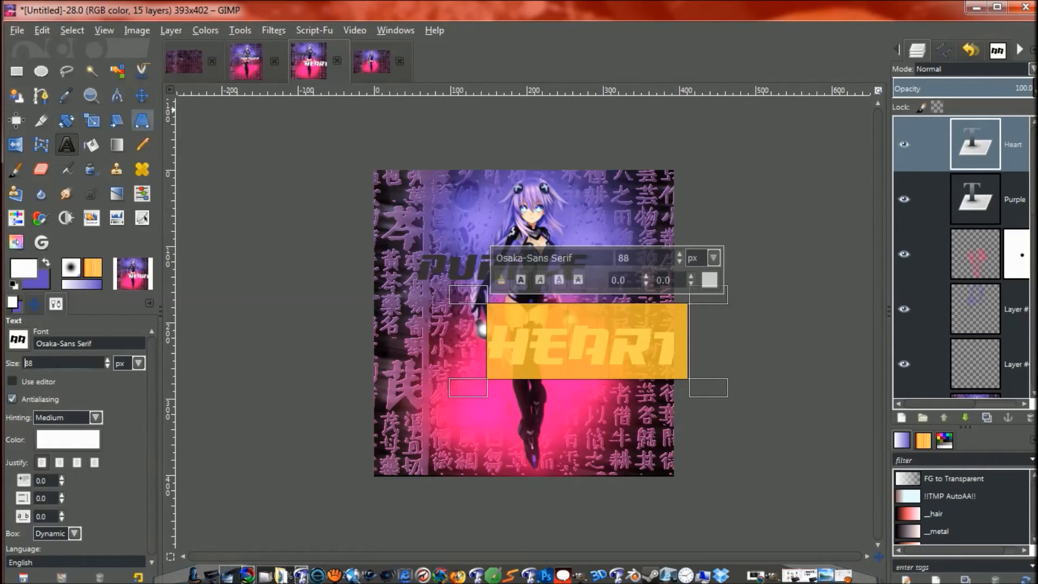
- Move the "Heart" text layer up and to the left so it sits directly beneath the word "Purple"
left_click(142, 95)
left_click_drag(587, 340, 557, 307)
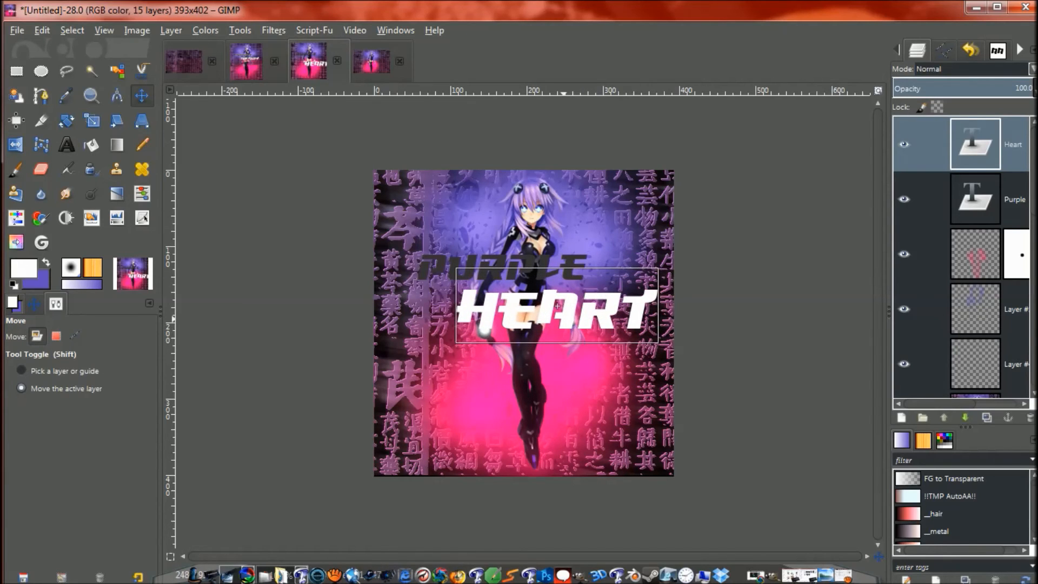
left_click_drag(557, 306, 558, 306)
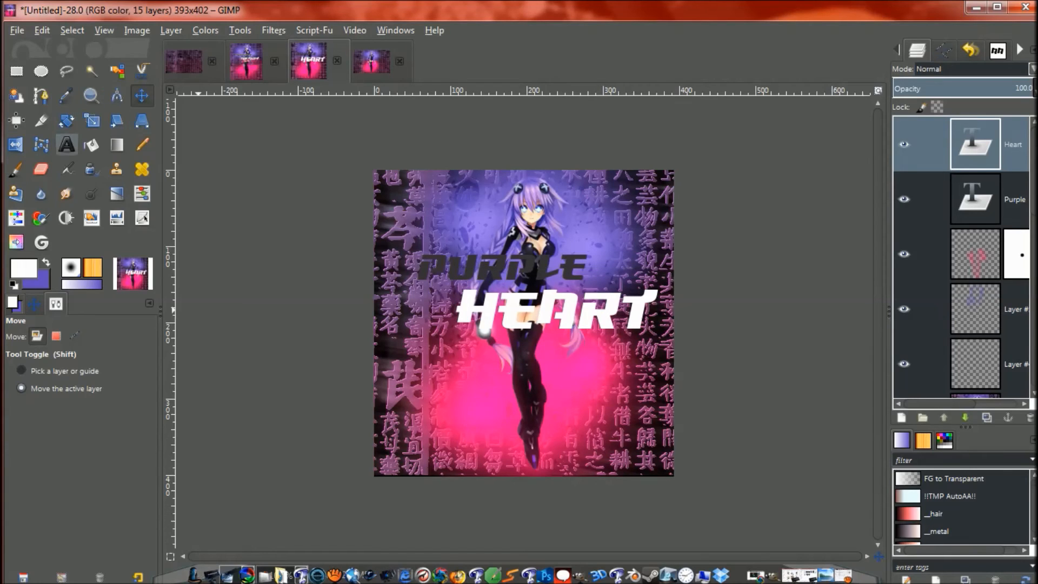
- Reduce the whole word "Heart" to a font size of 78 px and shift its layer slightly to the right
left_click(67, 144)
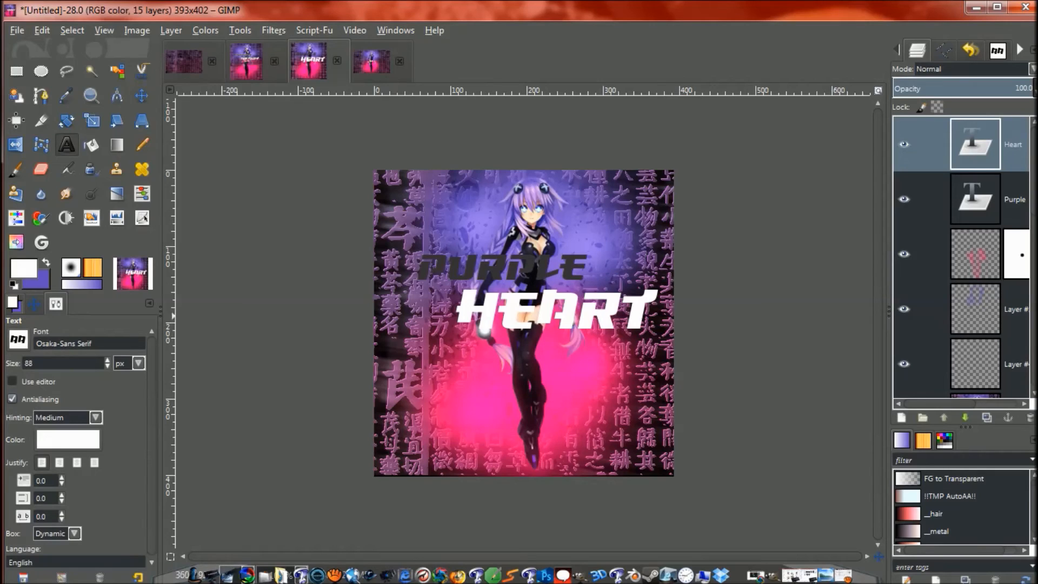
left_click(643, 308)
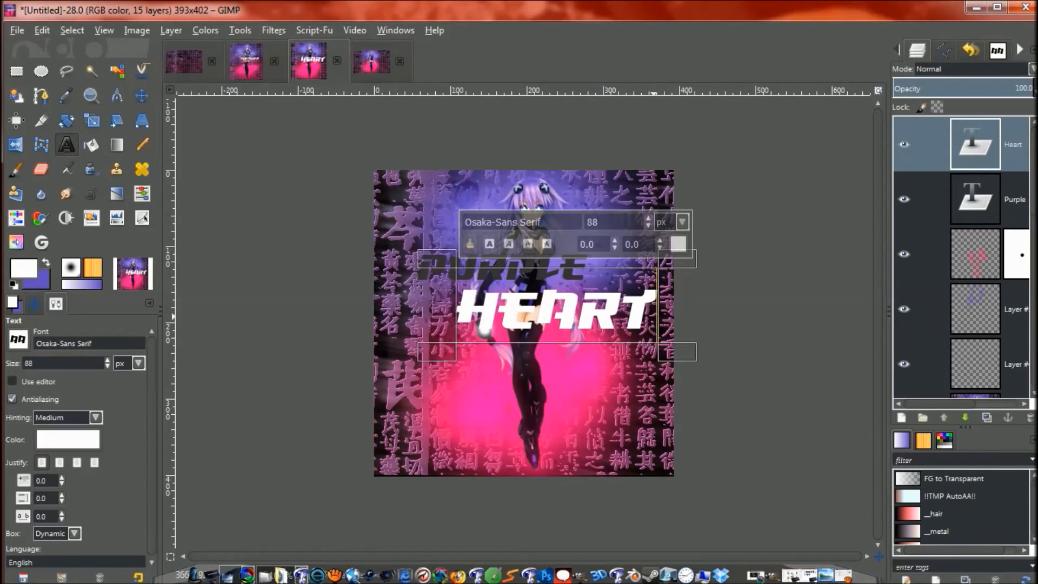
left_click_drag(657, 308, 200, 308)
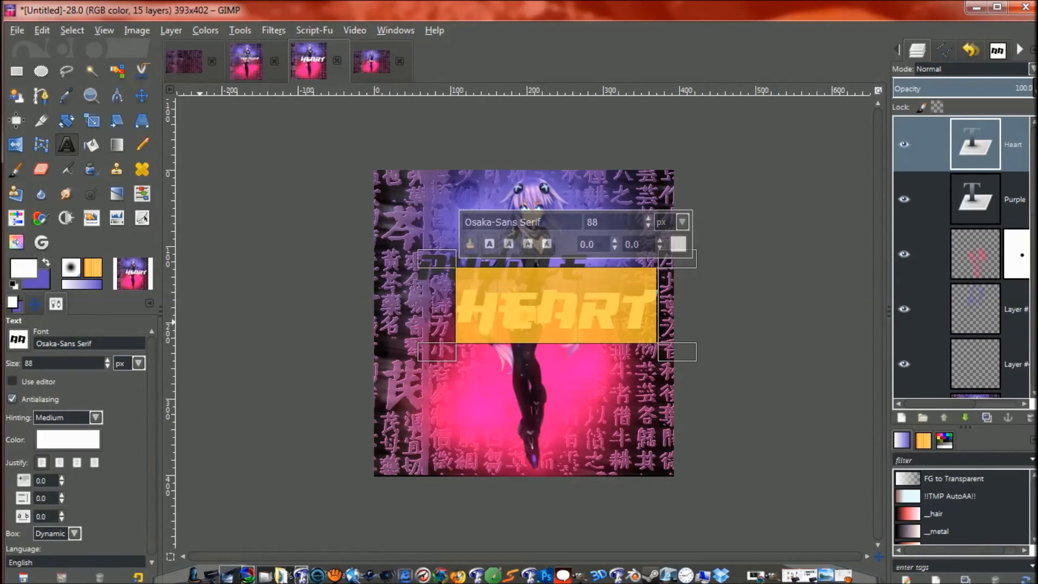
left_click(107, 367)
left_click(107, 367)
left_click(107, 366)
left_click(107, 366)
left_click(107, 367)
left_click(107, 366)
left_click(107, 366)
left_click(107, 367)
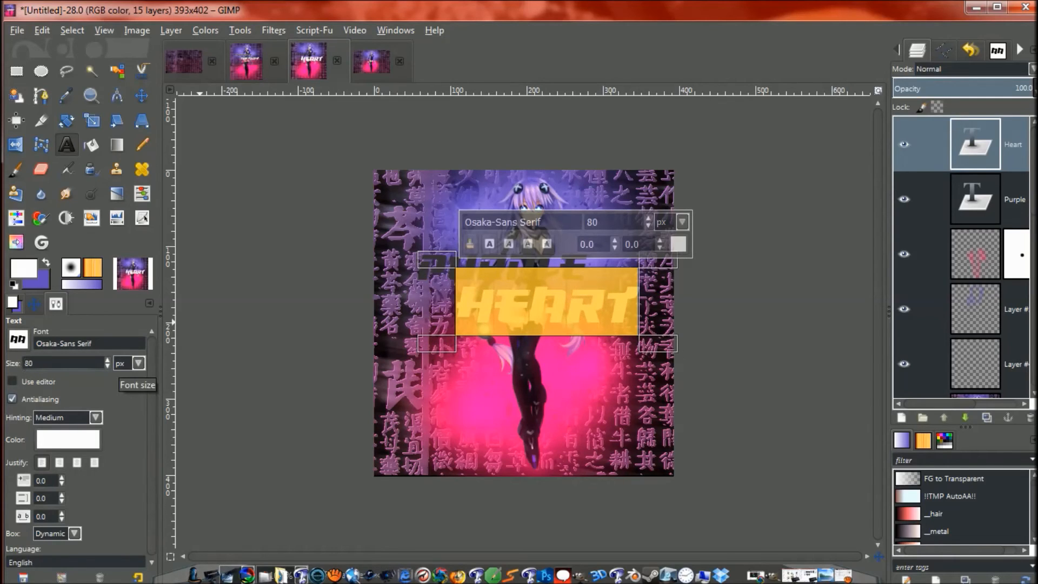
left_click(107, 366)
left_click(107, 366)
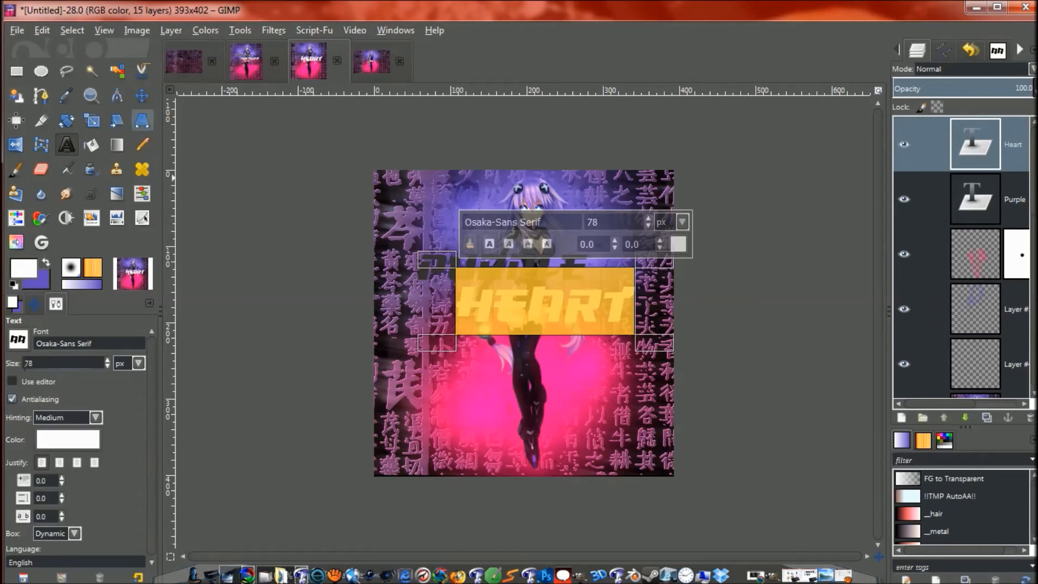
left_click(141, 96)
left_click_drag(545, 302, 560, 302)
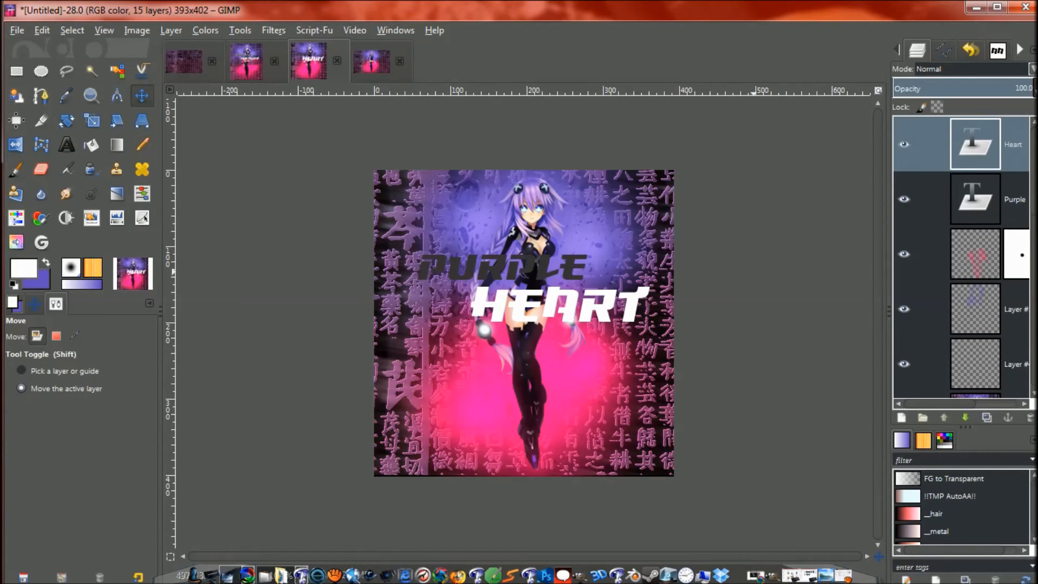
- Select the letter shapes of the "Purple" text layer and add a new transparent layer directly above it
left_click(977, 200)
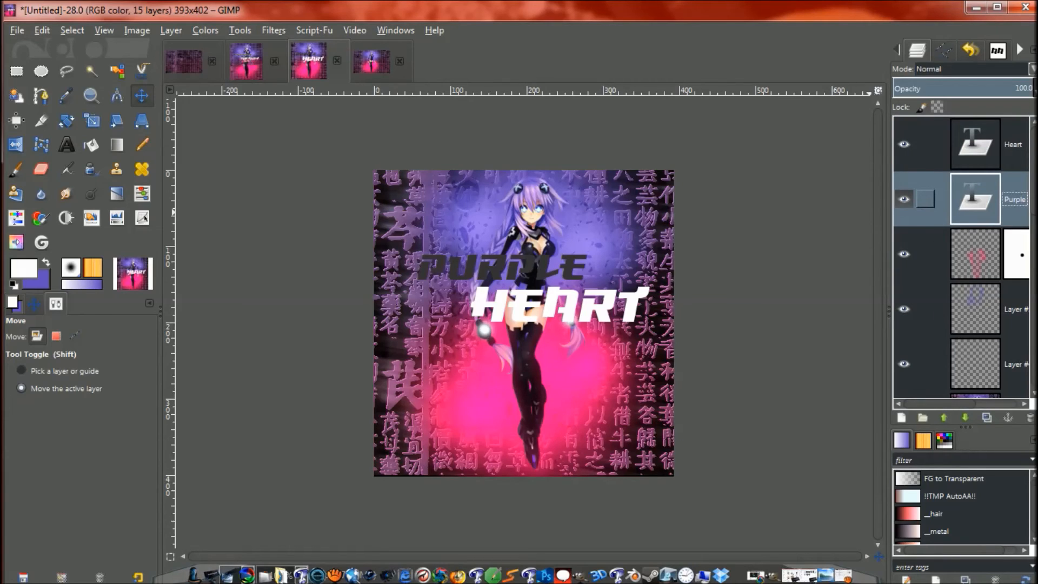
left_click(975, 199, "alt")
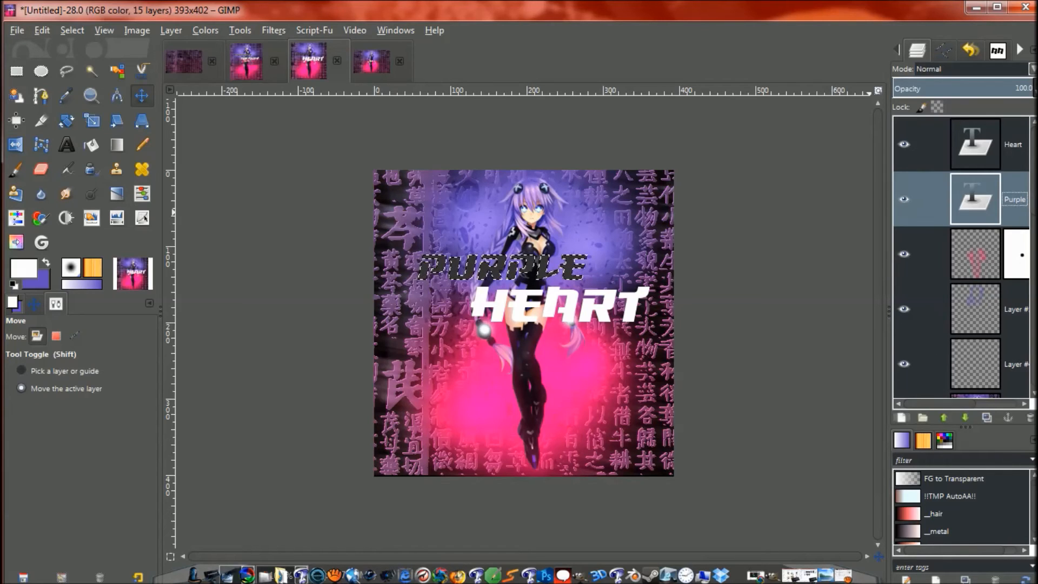
key("shift+ctrl+n")
key("Return")
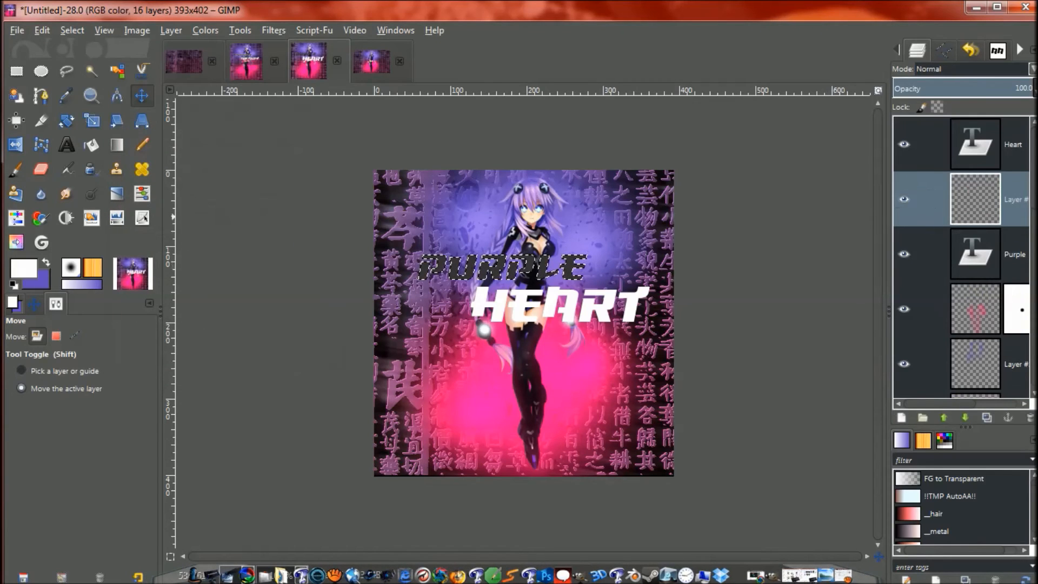
- Paint the selected "Purple" letters white with the Round middle soft LS brush at size 245.65, and clear the selection
left_click(16, 169)
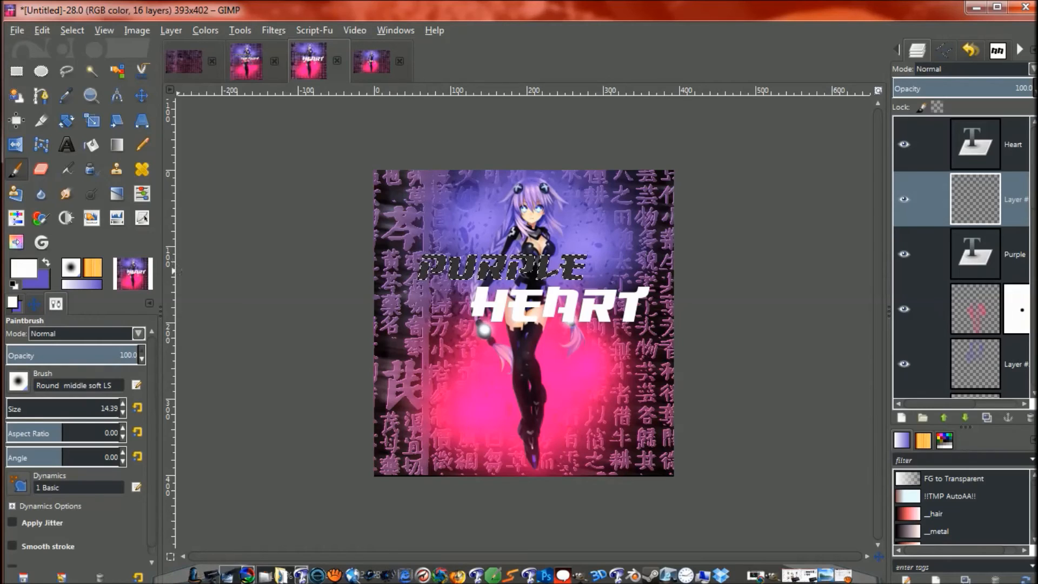
left_click_drag(10, 405, 32, 405)
mouse_move(414, 274)
left_mouse_down()
mouse_move(391, 256)
mouse_move(455, 258)
mouse_move(402, 273)
mouse_move(521, 255)
mouse_move(443, 285)
left_mouse_up()
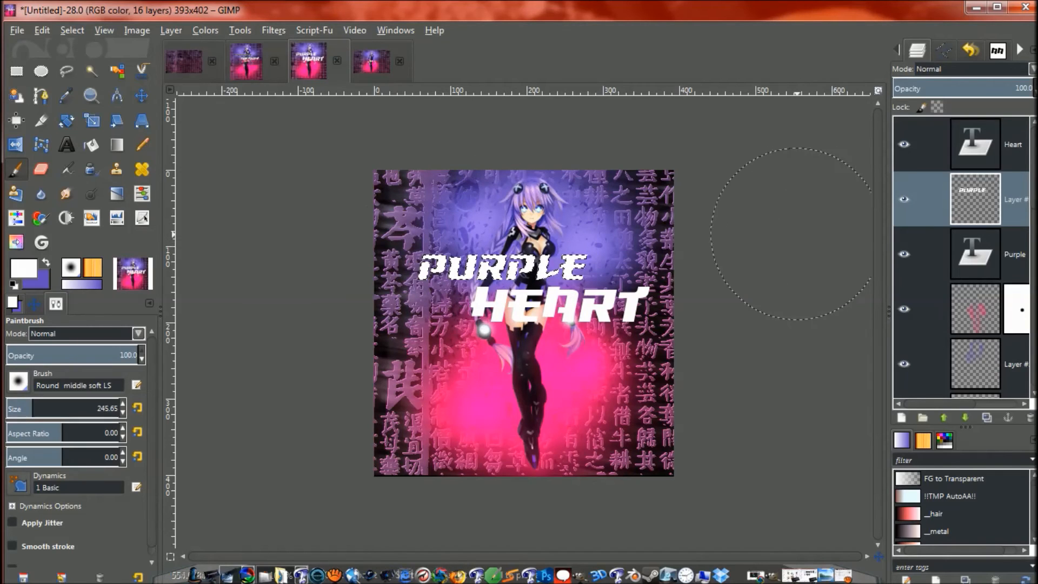
key("ctrl+shift+a")
- Lower the white-painted layer beneath the "Purple" text layer and offset it slightly as a highlight edge
left_click_drag(1014, 198, 1016, 302)
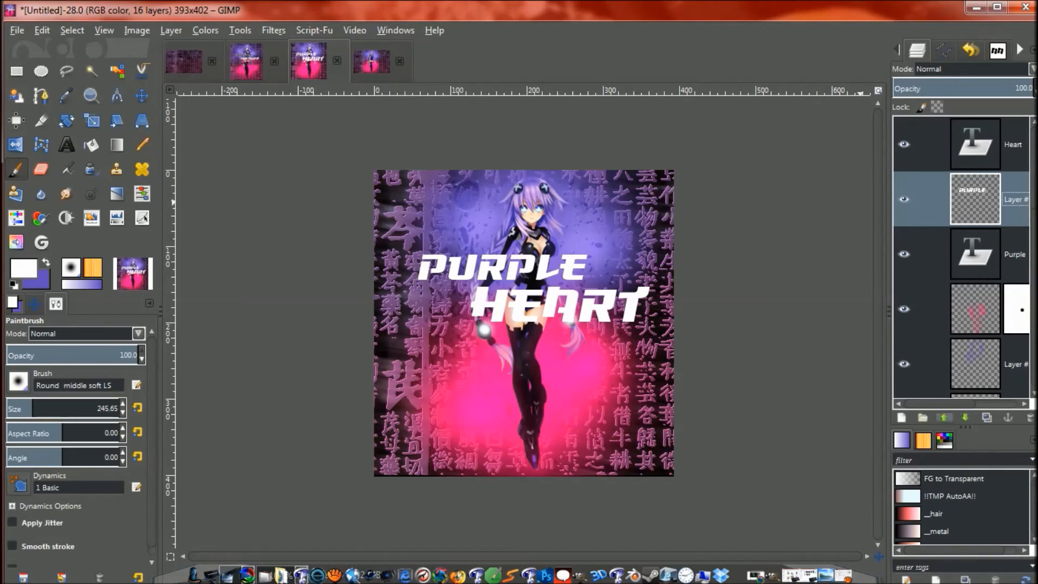
left_click(964, 417)
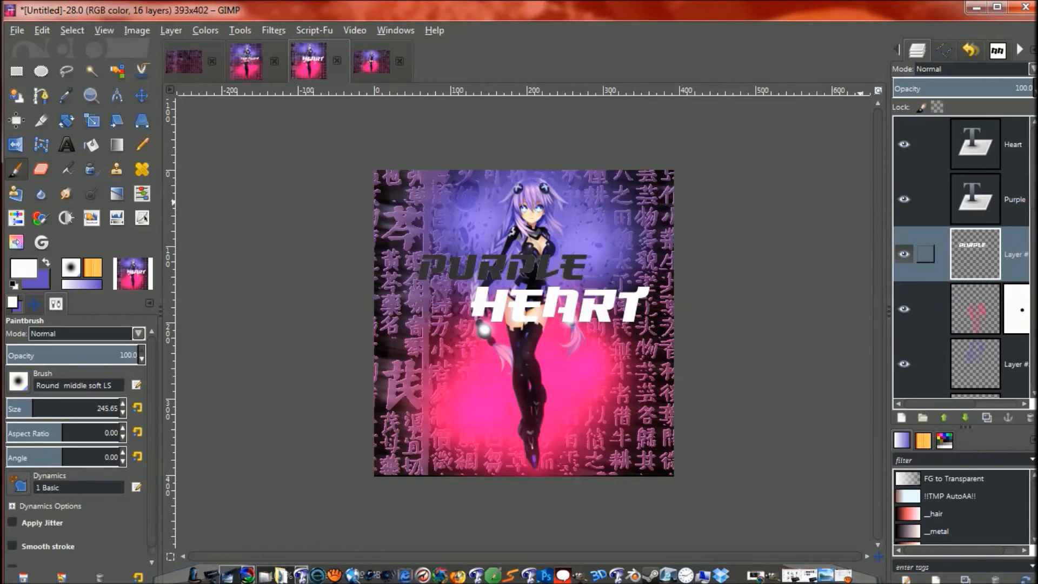
left_click(141, 95)
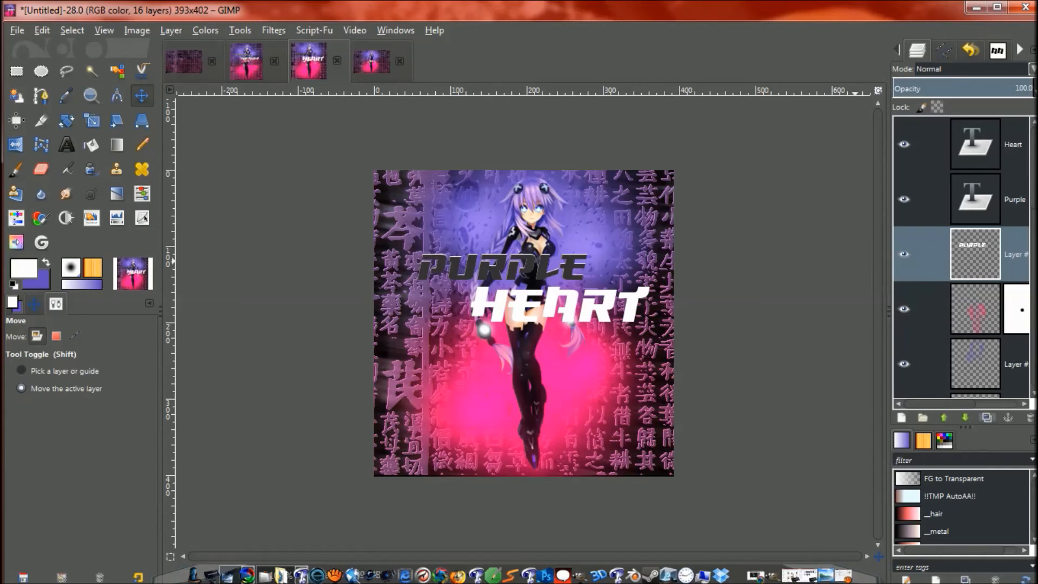
- Duplicate the white highlight layer twice and nudge the copies to thicken the white edge around "Purple"
left_click(986, 417)
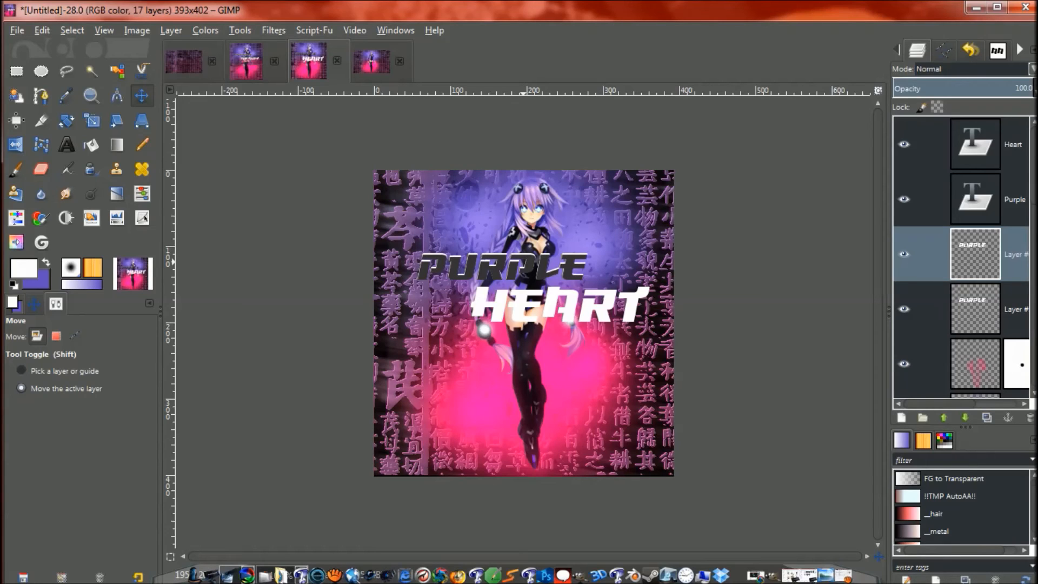
left_click(986, 417)
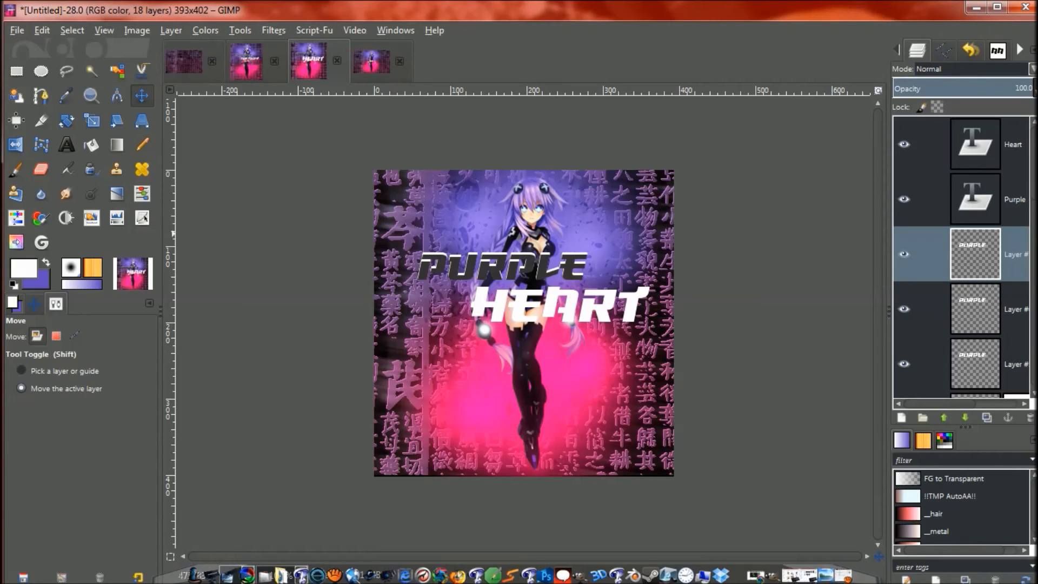
- Select the letter shapes of the "Heart" text layer and add a new transparent 393 x 402 px layer above it
left_click(976, 145)
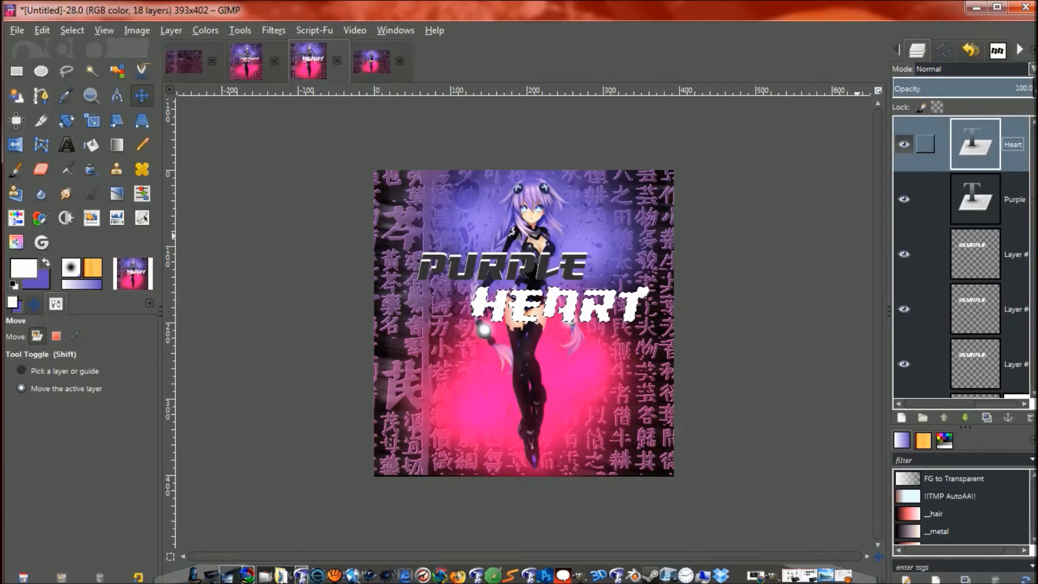
left_click(902, 417)
left_click(244, 374)
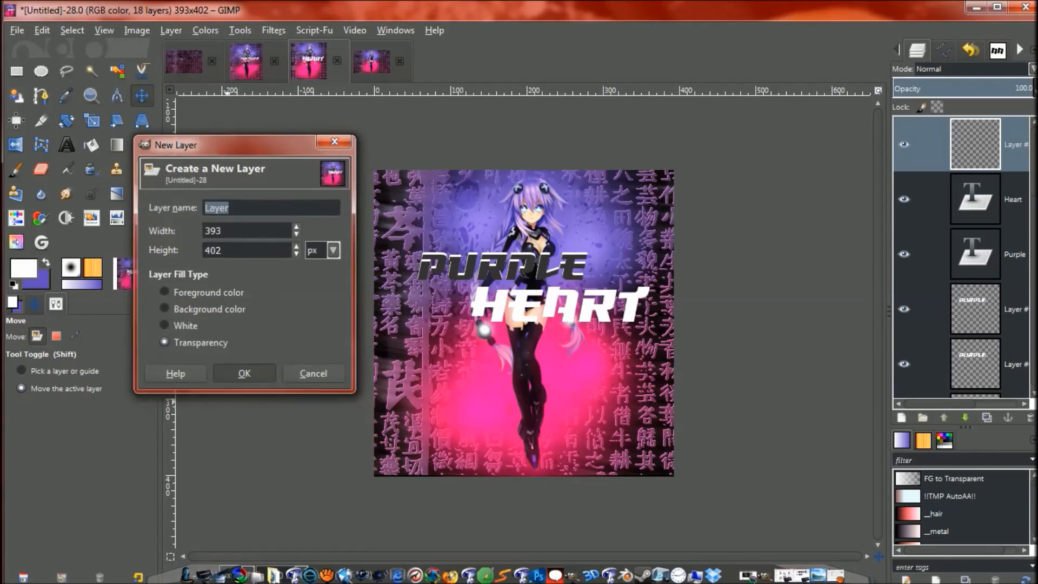
- Paint the selected "Heart" letters dark grey 333333 on the new layer with the Paintbrush, and clear the selection
left_click(23, 267)
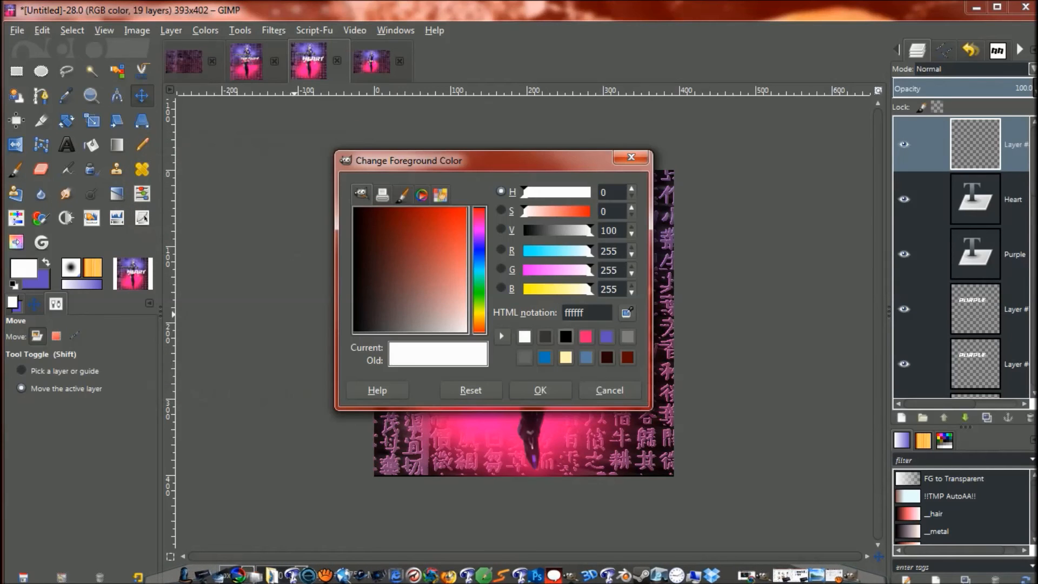
left_click(545, 336)
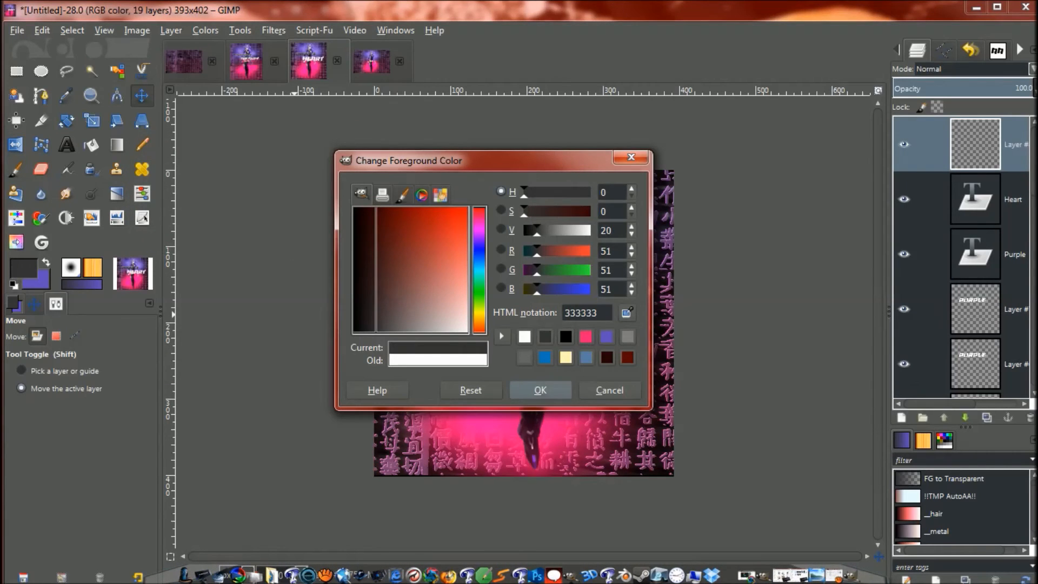
left_click(540, 390)
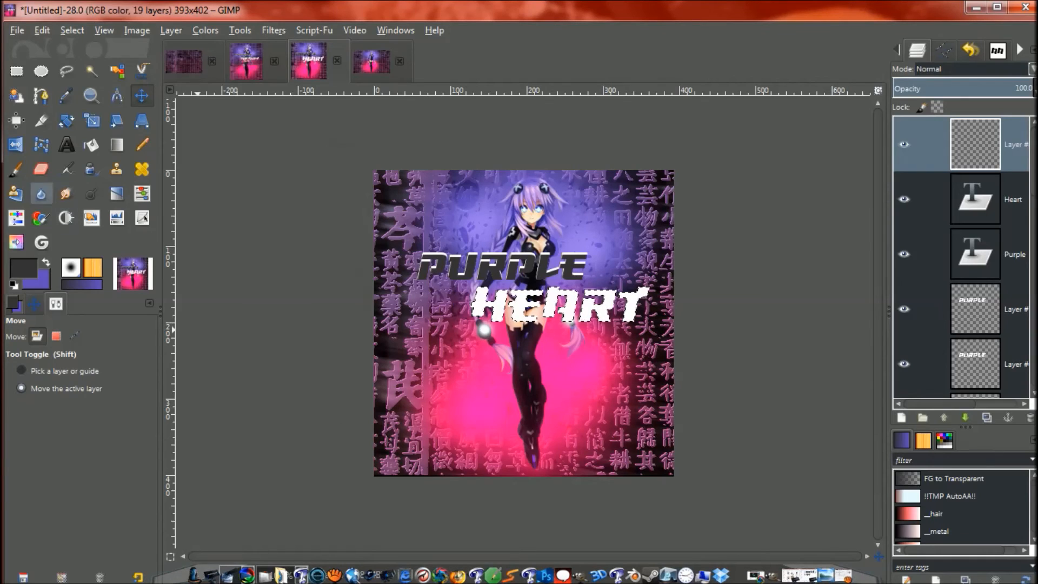
left_click(16, 169)
mouse_move(473, 346)
left_mouse_down()
mouse_move(543, 351)
mouse_move(507, 376)
left_mouse_up()
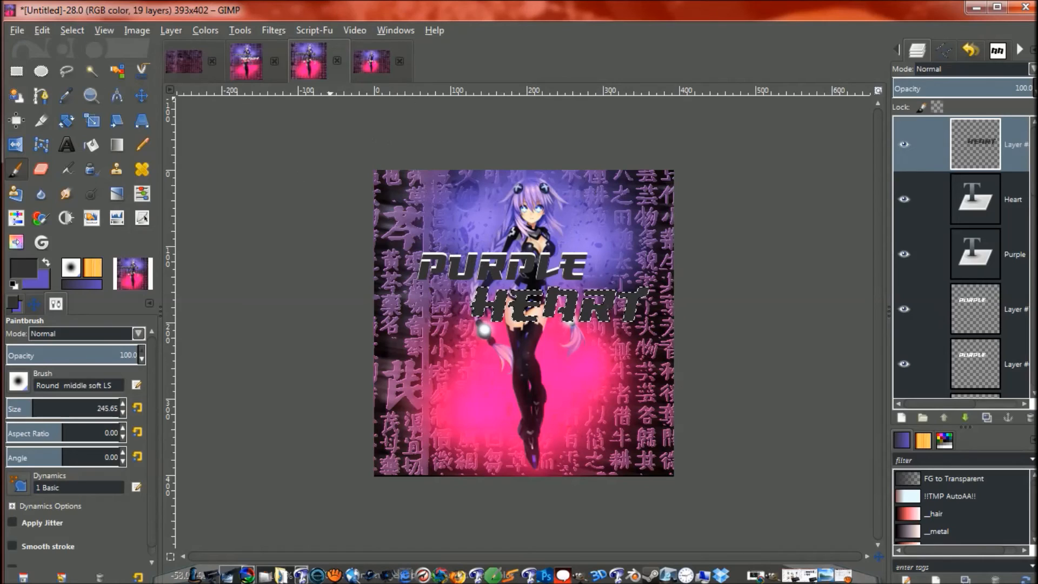
key("ctrl+shift+a")
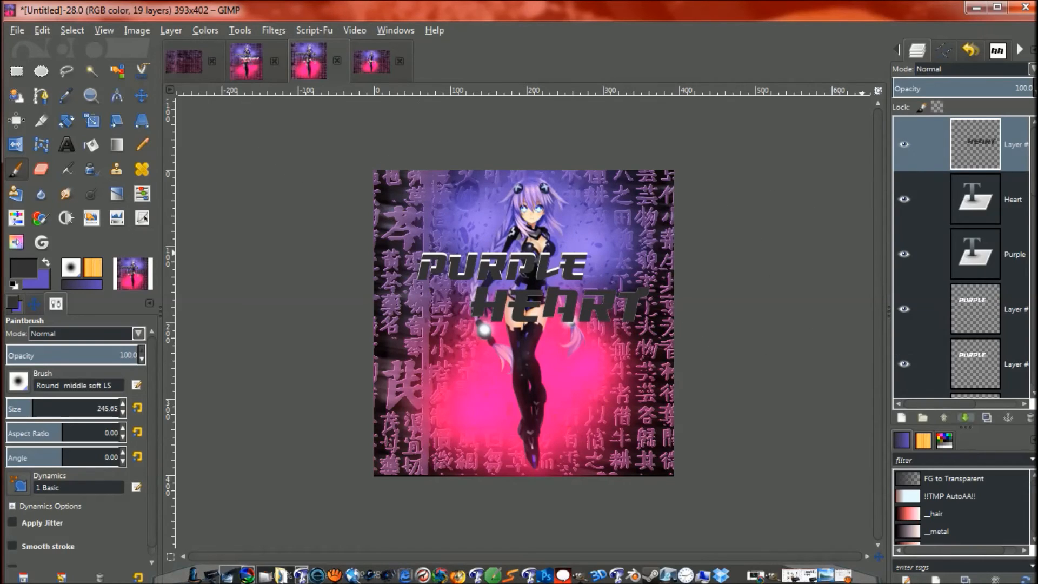
- Lower the dark grey layer beneath the "Heart" text layer and duplicate it three times, using the Move tool to build an offset dark edge
left_click(965, 417)
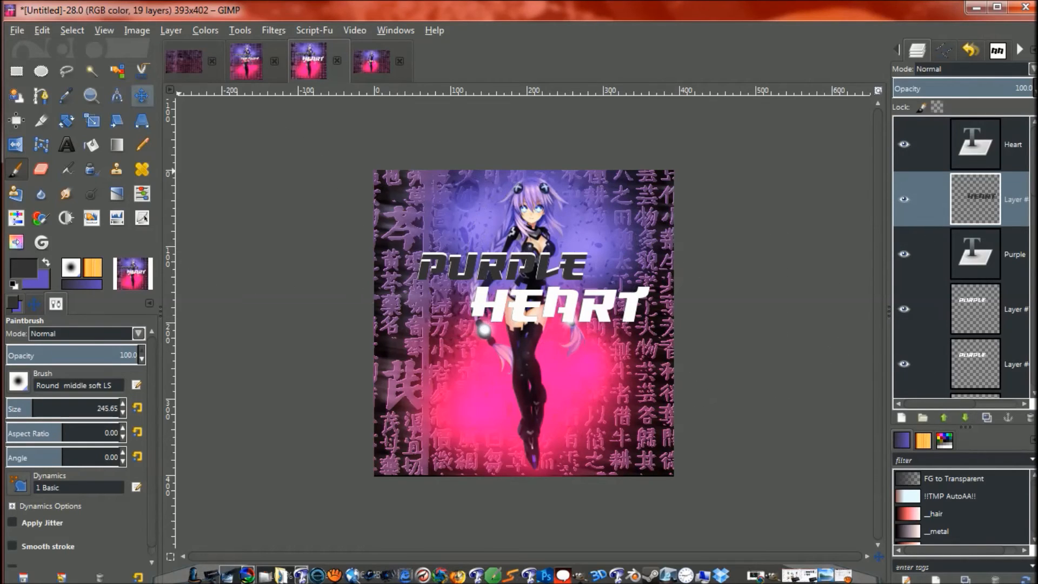
left_click(141, 96)
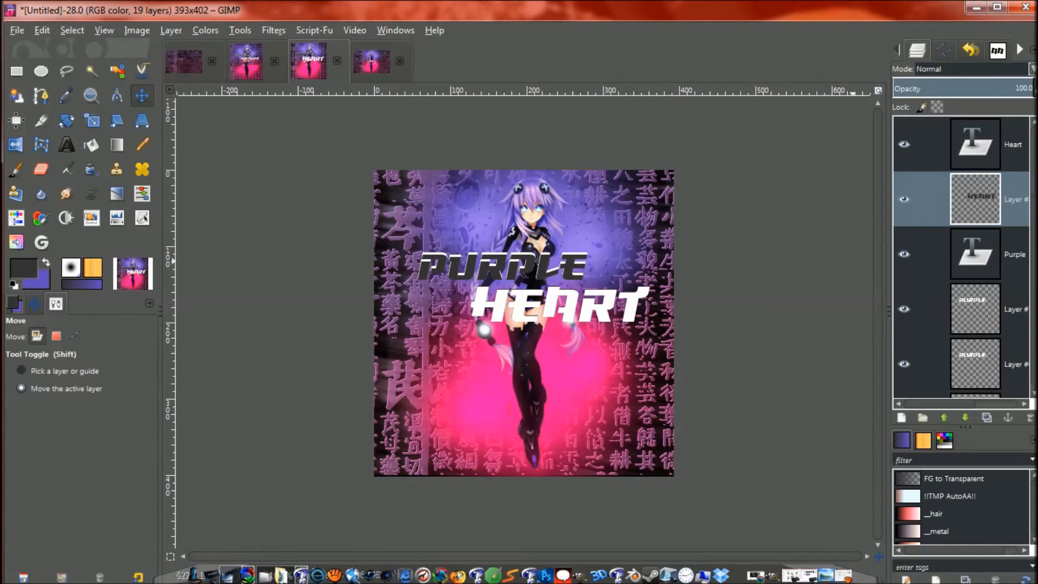
left_click(986, 417)
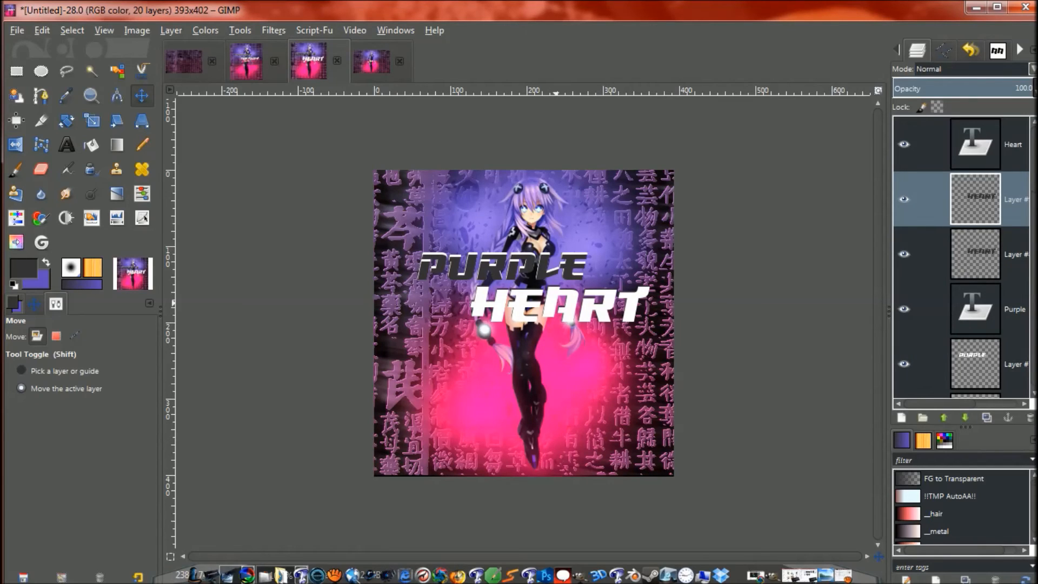
left_click(75, 335)
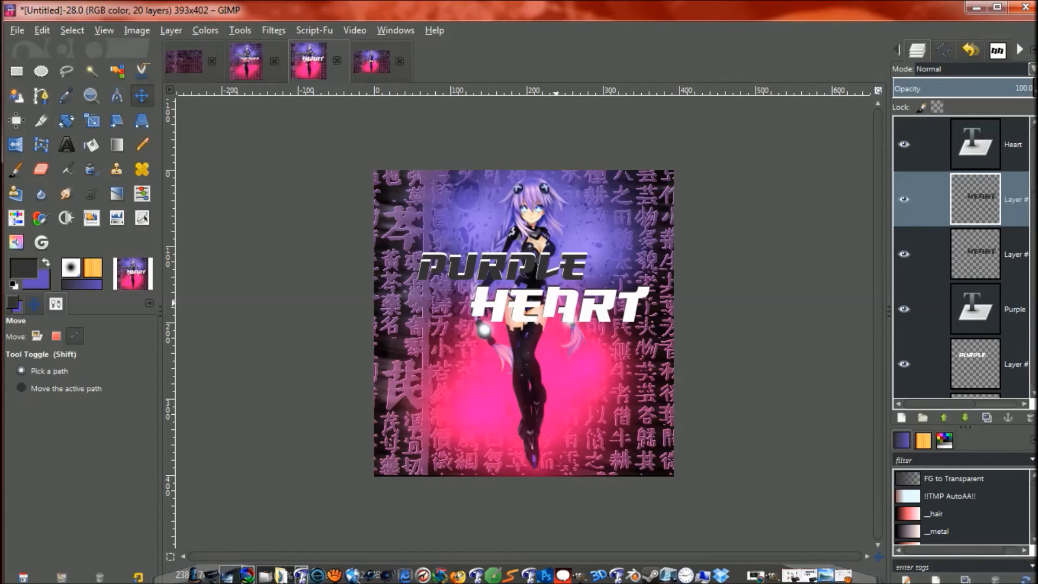
key("ctrl+shift+d")
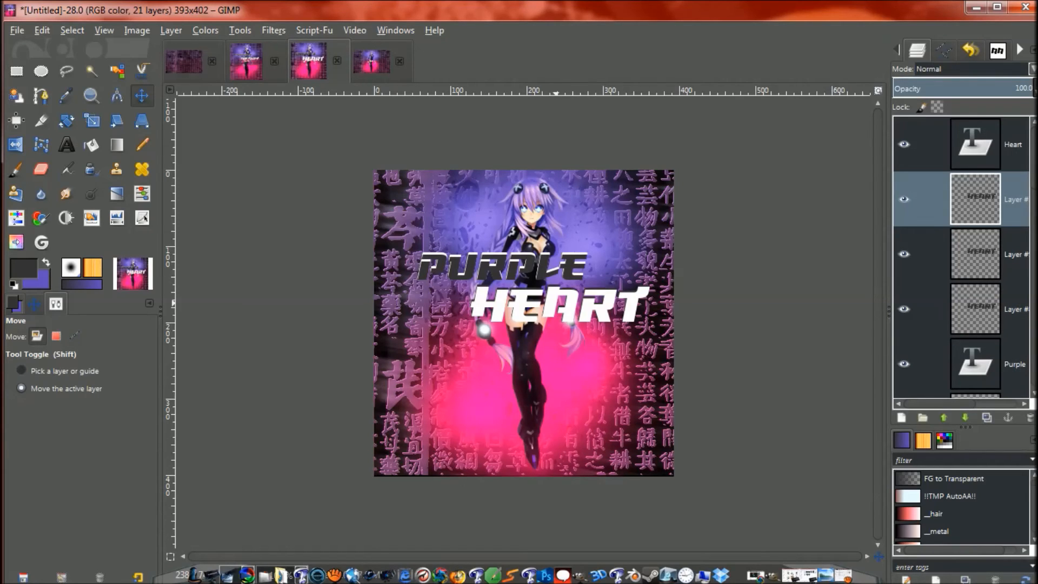
key("ctrl+shift+d")
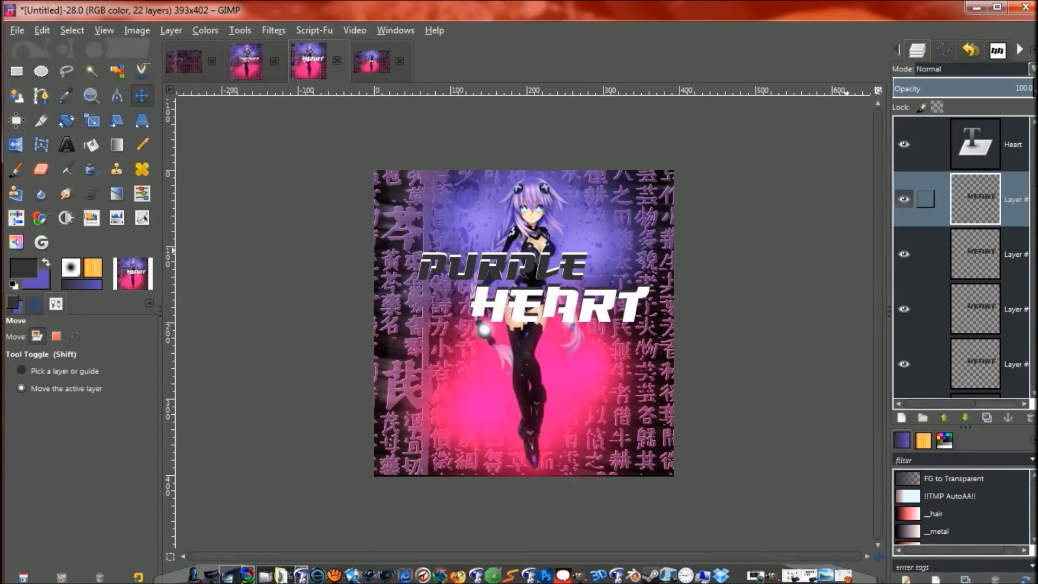
- Select the "Purple" letter shapes, paint their lower part violet 6047bc with the Paintbrush at size 34.98, and clear the selection
scroll(960, 257, "down", 5)
scroll(961, 256, "down", 2)
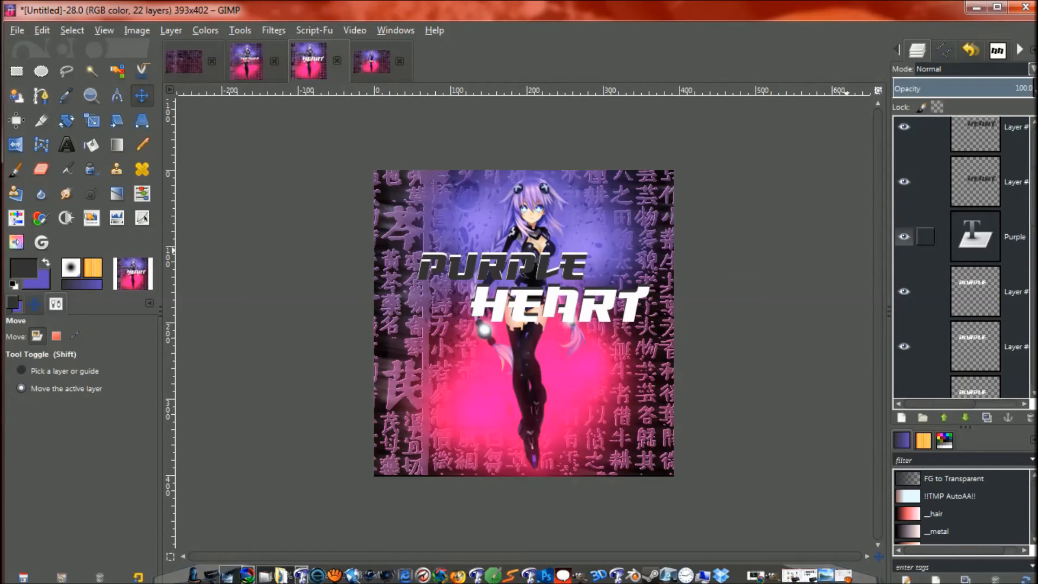
left_click(905, 238)
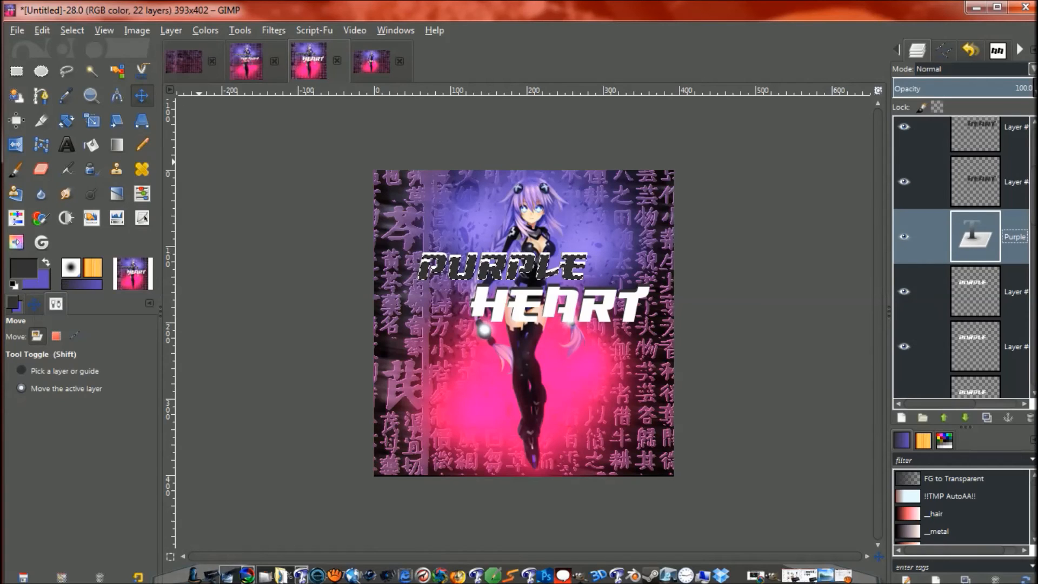
left_click(46, 262)
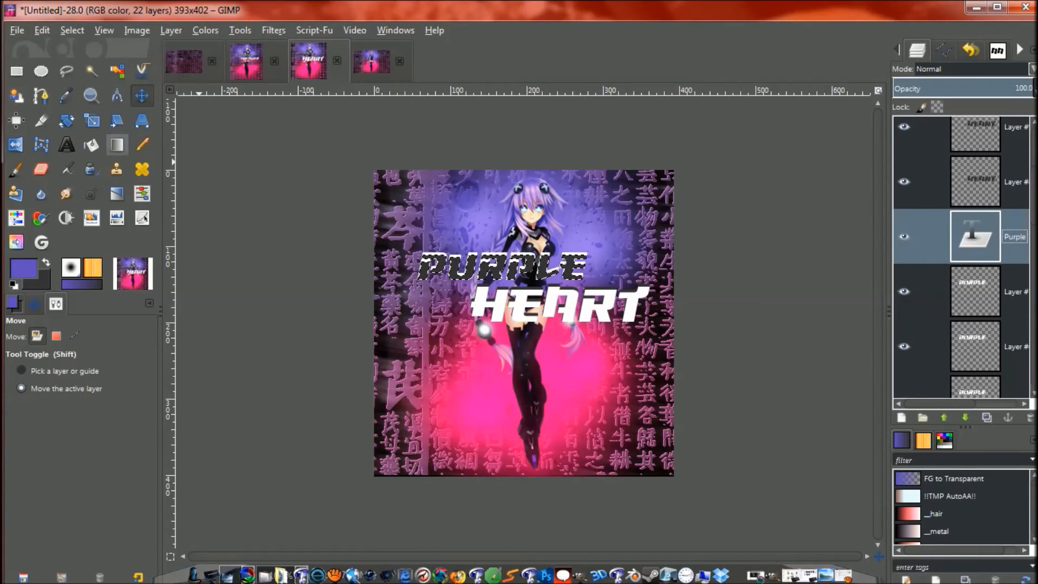
left_click(16, 170)
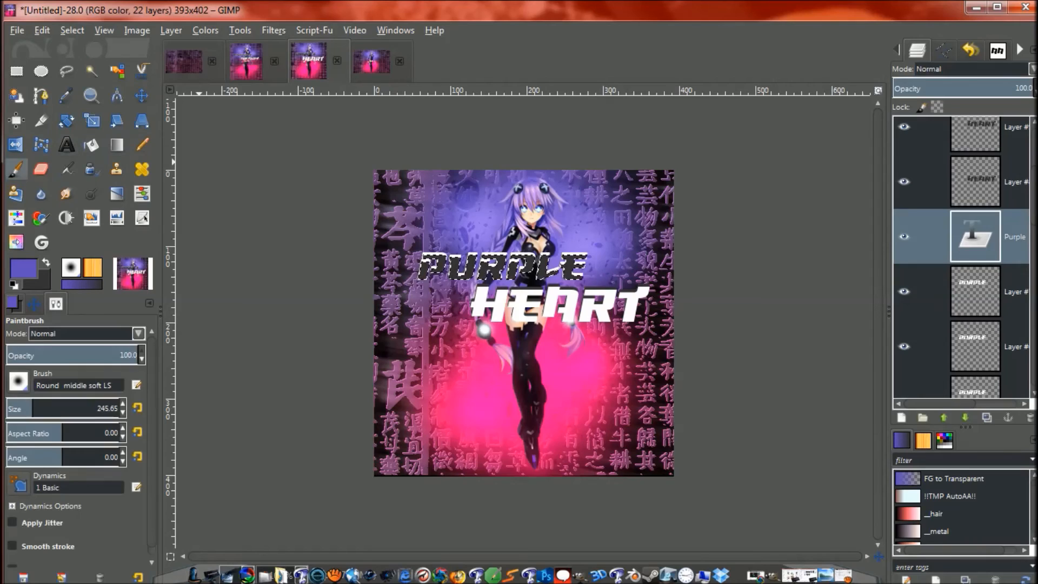
left_click_drag(33, 407, 13, 407)
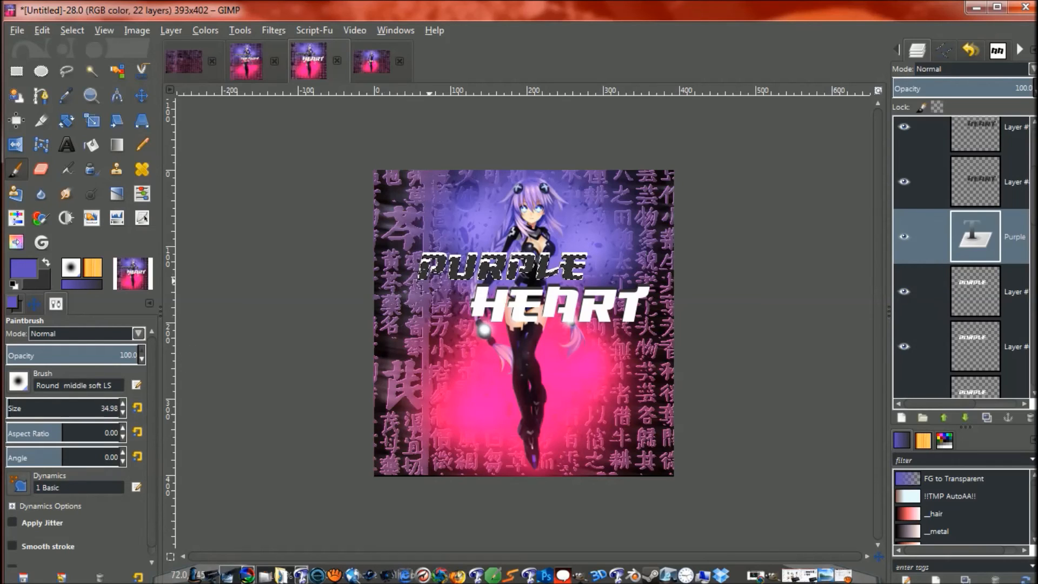
left_click_drag(431, 286, 429, 283)
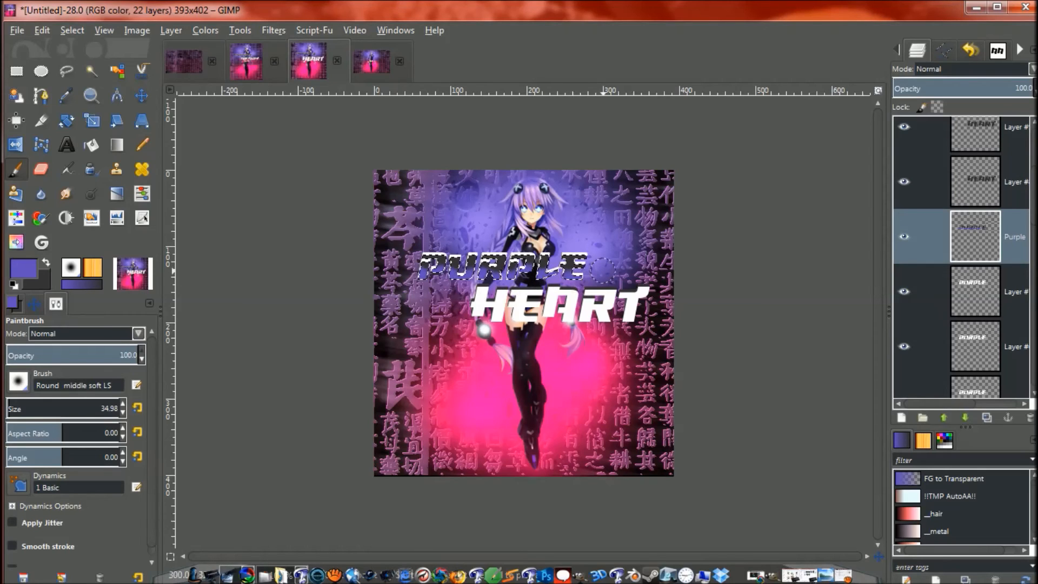
key("ctrl+shift+a")
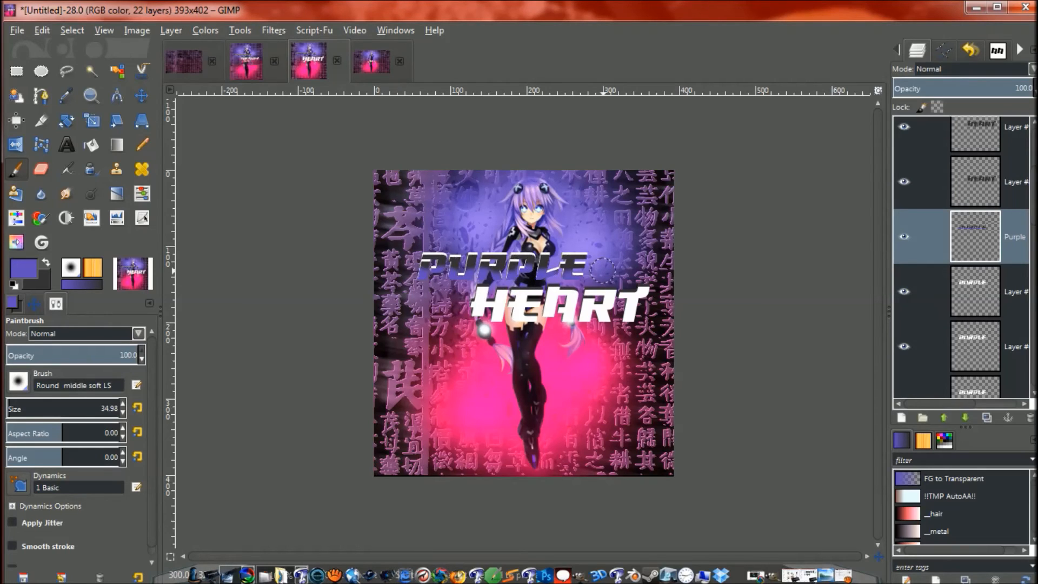
- Select the letter shapes of the "Heart" text layer and set the foreground colour to pink ff0075
scroll(919, 238, "up", 3)
left_click_drag(1032, 179, 1033, 157)
left_click(984, 144)
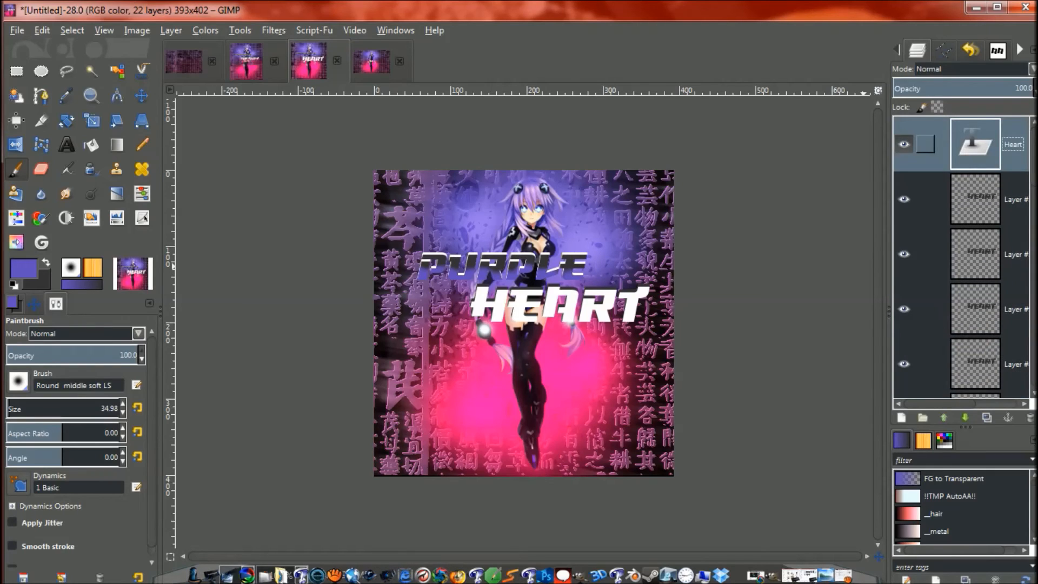
left_click(980, 145, "alt")
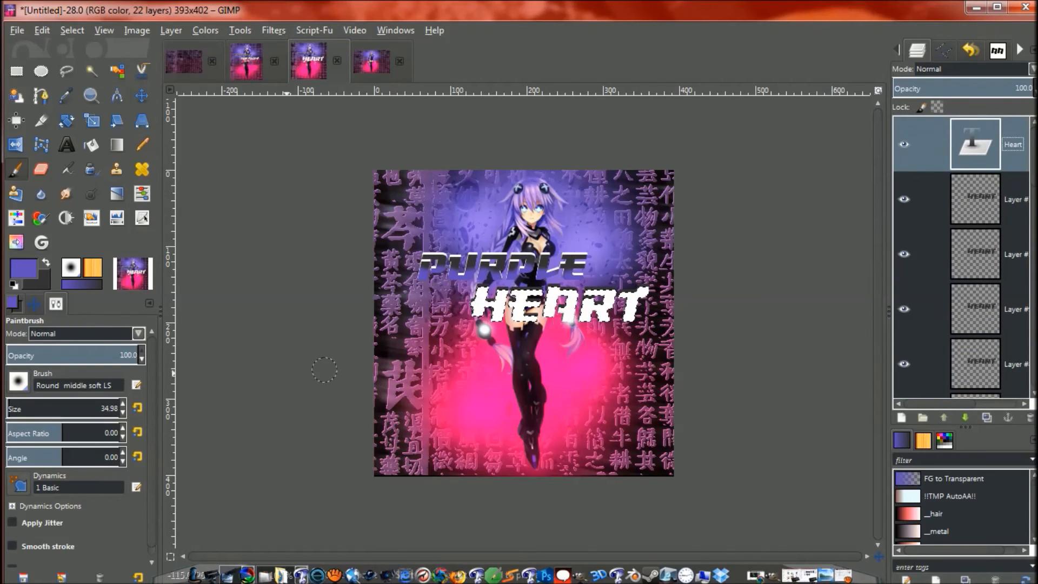
left_click(23, 268)
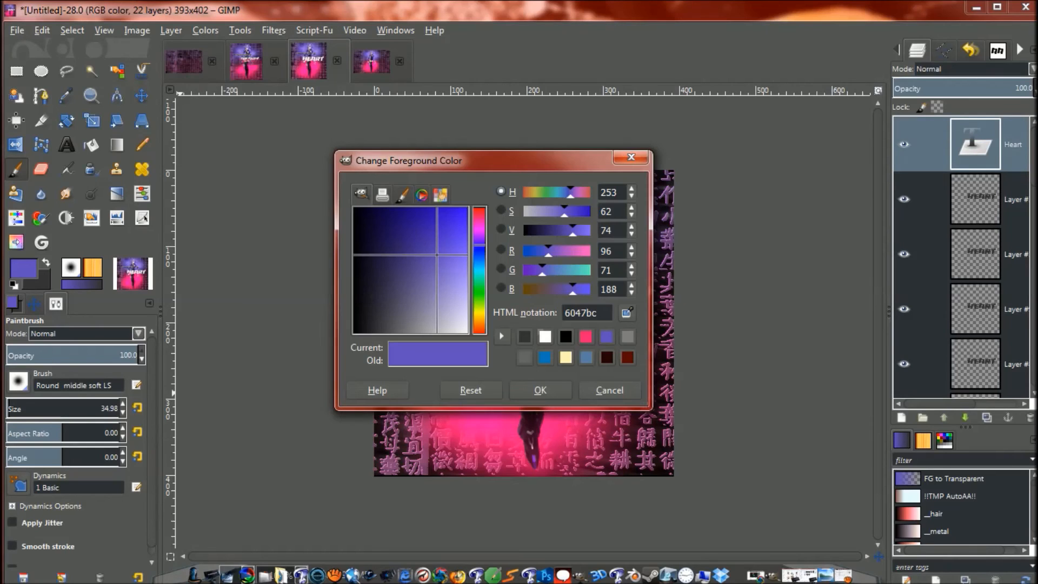
left_click(586, 336)
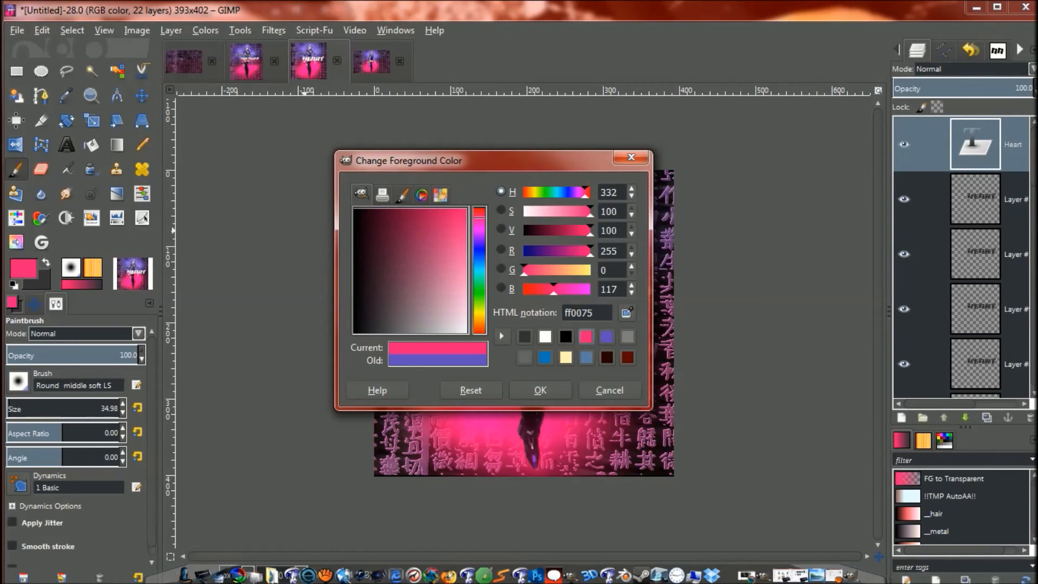
left_click(540, 389)
- Enlarge the Paintbrush to size 45.98, paint the lower part of the "Heart" letters pink, and clear the selection
key("bracketright")
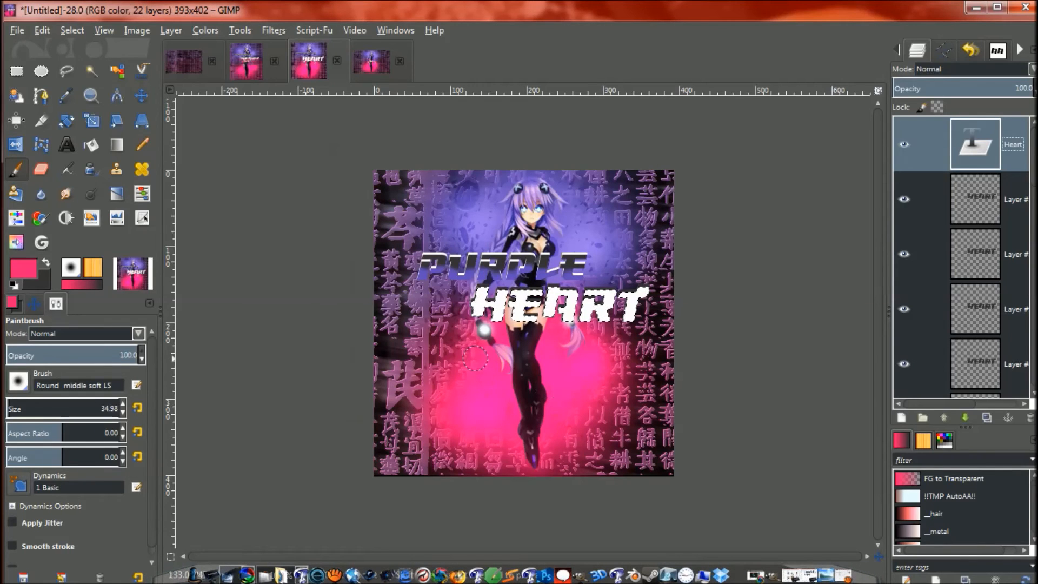
key("bracketright")
key("bracketright")
key("bracketright")
key("bracketright")
key("bracketright")
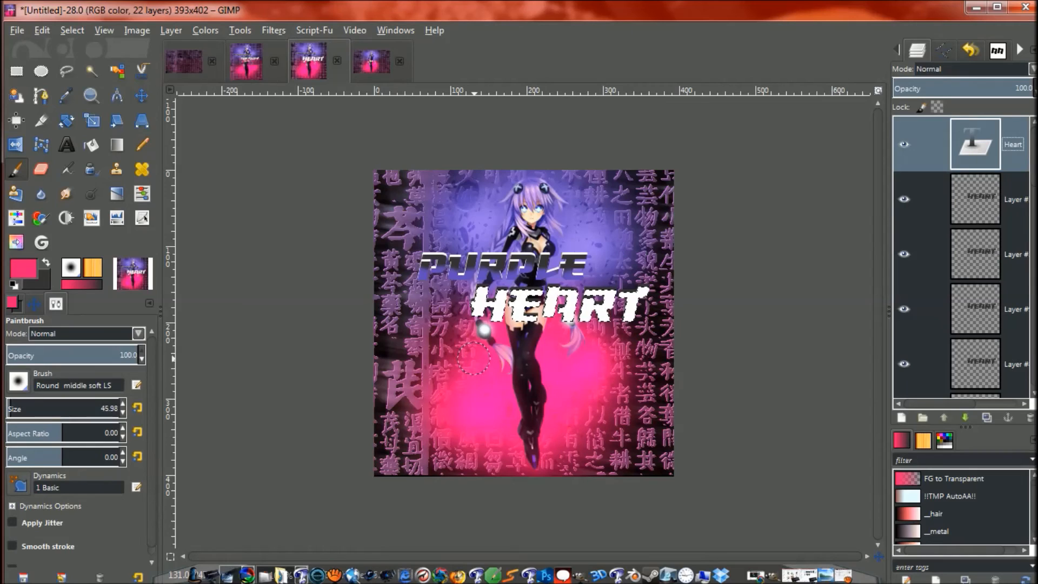
mouse_move(469, 319)
left_mouse_down()
mouse_move(520, 329)
mouse_move(547, 316)
mouse_move(617, 329)
mouse_move(657, 297)
left_mouse_up()
key("ctrl+shift+a")
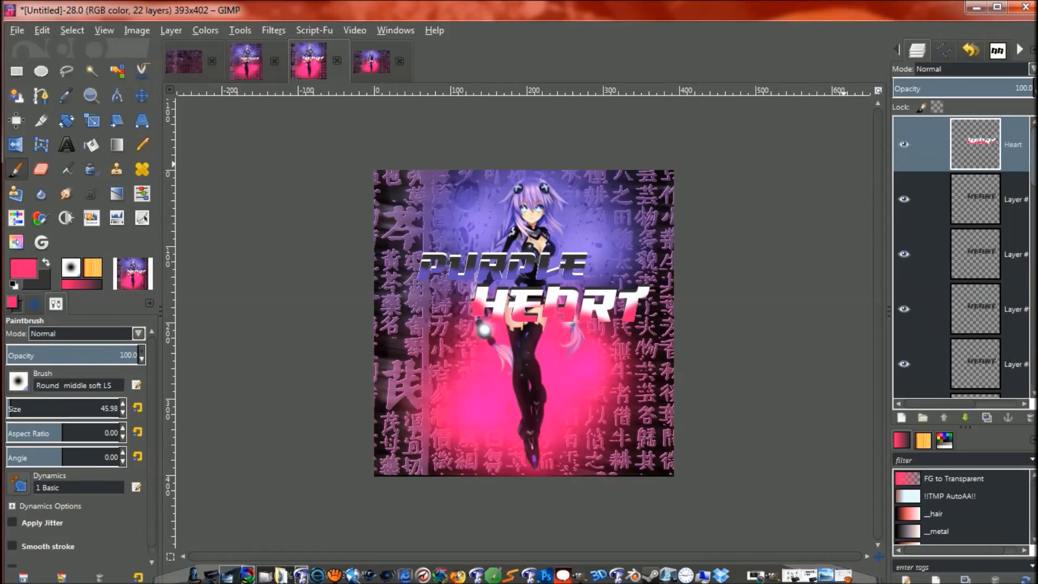
- Duplicate the lowest dark grey "Heart" edge layer and apply a 15 px Gaussian Blur to the copy
left_click_drag(1033, 165, 1033, 198)
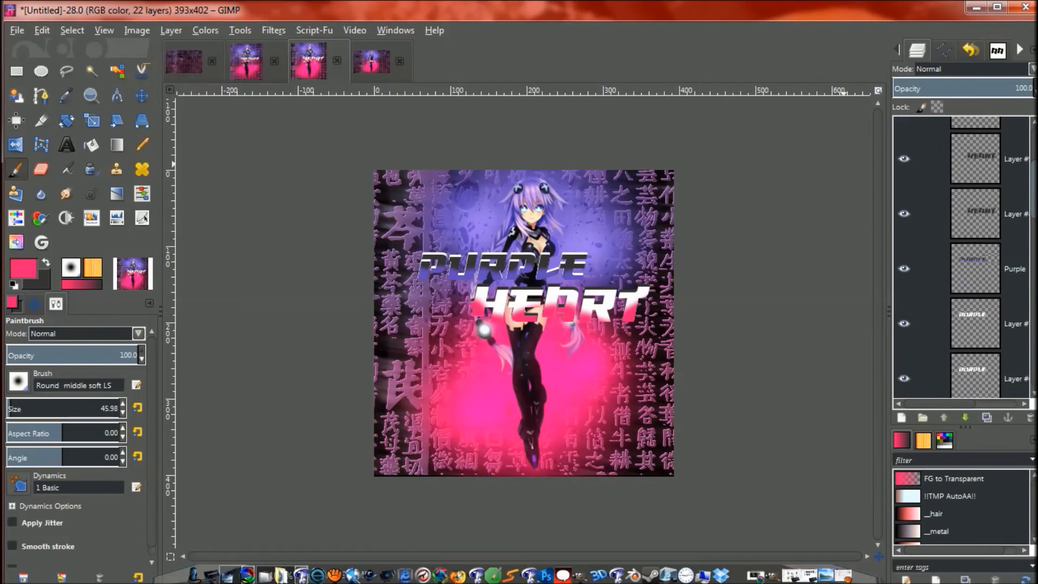
left_click(1014, 213)
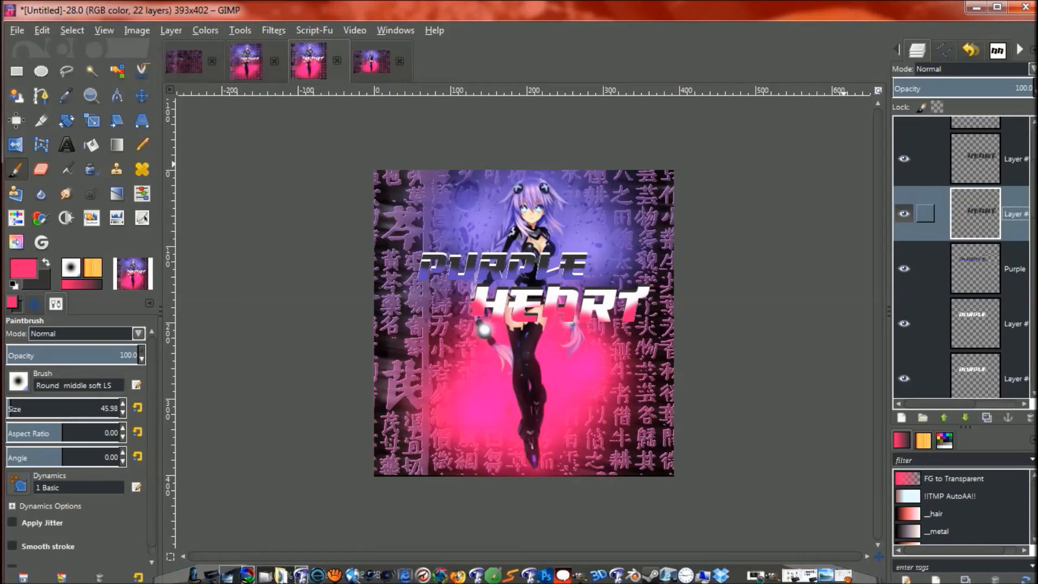
key("shift+ctrl+d")
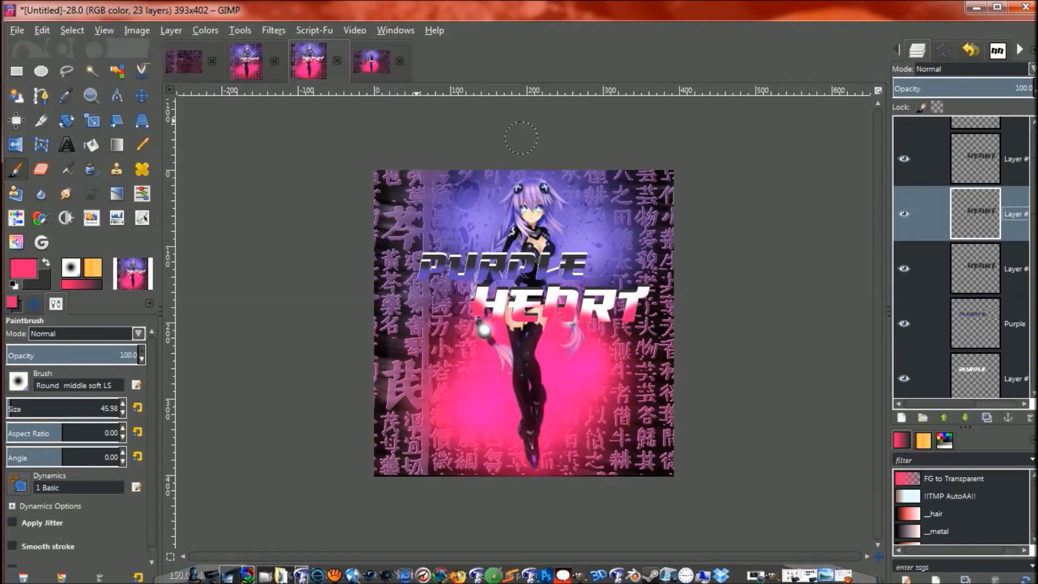
left_click(273, 30)
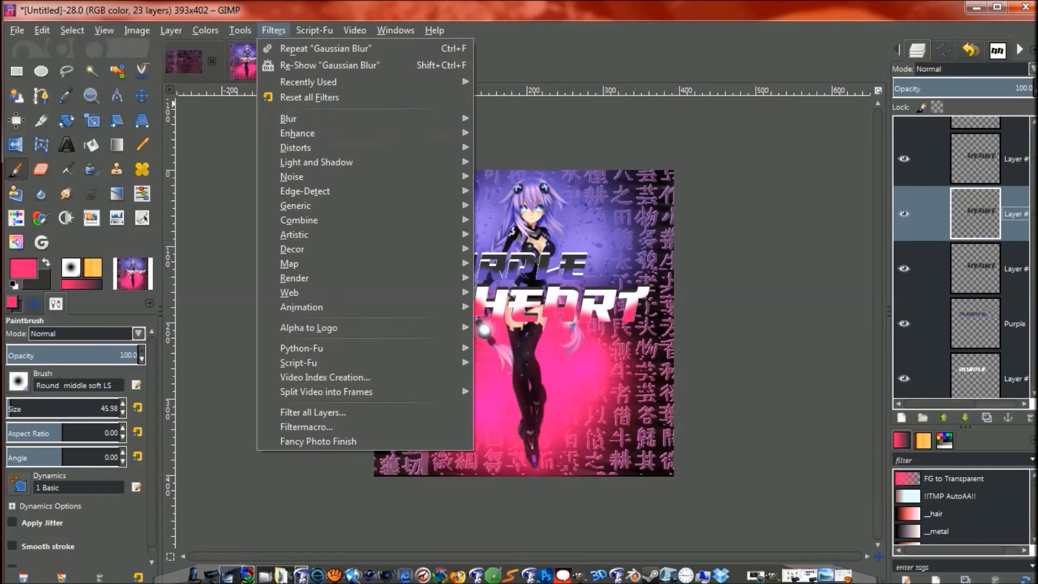
mouse_move(303, 118)
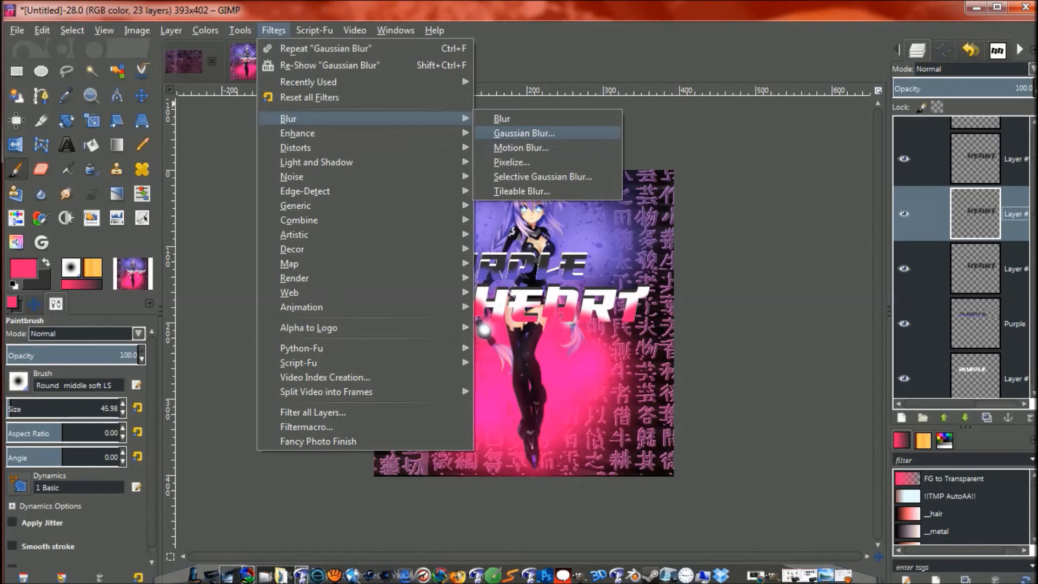
left_click(523, 135)
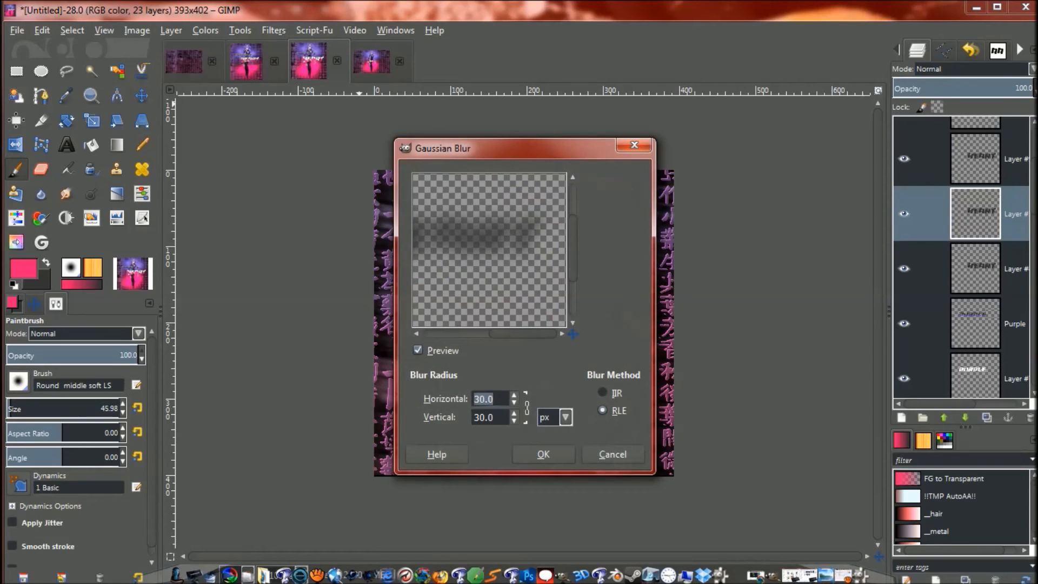
type("15")
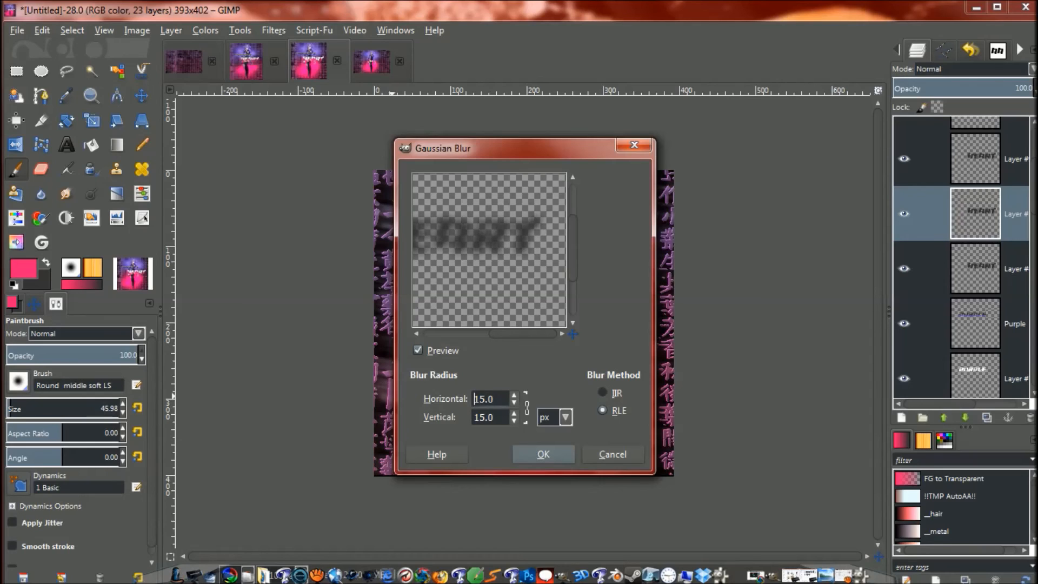
left_click(543, 454)
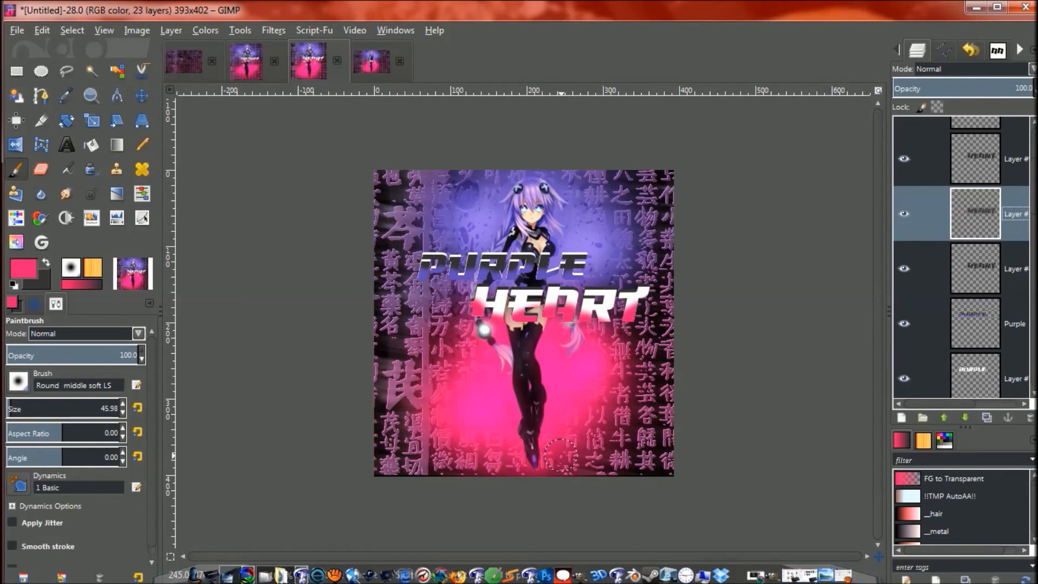
- Duplicate the white edge layer directly below the "Purple" text layer and apply a 15 px Gaussian Blur to the copy
scroll(962, 254, "down", 3)
scroll(962, 254, "down", 1)
scroll(962, 254, "up", 2)
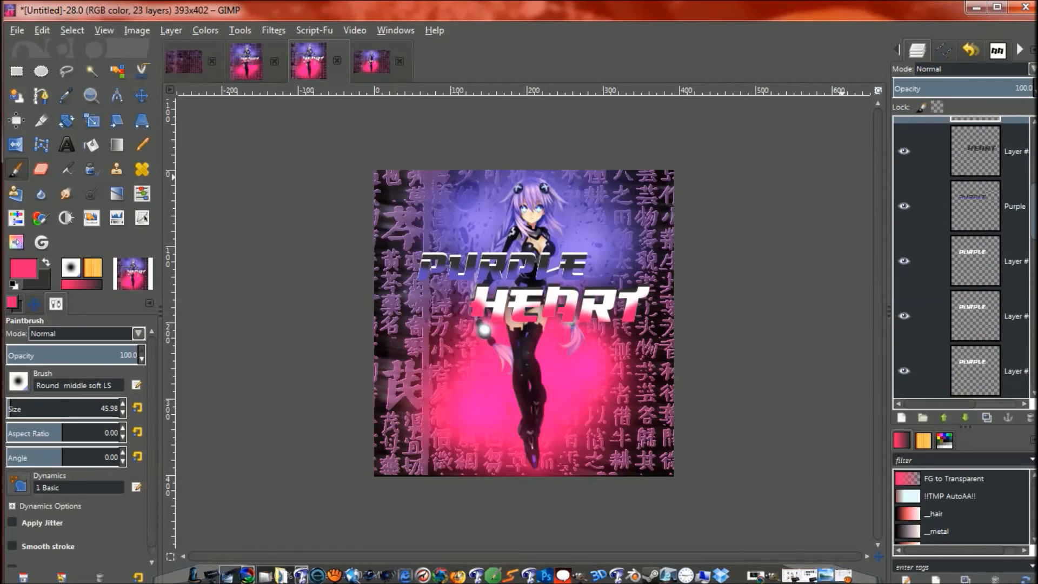
left_click(975, 261)
left_click(904, 261)
left_click(904, 261)
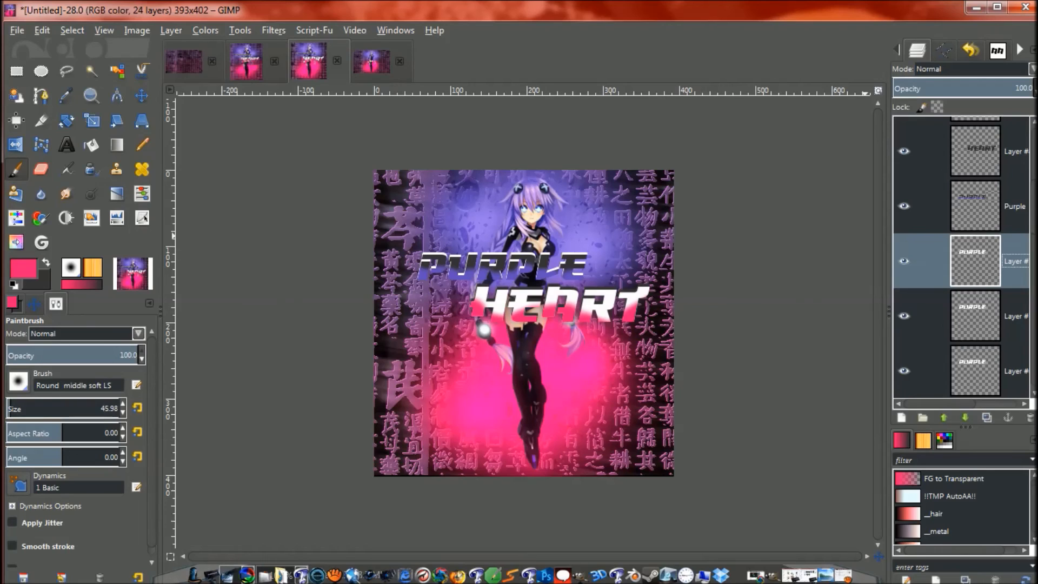
left_click(274, 31)
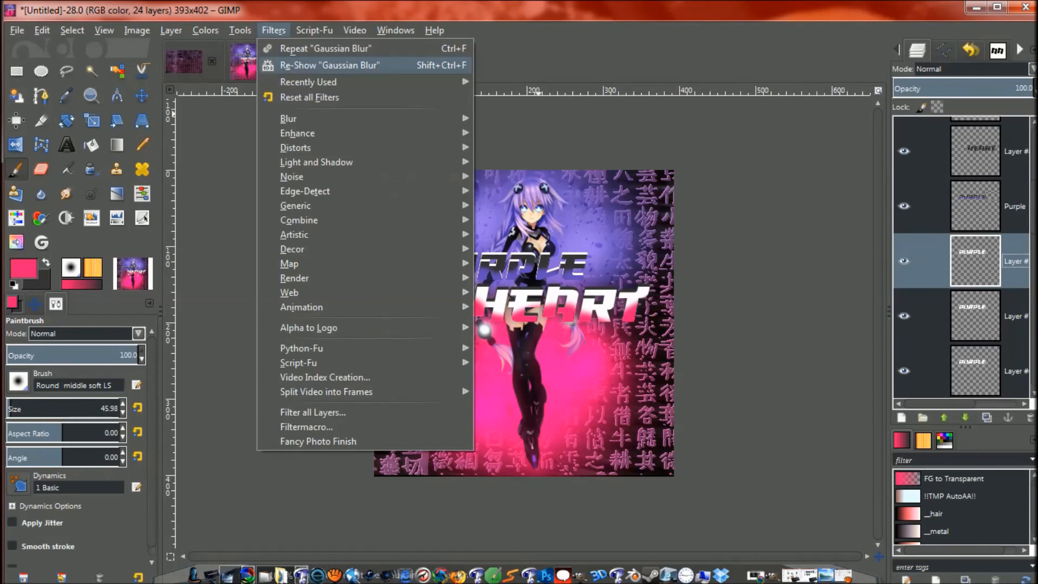
left_click(329, 65)
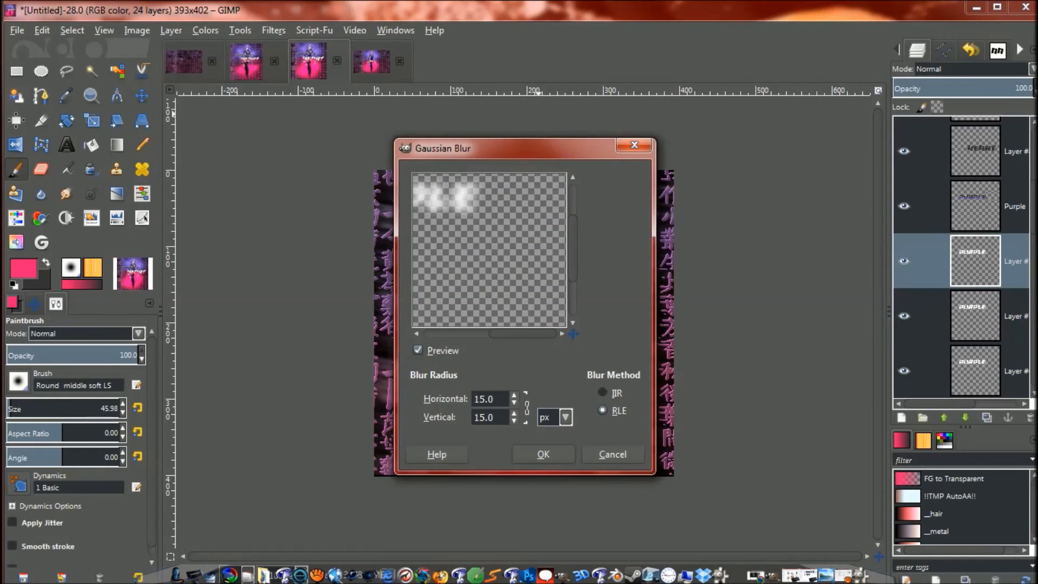
left_click(542, 454)
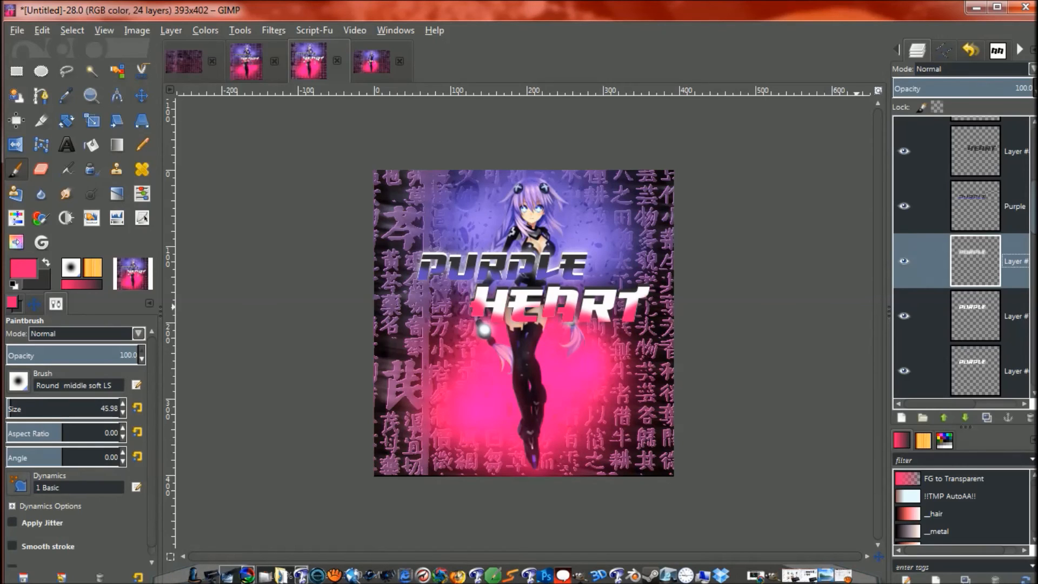
- With the "Heart" layer active, make a thin rectangular selection about 278 × 5 px just below the "Heart" text
scroll(918, 260, "up", 3)
scroll(919, 254, "up", 3)
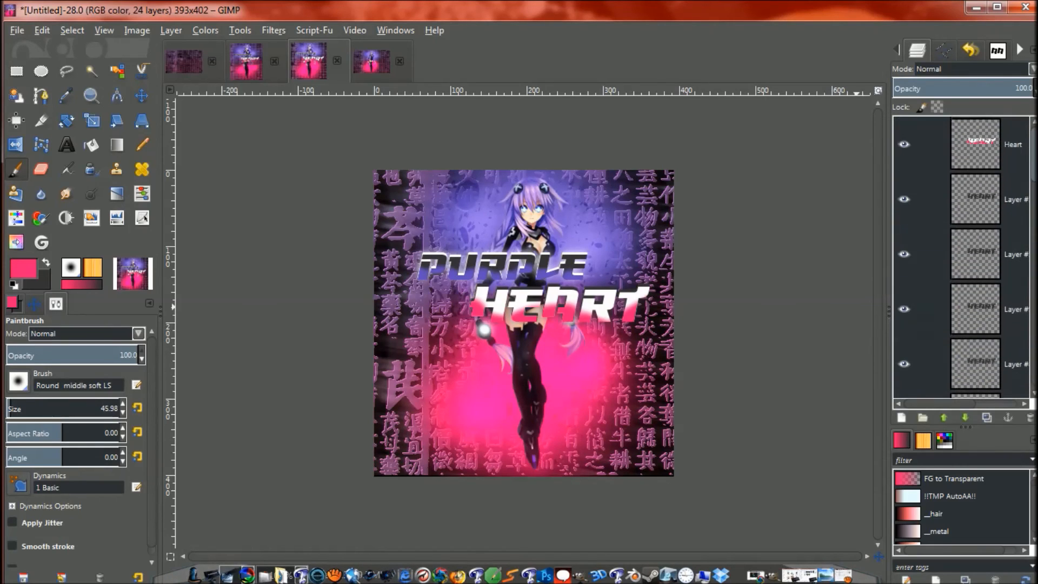
left_click(925, 143)
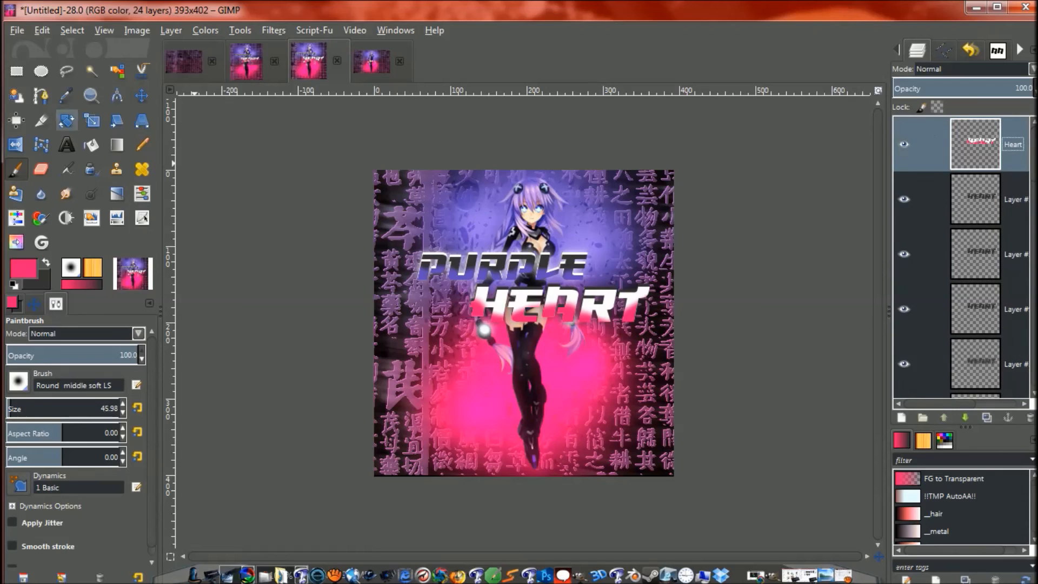
left_click(17, 71)
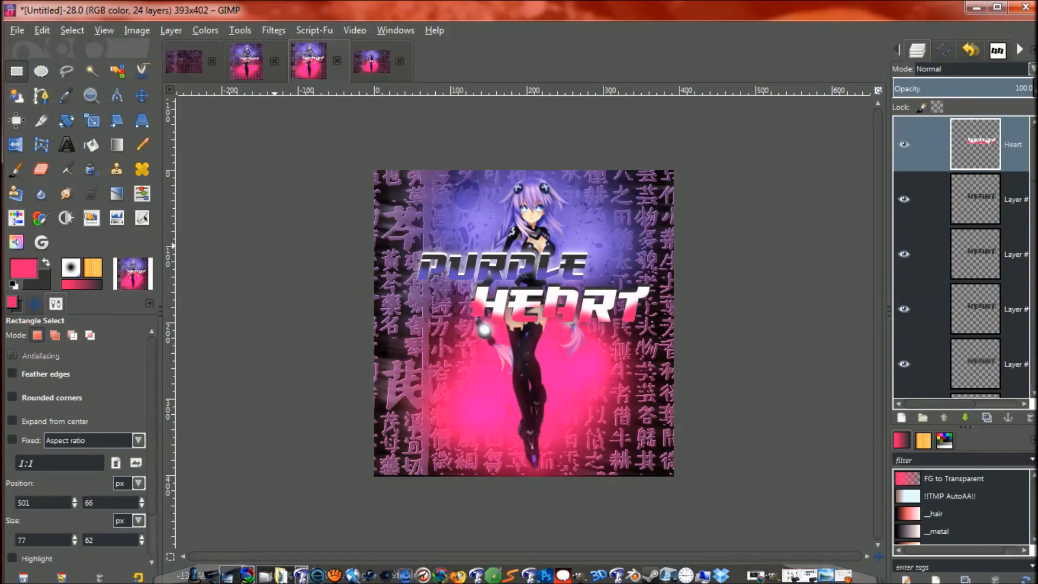
left_click_drag(427, 335, 640, 341)
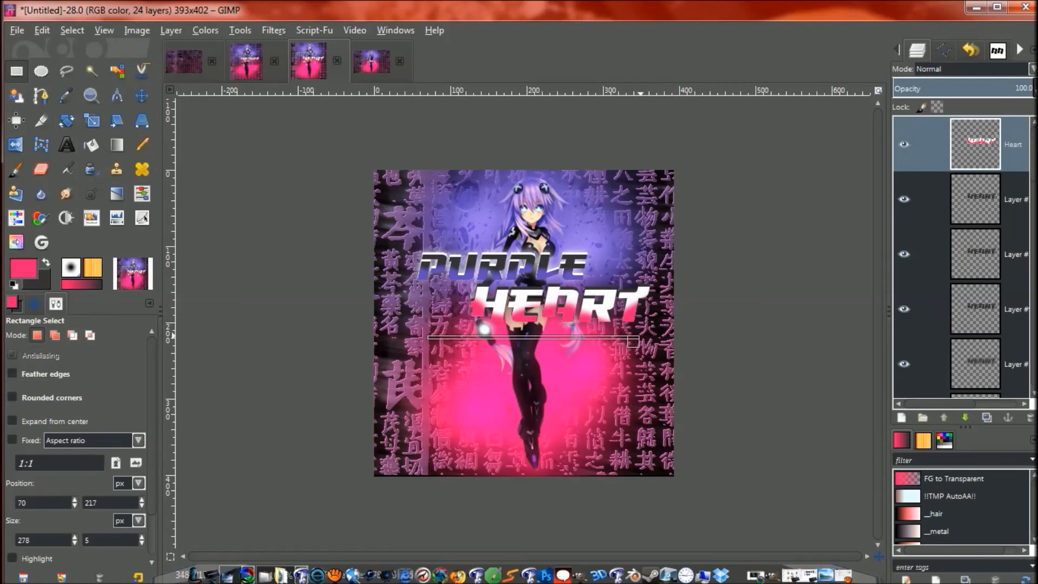
left_click_drag(639, 341, 640, 341)
- Paint the thin selection dark grey on a new transparent layer and duplicate the resulting line layer
left_click(15, 169)
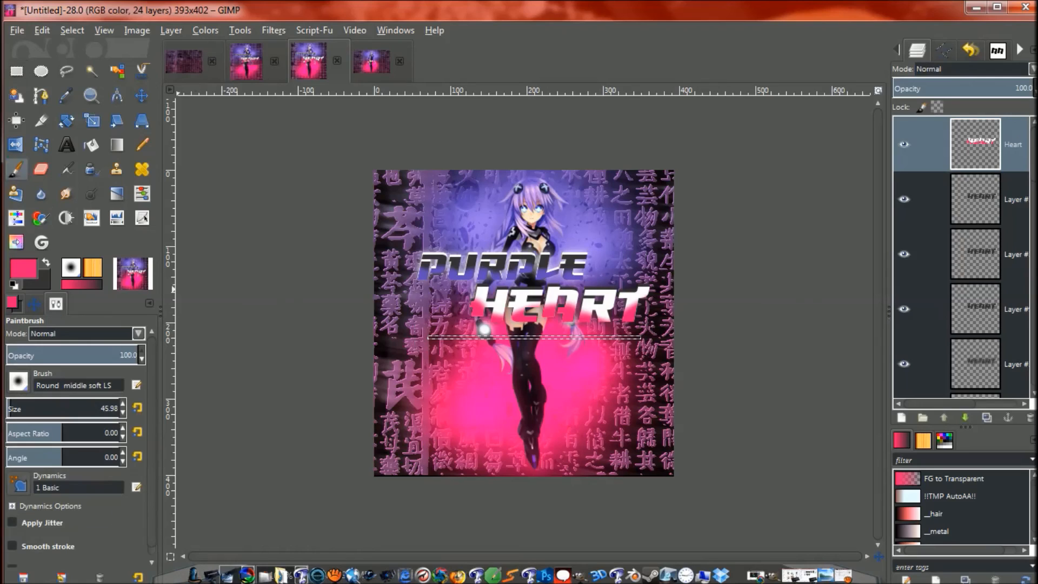
key("x")
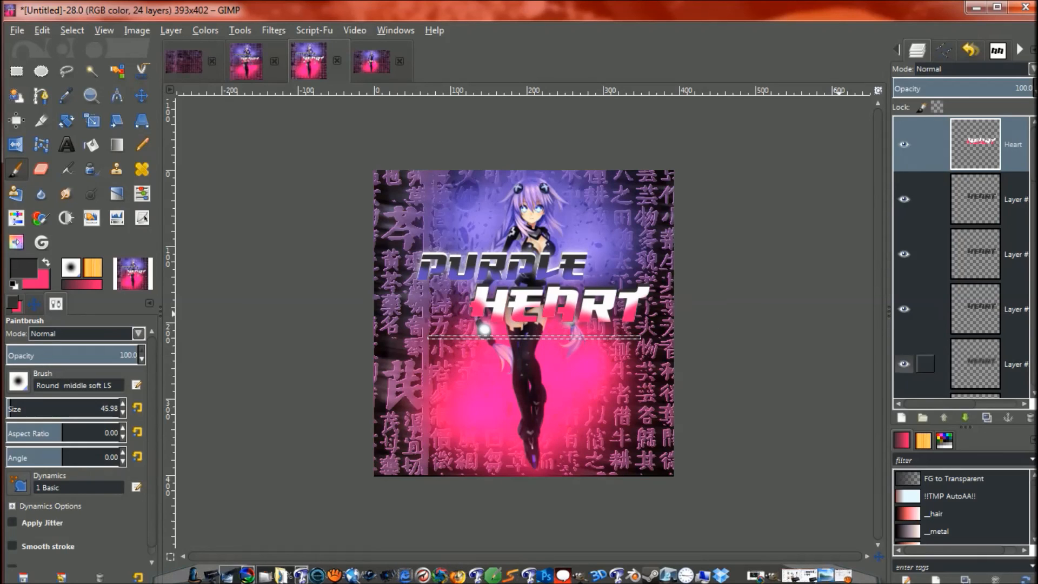
left_click(901, 417)
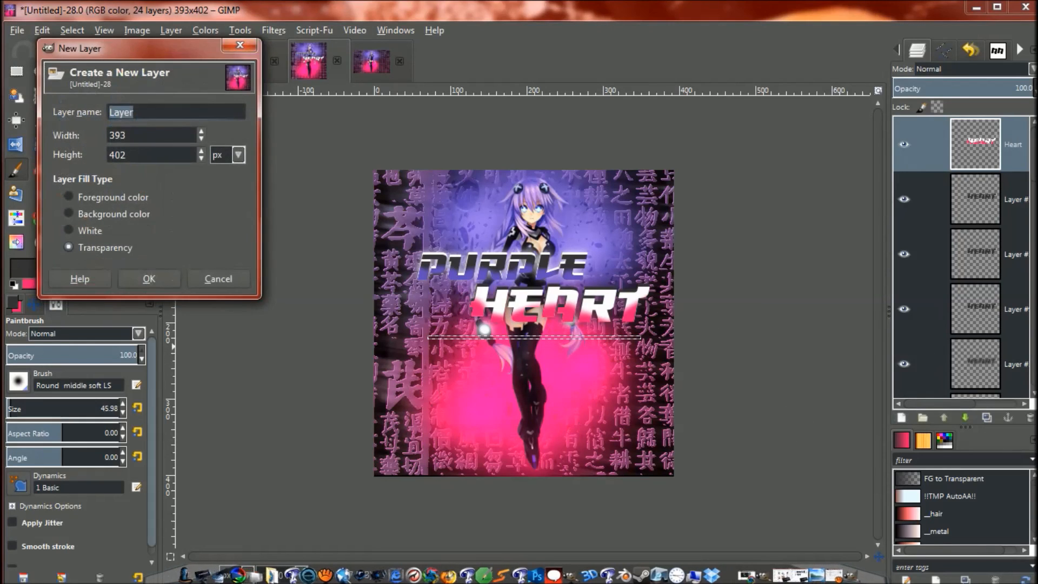
key("Return")
left_click_drag(429, 336, 567, 337)
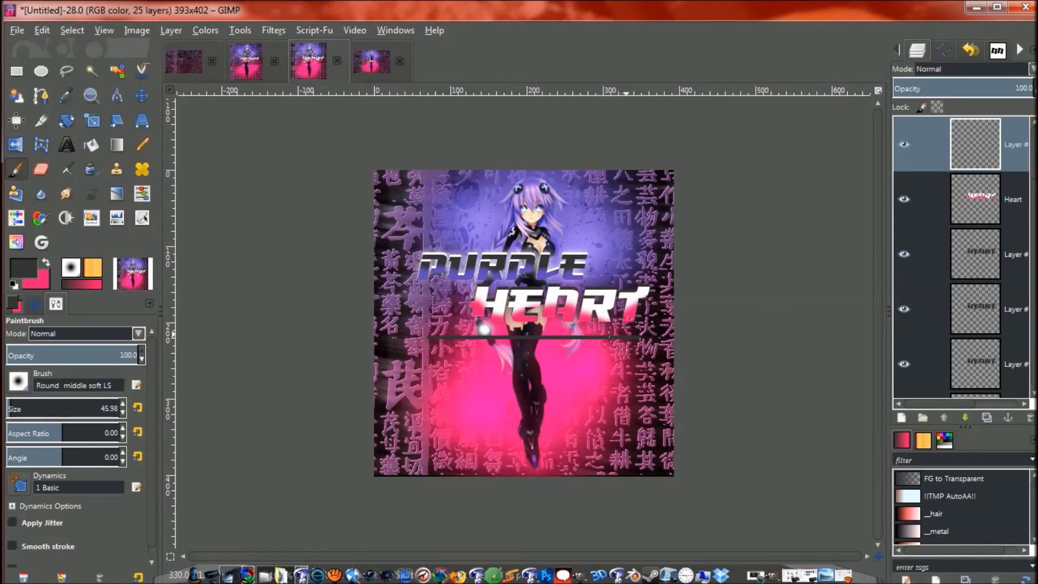
left_click(649, 336, "shift")
key("shift+ctrl+d")
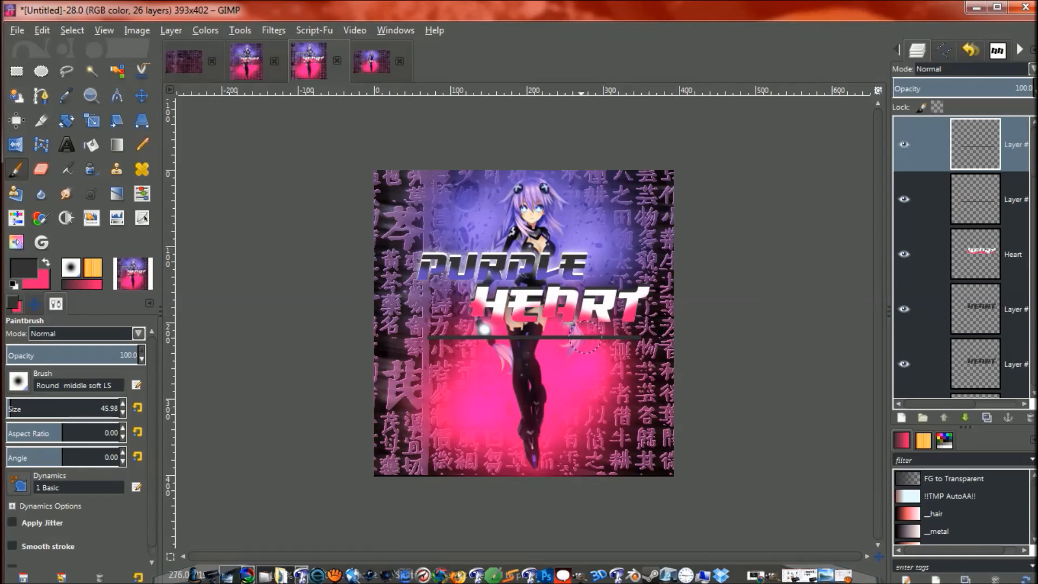
- Try to move the duplicated line layer straight below the original line and undo the moves
key("m")
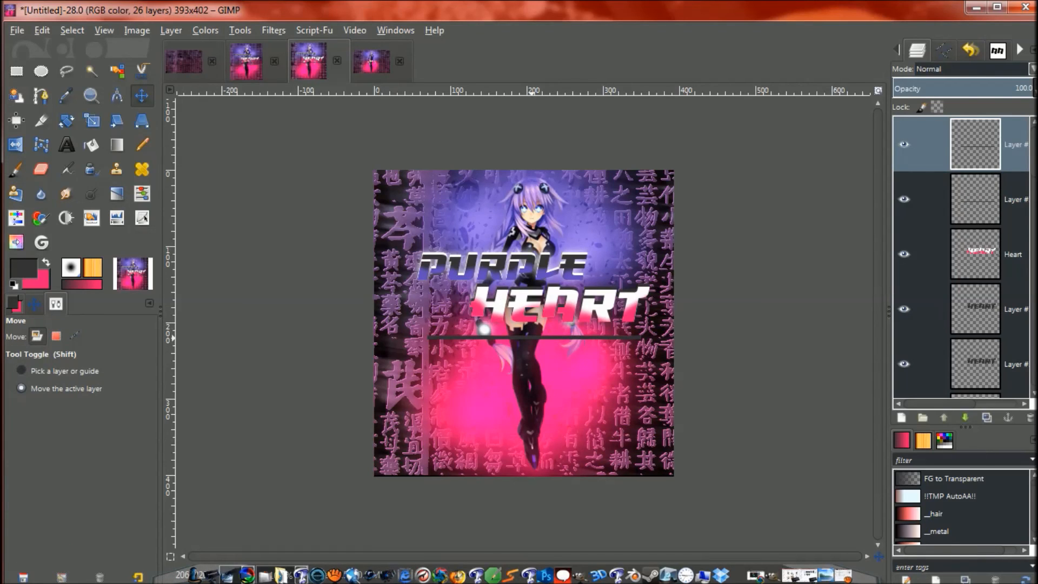
key("shift")
left_click_drag(532, 338, 366, 156)
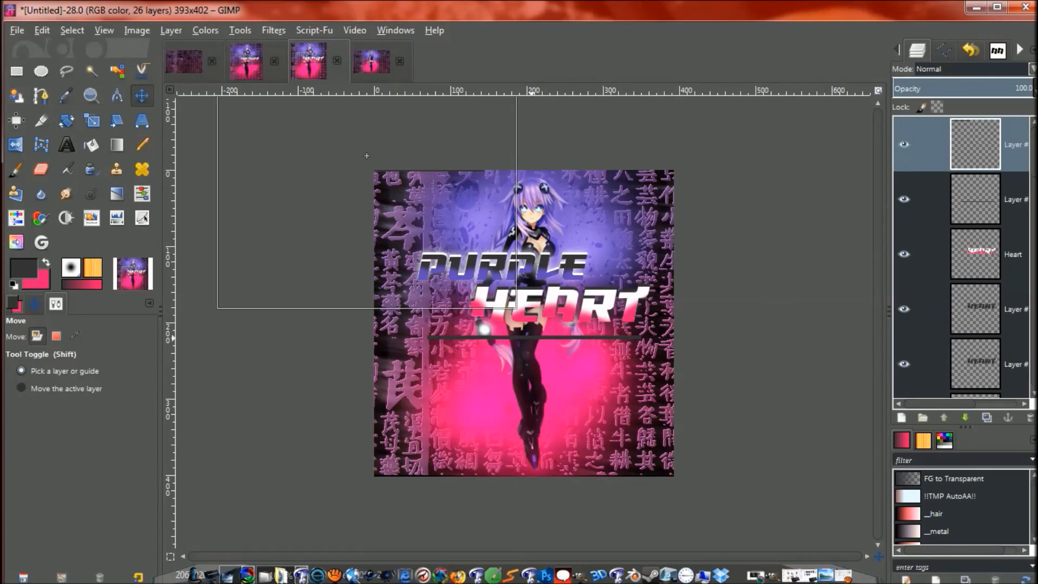
left_click_drag(531, 338, 532, 337)
key("ctrl")
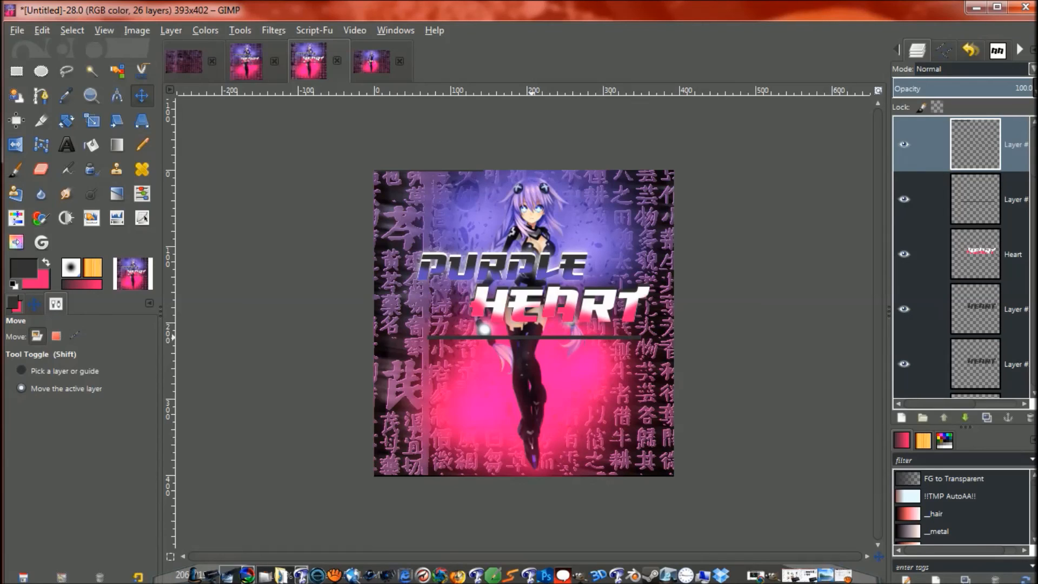
key("ctrl")
key("shift")
key("ctrl")
key("alt")
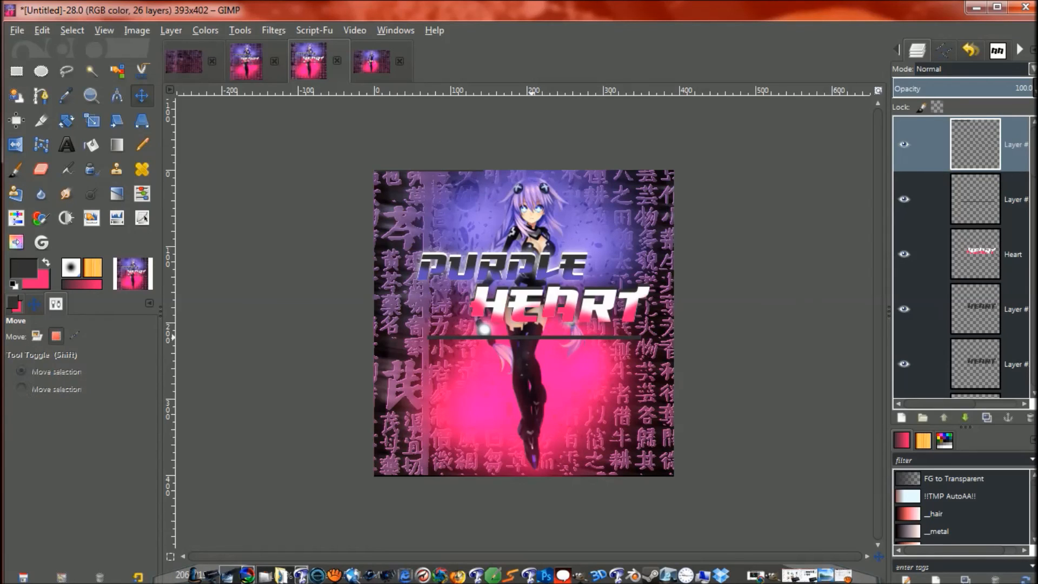
left_click_drag(531, 337, 531, 346)
key("shift")
key("ctrl+z")
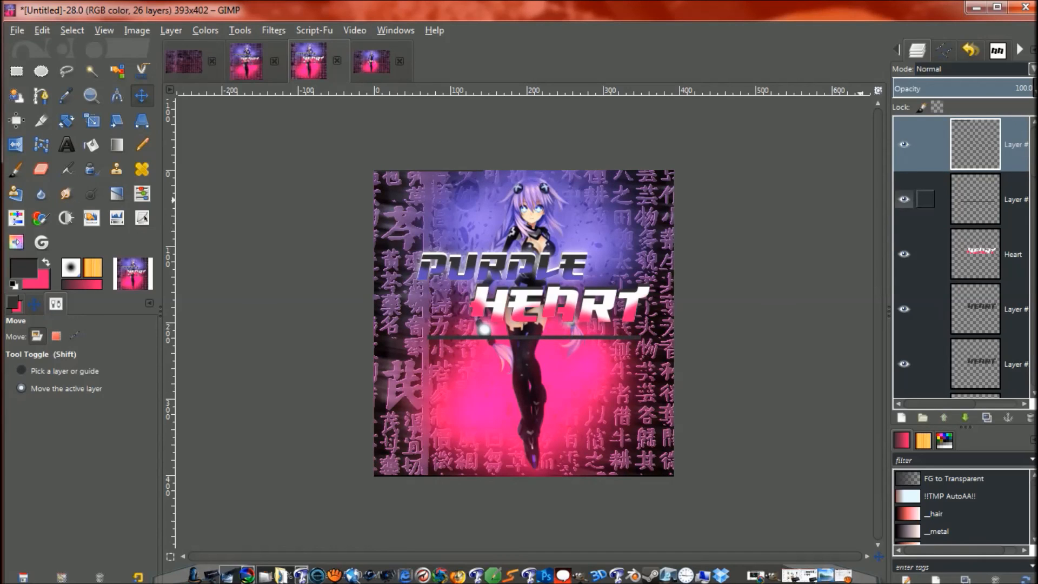
key("ctrl+z")
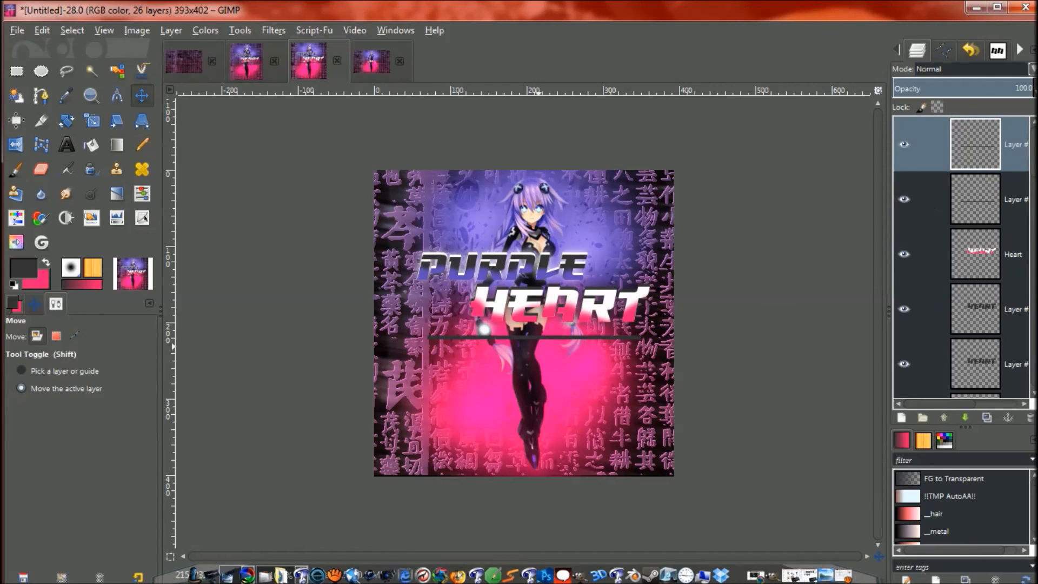
- Place the copied line slightly below the original and apply a radial Motion Blur to the original, centre 328, 319 and angle 19
left_click_drag(535, 337, 525, 336)
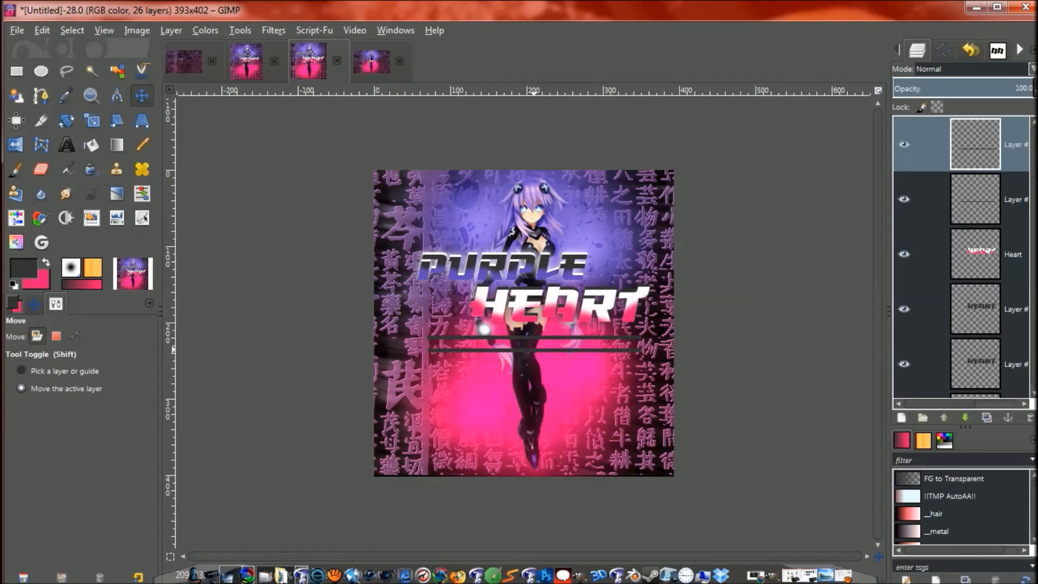
left_click(974, 199)
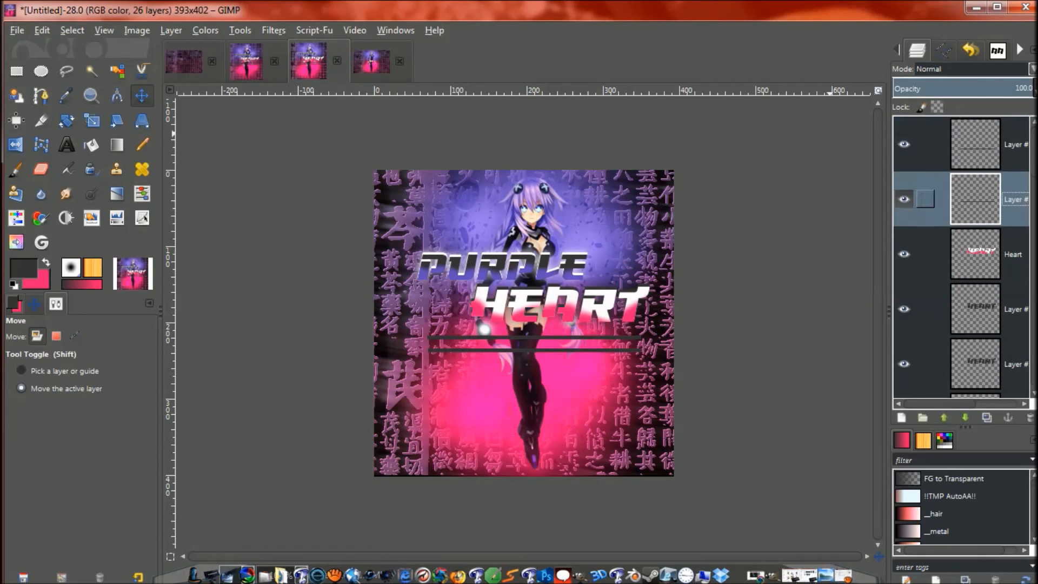
left_click(273, 29)
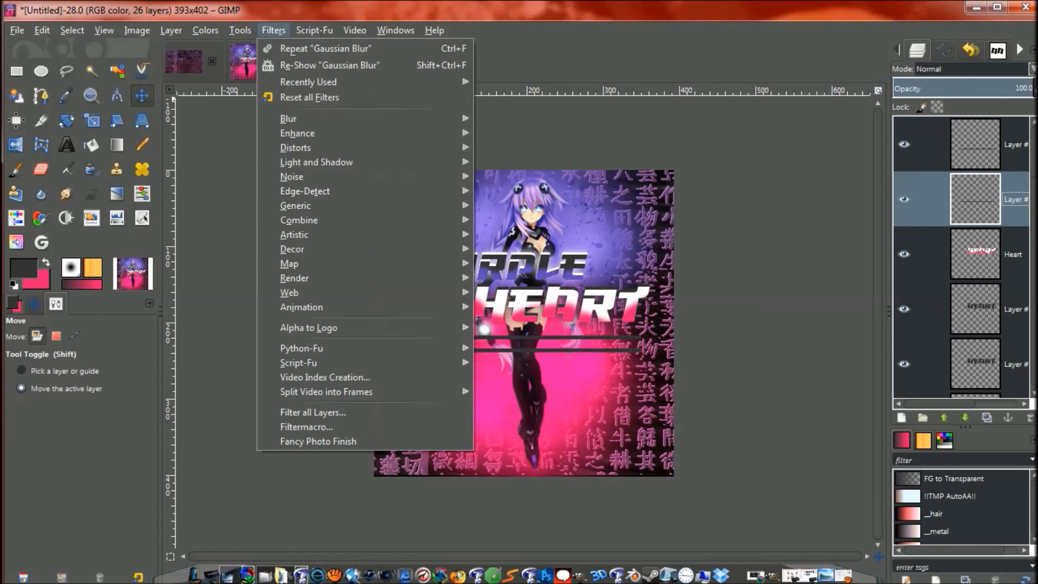
mouse_move(288, 118)
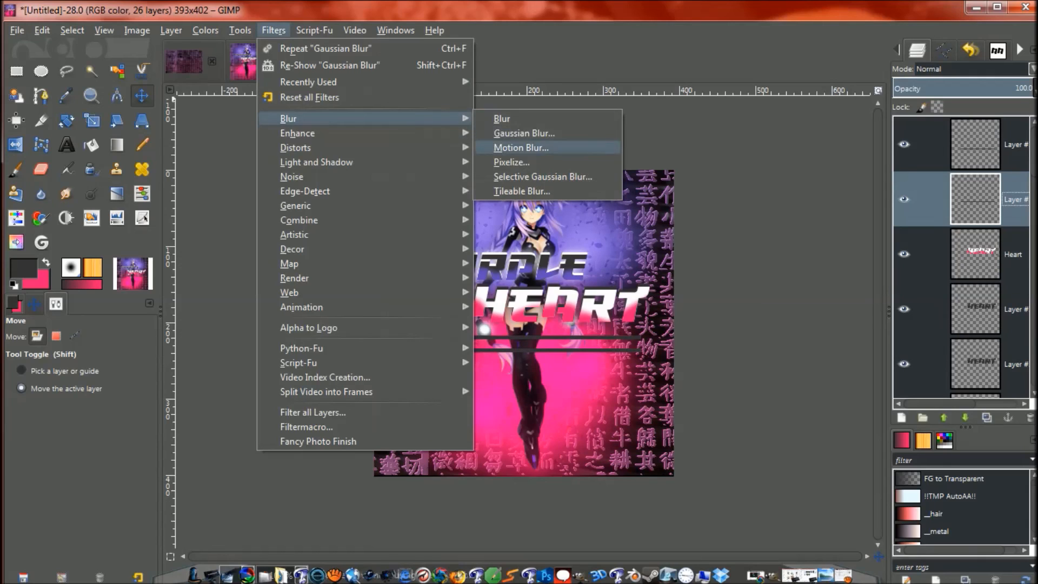
left_click(519, 147)
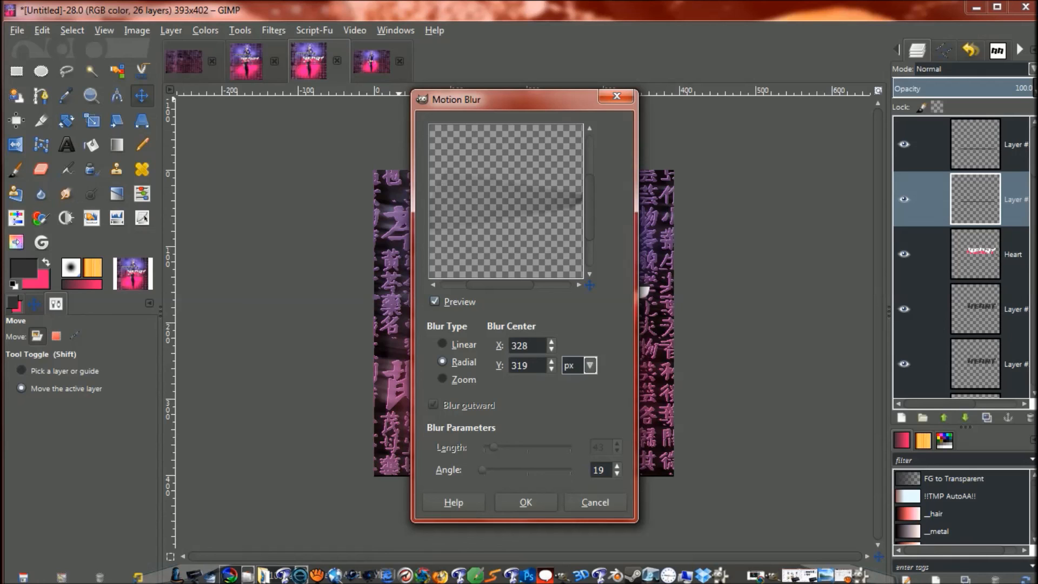
left_click(525, 502)
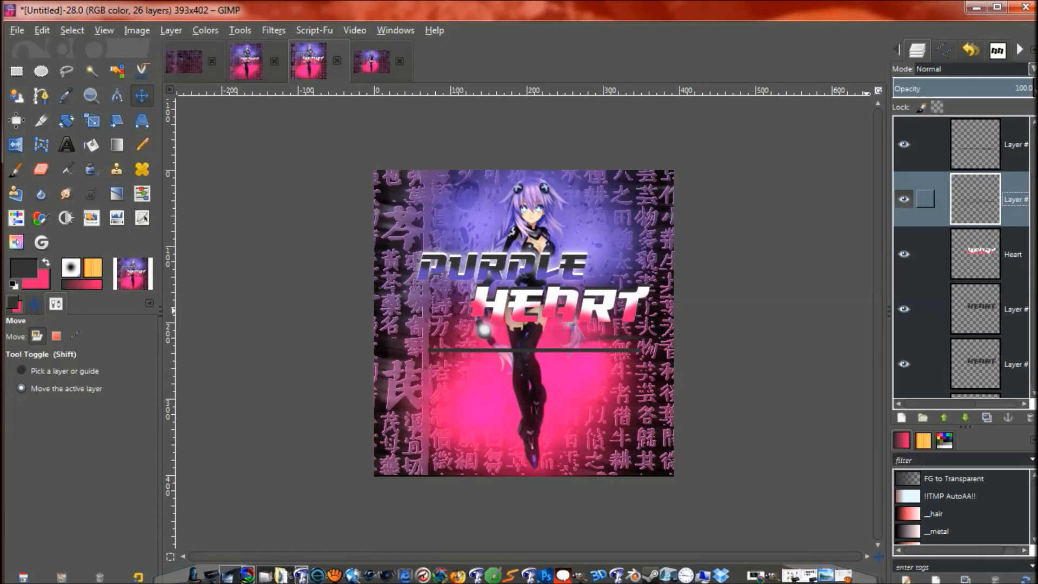
- Duplicate the lower line layer, then repeat the Motion Blur on the copy and flip it horizontally
left_click(975, 144)
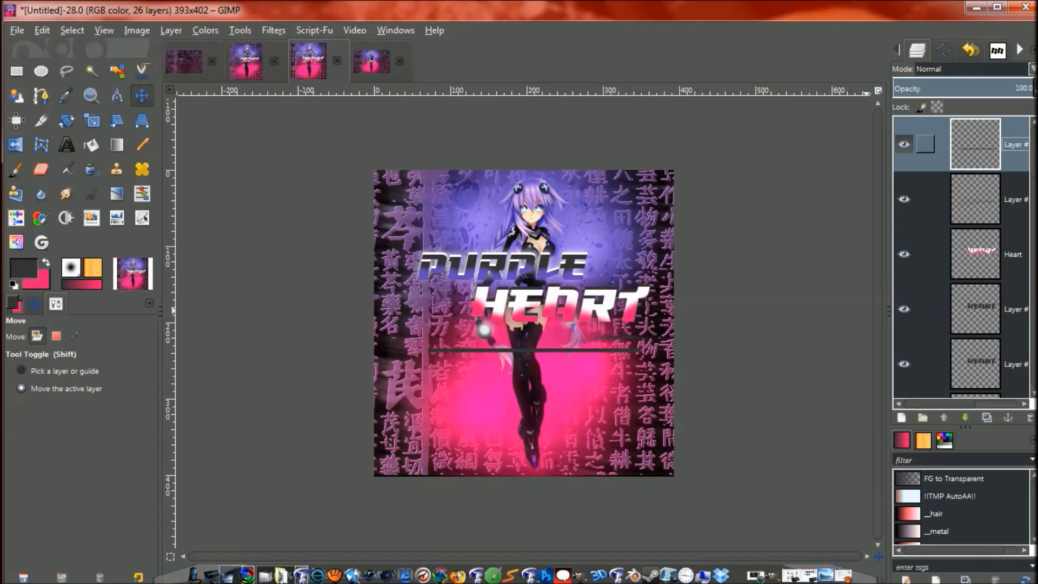
key("ctrl+shift+d")
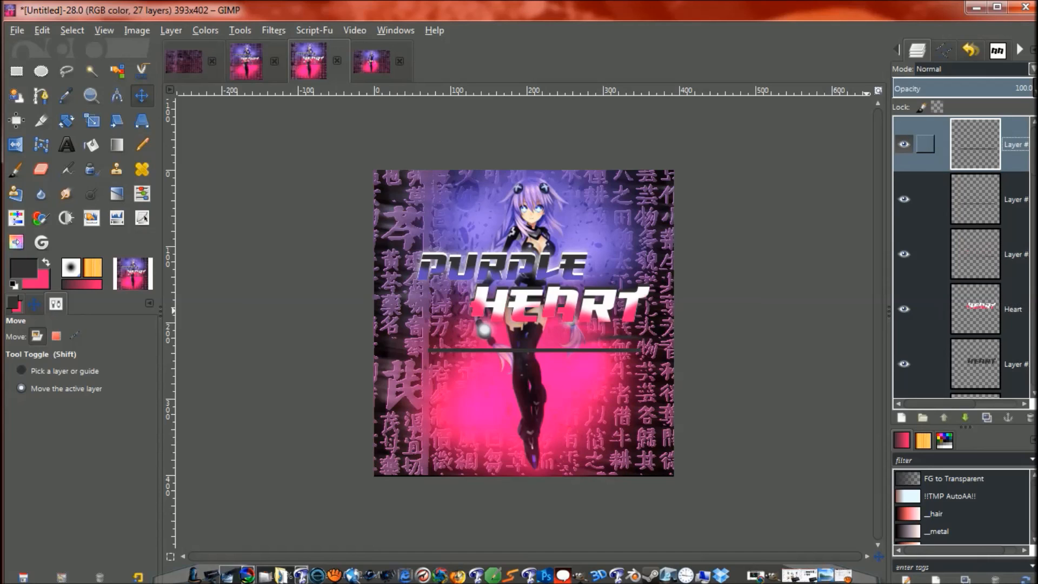
key("alt+r")
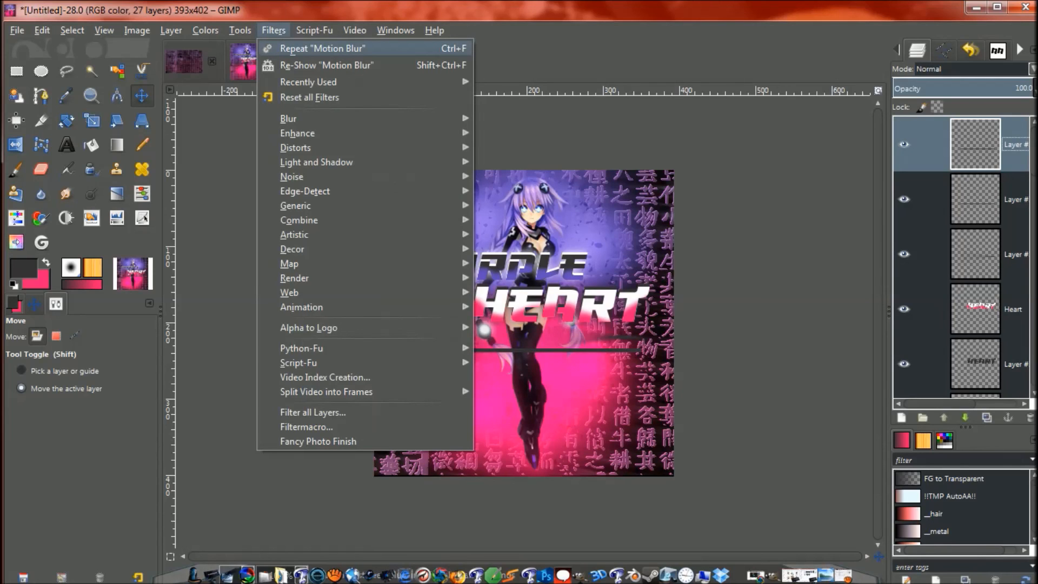
left_click(296, 49)
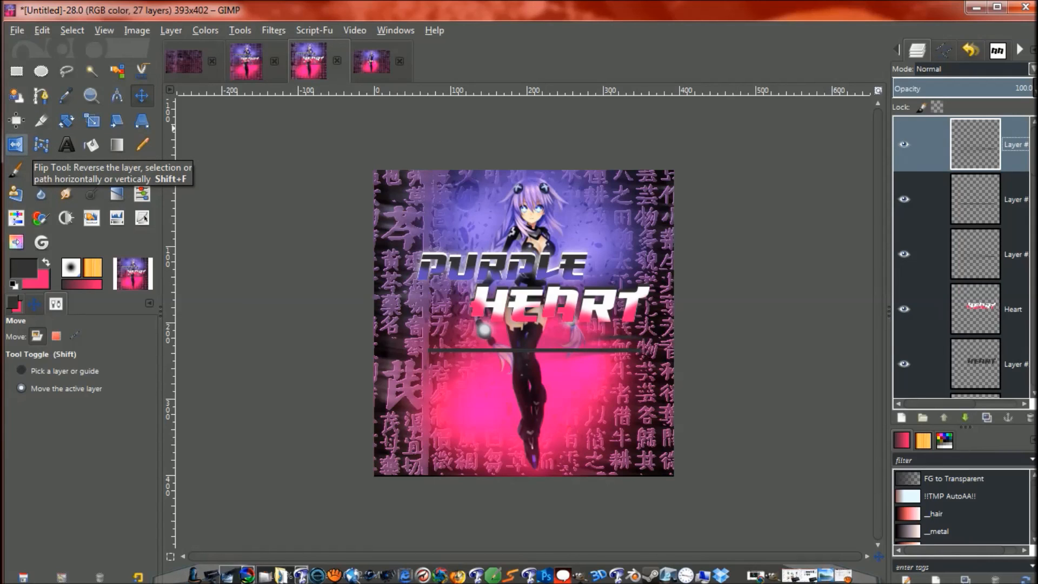
left_click(15, 145)
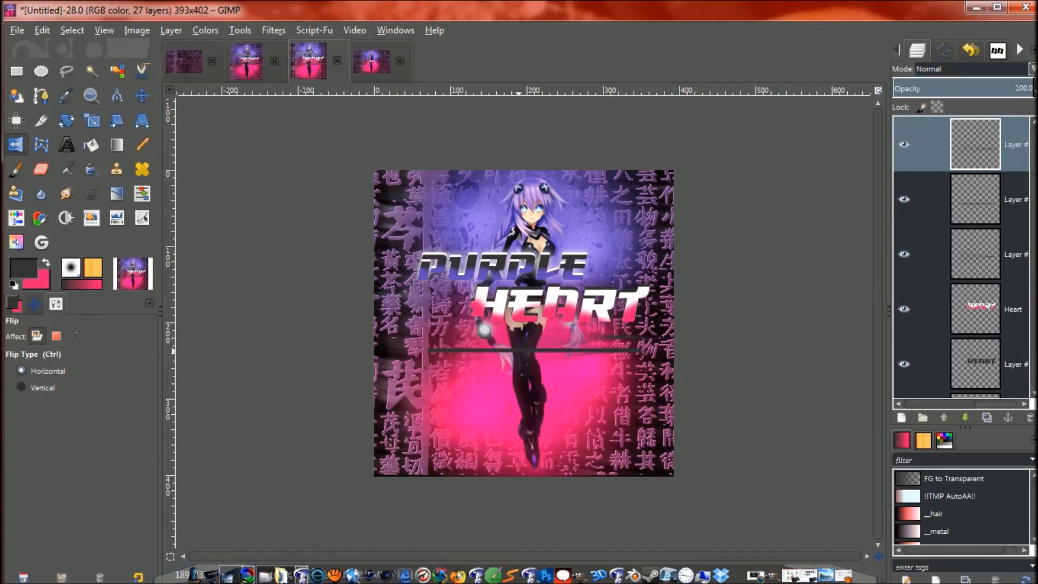
left_click(518, 350)
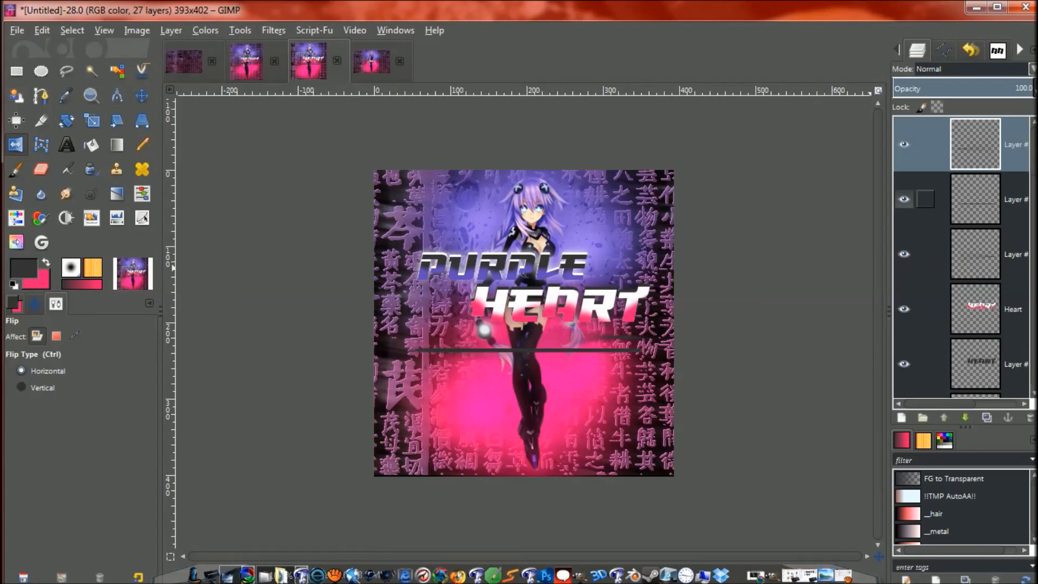
- Duplicate the sharp lower line layer and move one of the two up over the blurred upper line
left_click(1014, 199)
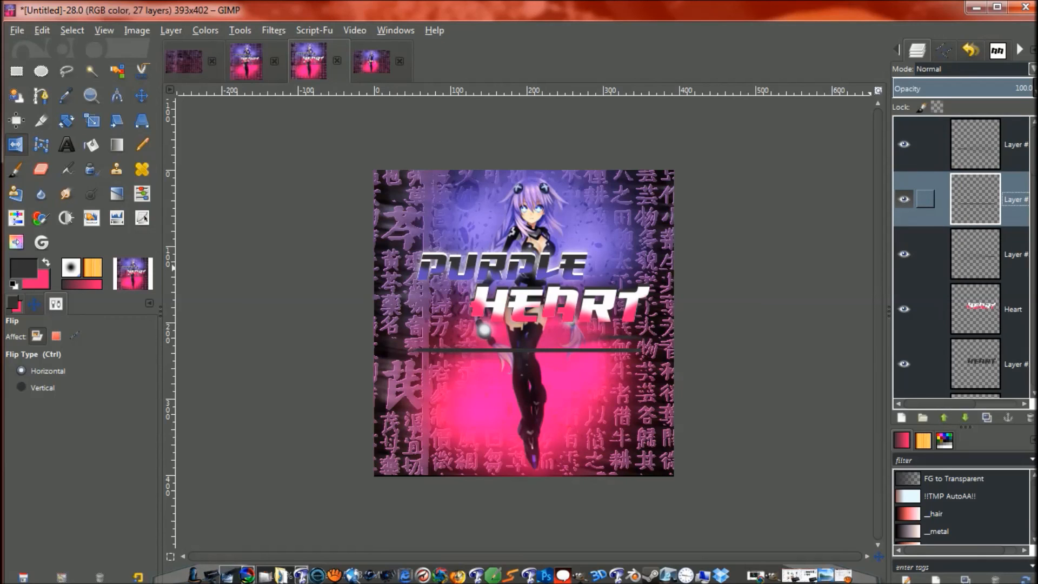
left_click(987, 417)
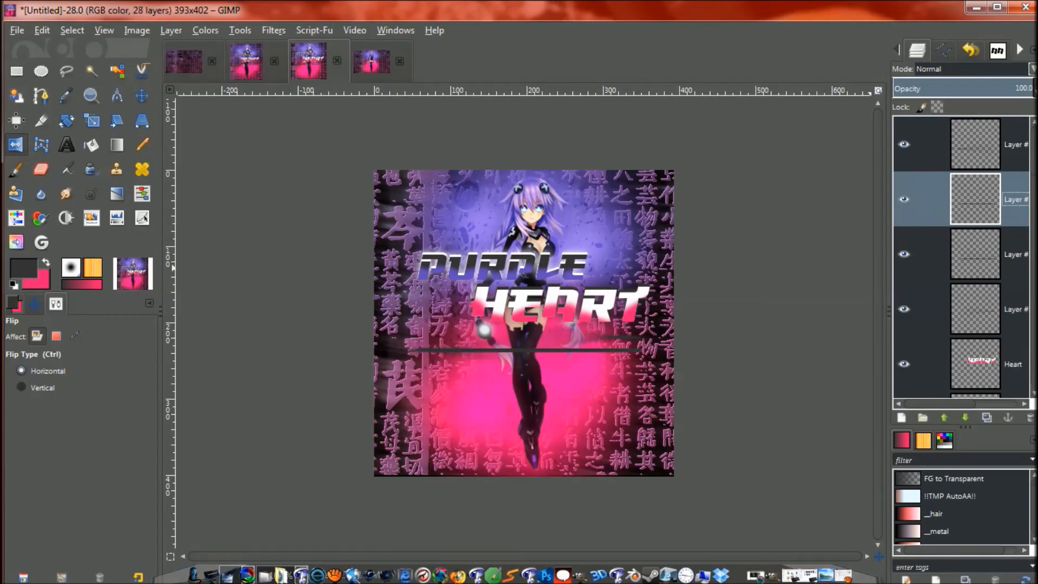
left_click(1014, 254)
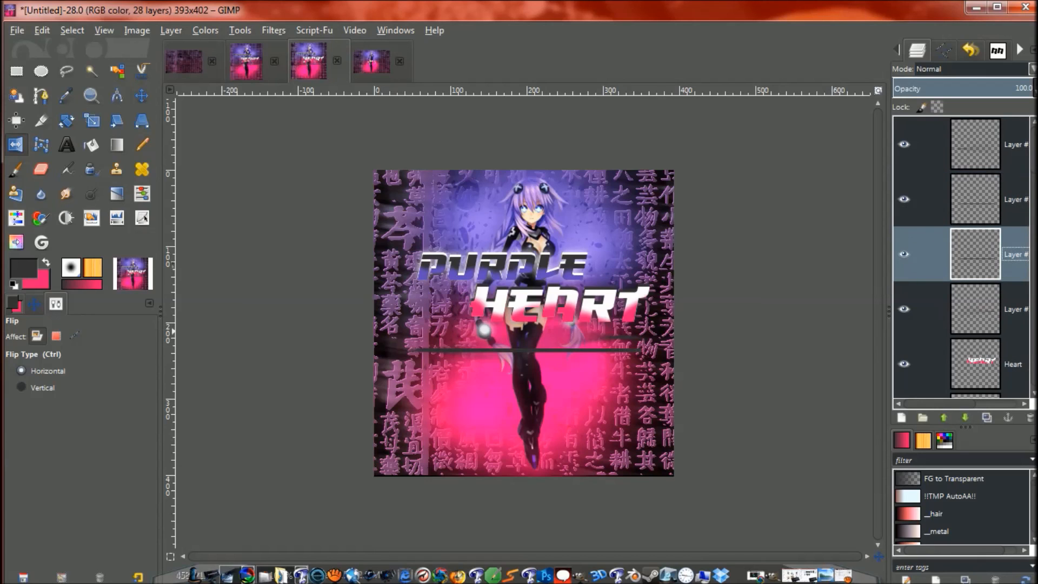
key("m")
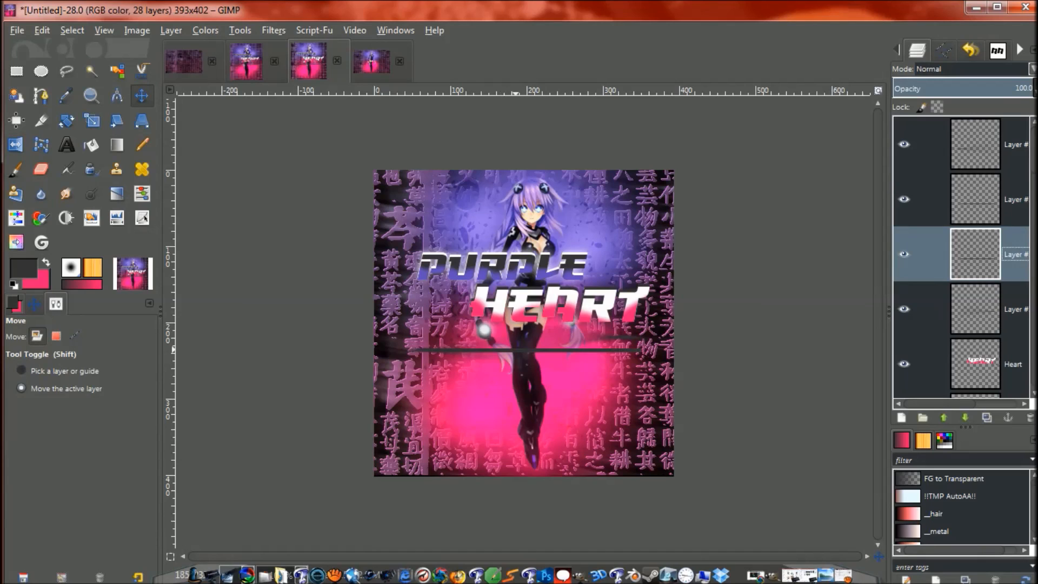
mouse_move(515, 349)
left_mouse_down()
mouse_move(524, 324)
mouse_move(520, 337)
left_mouse_up()
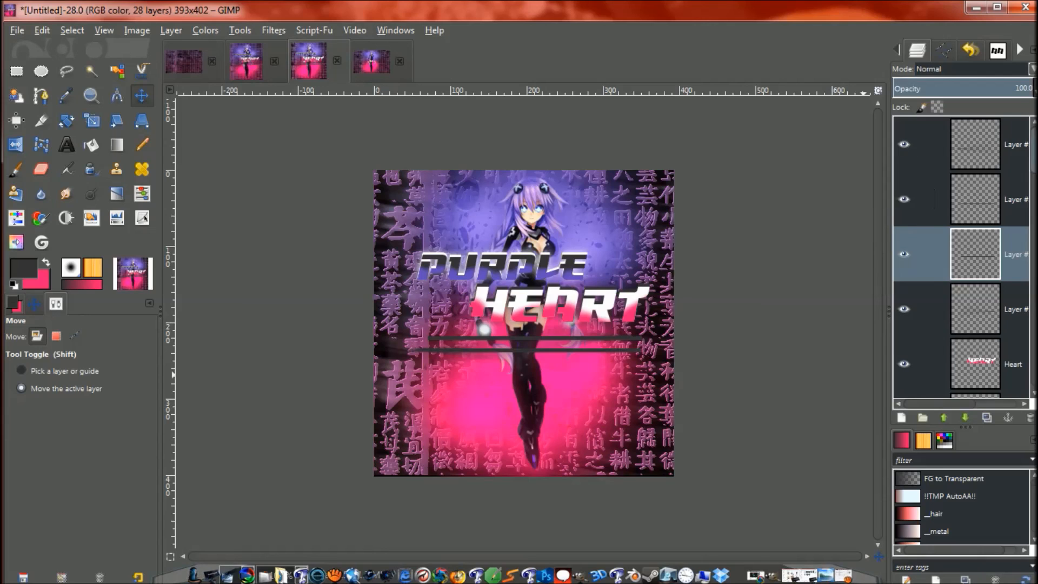
- Close the 639x402 image without saving and duplicate the 393x402 signature image with its layers
scroll(961, 254, "down", 5)
scroll(962, 254, "up", 5)
left_click(371, 61)
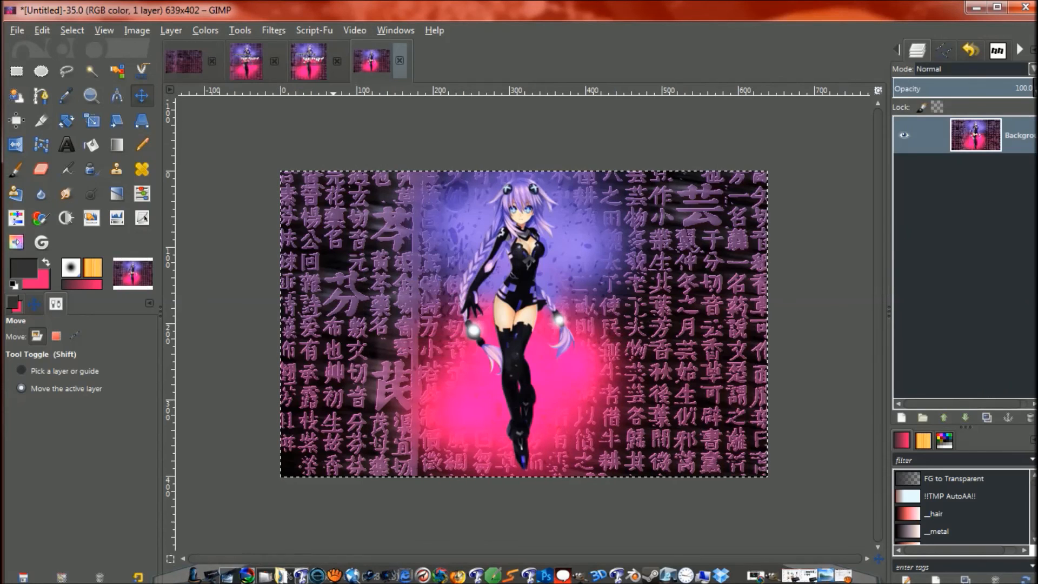
left_click(399, 61)
left_click(529, 383)
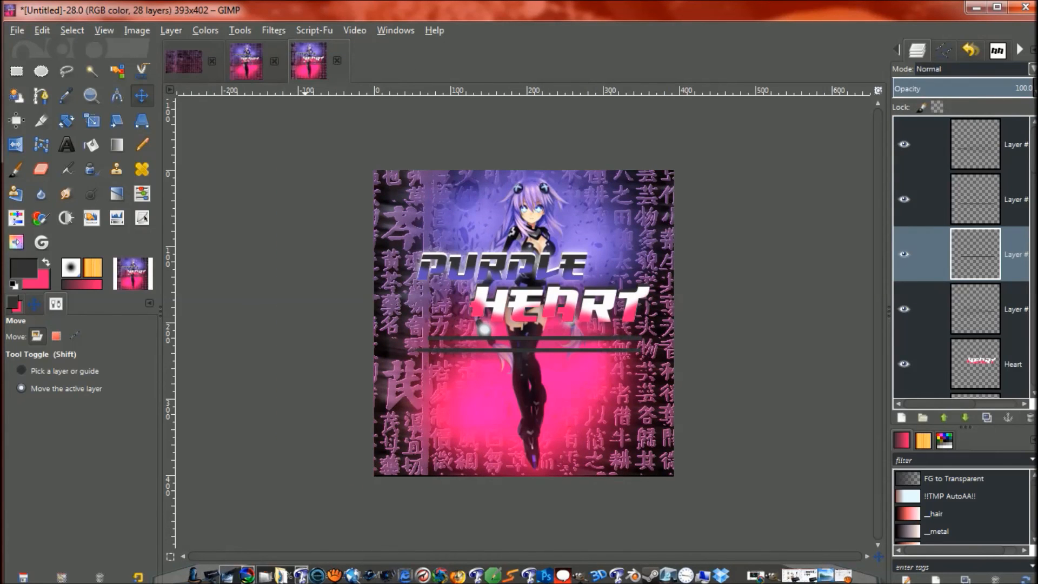
left_click(137, 31)
left_click(154, 46)
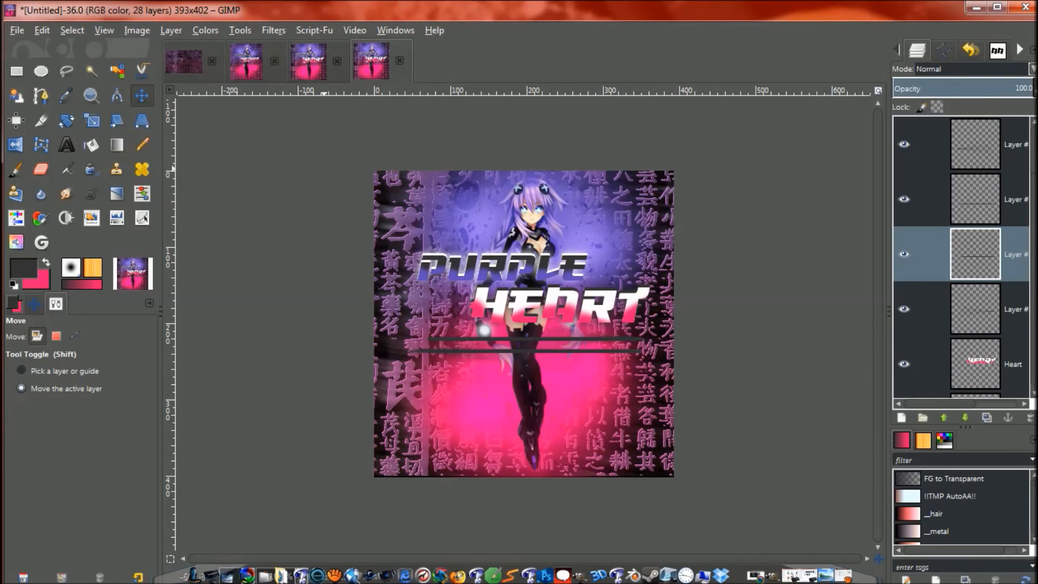
- Flatten the duplicated signature image and export it to the Desktop as Anime sig.jpeg with the JPEG quality raised
left_click(136, 30)
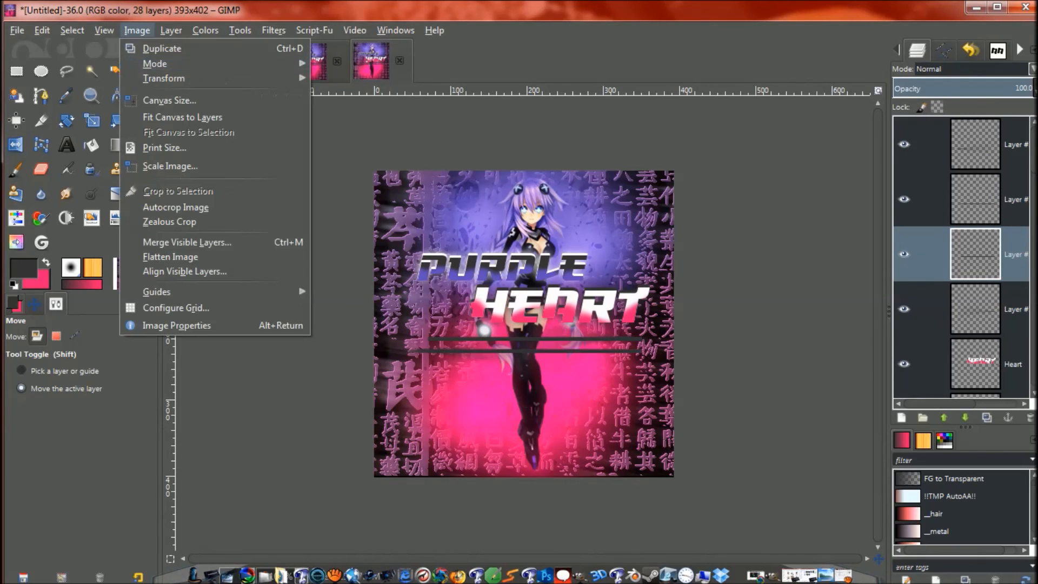
left_click(196, 256)
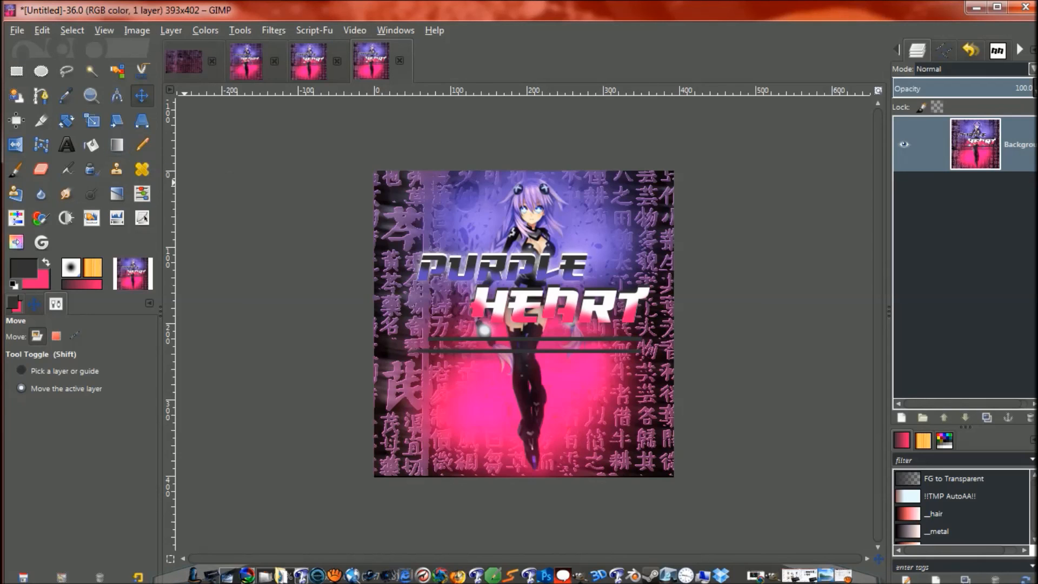
left_click(17, 30)
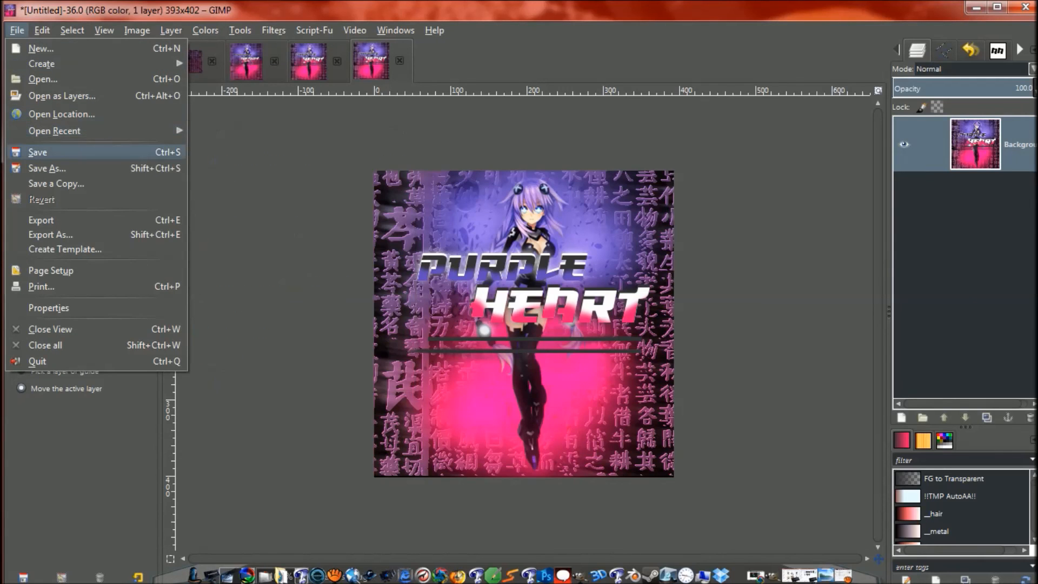
left_click(41, 220)
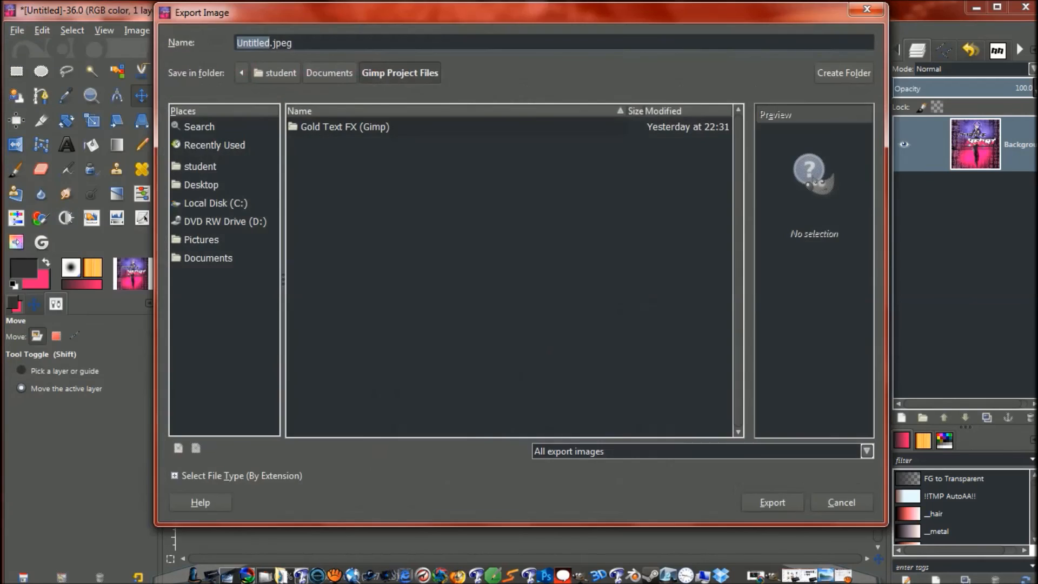
type("Anime si")
type("g")
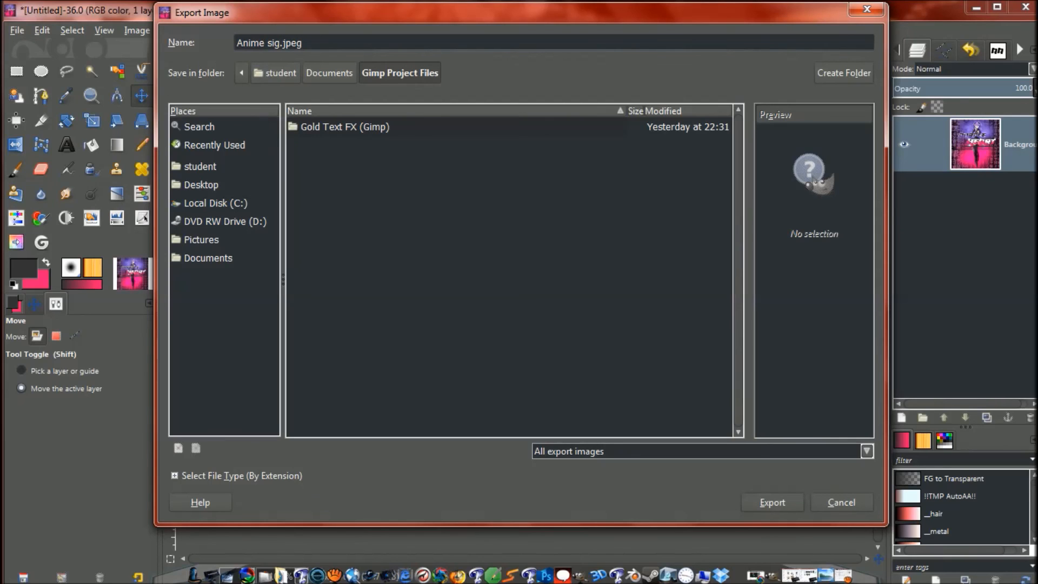
left_click(201, 184)
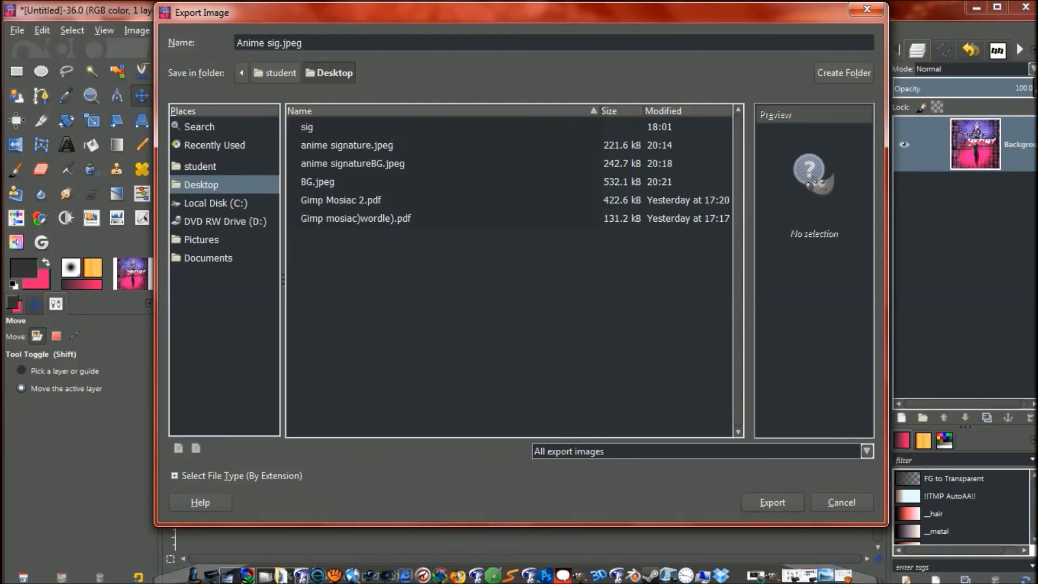
left_click(771, 502)
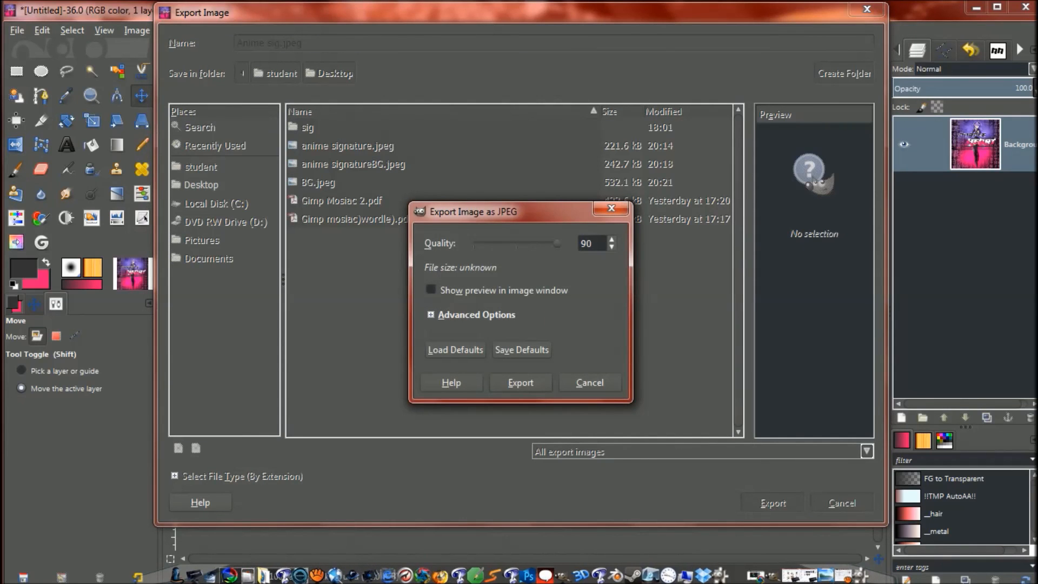
left_click_drag(557, 243, 567, 244)
left_click(520, 382)
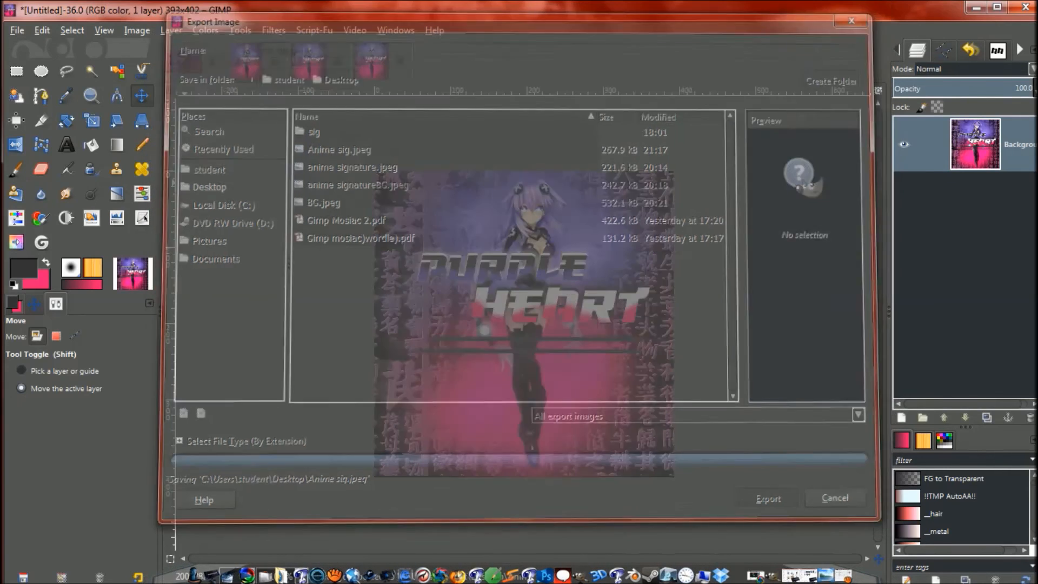